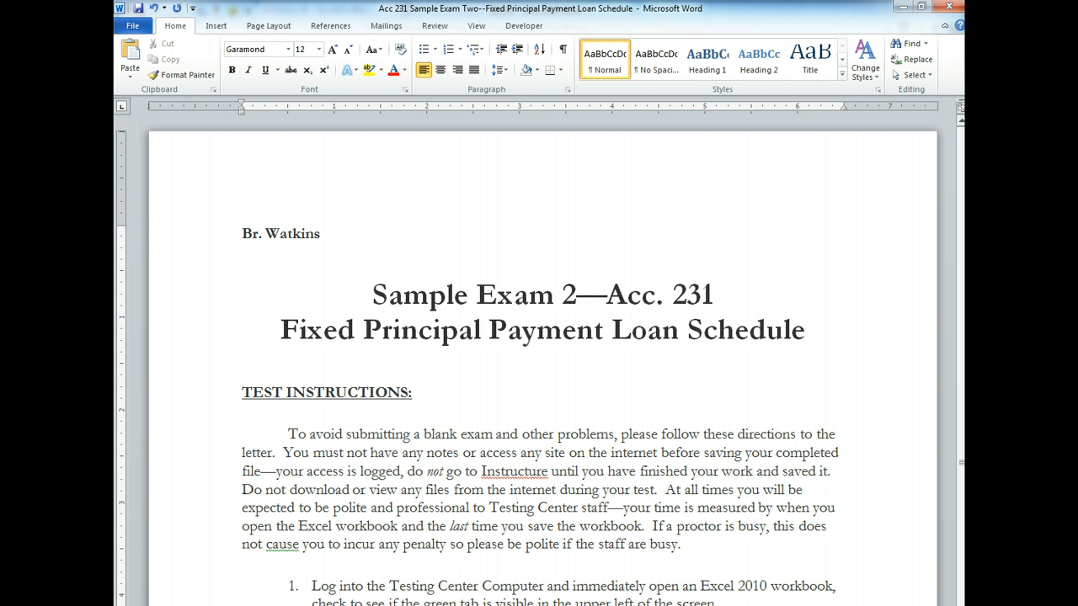
Switch from the exam instructions to Excel and save the blank workbook as "Acc 231 Test 2 Fixed Principal Payment Loan Schedule"
scroll(428, 255, down, 12)
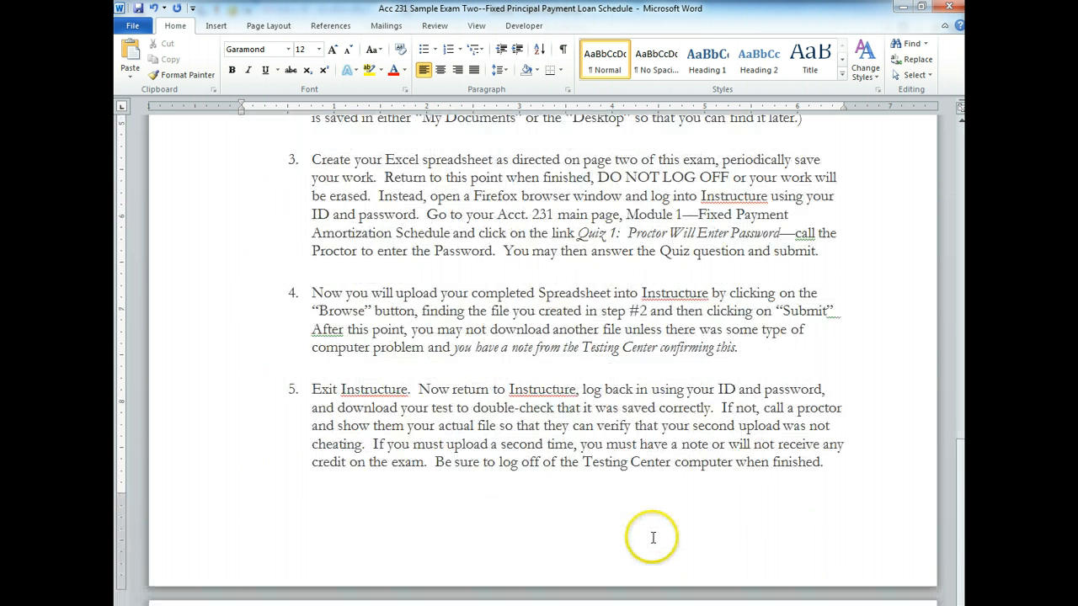
scroll(652, 537, down, 6)
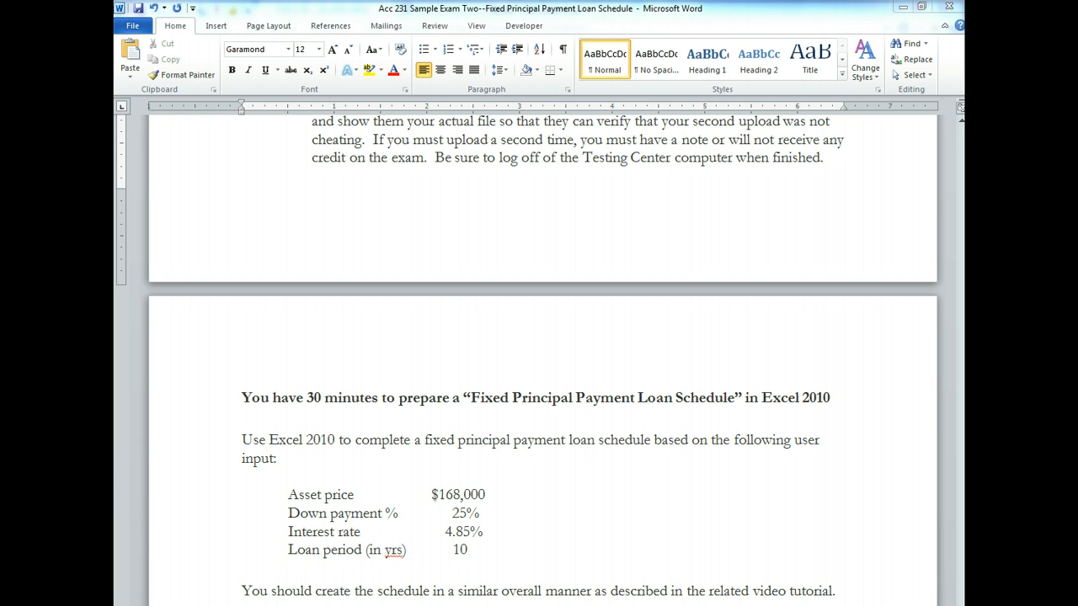
key(alt+Tab)
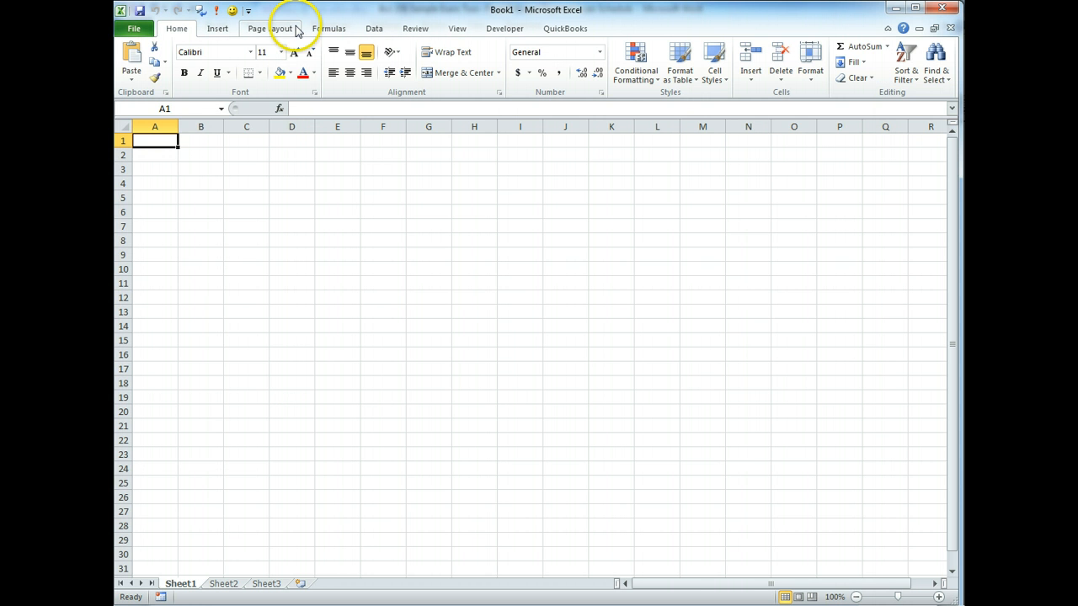
click(132, 29)
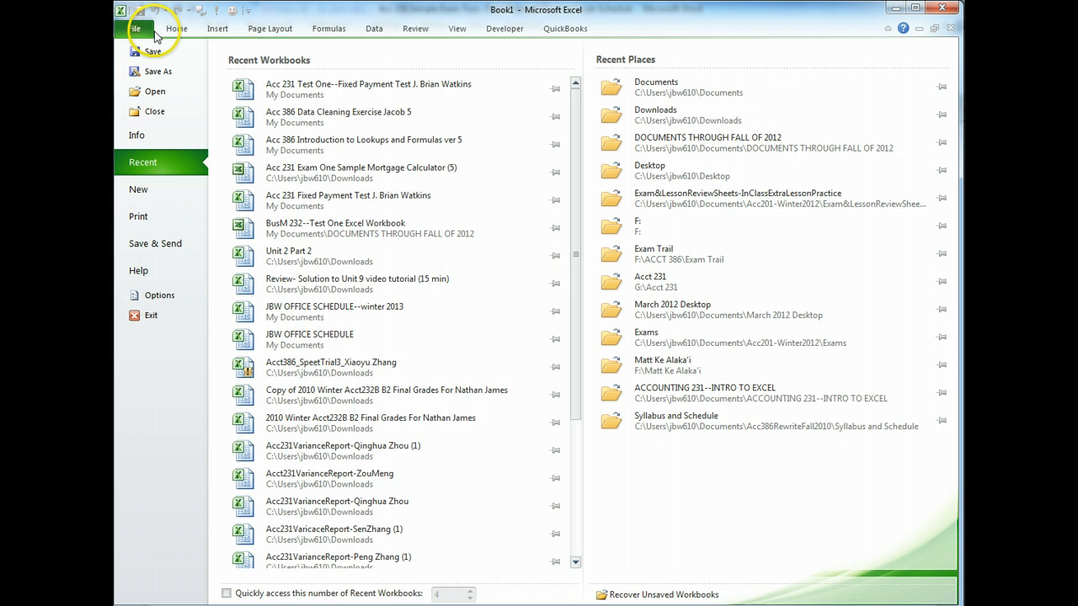
click(84, 73)
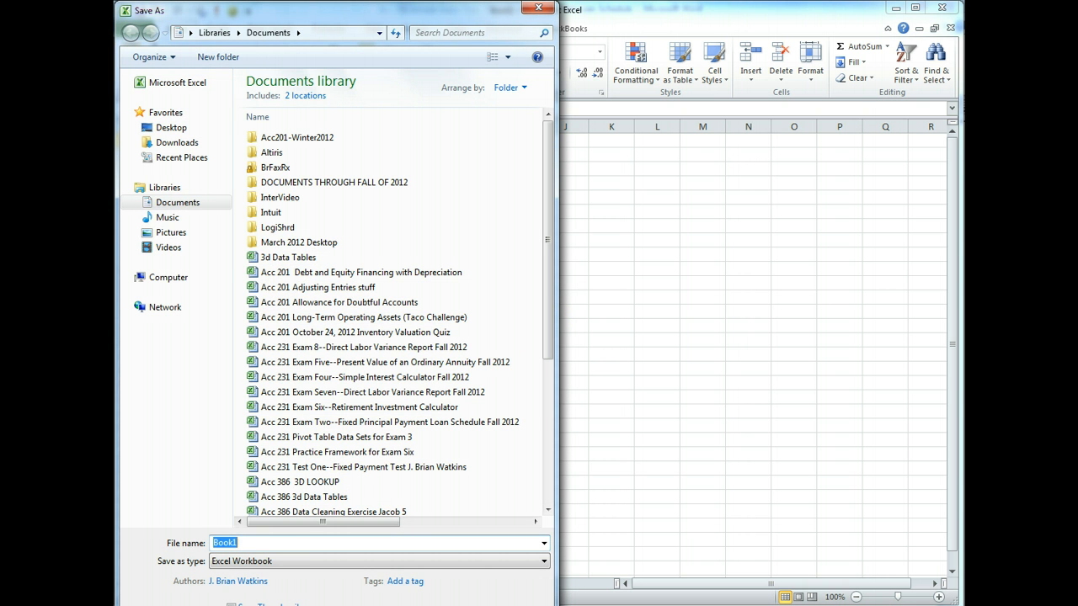
text(Acc 231 Test 2 Fixed Principal P)
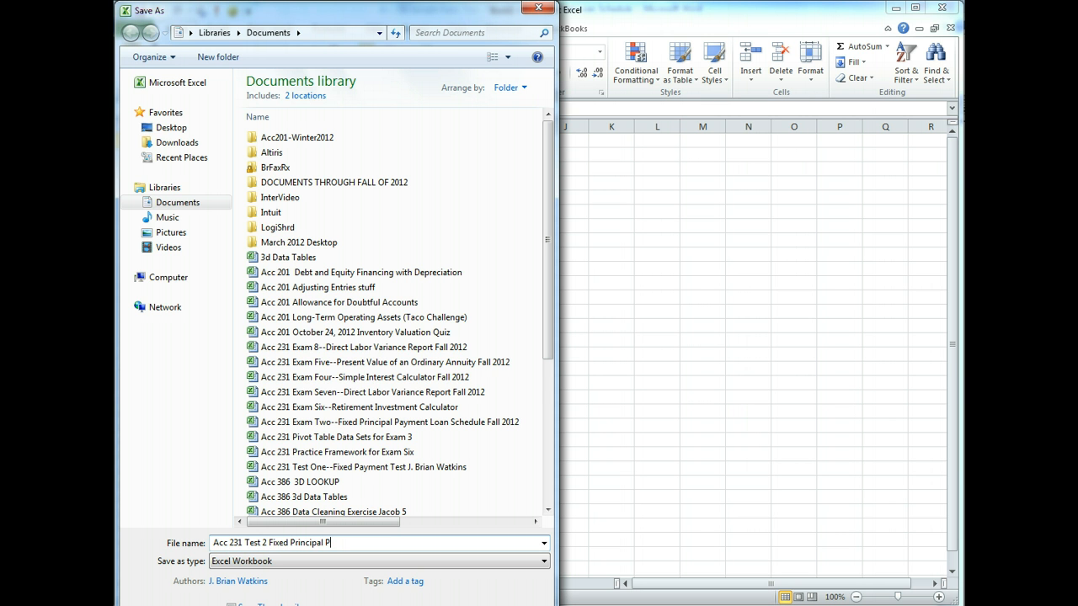
text(ayment Loan Schedule)
key(ctrl+a)
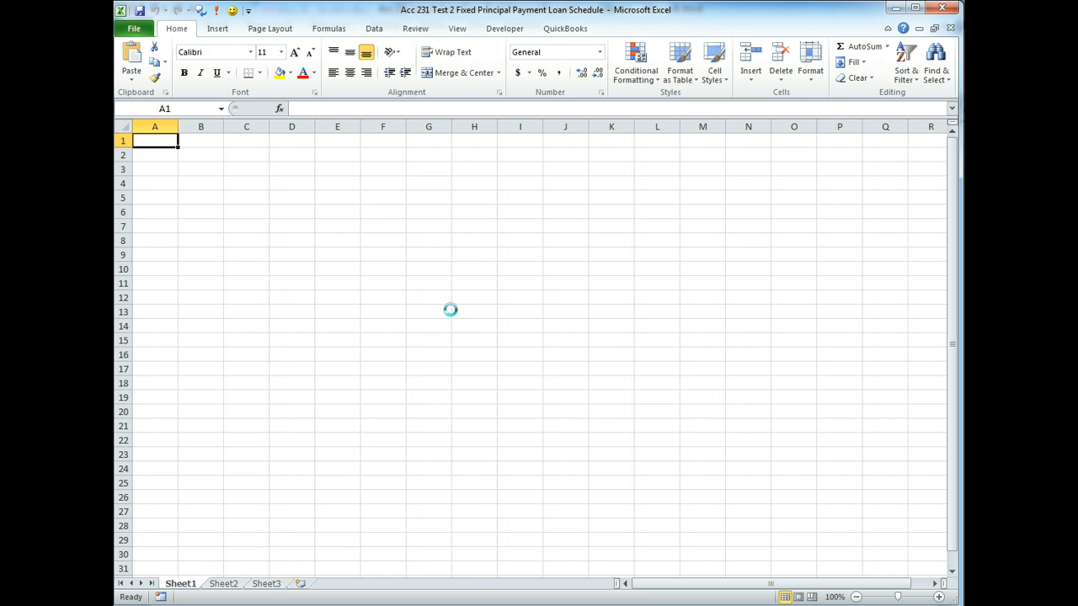
Enter the bold, underlined title "Fixed Principal Payment Loan Schedule" in cell A1
key(ctrl+b)
key(ctrl+u)
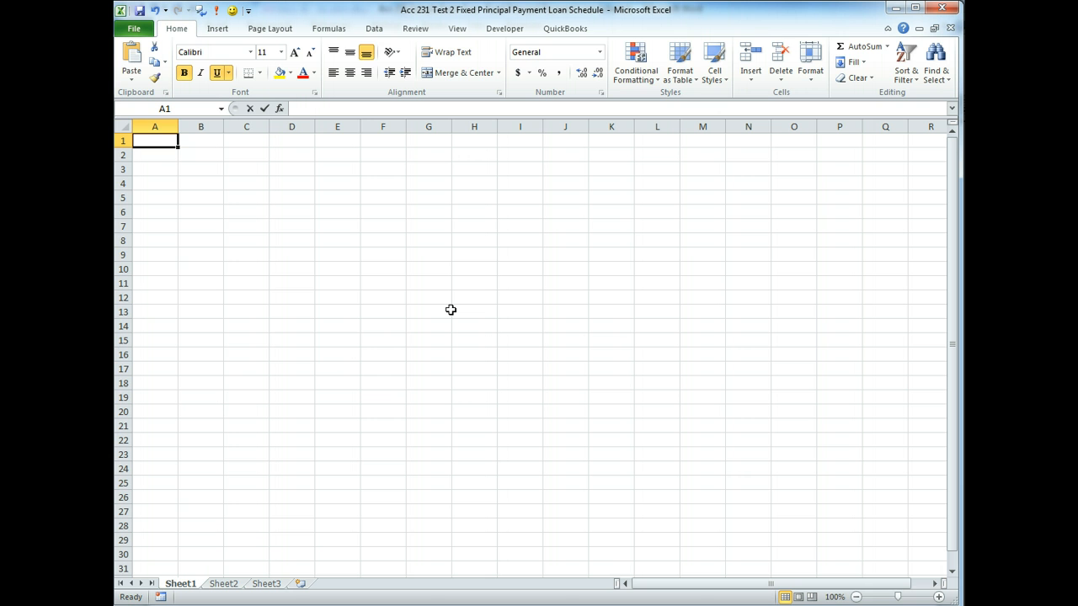
text(Fixed Princi)
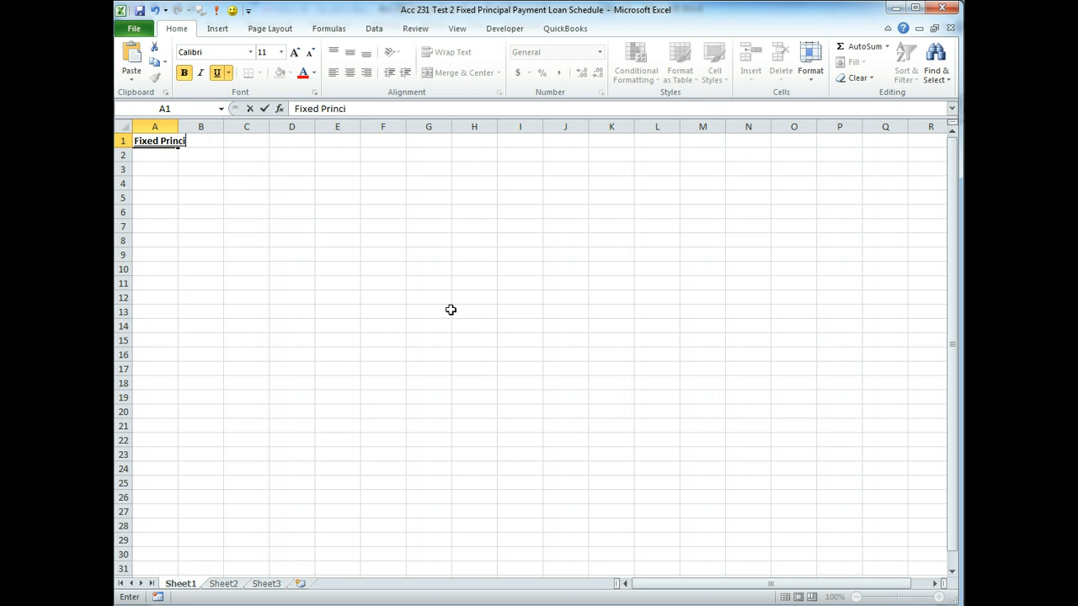
text(pal Payment Loan Schedule)
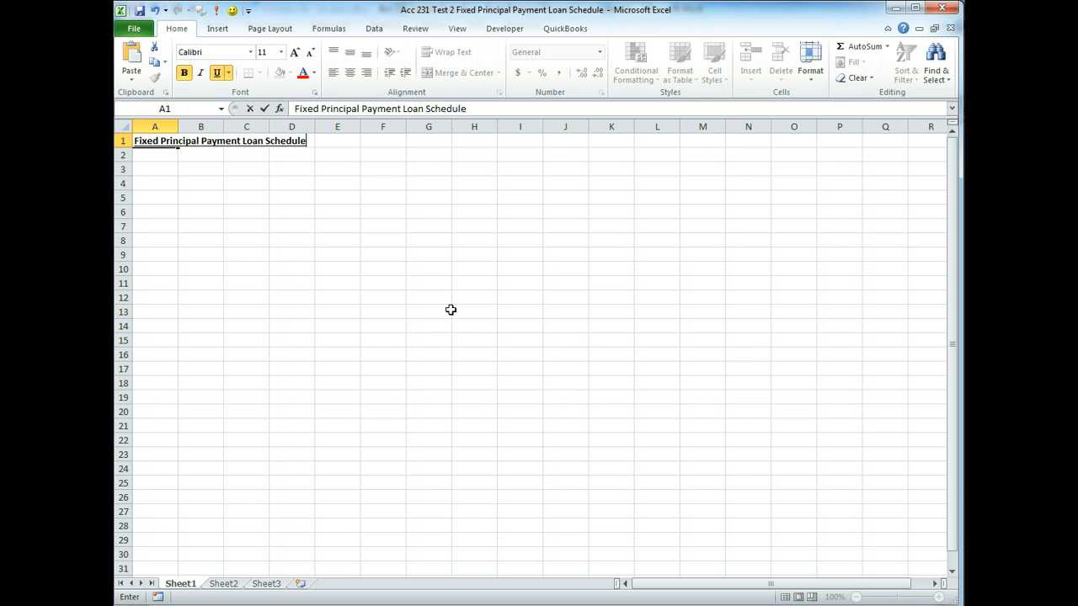
key(Return)
Enter a "Prepared by" line with the preparer's name in A2 and "Prepared on January 7, 2013" in A3
text(P)
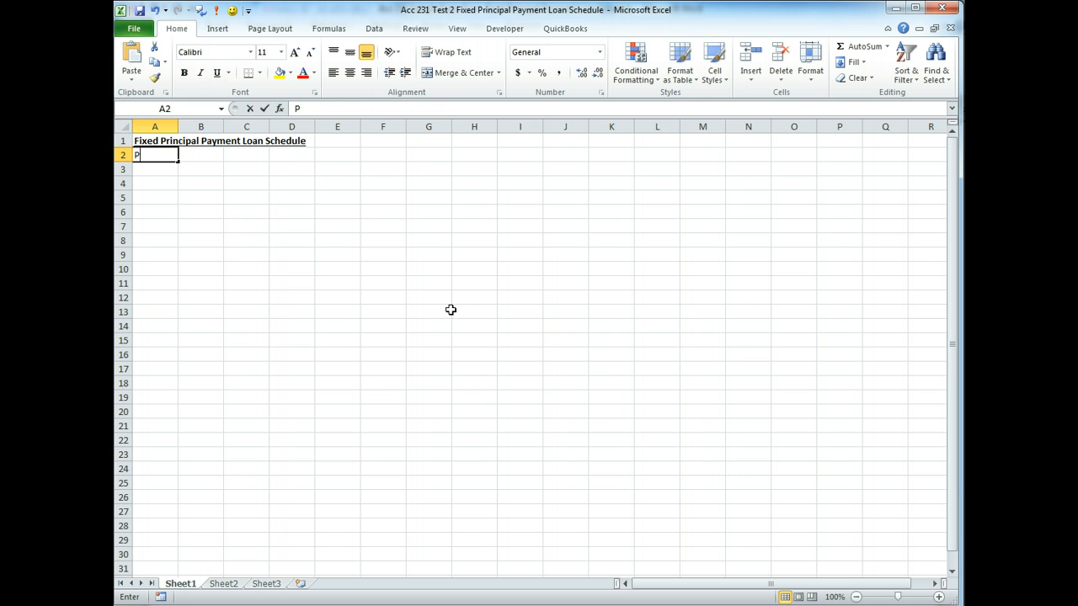
text(repared by J. Brian Watkins)
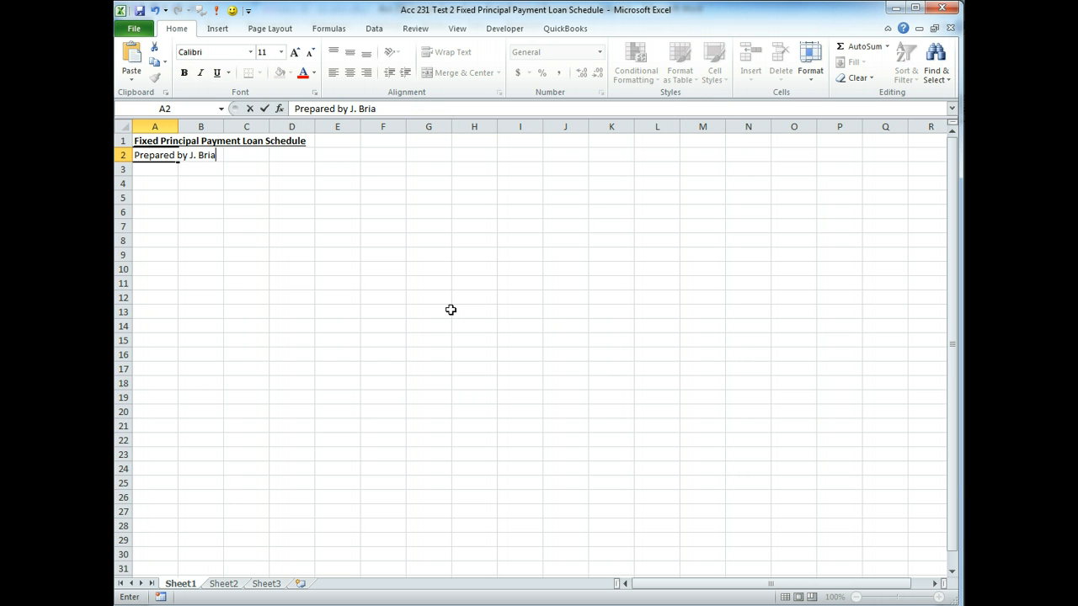
key(Return)
text(Prepared on )
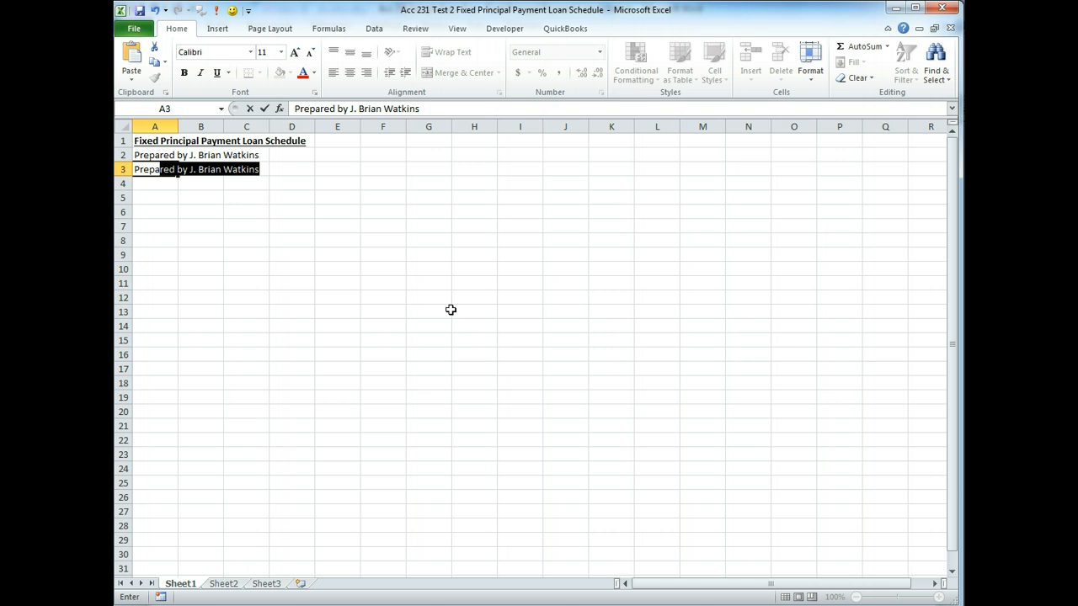
text(Janu)
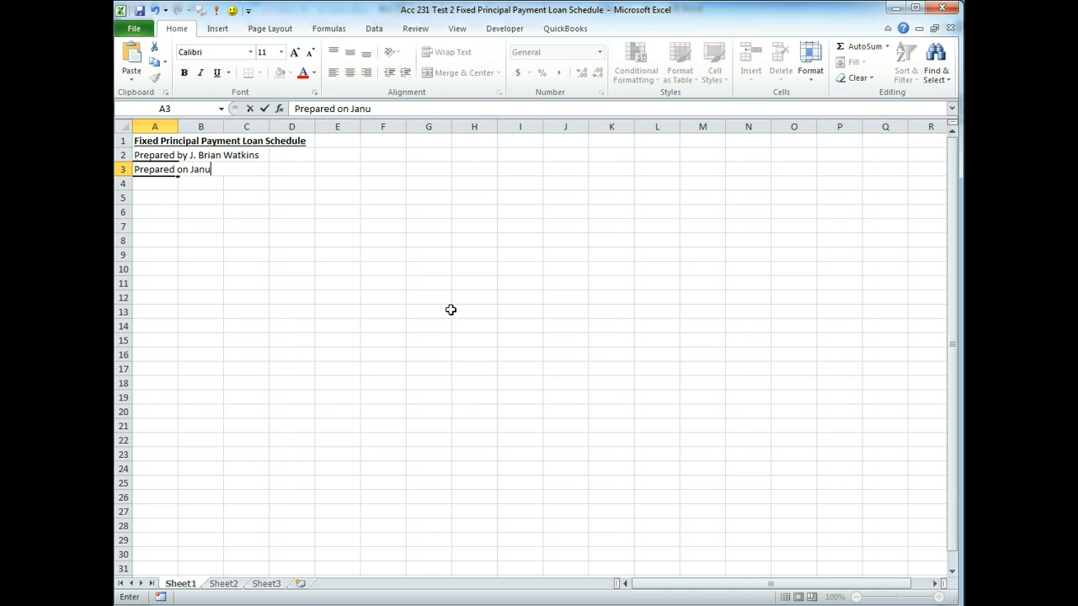
text(ary 7, 2012)
key(BackSpace)
text(4)
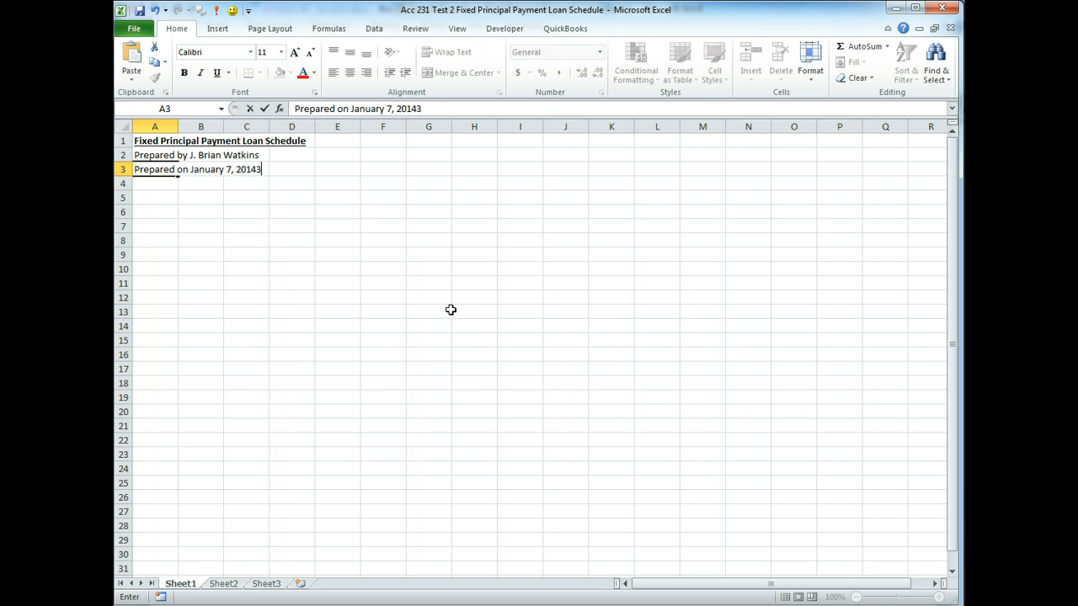
key(BackSpace)
text(3)
key(Return)
Enter a "Purpose:" statement in A4 describing a schedule of monthly loan payments with a constant interest rate and a constant principal amount repaid each month
text(Purpose:)
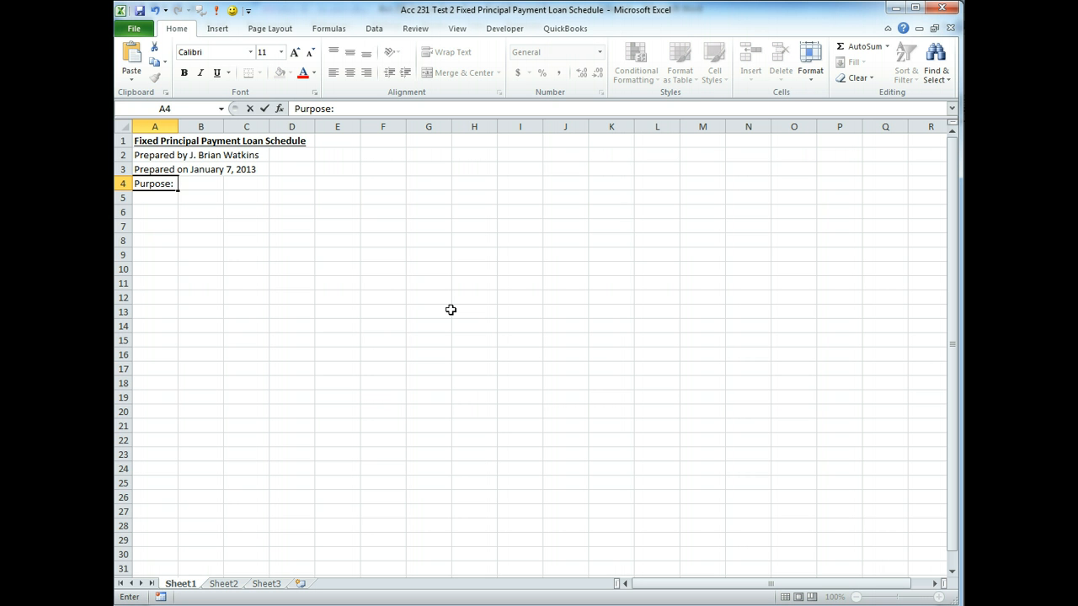
text(  This spreadshe)
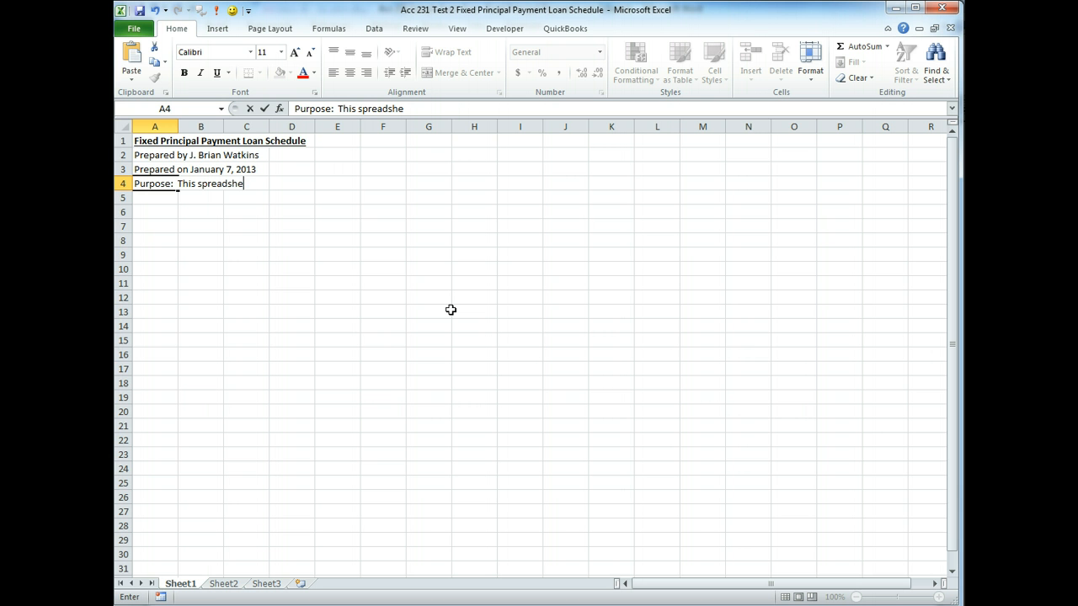
text(et will prepare a )
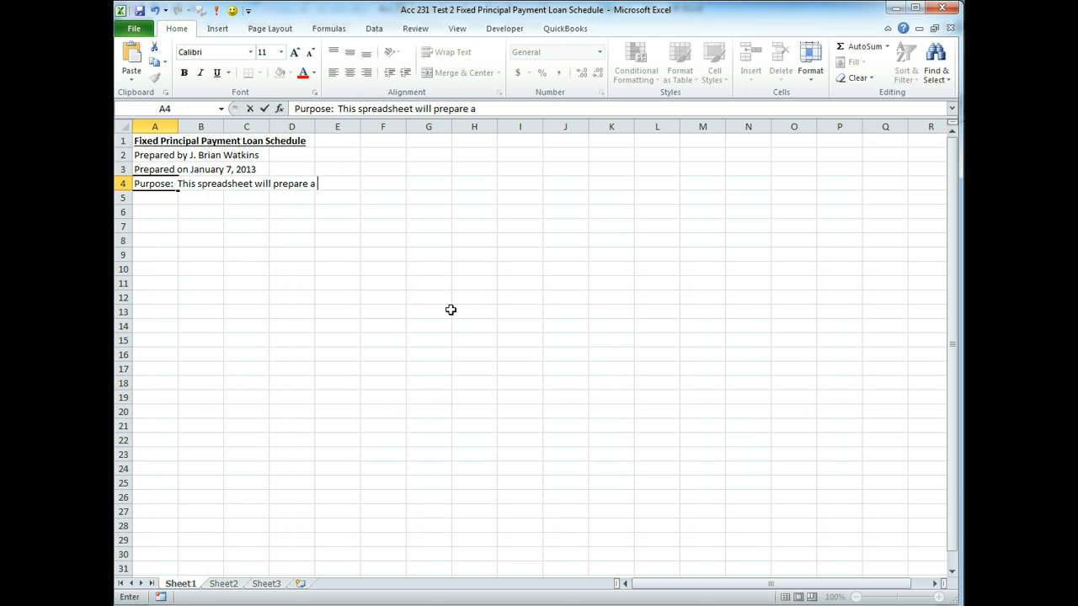
text(list of)
key(BackSpace)
key(BackSpace)
key(BackSpace)
key(BackSpace)
key(BackSpace)
key(BackSpace)
key(BackSpace)
text(schedule of )
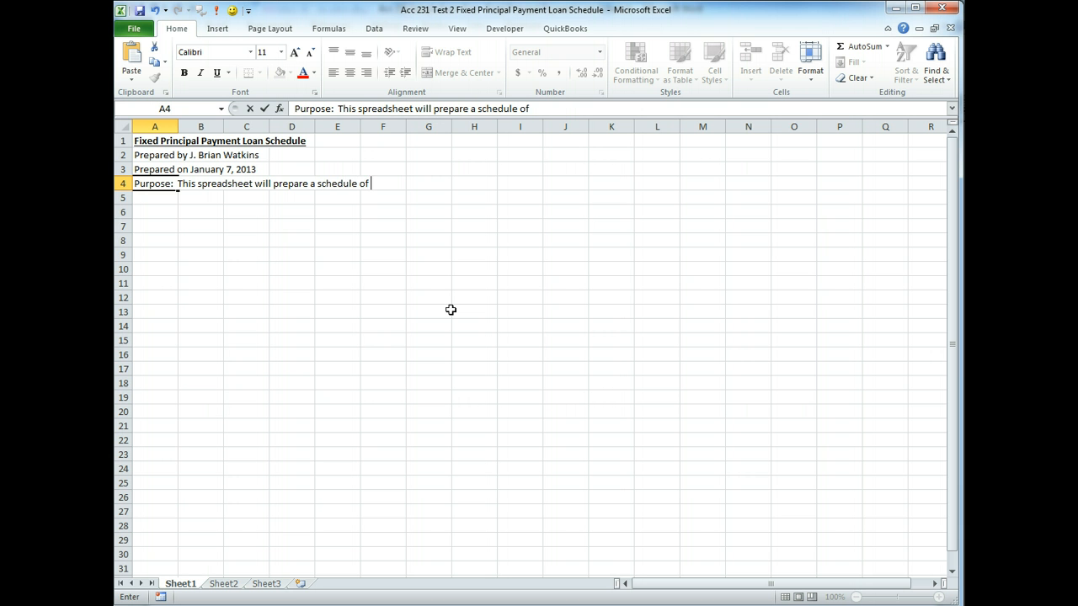
text(monthly loan paym)
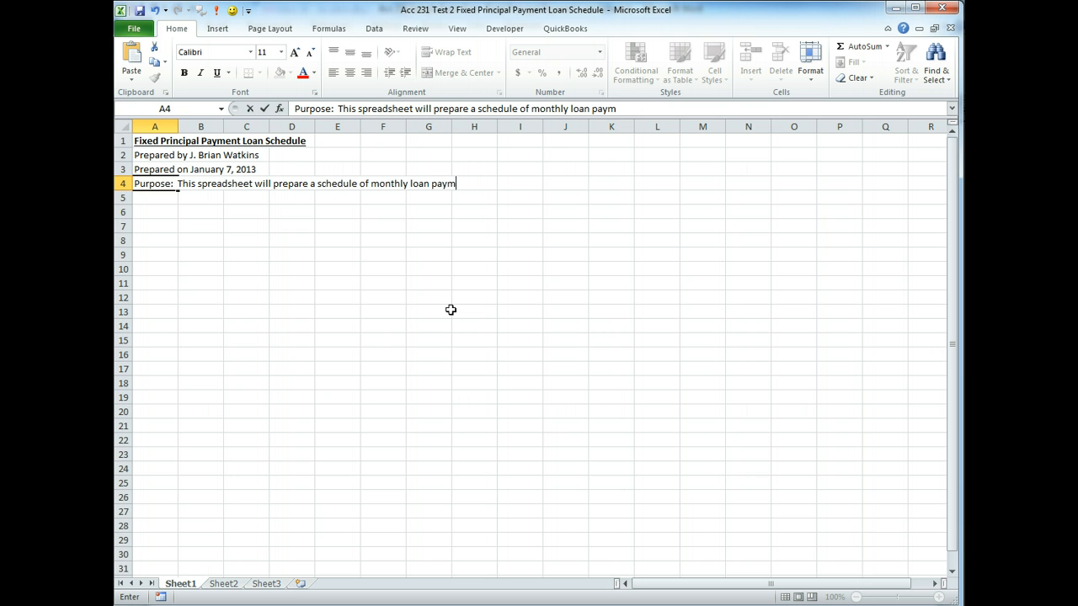
text(ents for a loan wit)
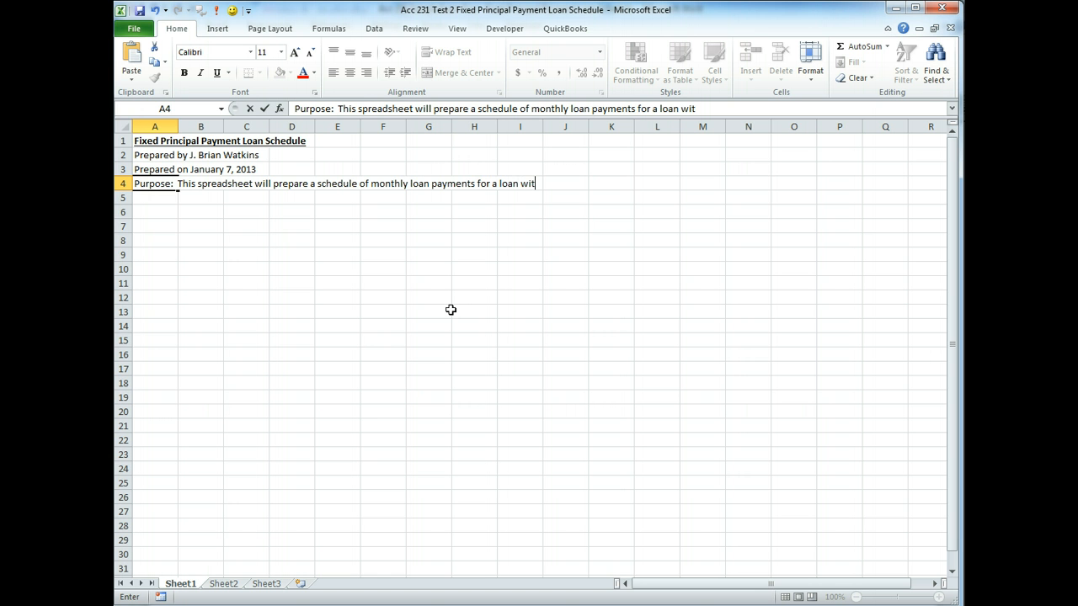
text(h a constant interest r)
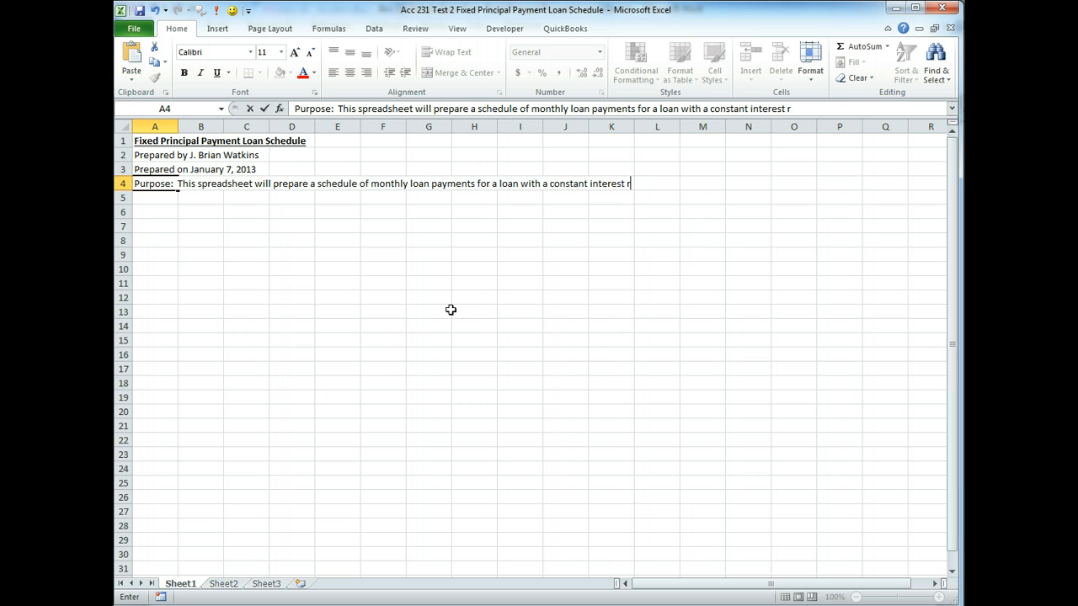
text(ate and a const)
text(ant )
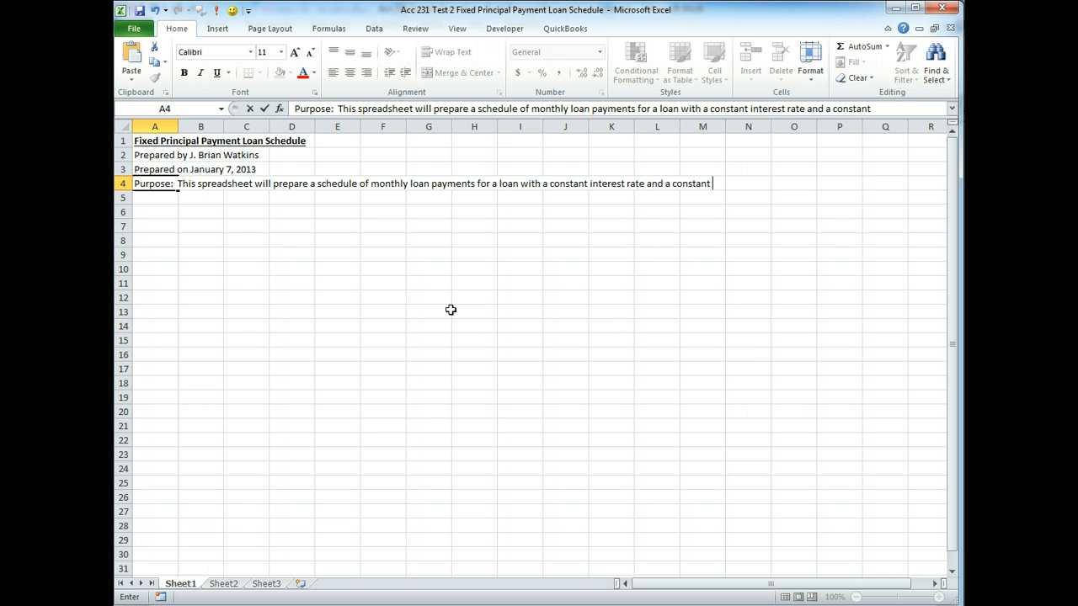
text(principal amou)
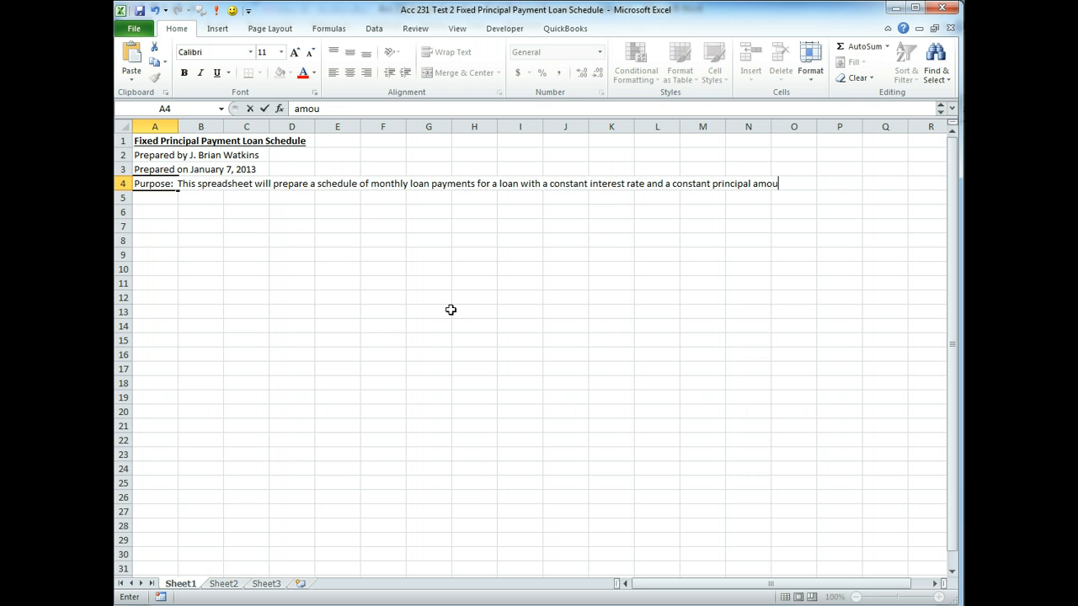
text(nt to be repaid)
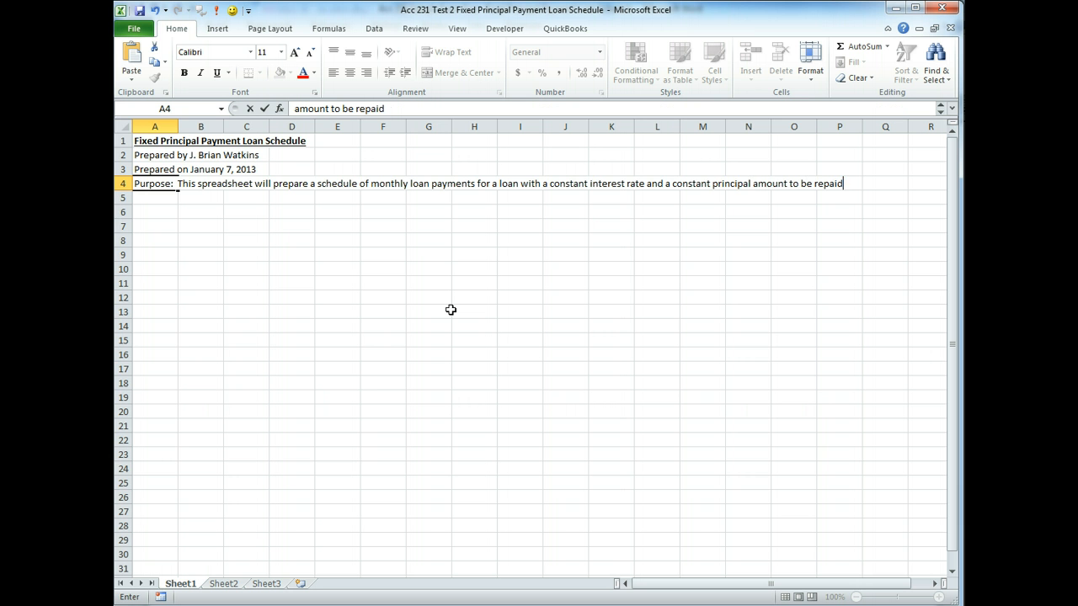
text( each month)
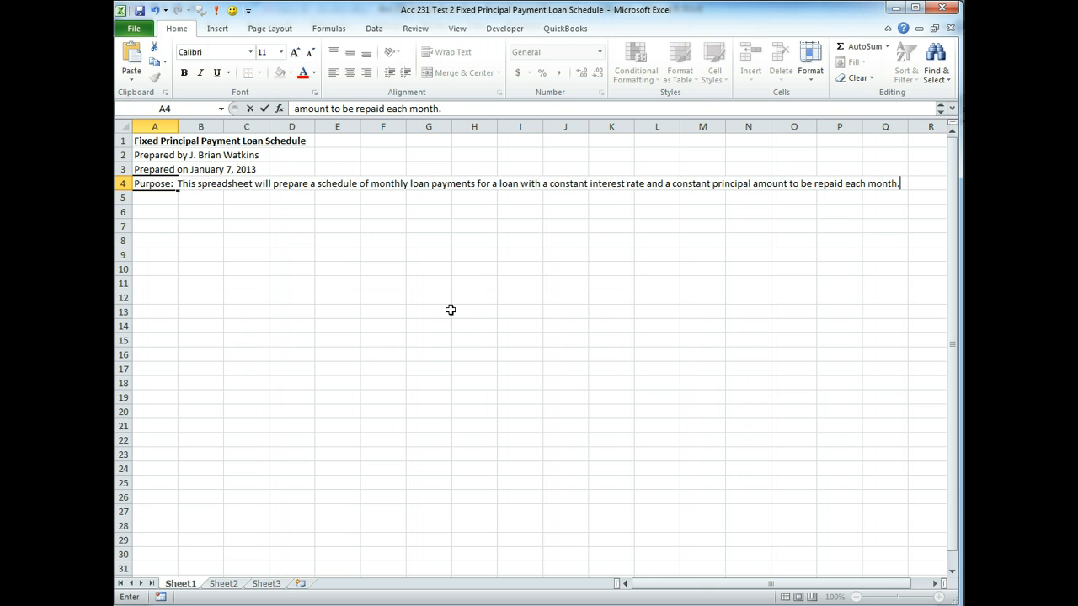
text(.)
drag(443, 288, 439, 298)
Merge A4:G4 with wrapped, top- and left-aligned text, and heighten row 4 to fit the three-line purpose statement
drag(149, 181, 438, 183)
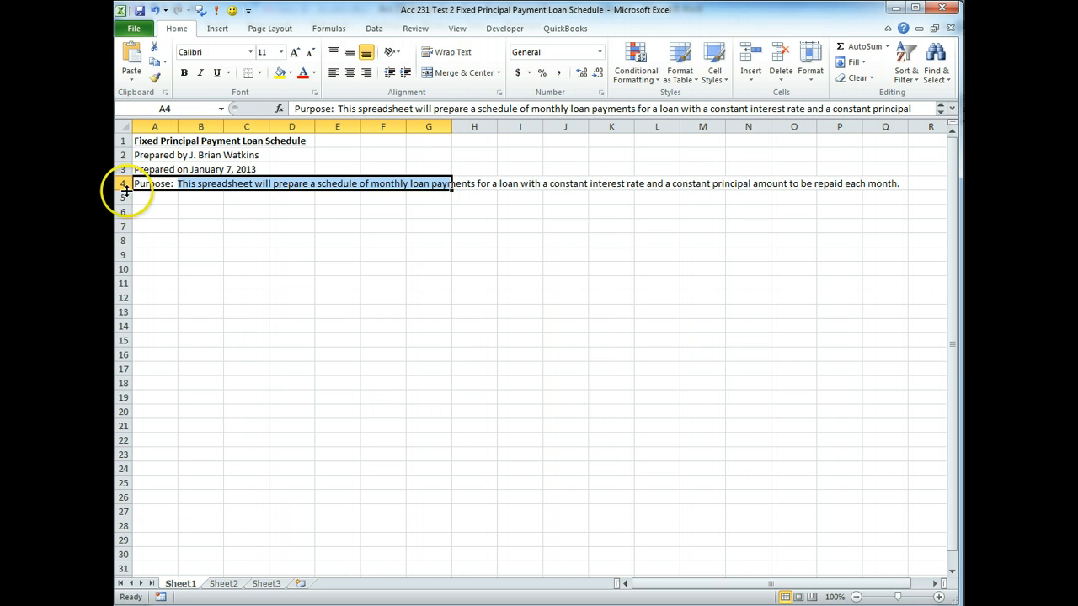
click(464, 74)
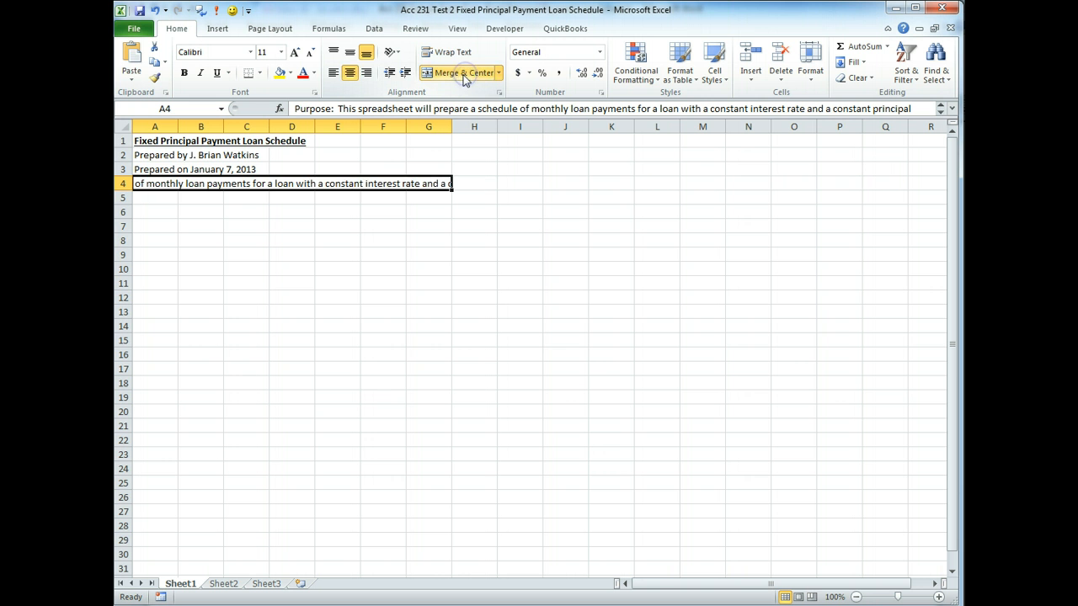
click(454, 55)
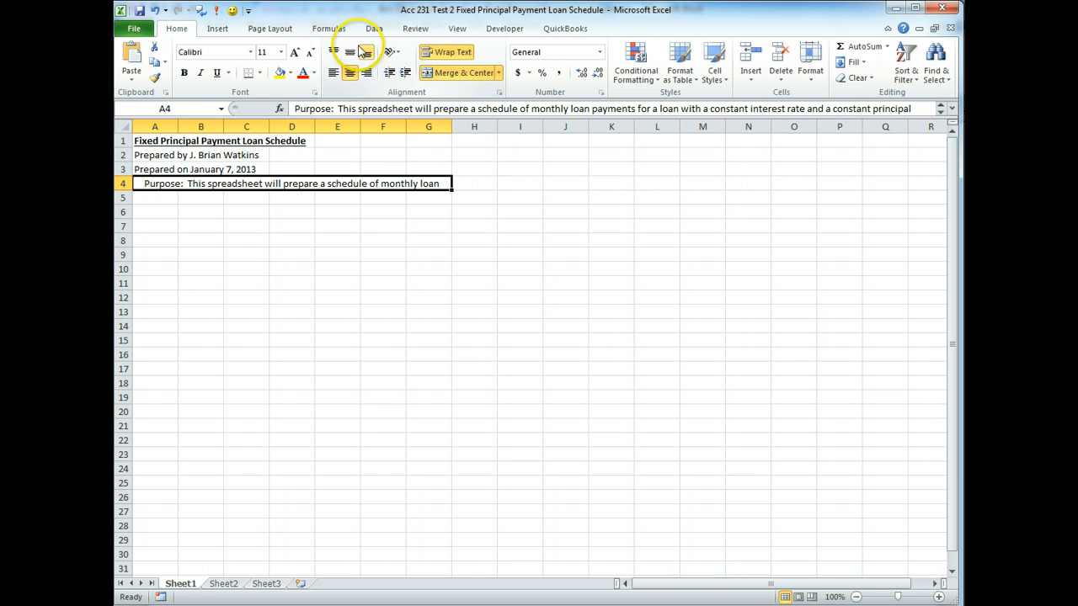
click(333, 52)
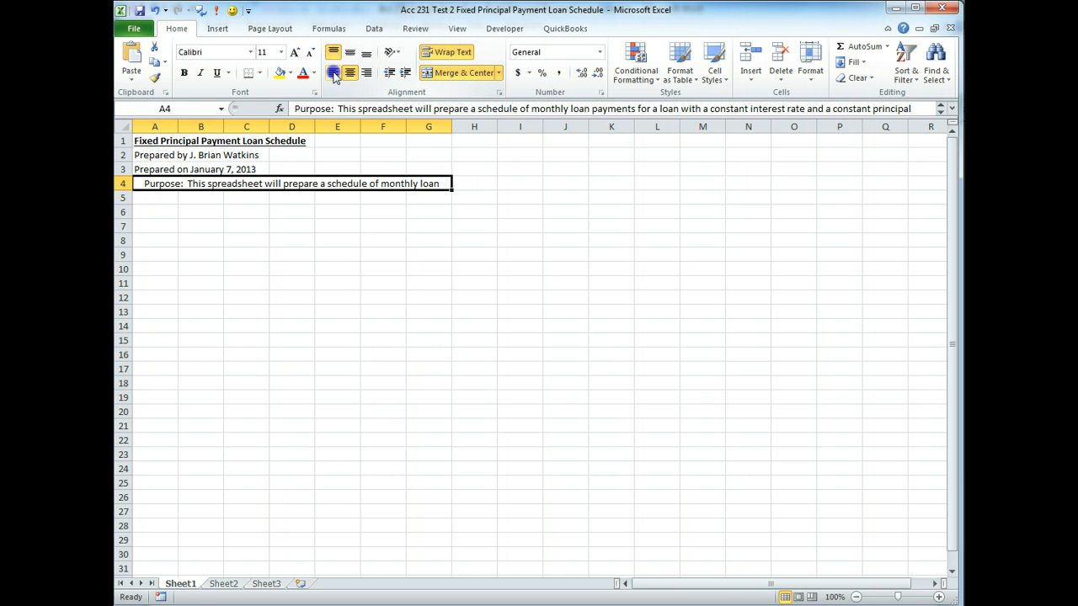
click(333, 73)
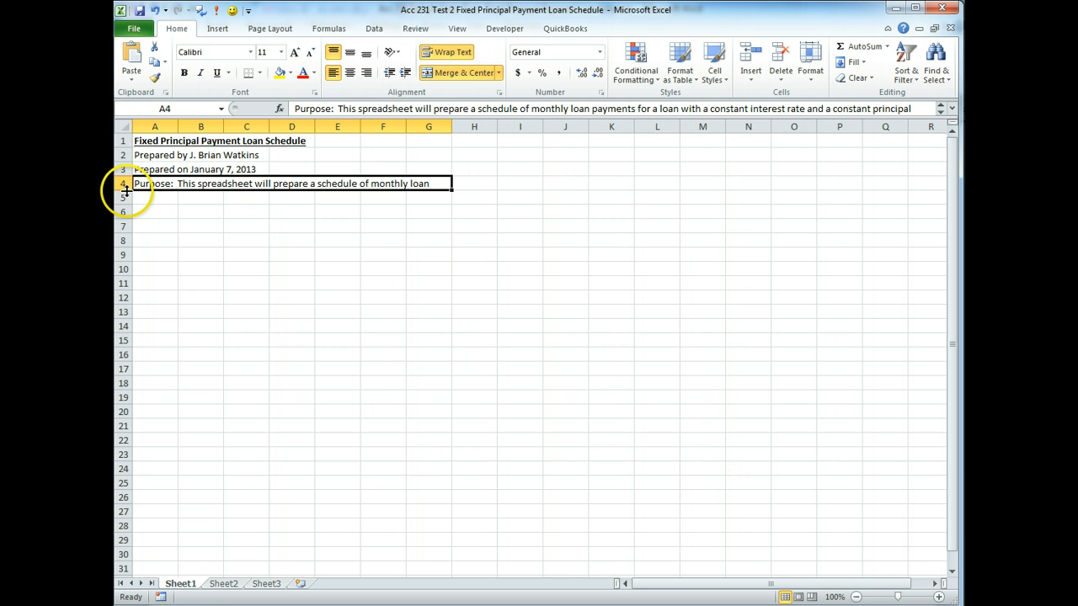
drag(123, 191, 123, 224)
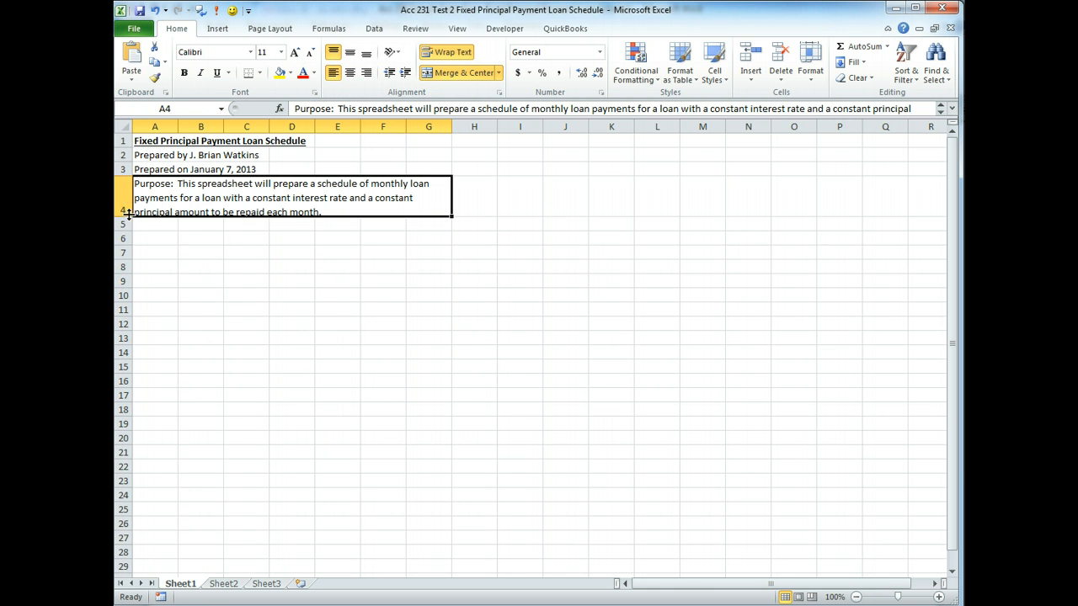
click(123, 223)
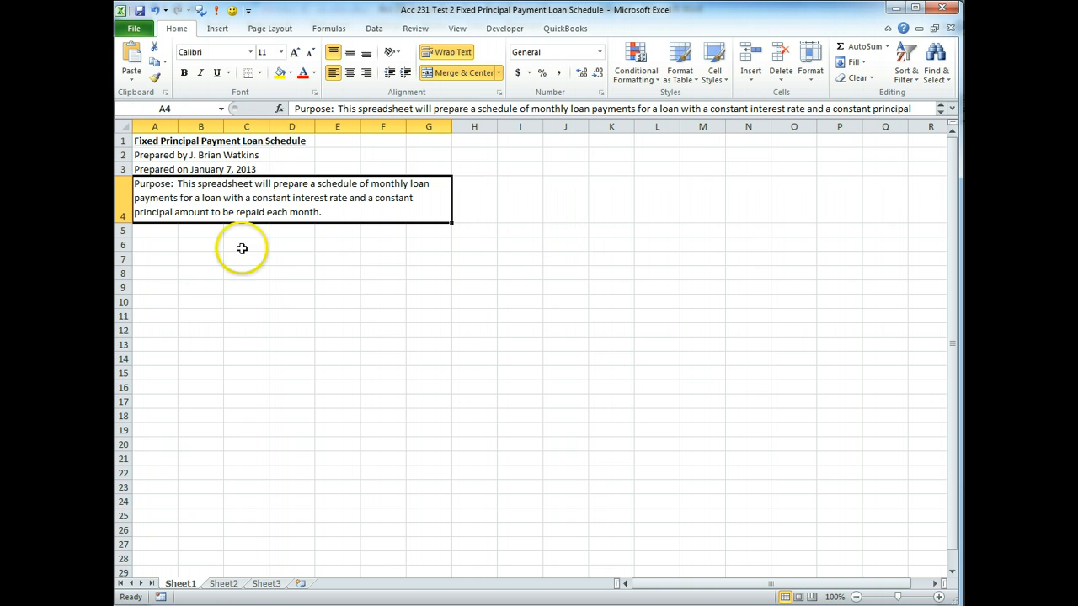
Enter the bold, underlined heading "Data Section" in cell A6
click(163, 230)
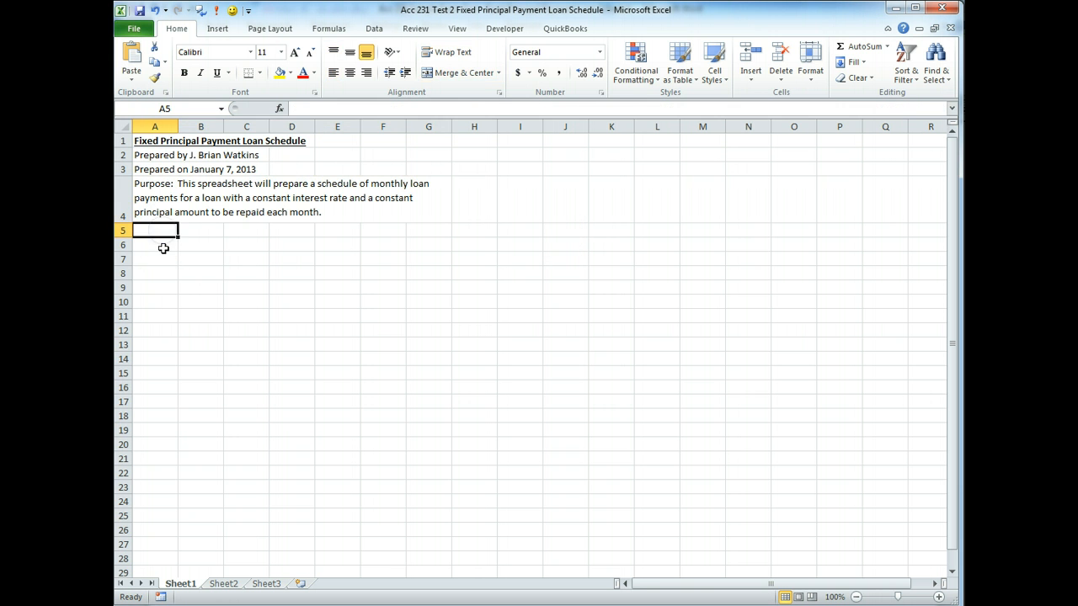
click(163, 246)
key(ctrl+b)
key(ctrl+u)
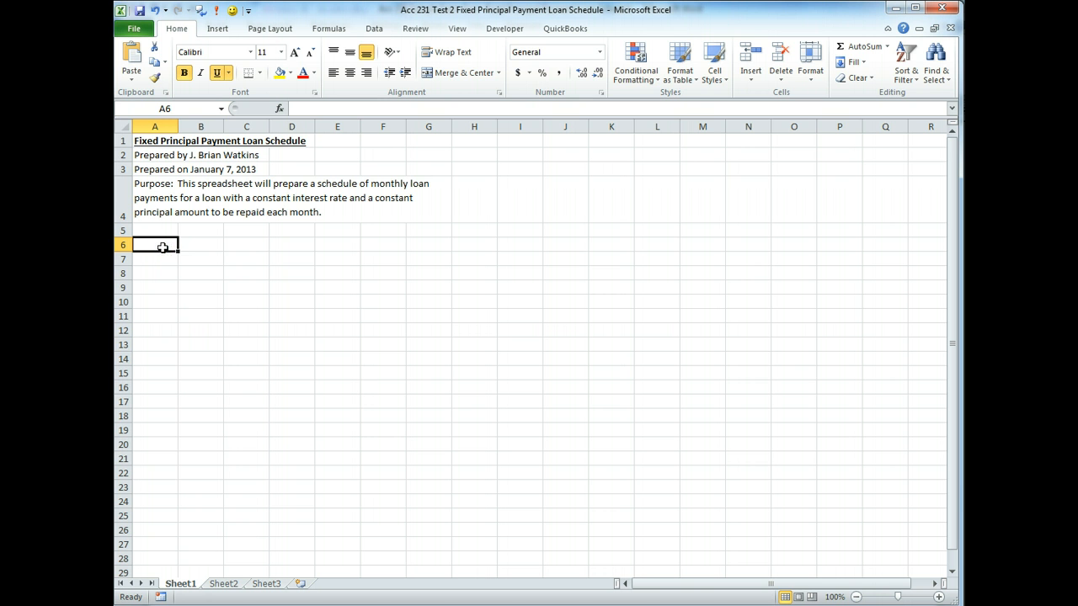
text(Data Section)
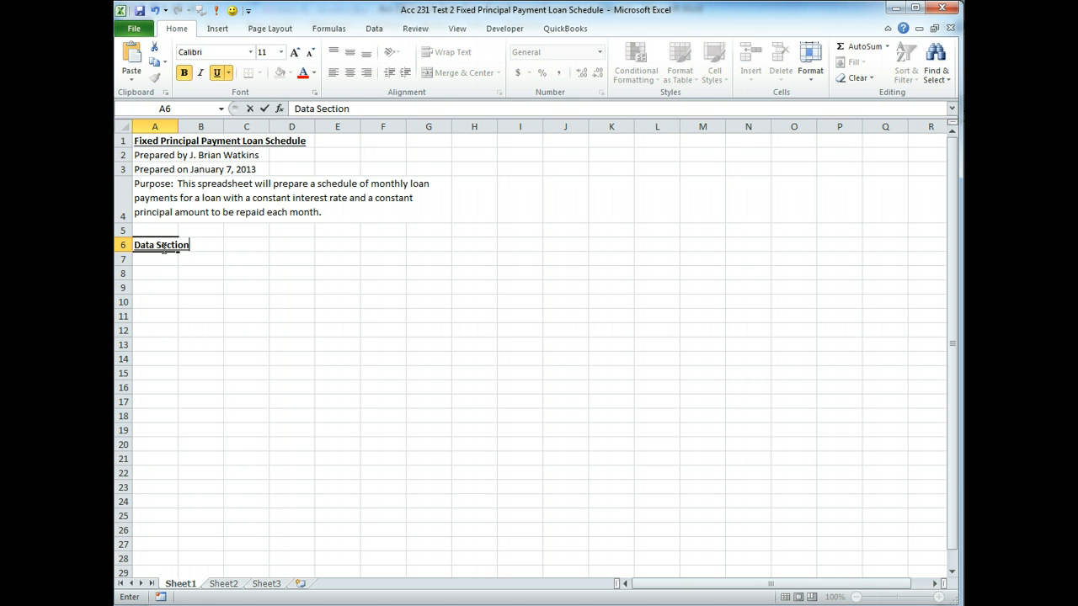
key(Return)
Give the heading row A6:G6 a light olive-green fill and a thick box border
click(163, 246)
key(shift+Right)
key(shift+Right)
key(shift+Right)
key(shift+Right)
key(shift+Right)
key(shift+Right)
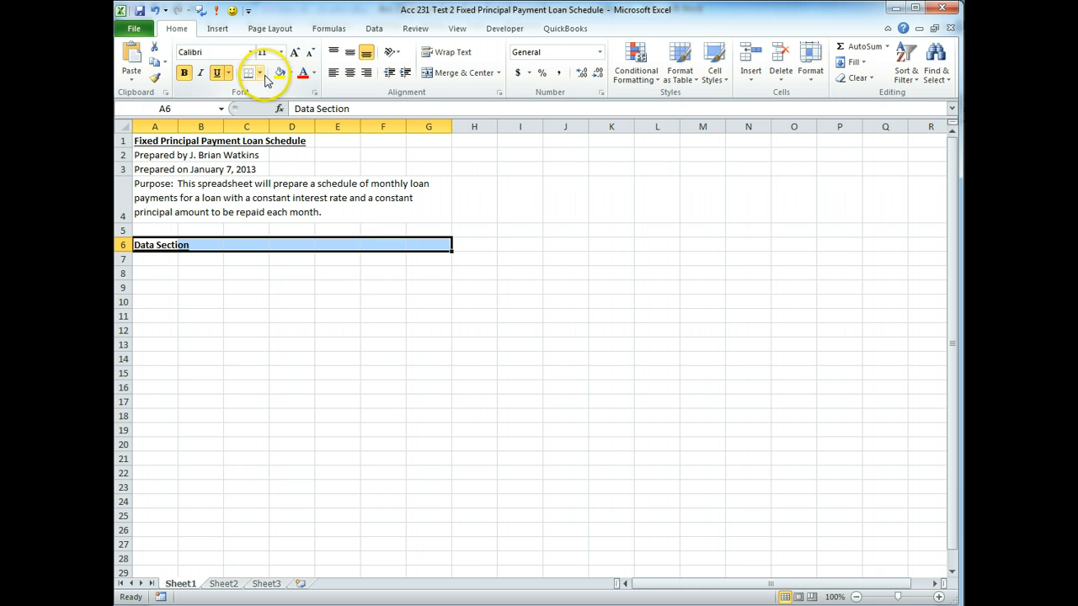
click(290, 74)
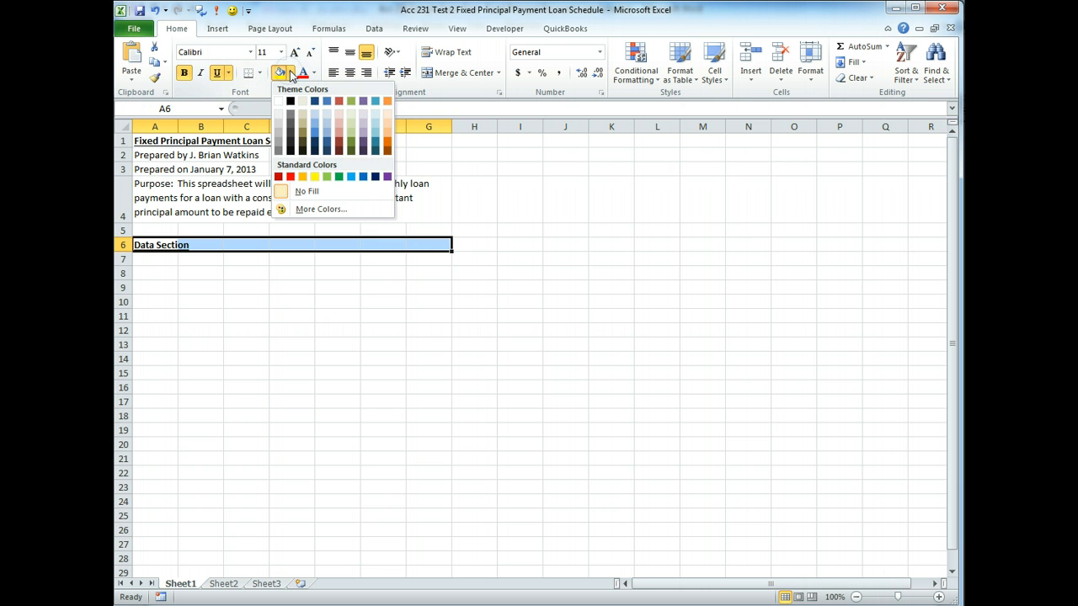
click(352, 123)
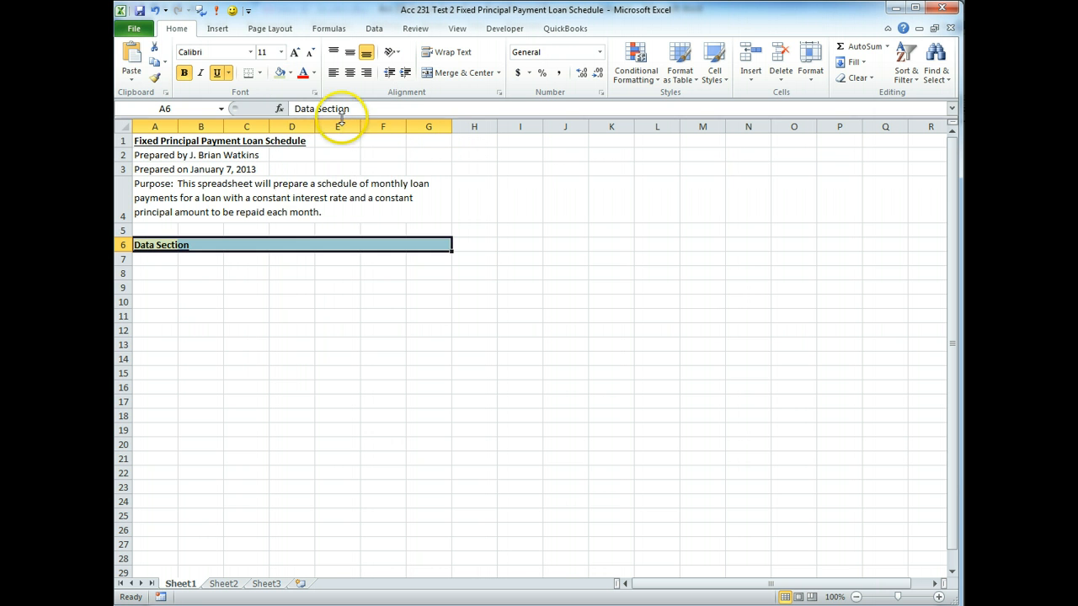
click(259, 74)
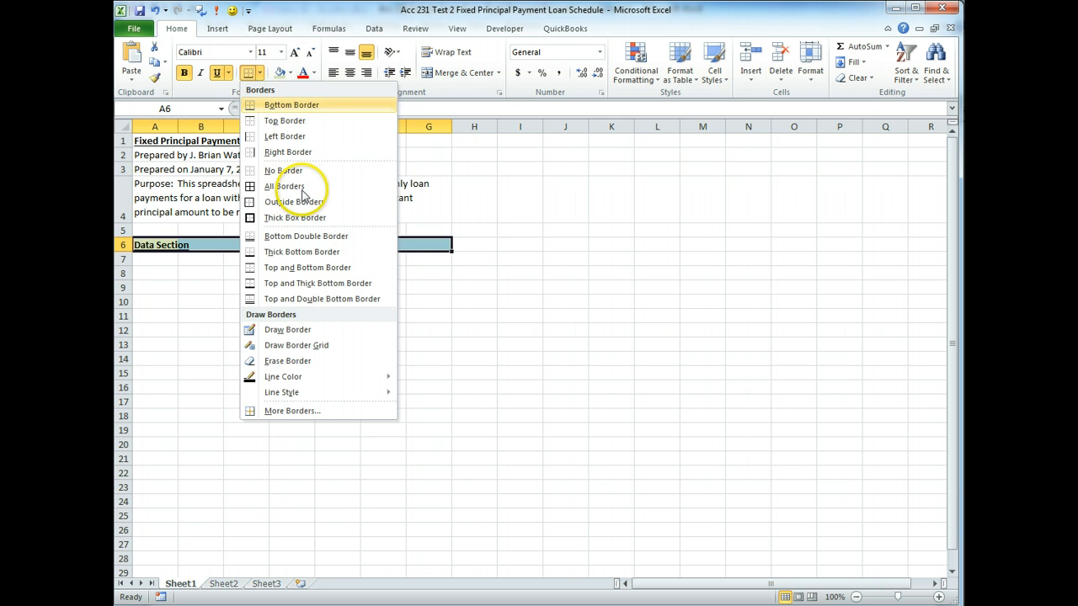
click(292, 218)
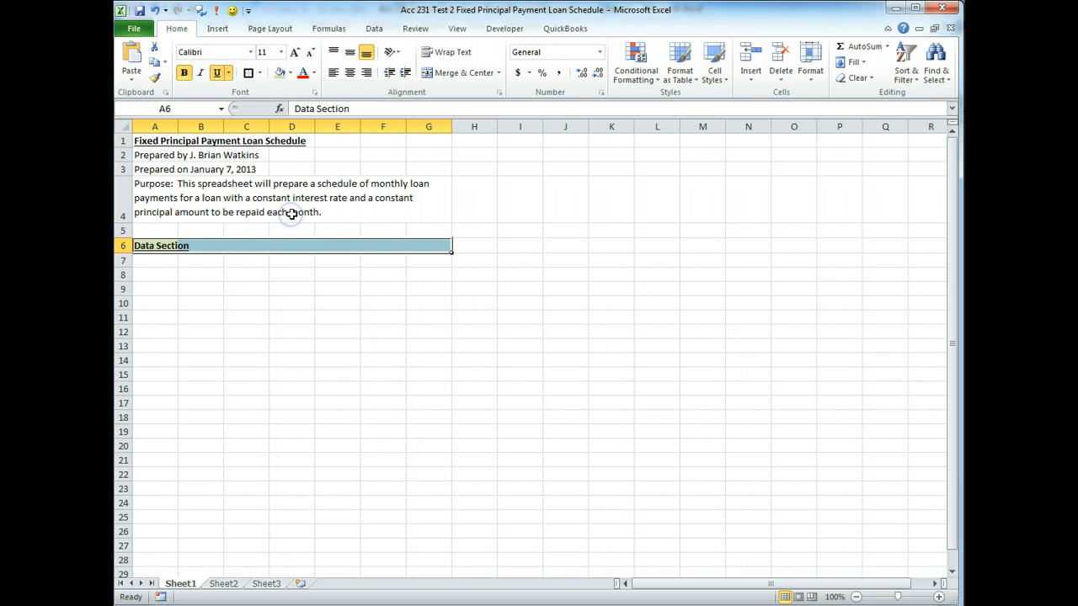
Enter the labels "Asset Price", "Down Payment %" and "Down Payment $" in cells B8 to B10
click(159, 274)
click(186, 280)
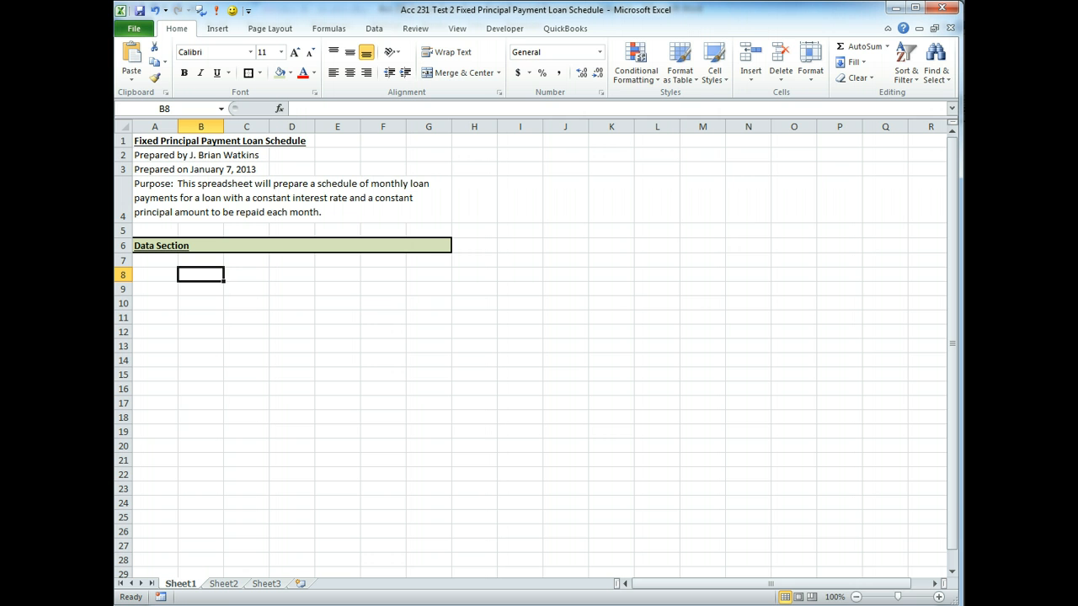
text(Asset Pri)
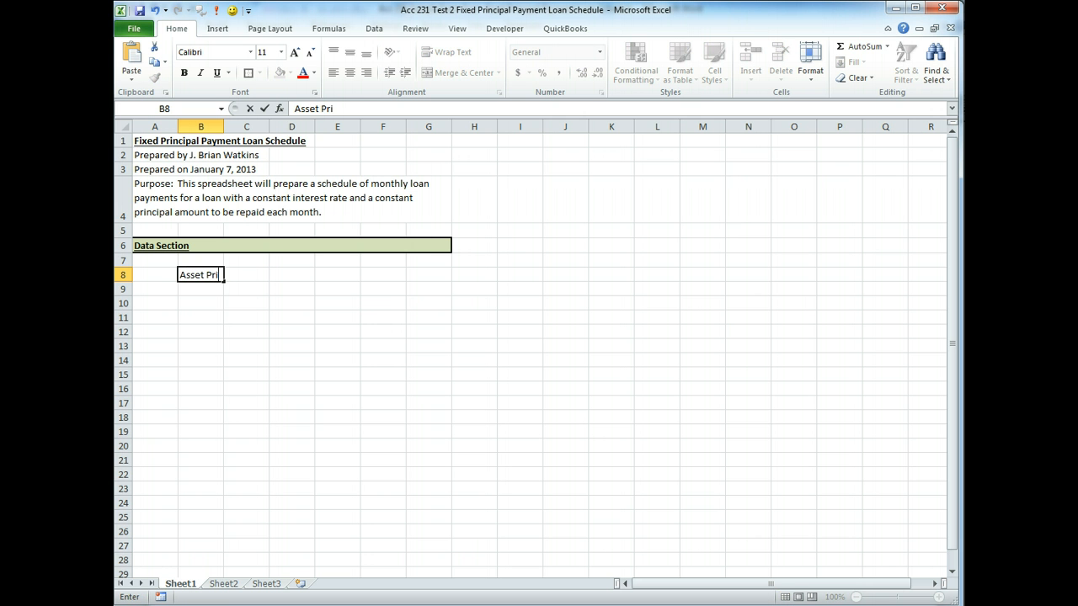
text(ce)
key(Return)
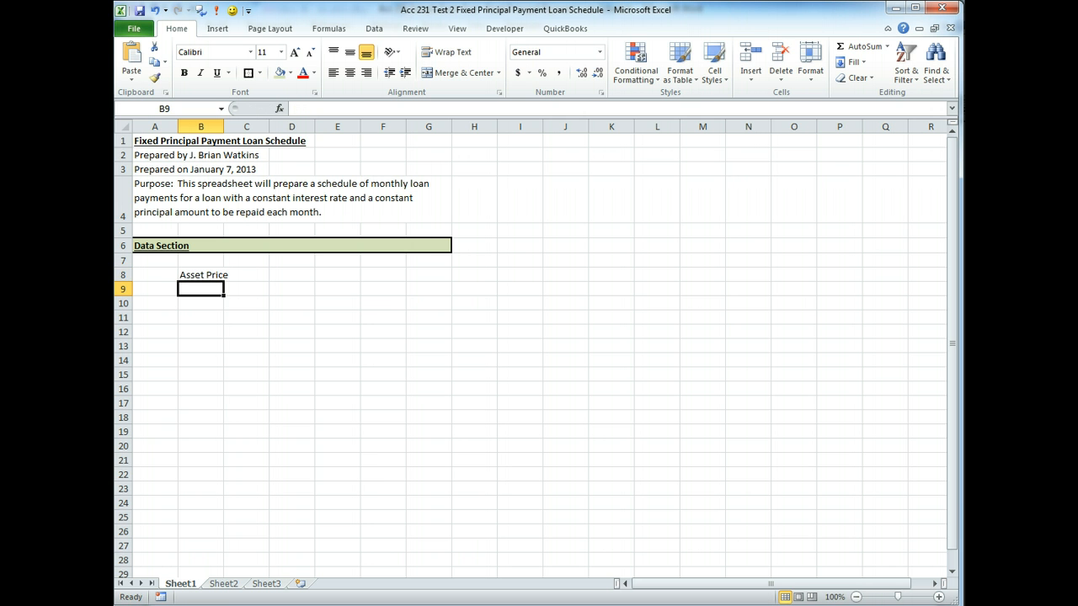
text(Down Payment)
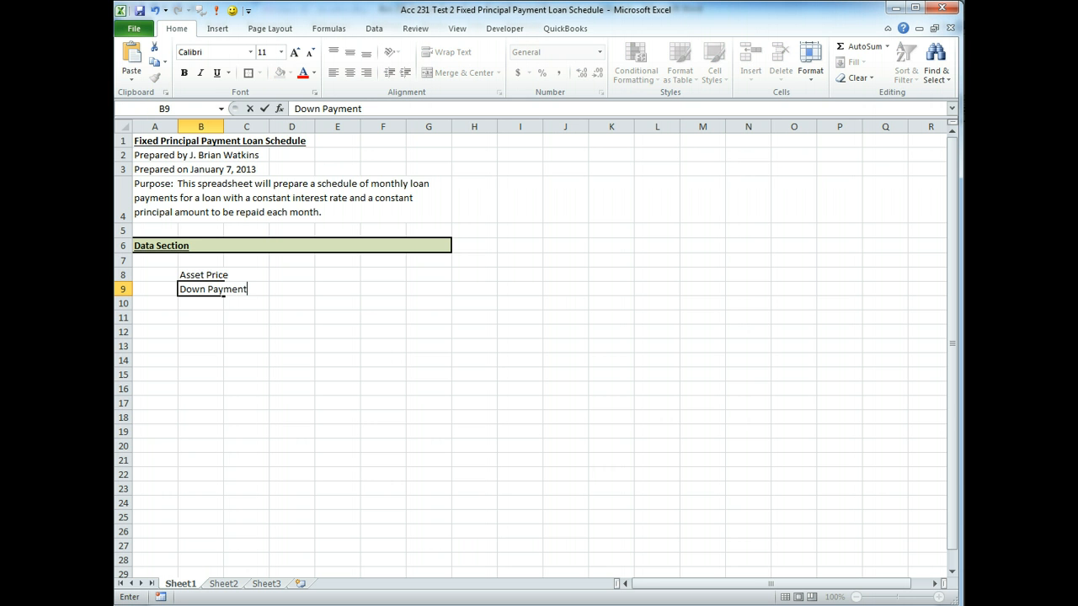
text( %)
key(Return)
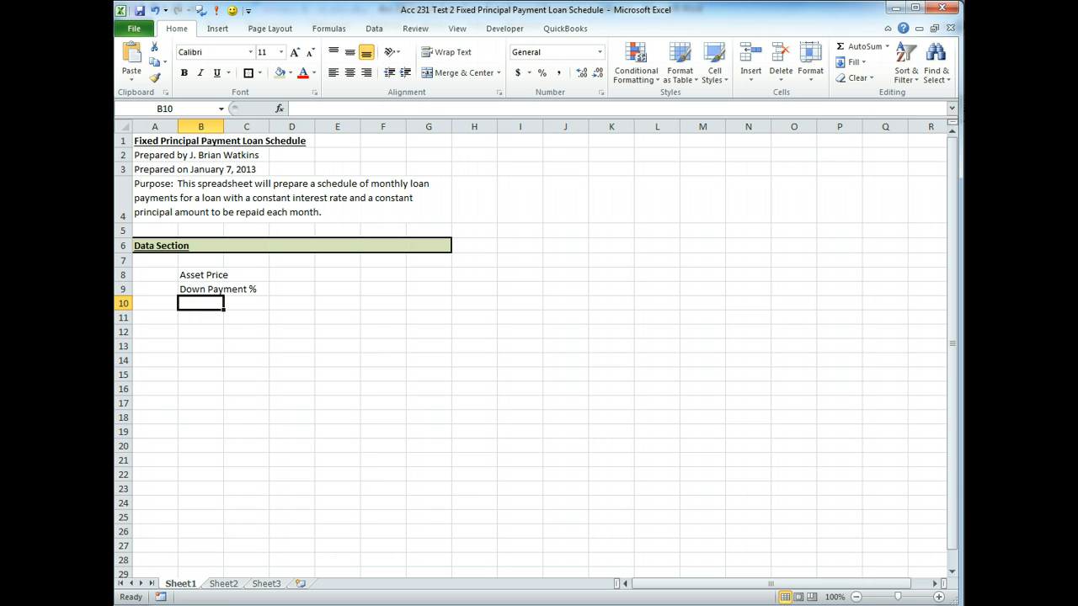
text(Down)
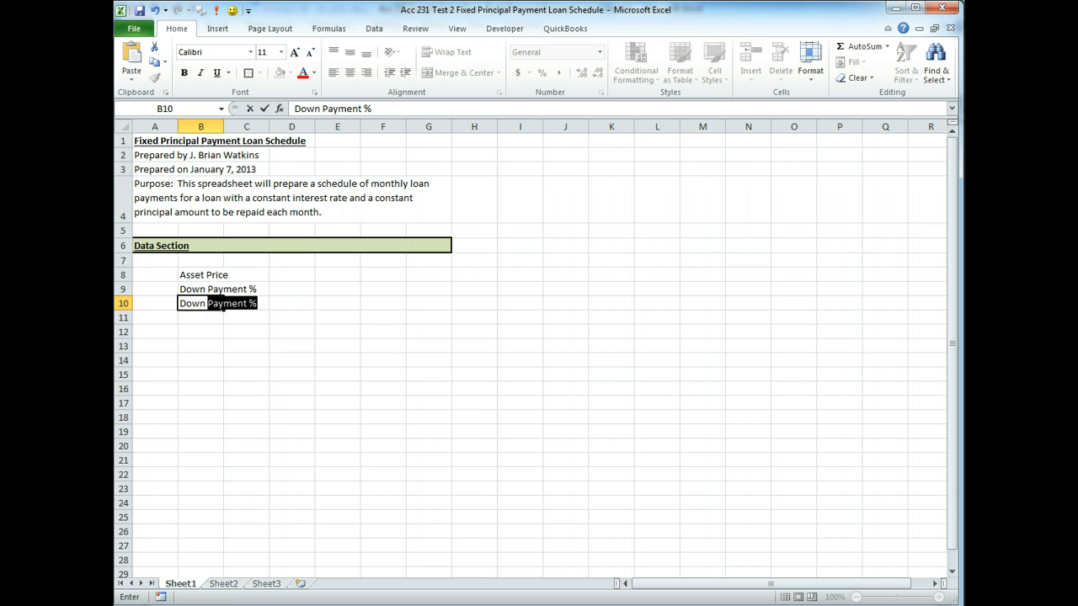
text( Payment $)
key(Return)
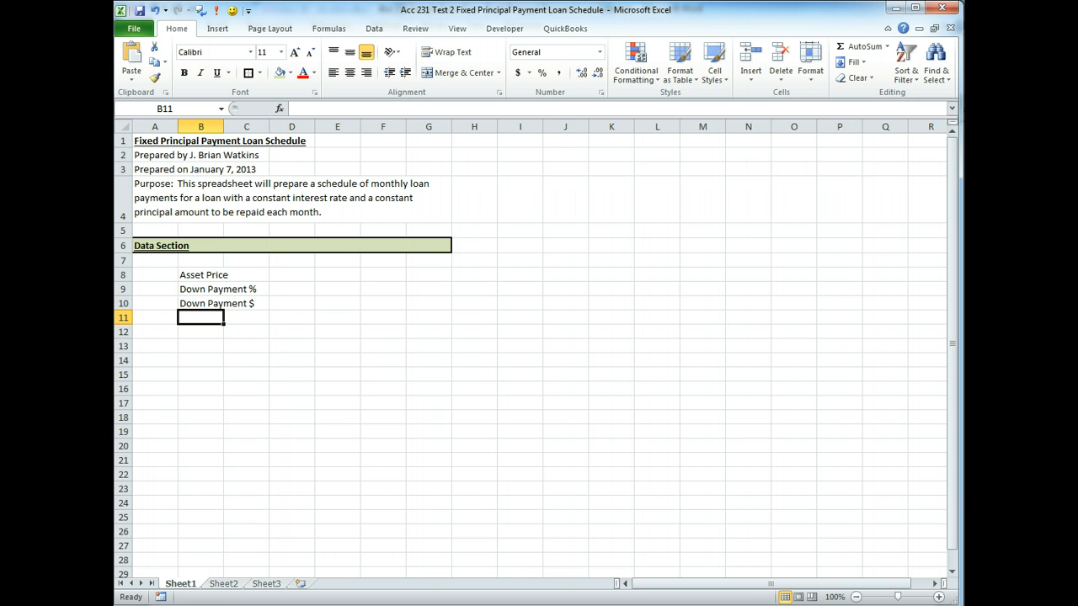
Add the labels "Amount Financed" in B11 and "Interest Rate" in B12
text(Amou)
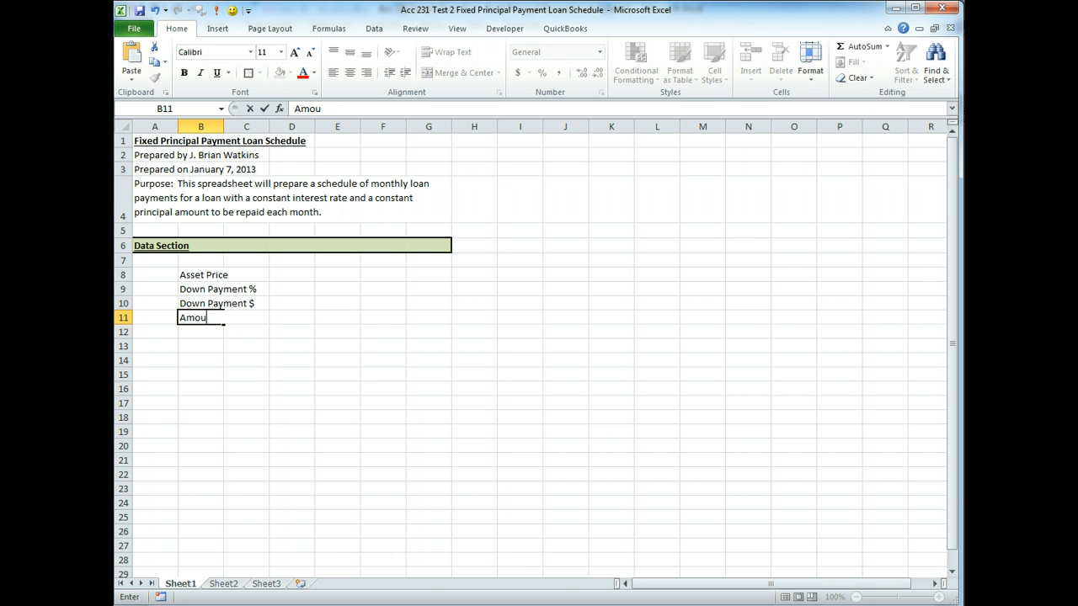
text(nt Financed)
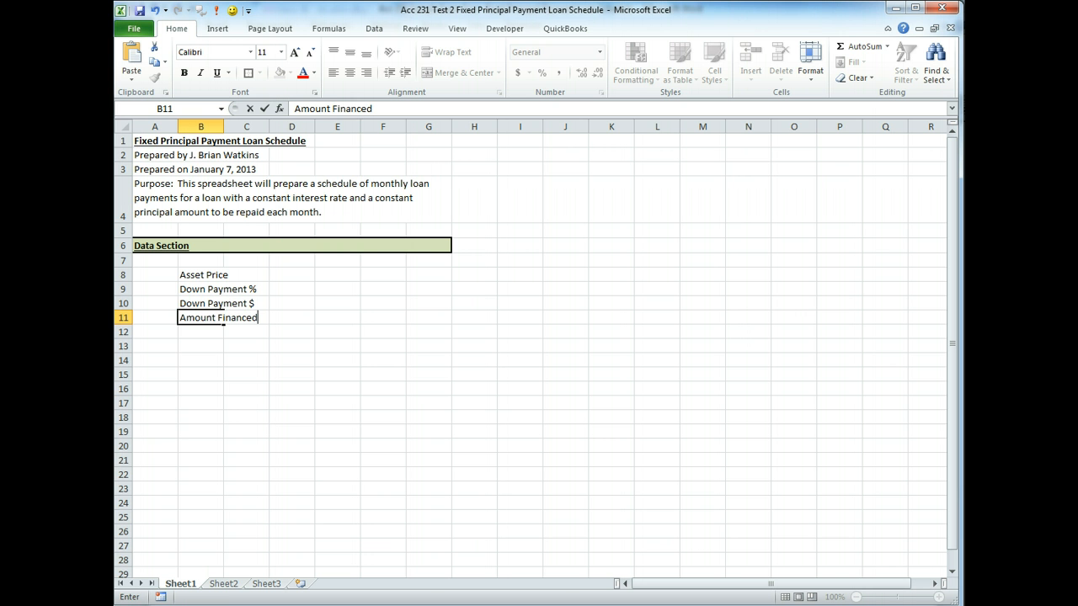
key(Return)
text(Interest)
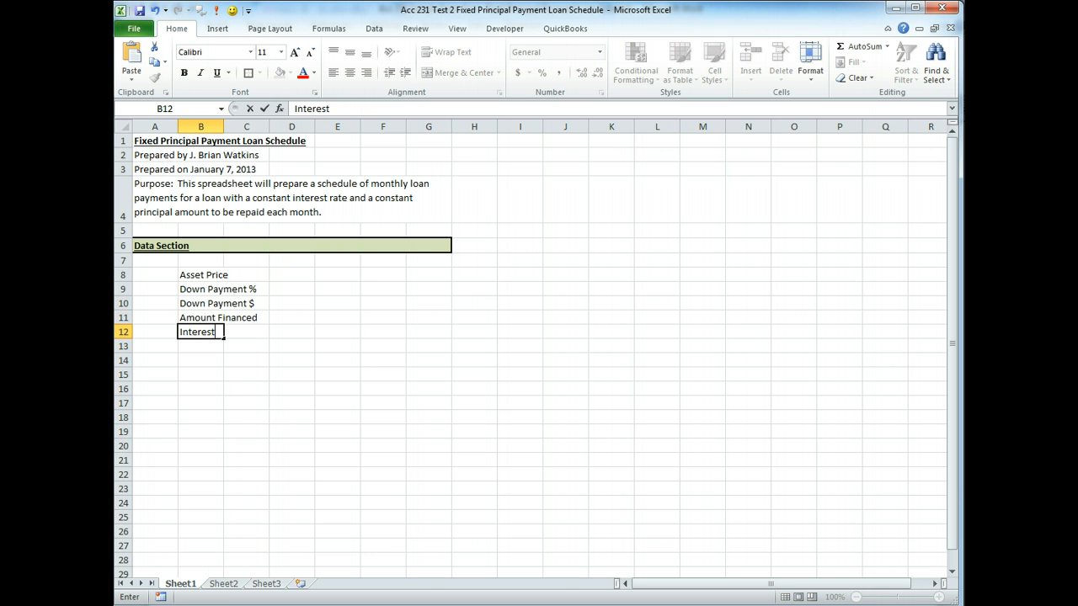
text( Rate)
key(Return)
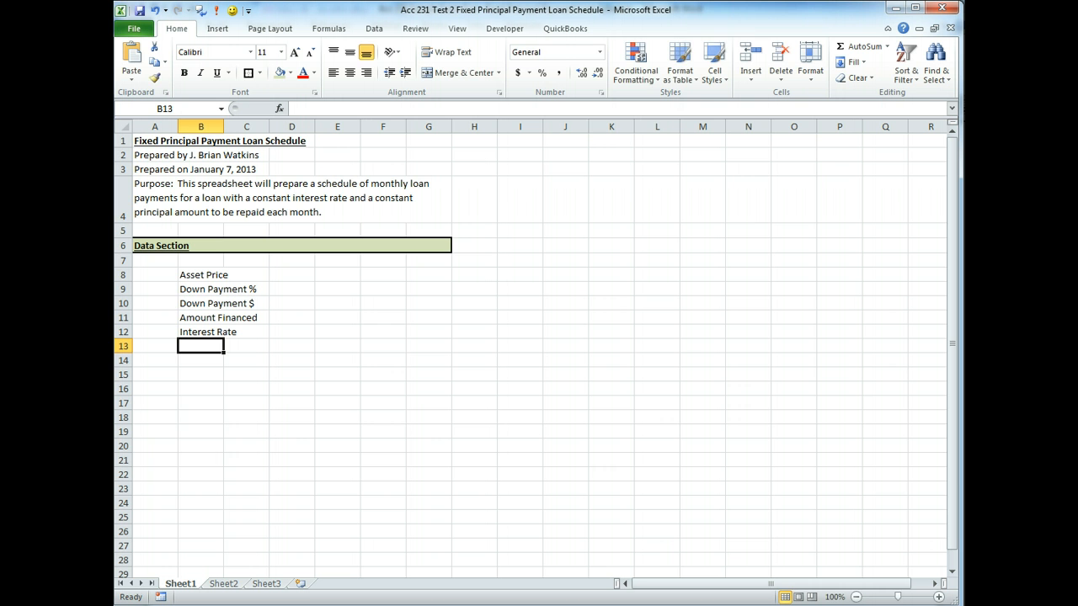
Add the labels "Loan Period in Years" in B13 and "Monthly Payment" in B14
text(Lo)
key(BackSpace)
key(BackSpace)
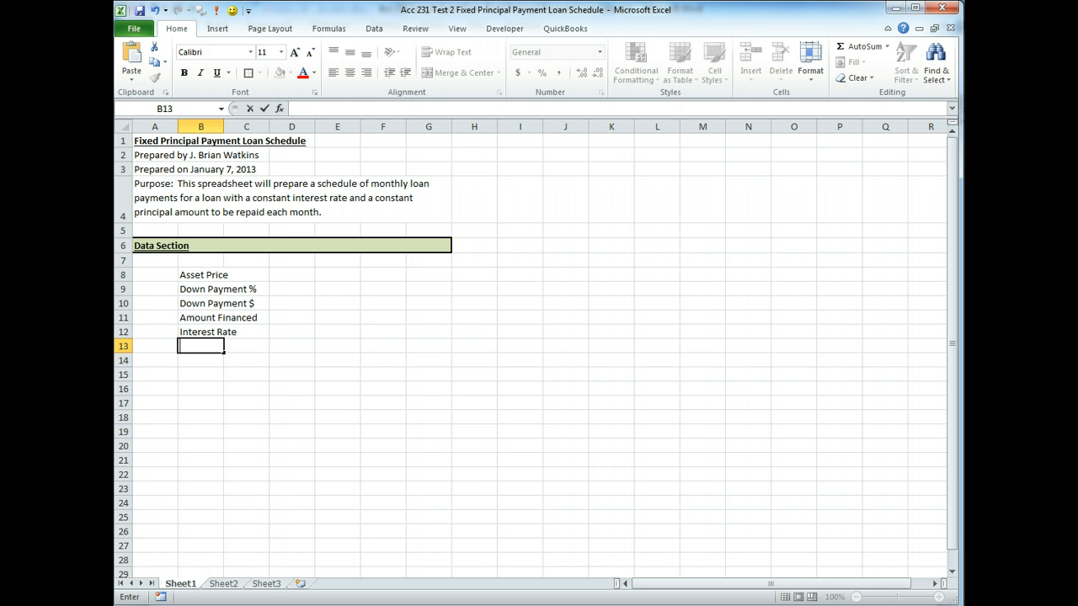
text(Loan Period in Years)
key(Return)
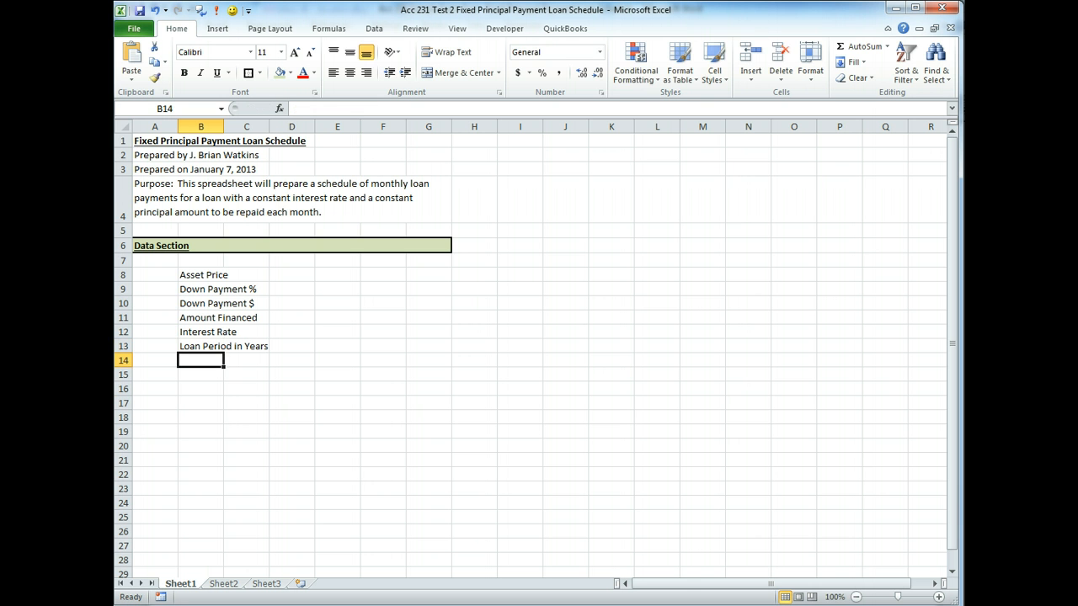
text(Monthly )
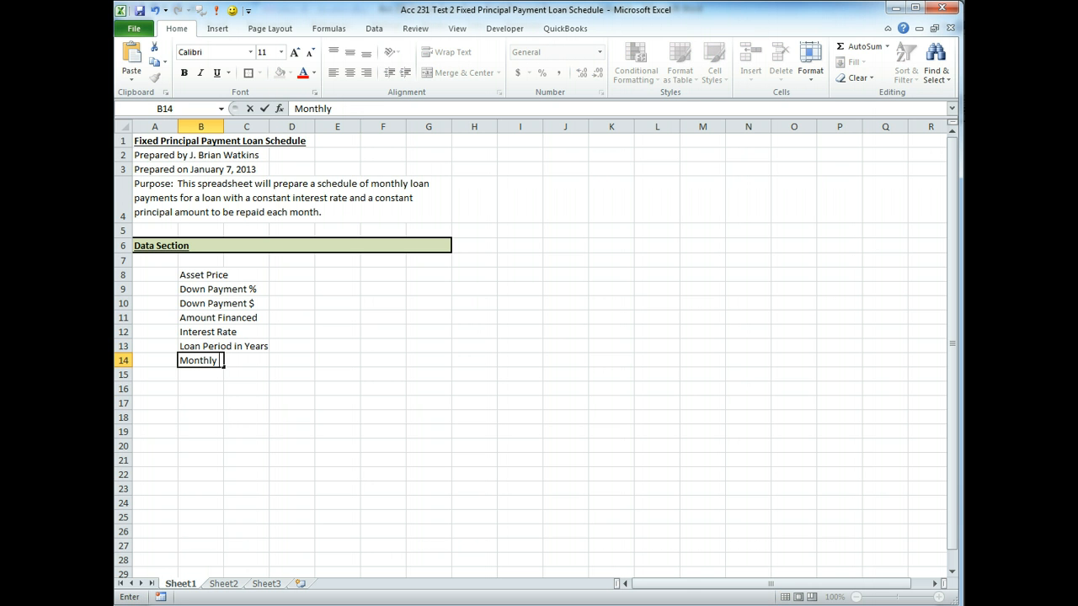
text(Payment)
key(Up)
Create names for C8:C14 from the left-column labels in B8:B14, replacing the existing Down_Payment definition
key(Up)
key(Up)
key(Up)
key(Up)
key(Up)
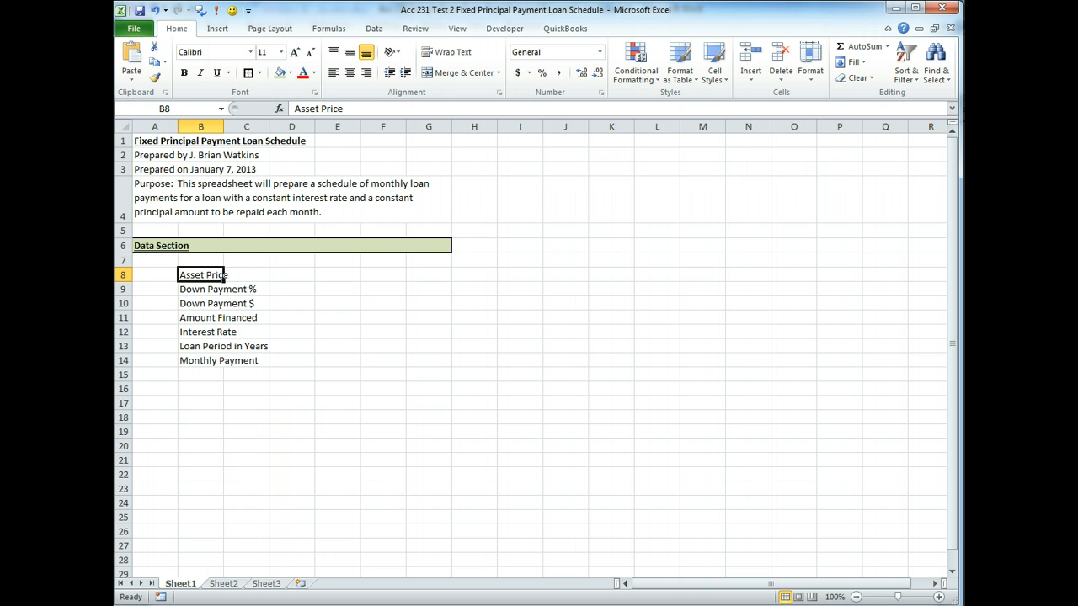
drag(222, 276, 222, 363)
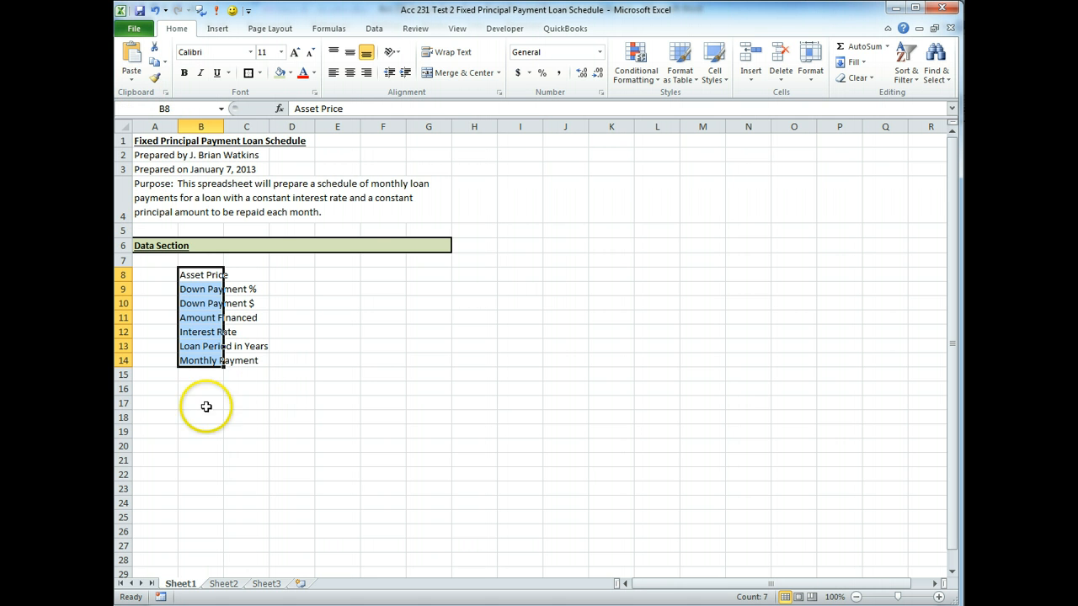
click(539, 271)
click(201, 275)
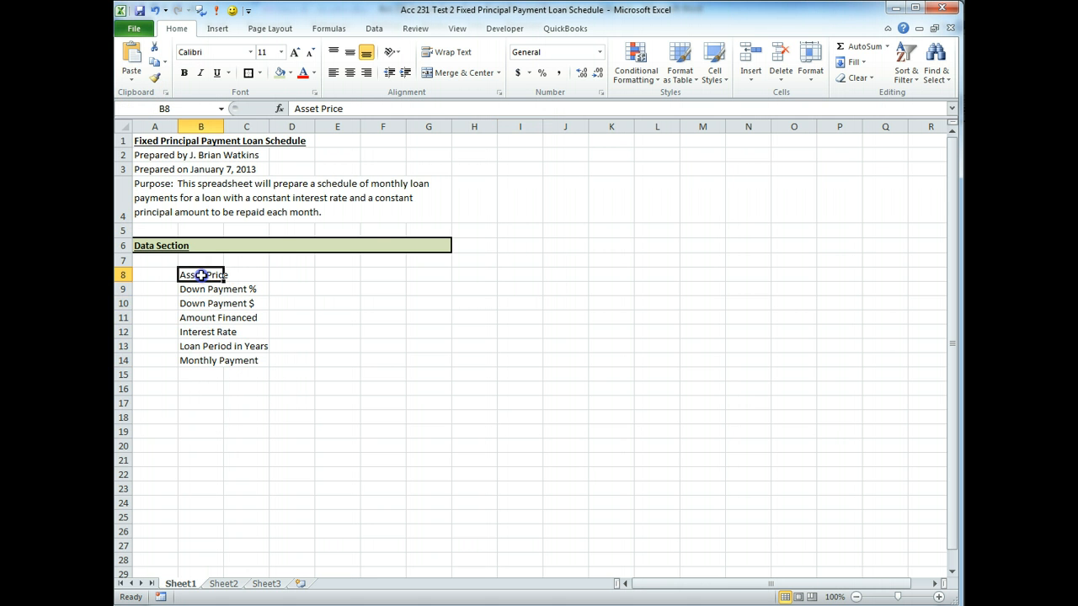
drag(201, 275, 202, 360)
key(shift+Right)
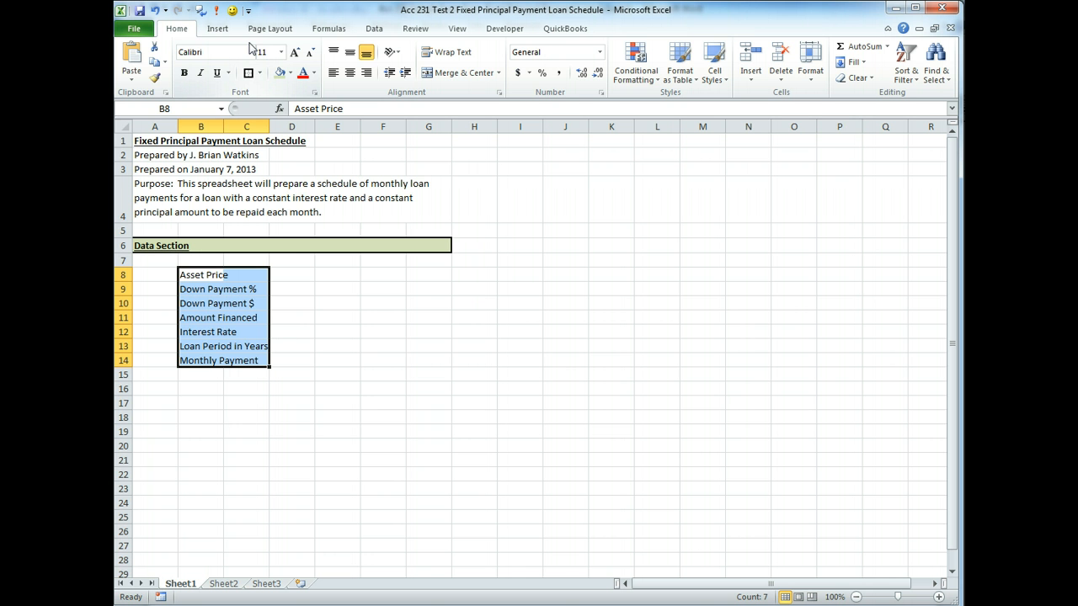
key(ctrl+shift+F3)
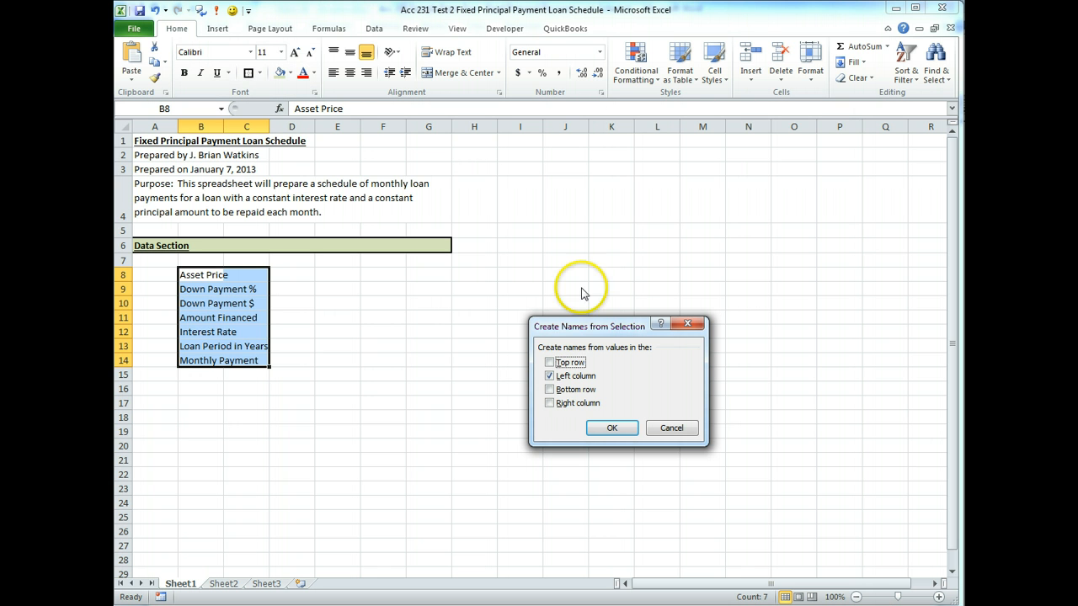
drag(621, 327, 515, 303)
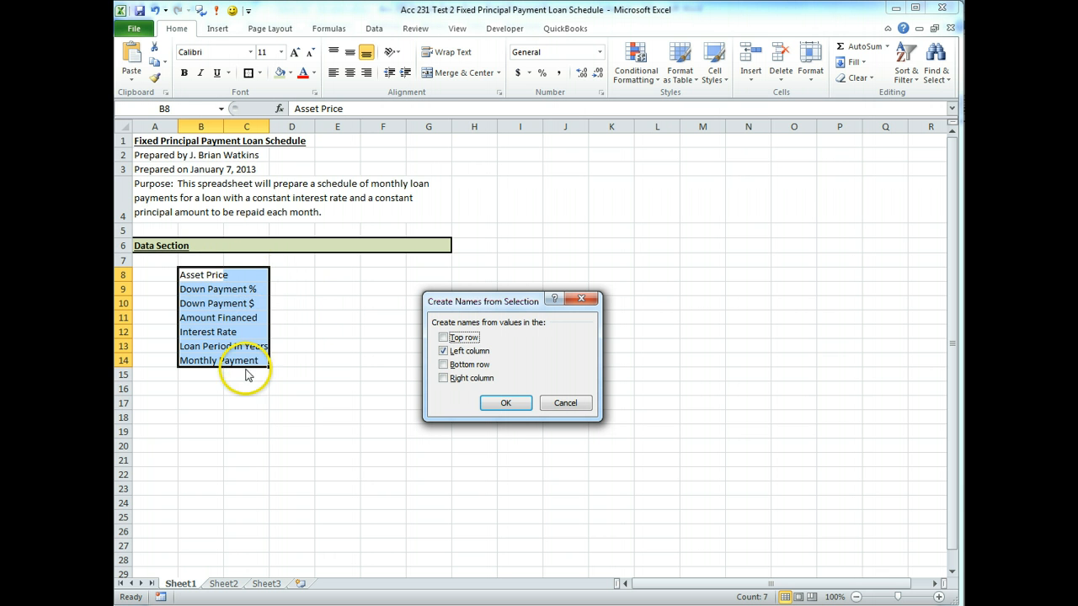
click(506, 403)
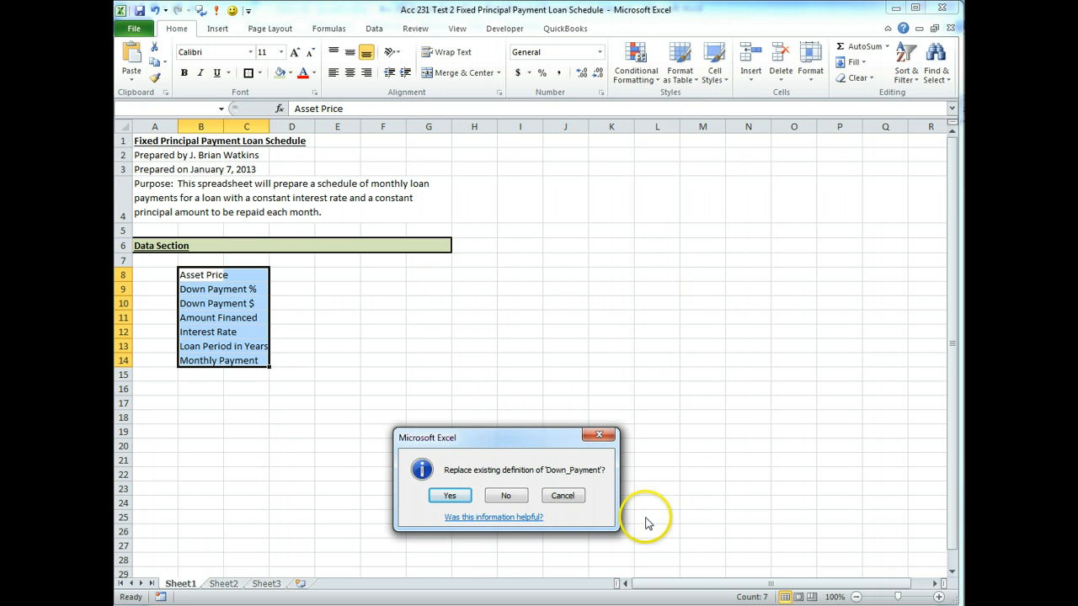
click(461, 501)
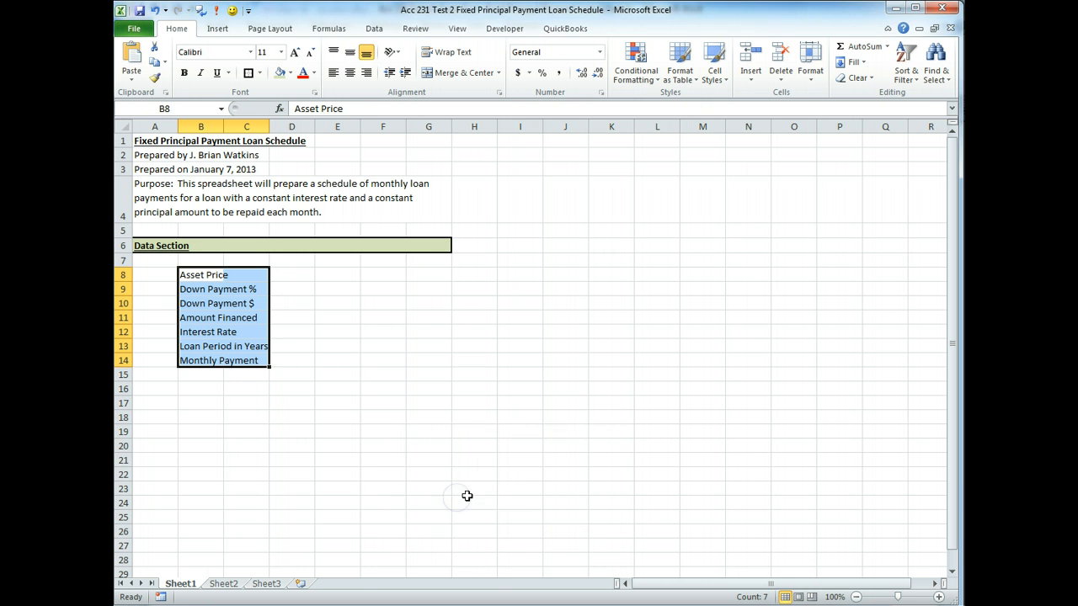
Review the workbook's defined names and the cells they refer to in the Name Manager
click(328, 29)
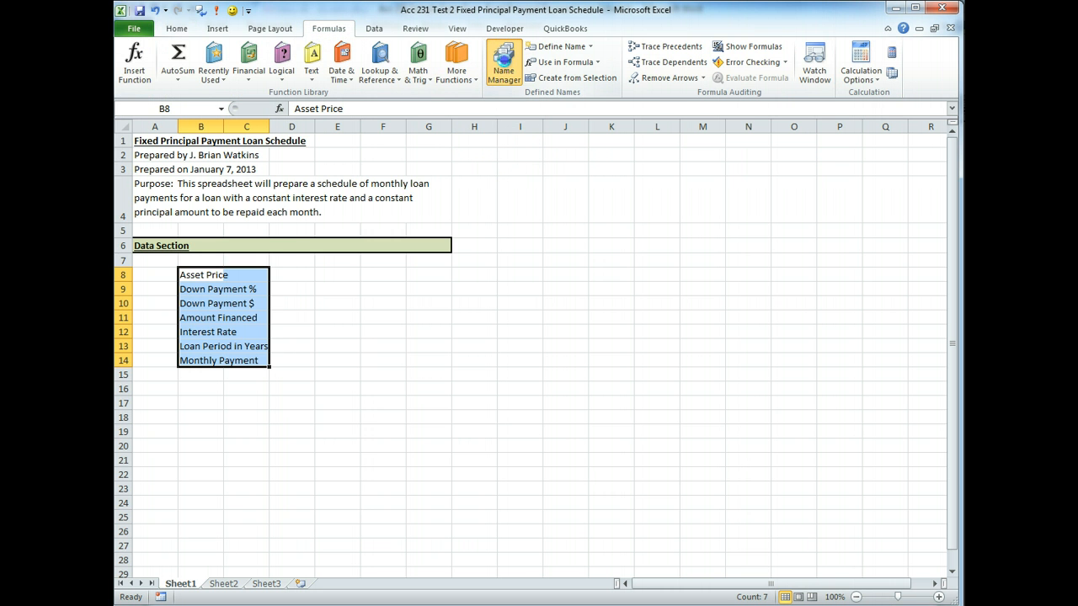
click(504, 62)
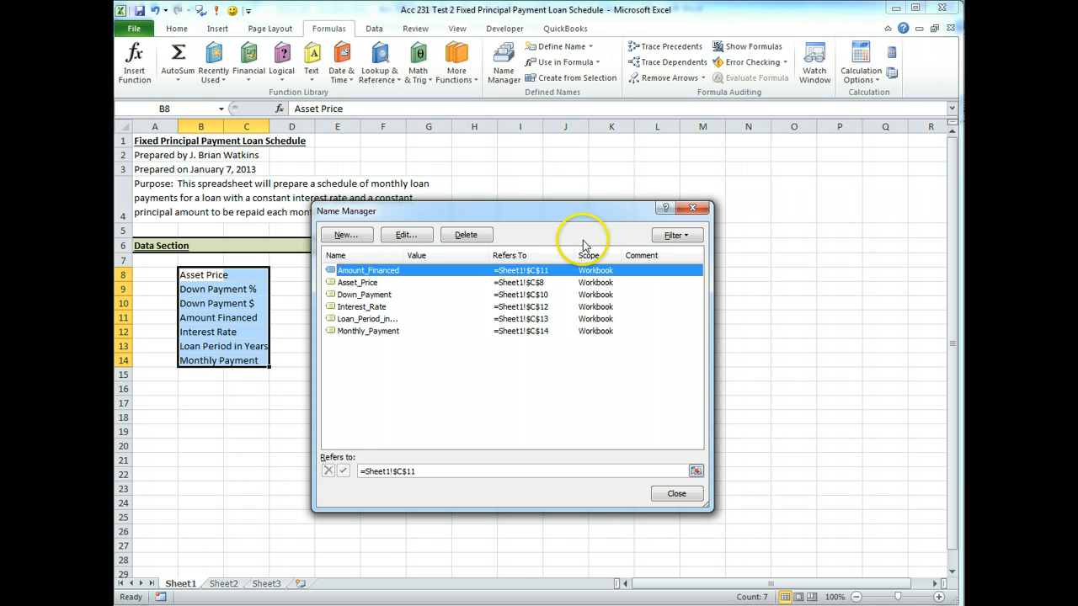
click(668, 494)
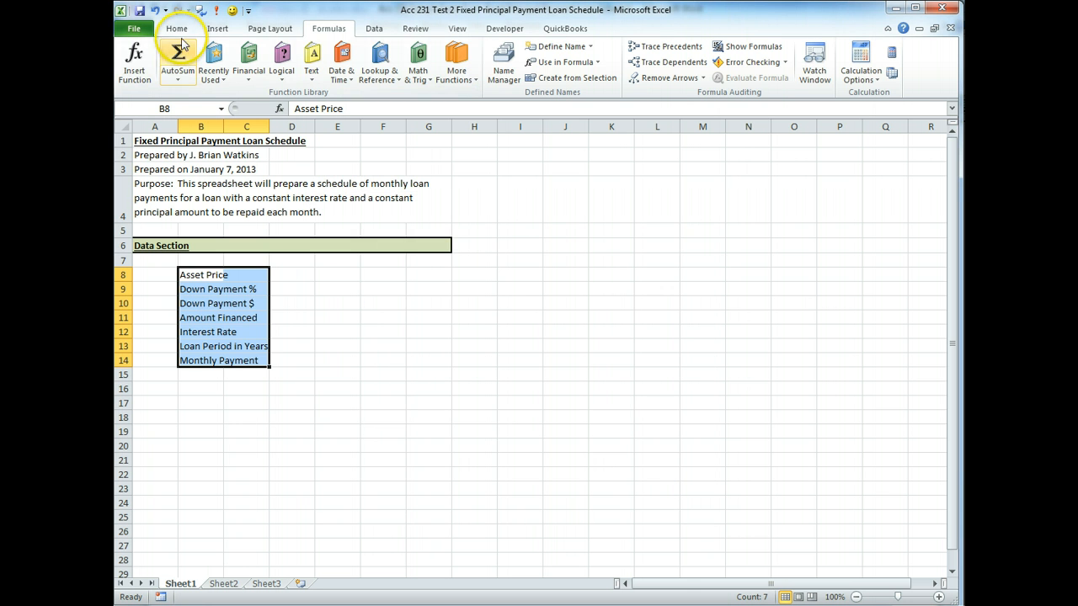
click(177, 28)
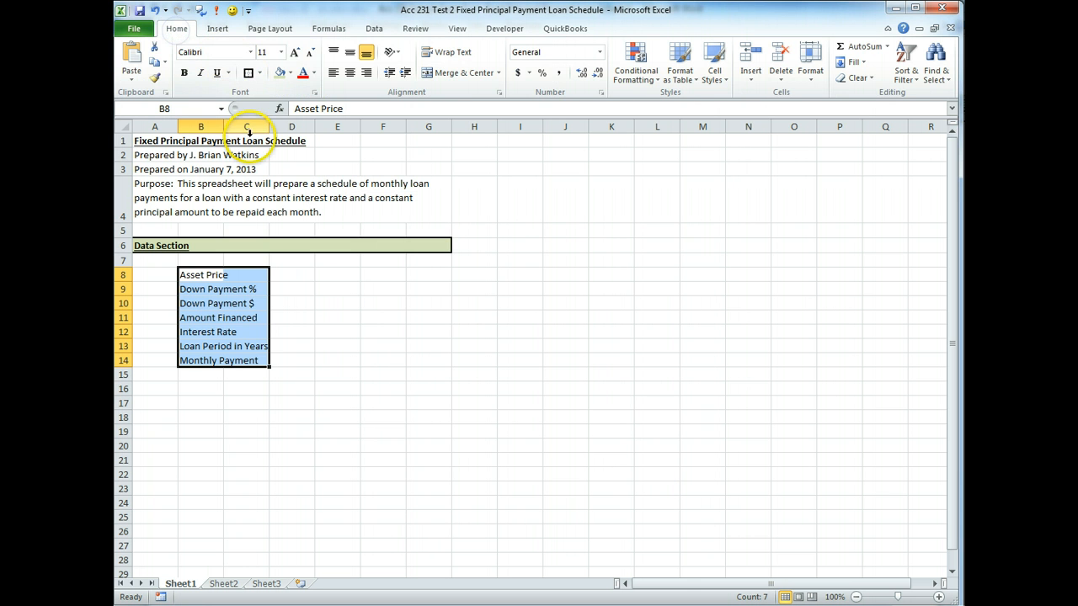
click(330, 29)
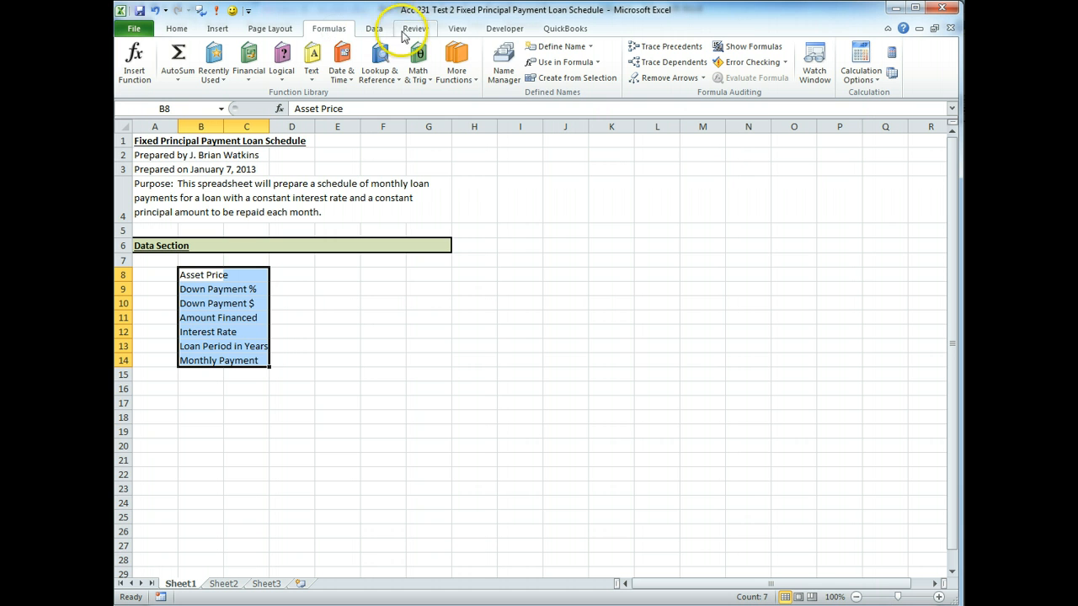
Define the workbook-level name Down_Payment_percentage referring to cell C9 on Sheet1
click(499, 67)
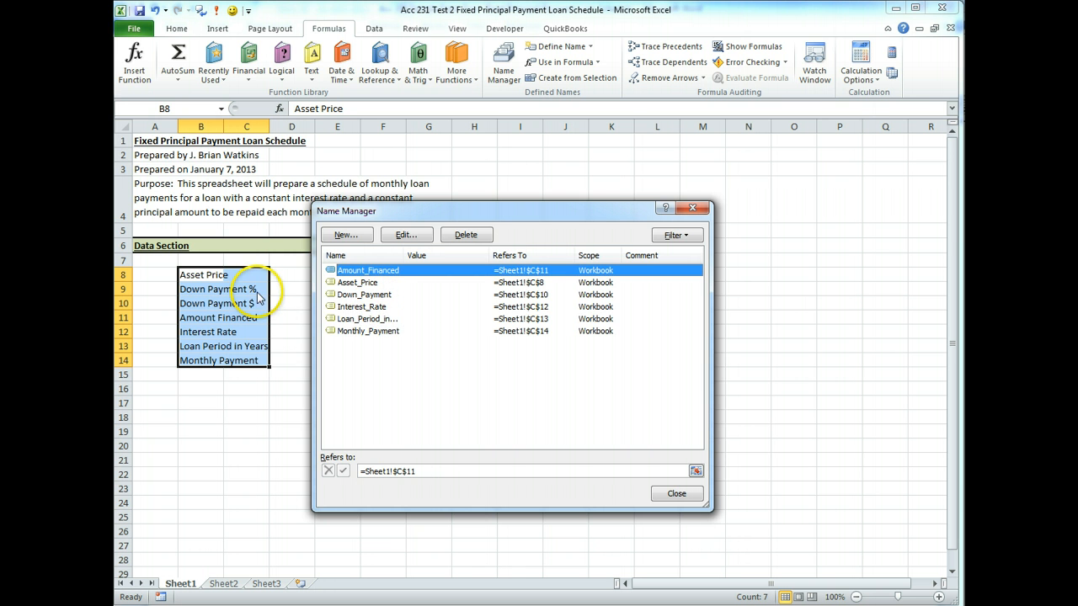
click(340, 239)
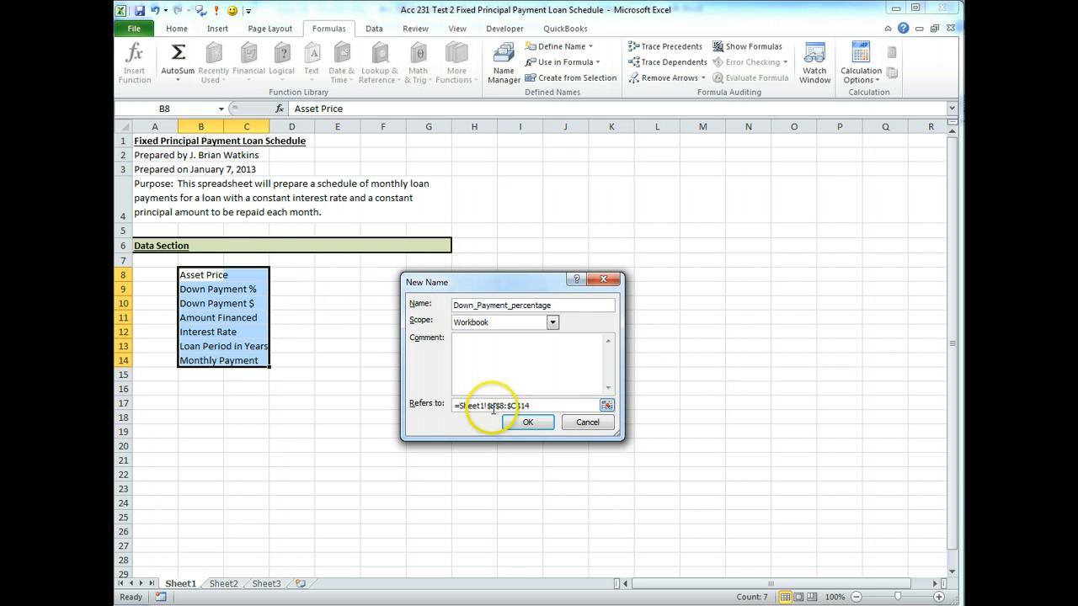
click(607, 406)
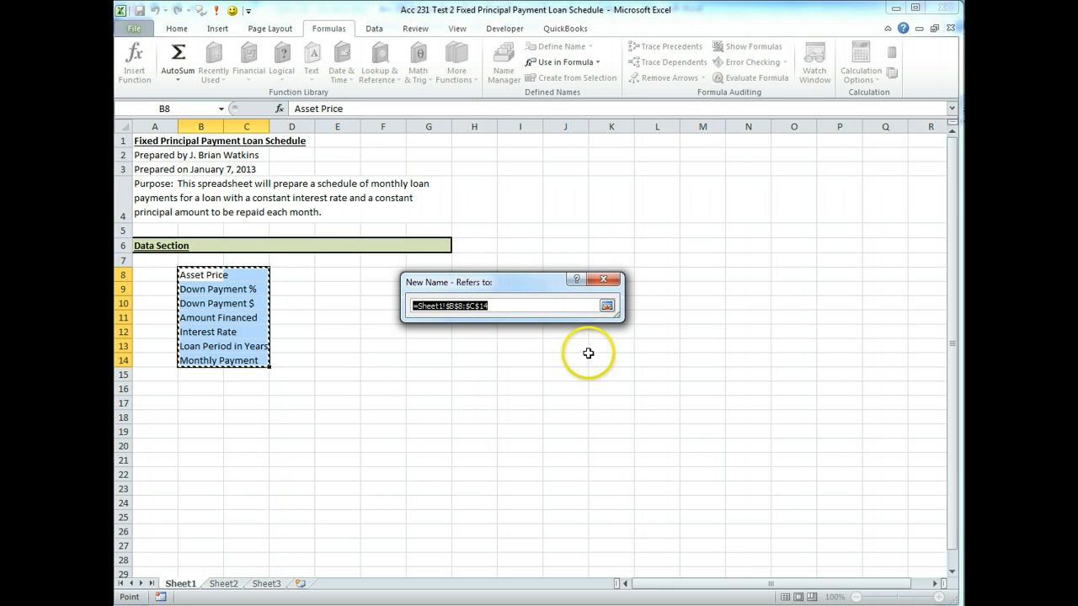
click(250, 291)
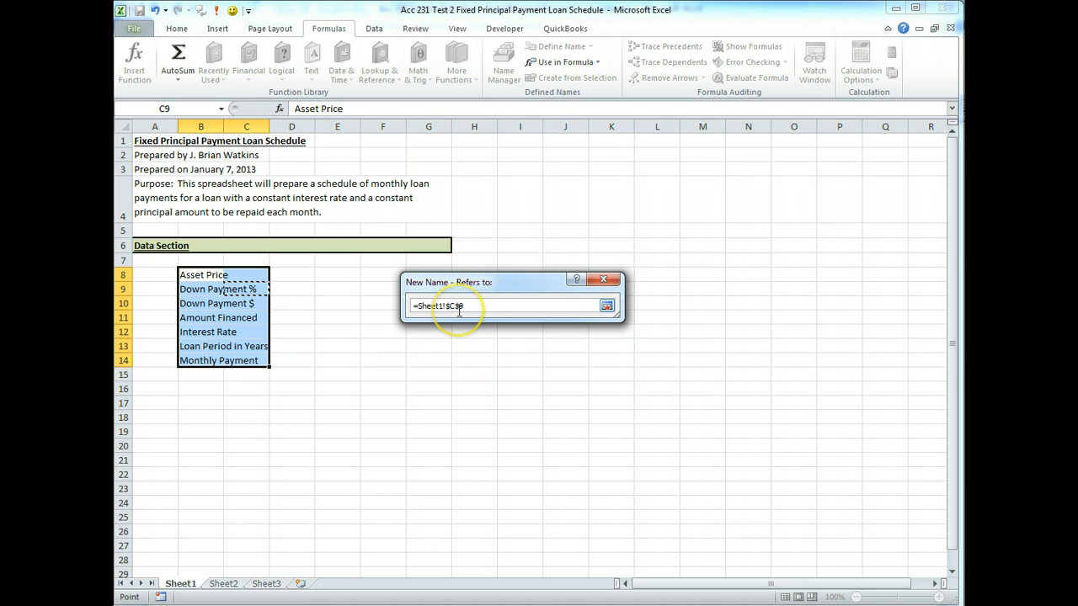
click(606, 306)
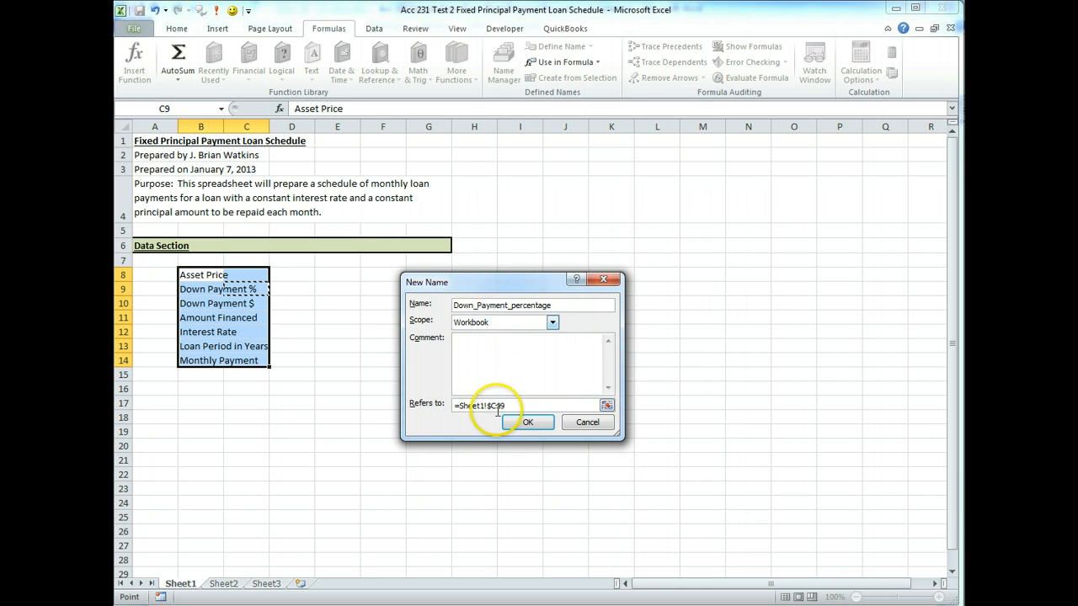
click(527, 421)
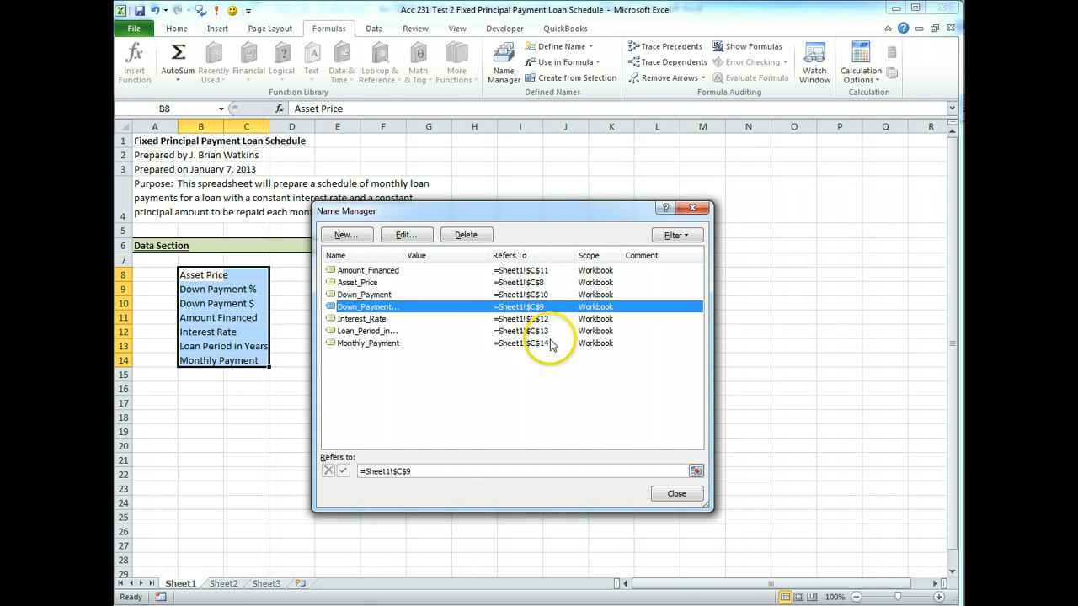
click(676, 493)
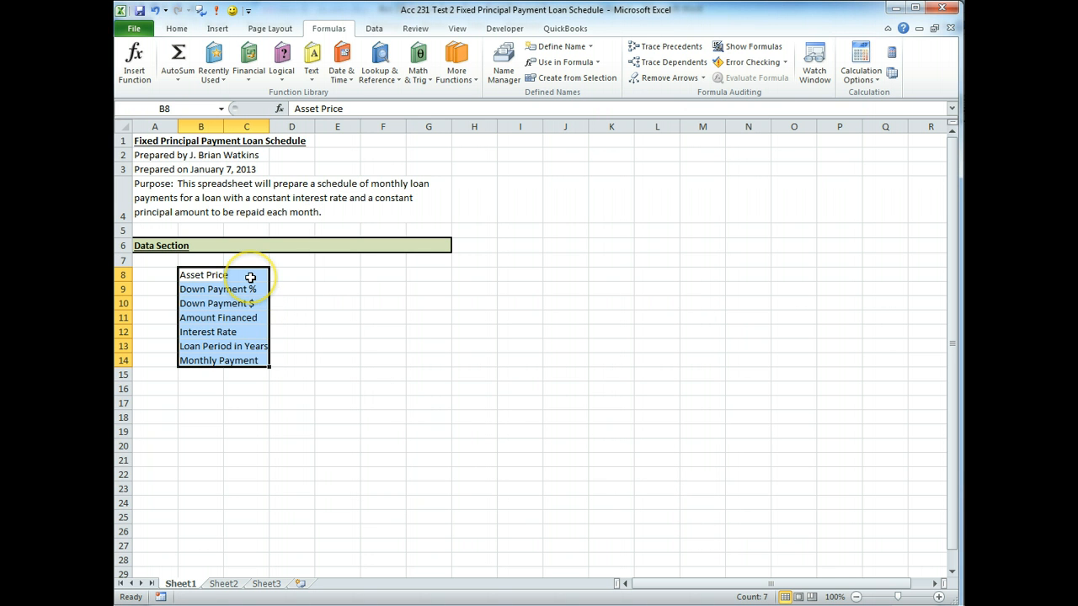
Move the named cells C8:C14 one column over to D8:D14, carrying their defined names along
drag(246, 277, 249, 359)
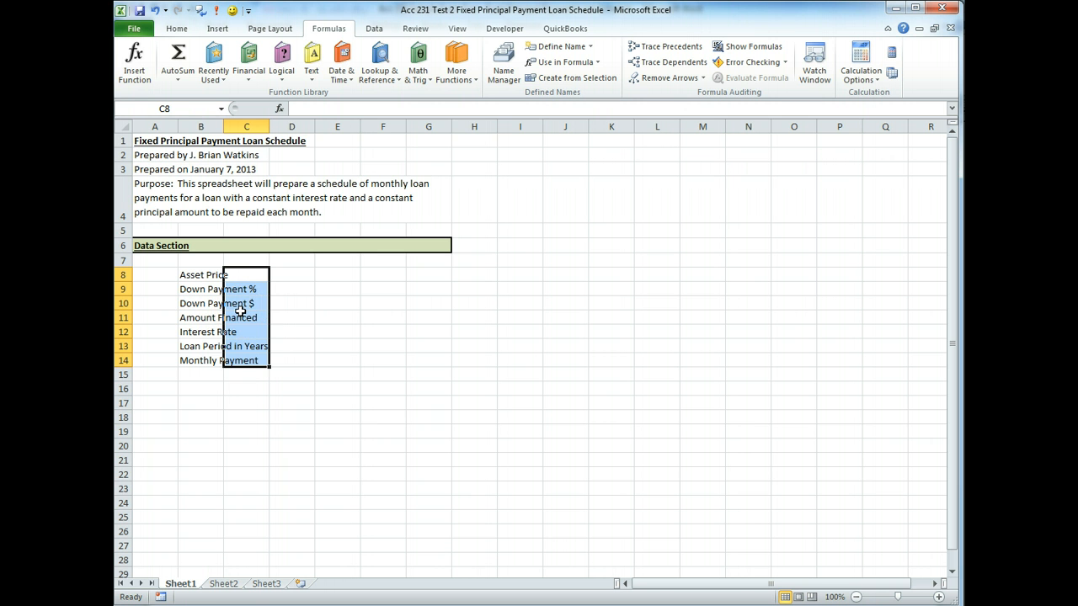
key(ctrl+c)
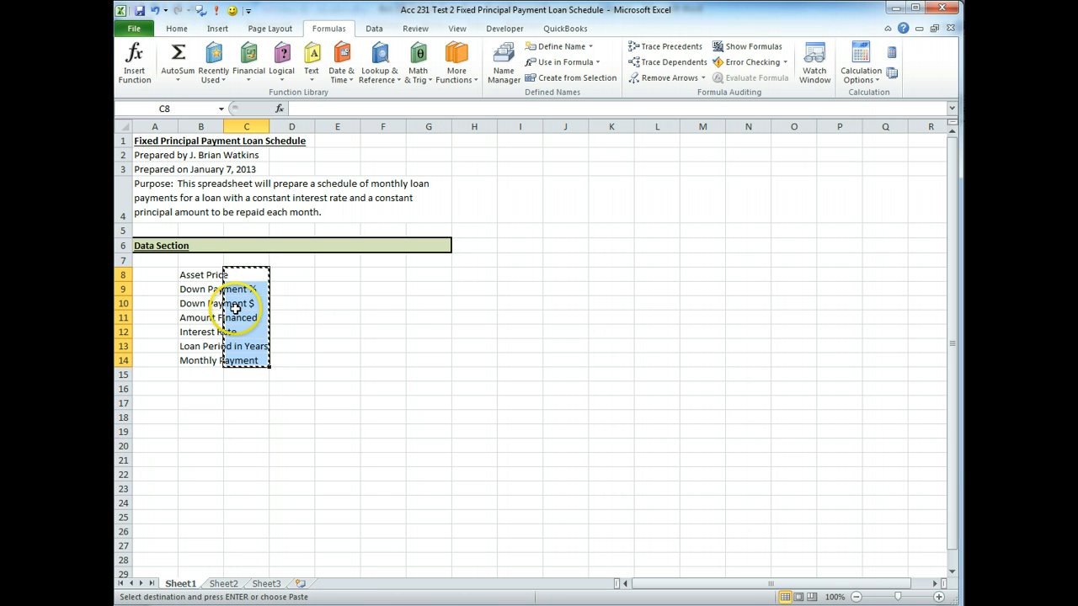
click(297, 276)
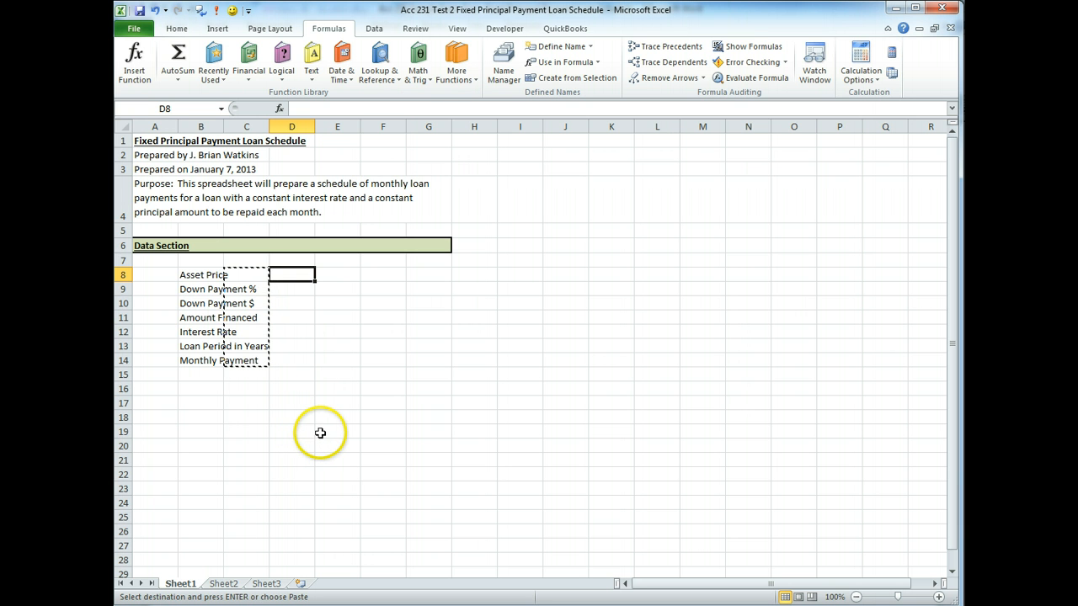
key(Return)
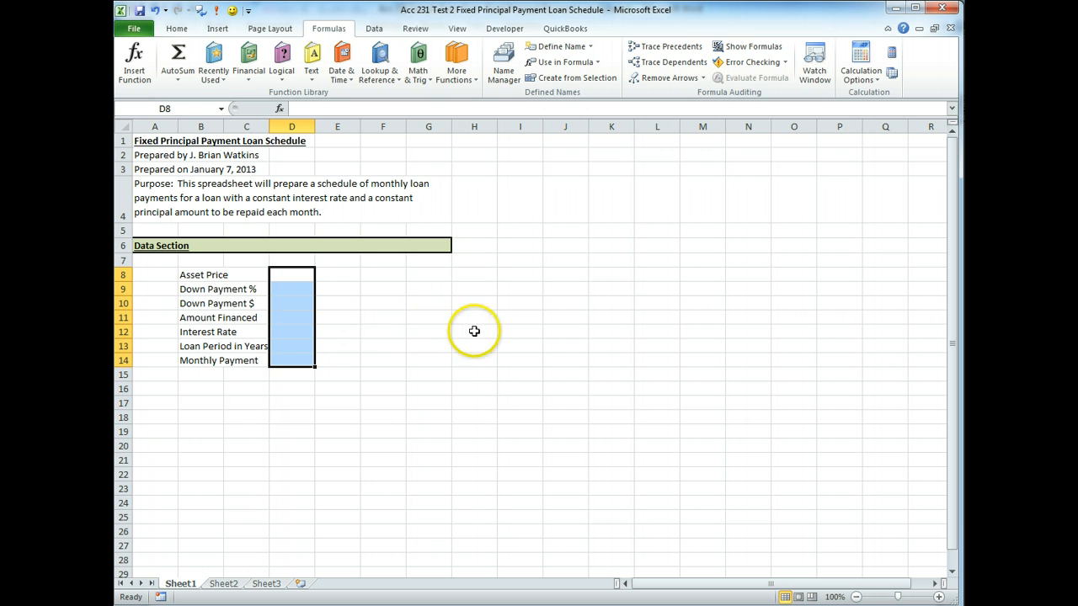
click(426, 287)
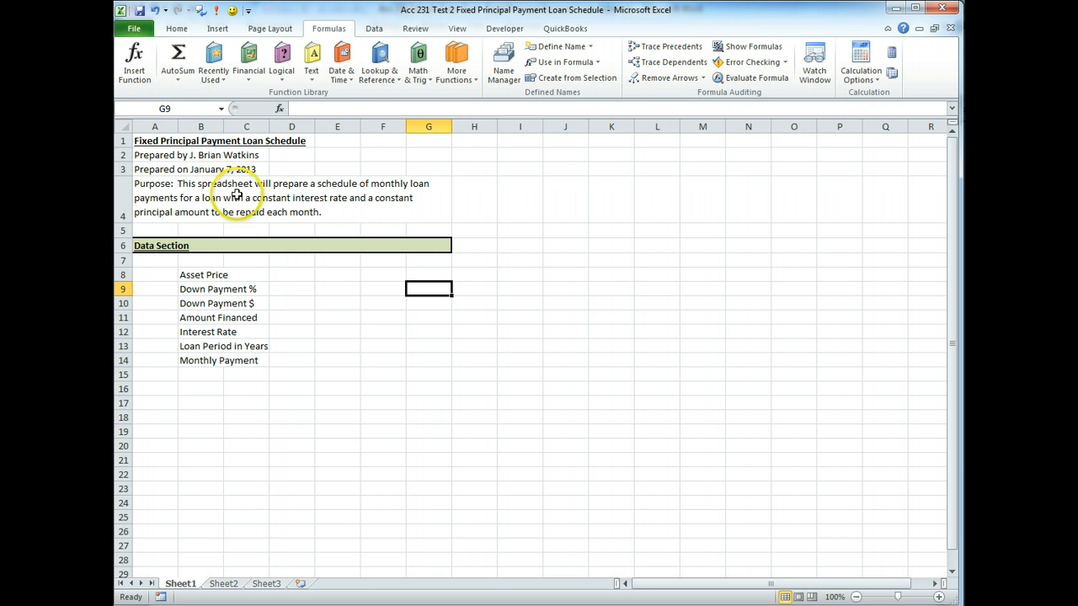
Check the defined name of each cell from D8 to D14, one cell at a time
click(298, 277)
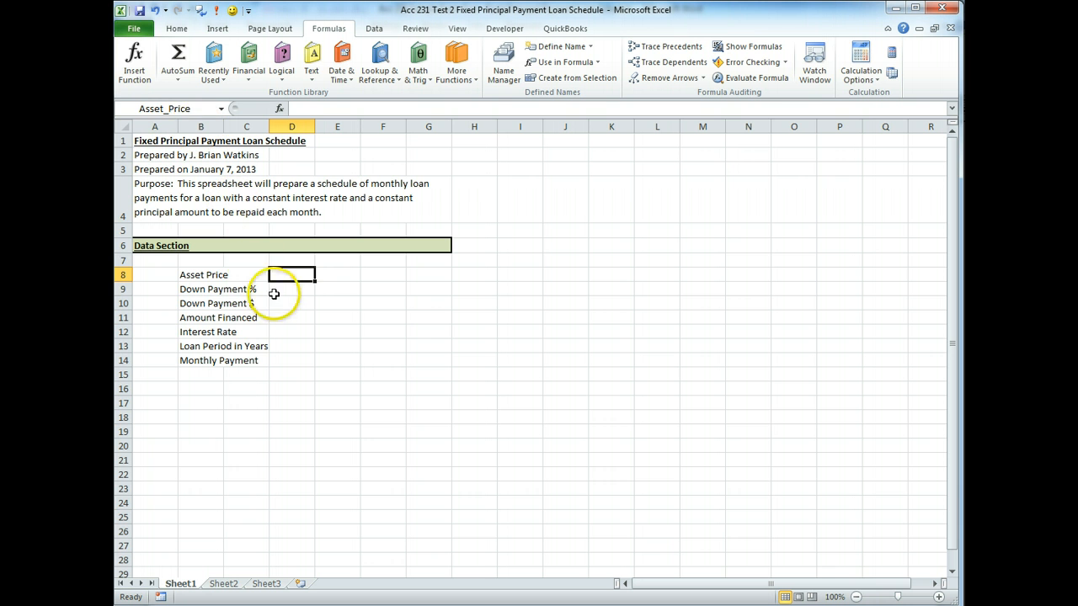
click(281, 289)
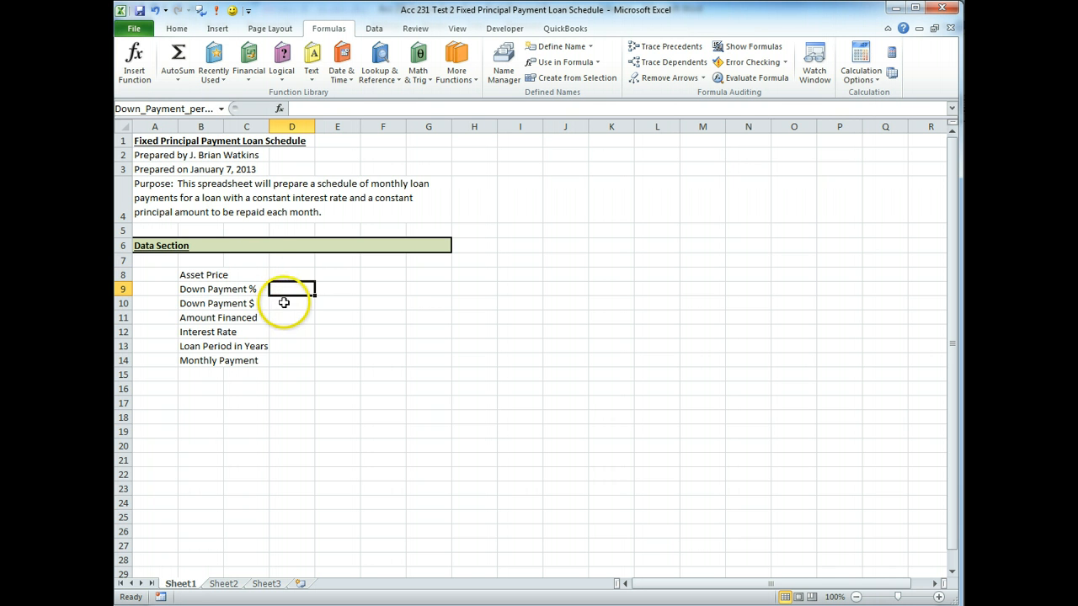
click(284, 306)
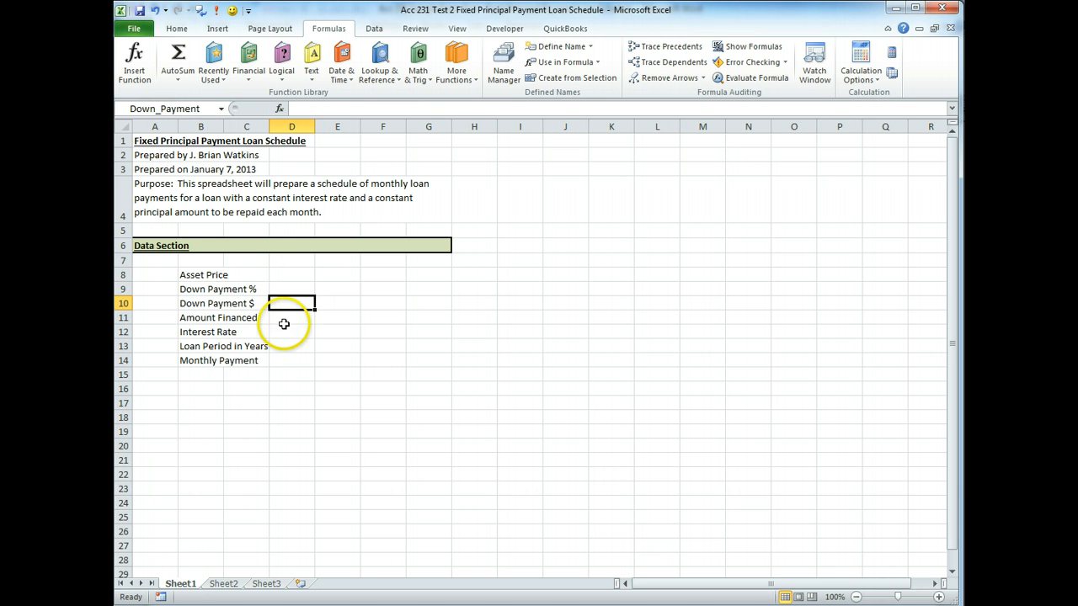
click(285, 320)
click(286, 334)
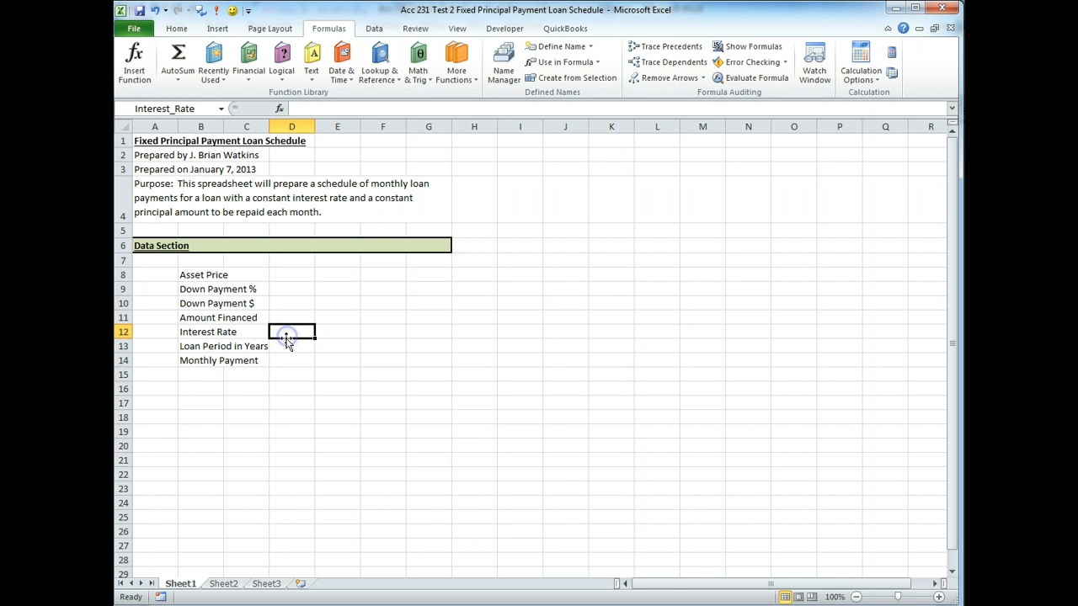
click(285, 347)
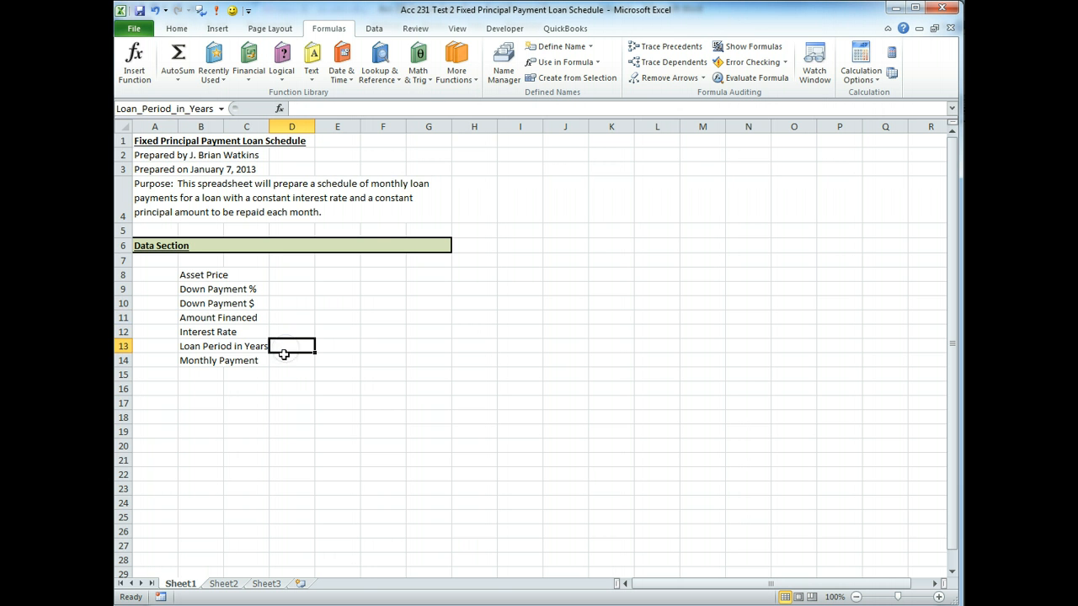
click(281, 363)
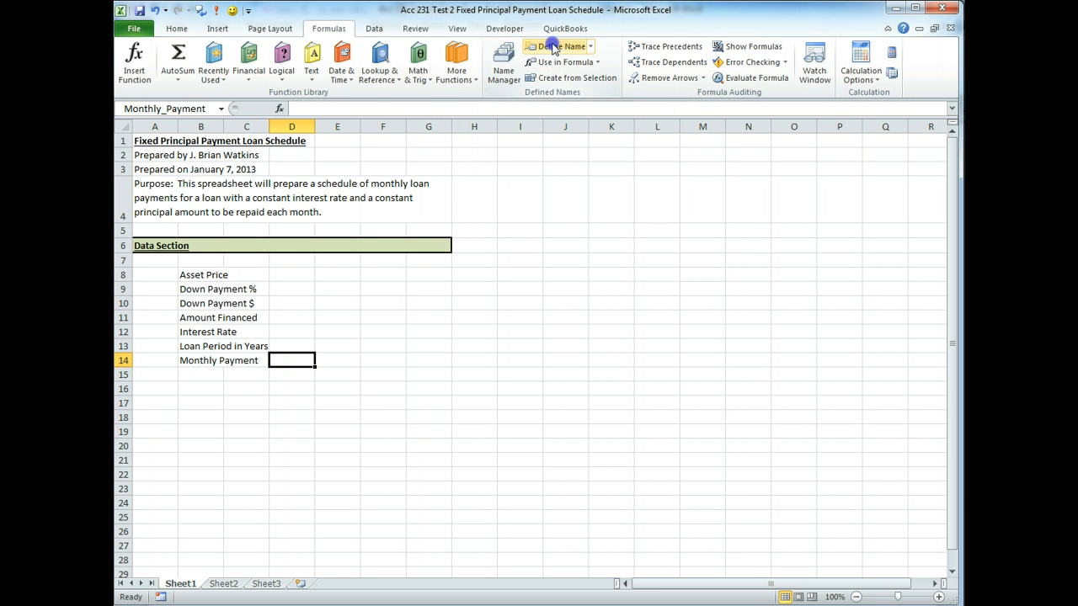
click(552, 48)
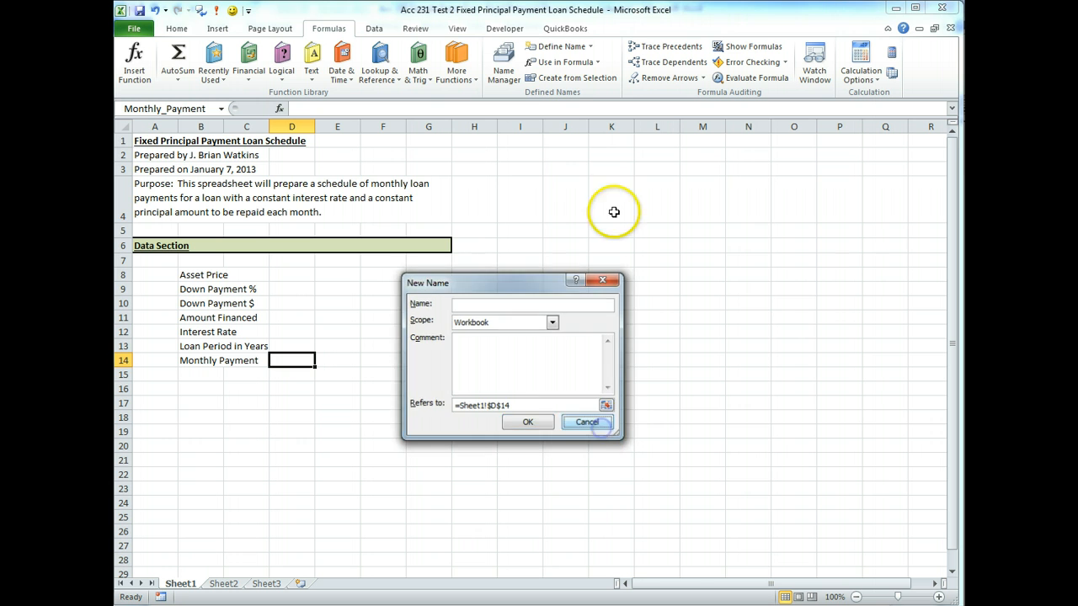
key(Escape)
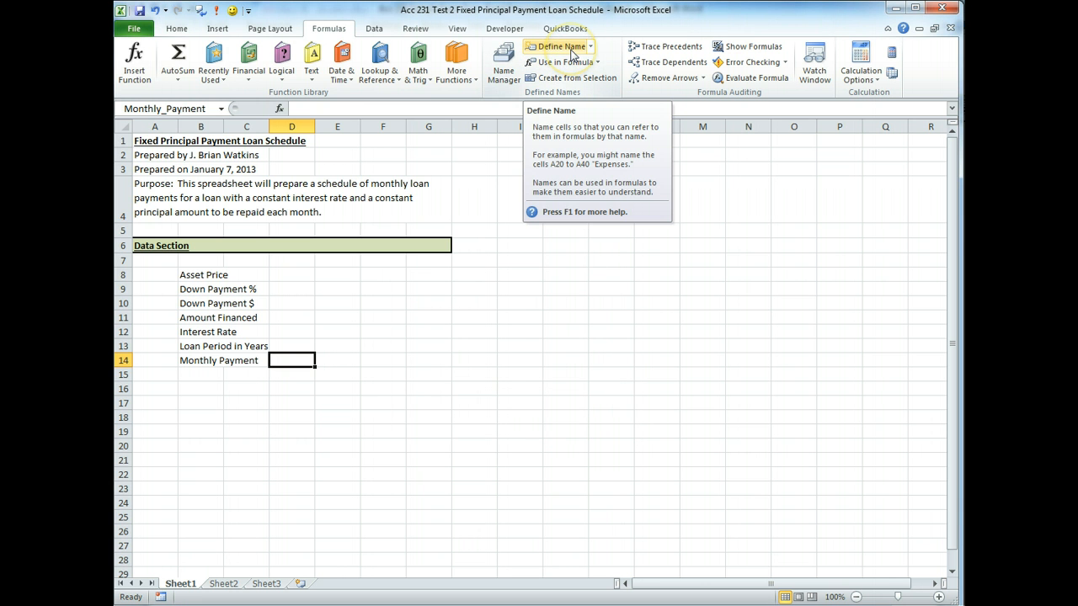
click(590, 51)
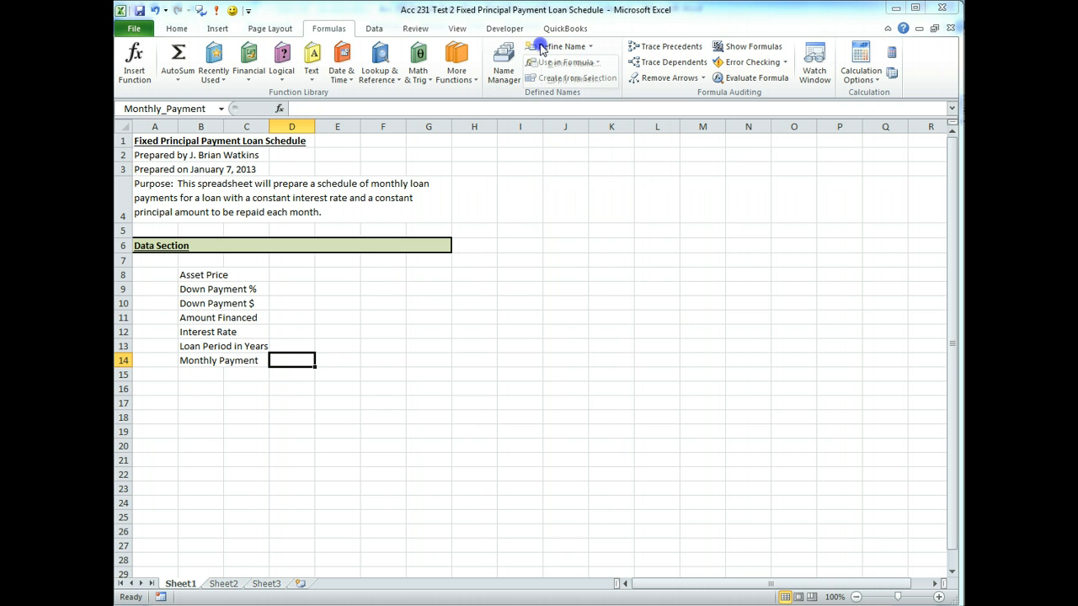
click(574, 63)
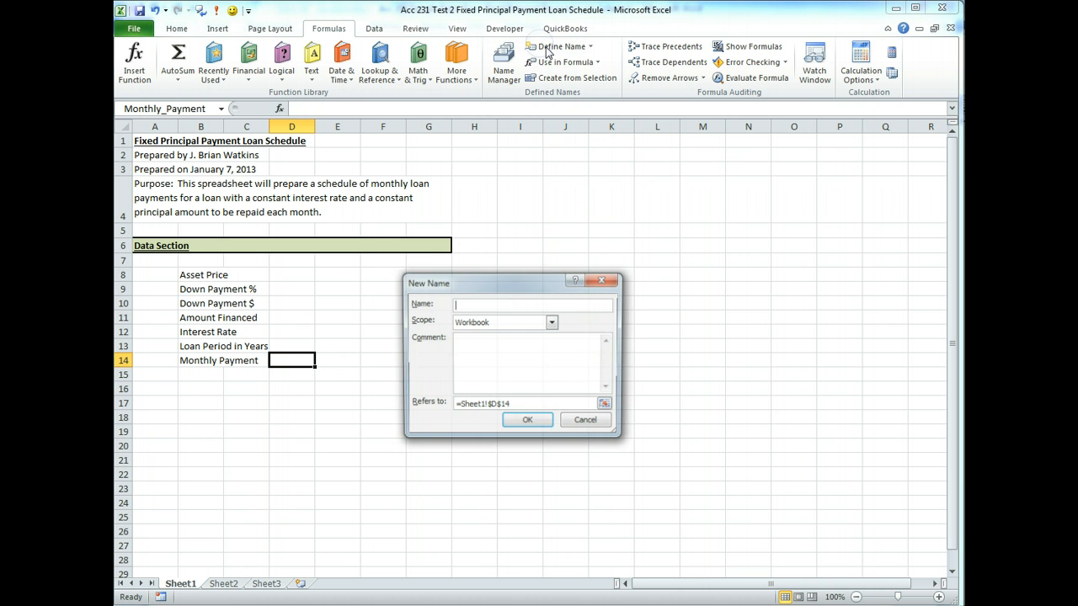
click(586, 422)
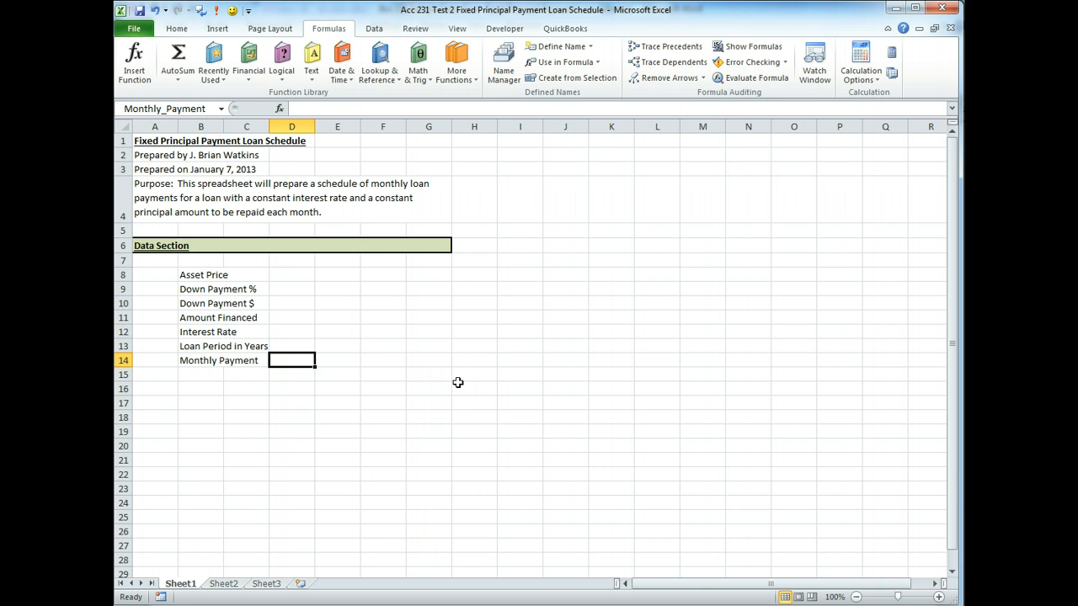
key(ctrl+shift+F3)
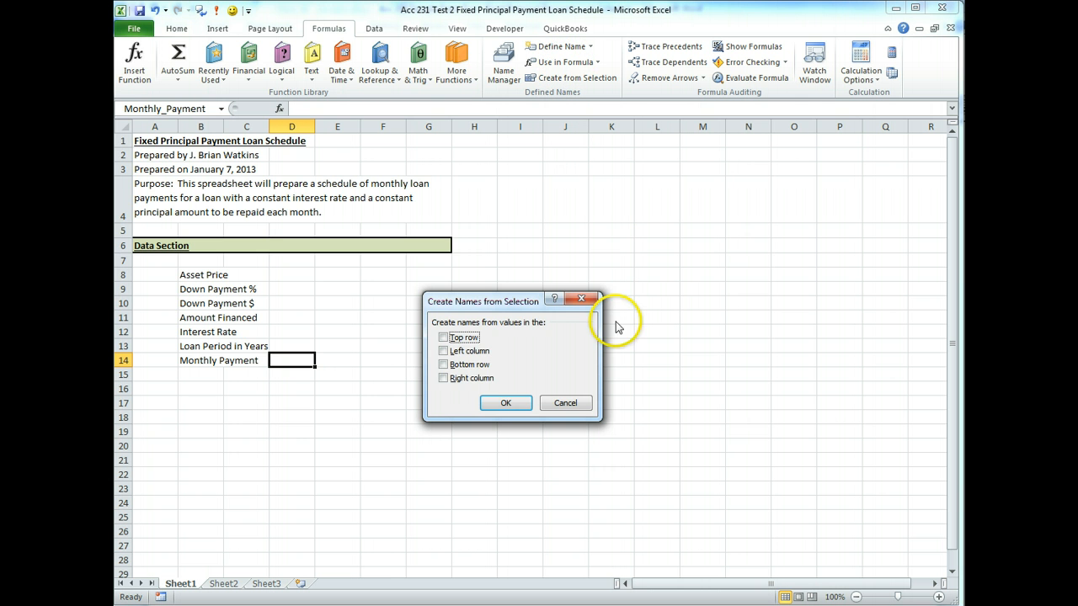
click(560, 404)
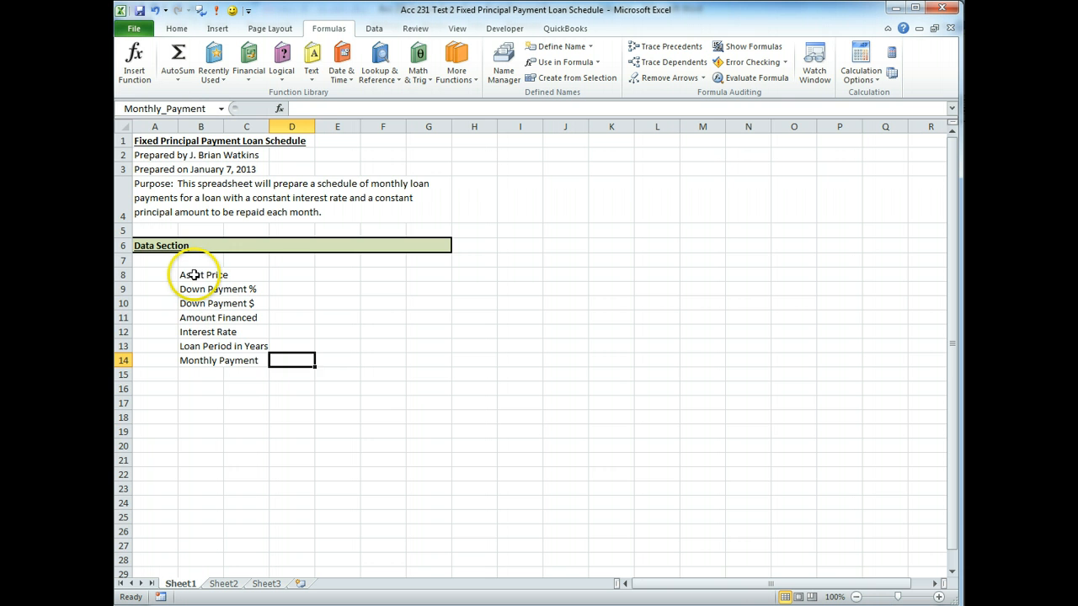
drag(194, 274, 240, 363)
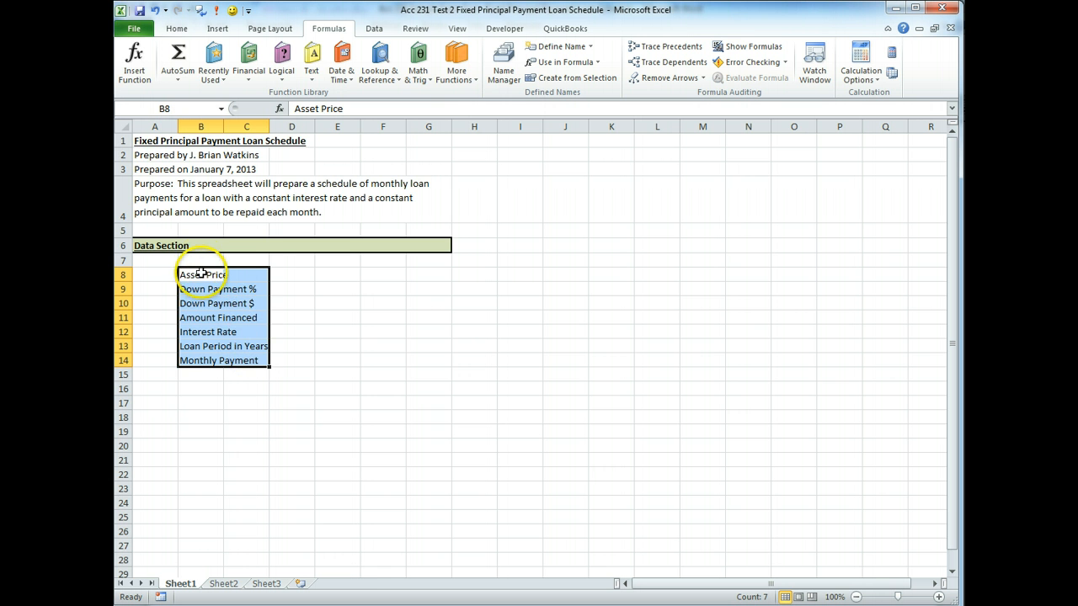
click(199, 277)
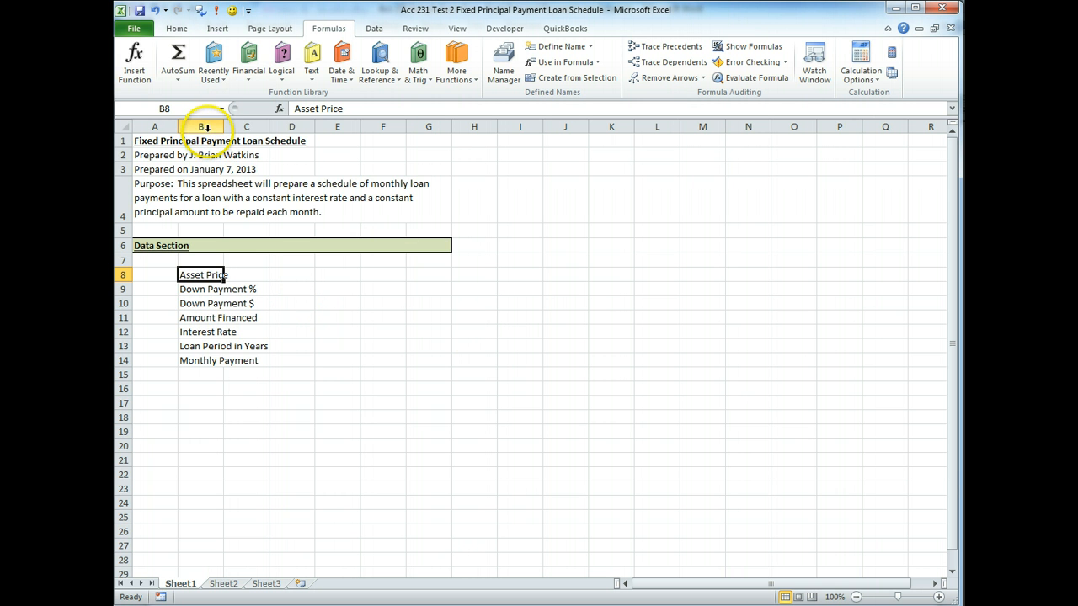
Set the width of columns B through F to 13
drag(205, 127, 374, 133)
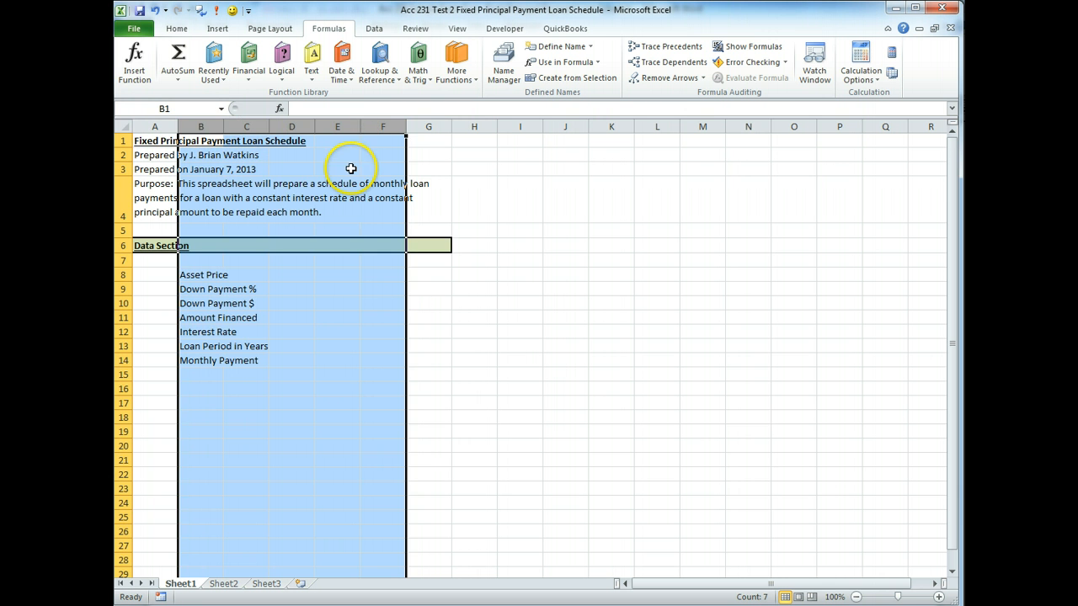
click(519, 373)
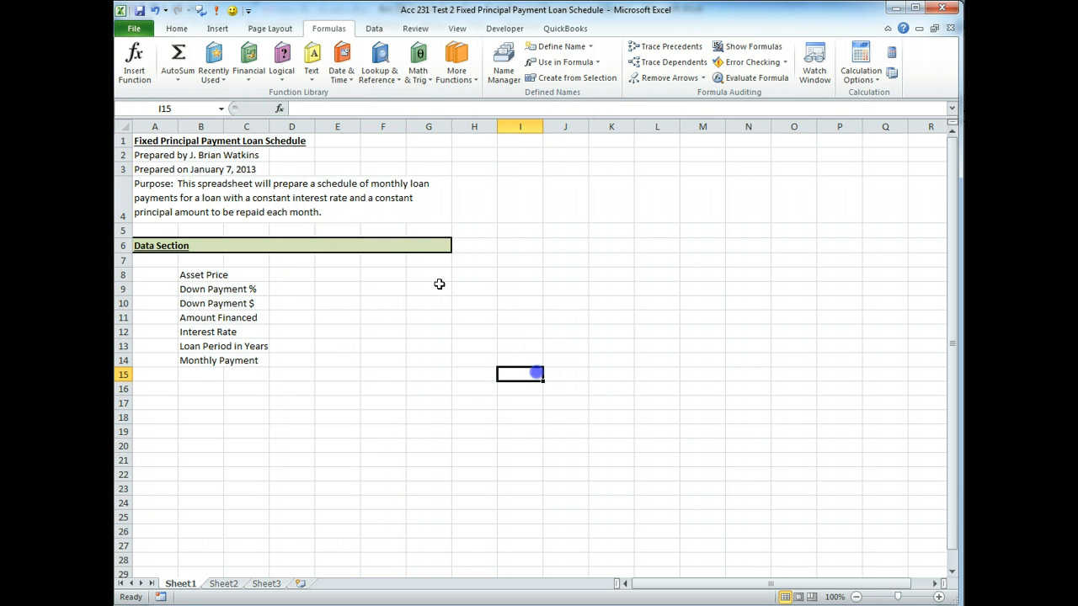
click(208, 126)
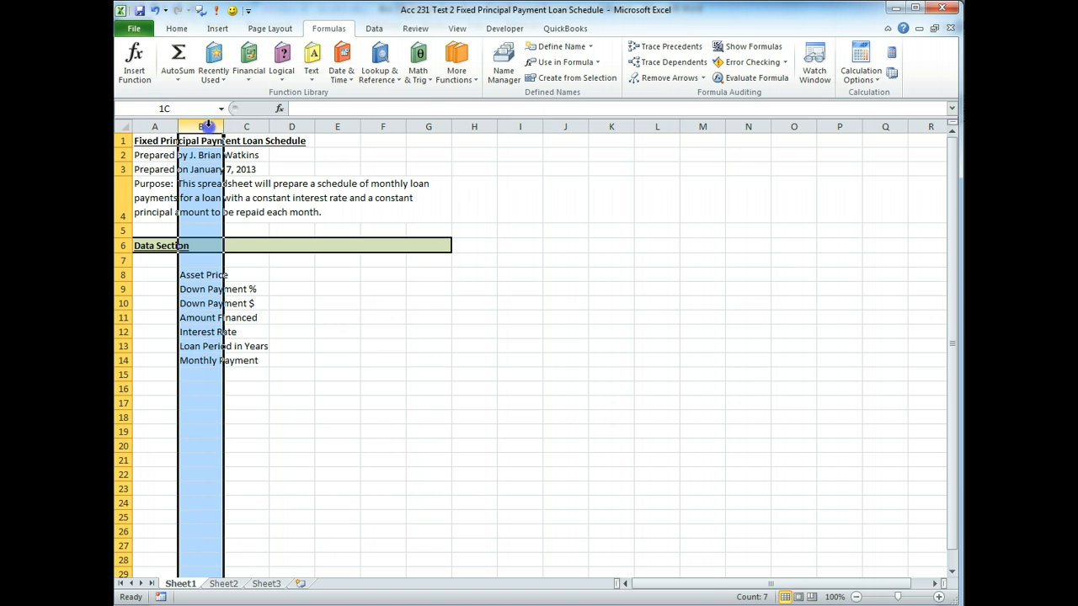
drag(240, 126, 397, 141)
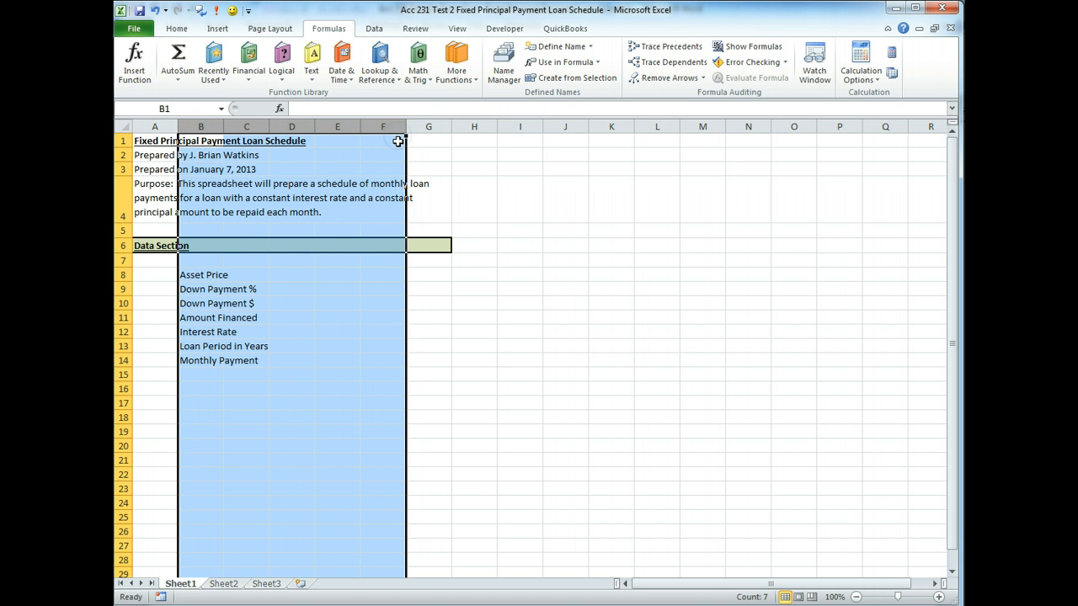
right_click(313, 413)
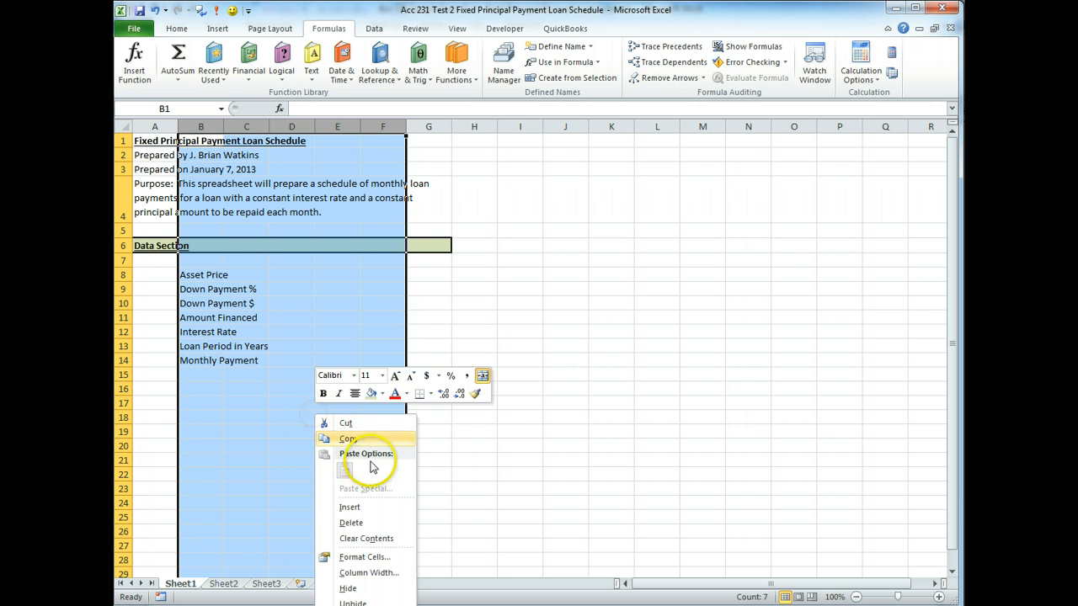
click(368, 574)
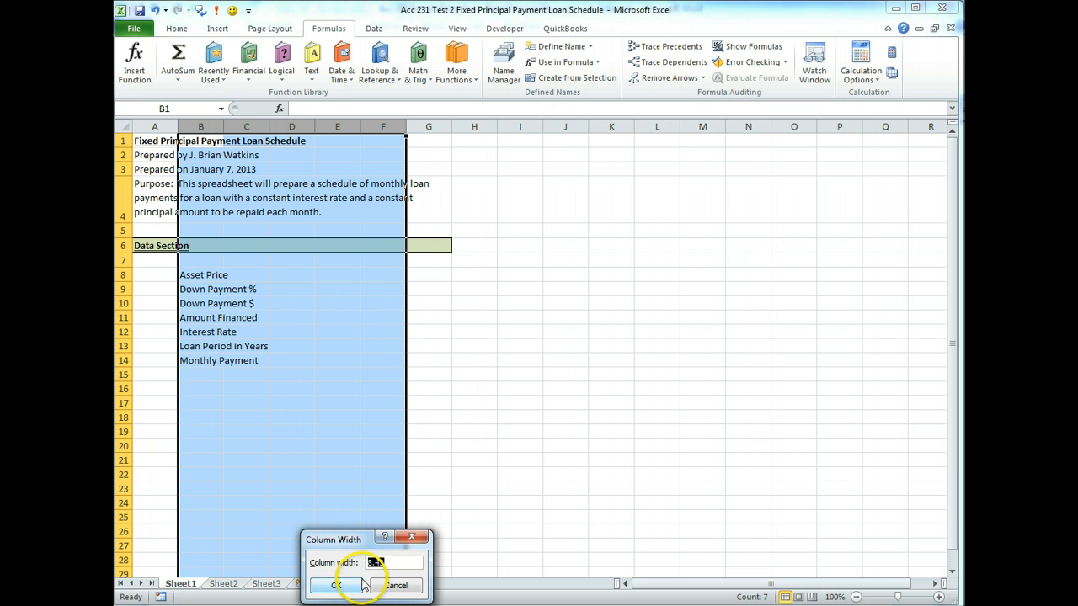
text(13)
click(335, 585)
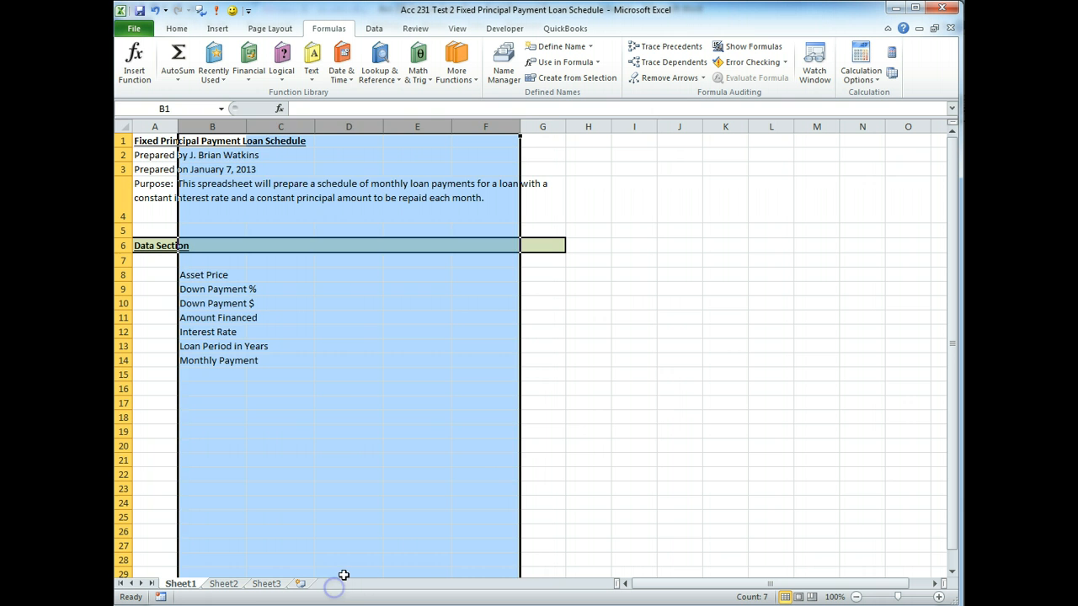
click(645, 403)
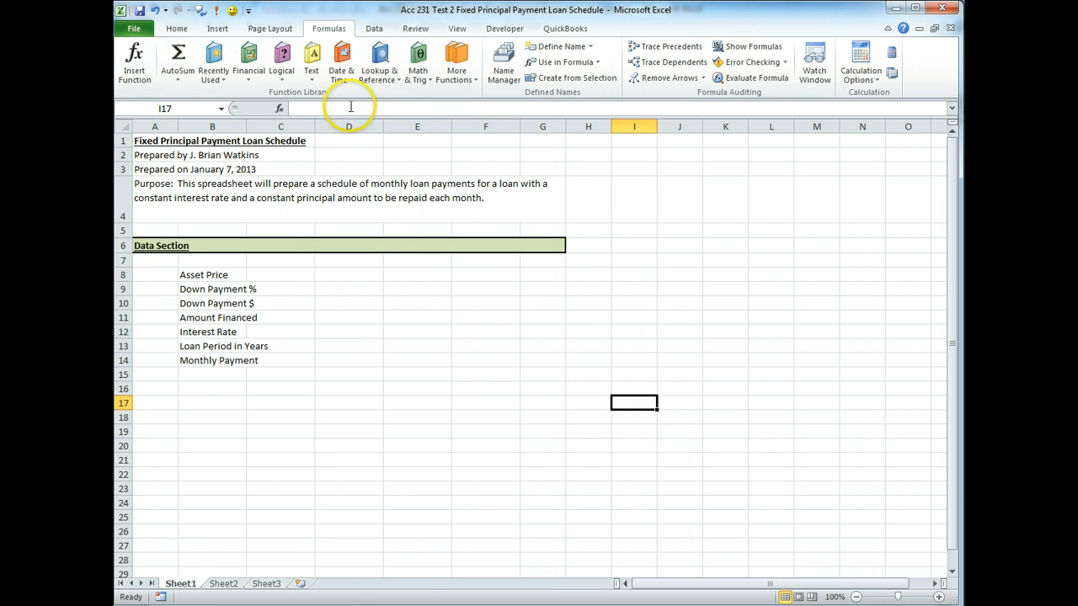
Check the print preview to see how the sheet's columns fit across the portrait page
click(133, 31)
click(155, 218)
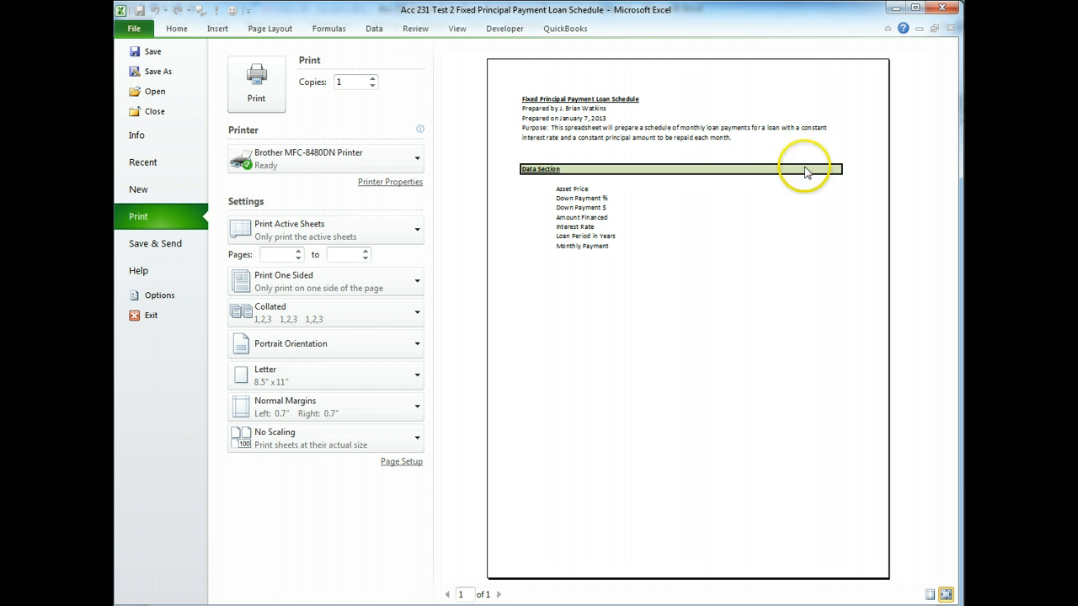
click(177, 30)
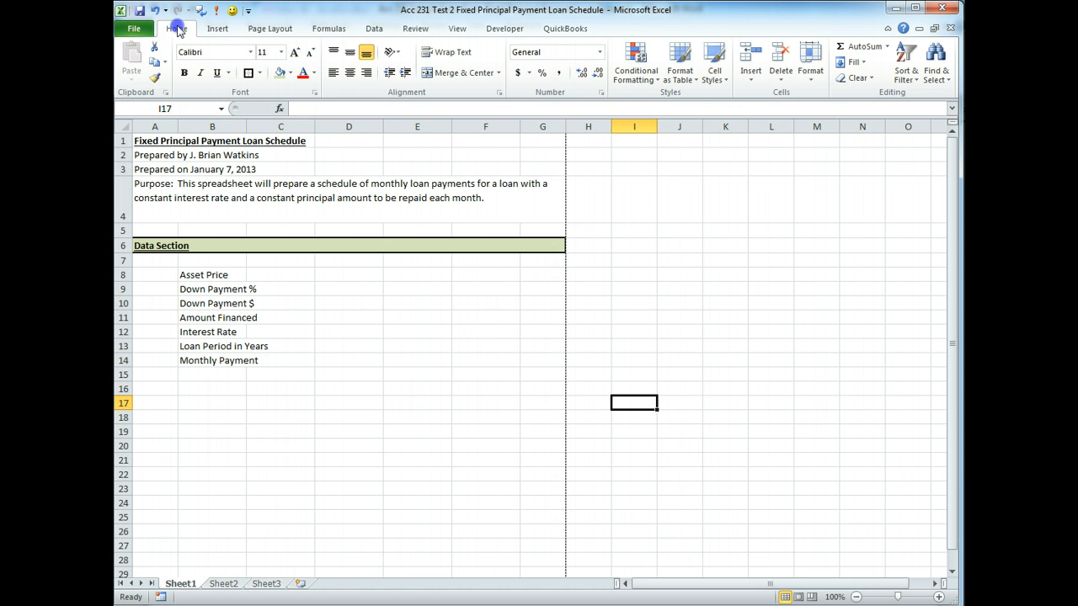
Enter the exam document's asset price of 168,000 in D8 and down payment percentage of .25 in D9
click(329, 278)
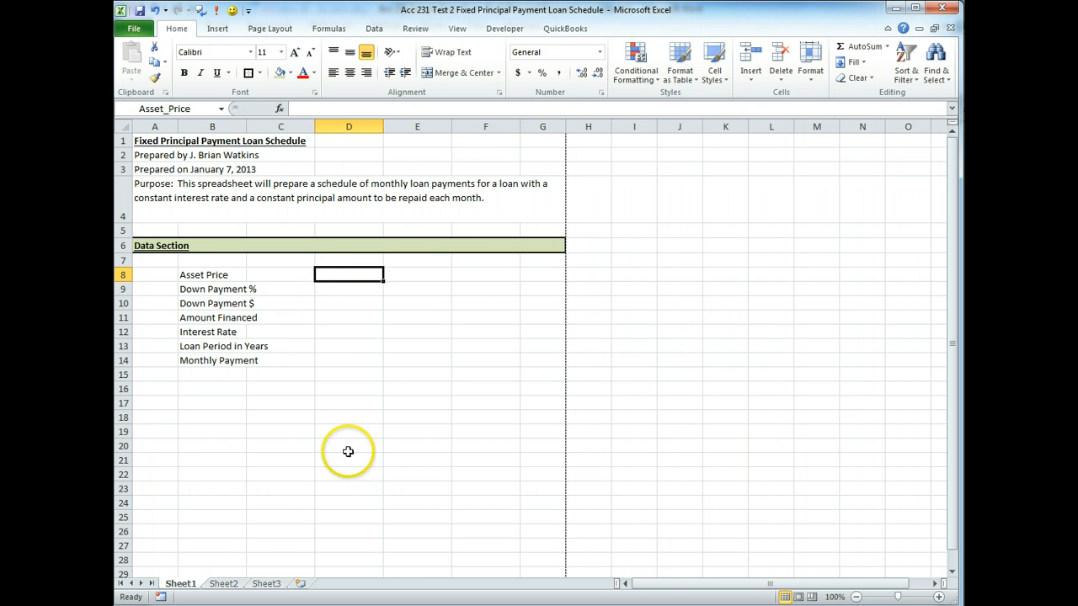
key(alt+Tab)
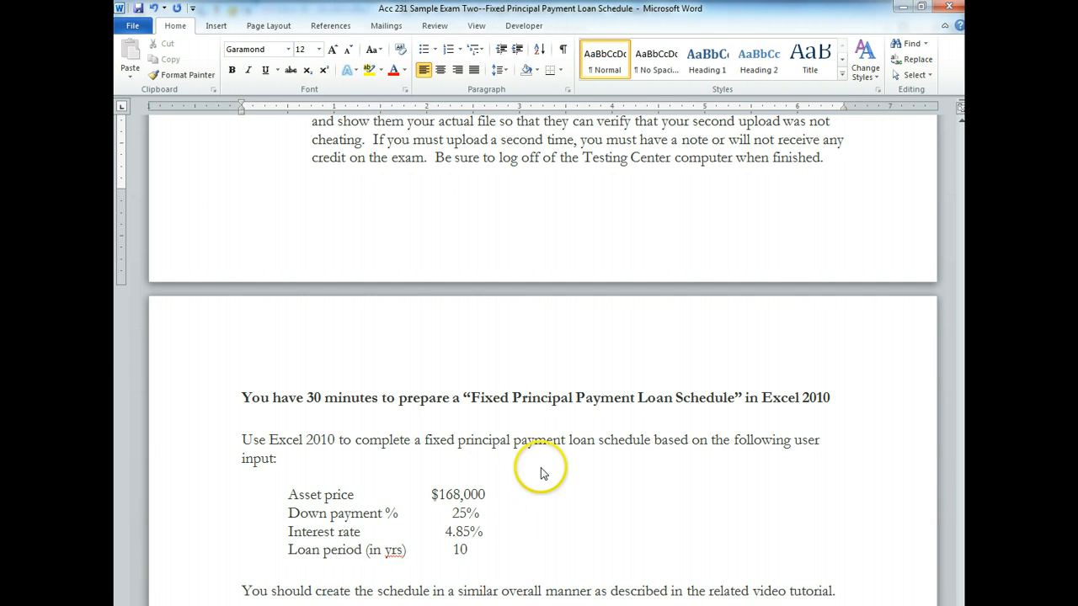
key(alt+Tab)
text(1)
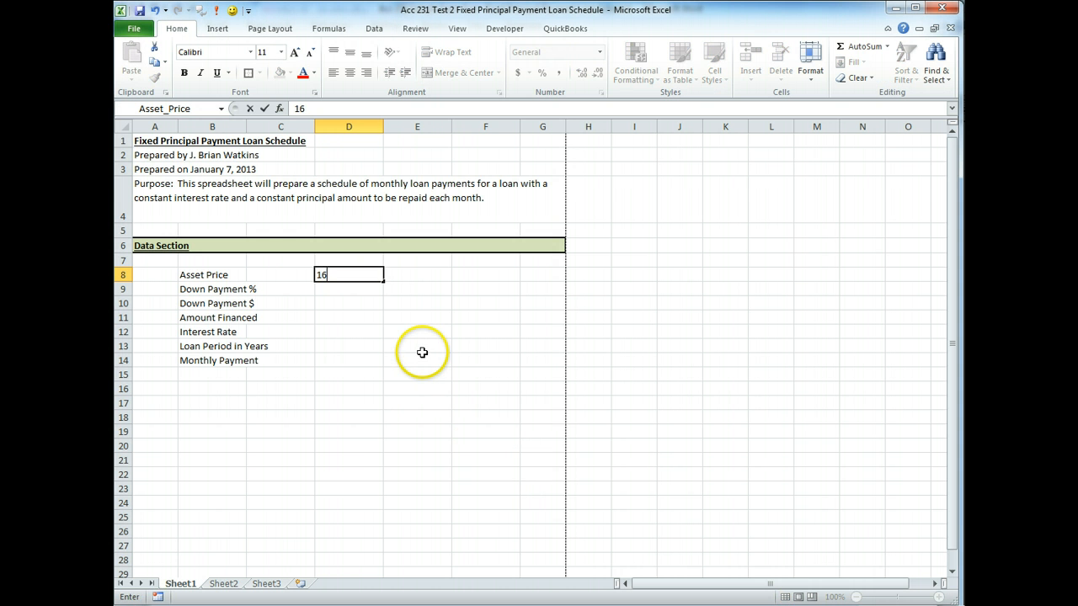
text(68,000)
key(alt+Tab)
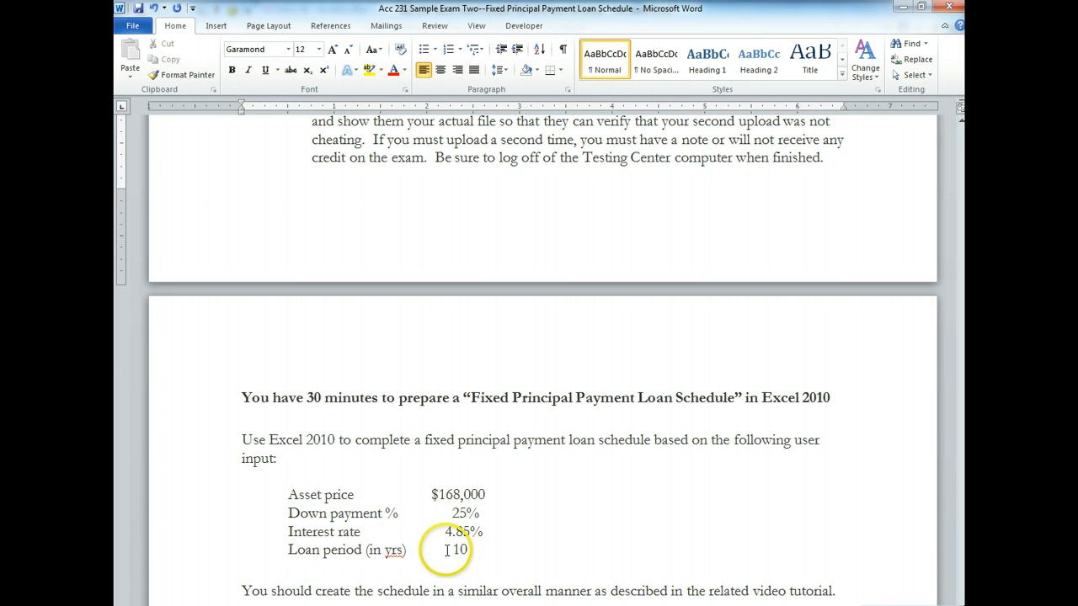
key(alt+Tab)
click(358, 290)
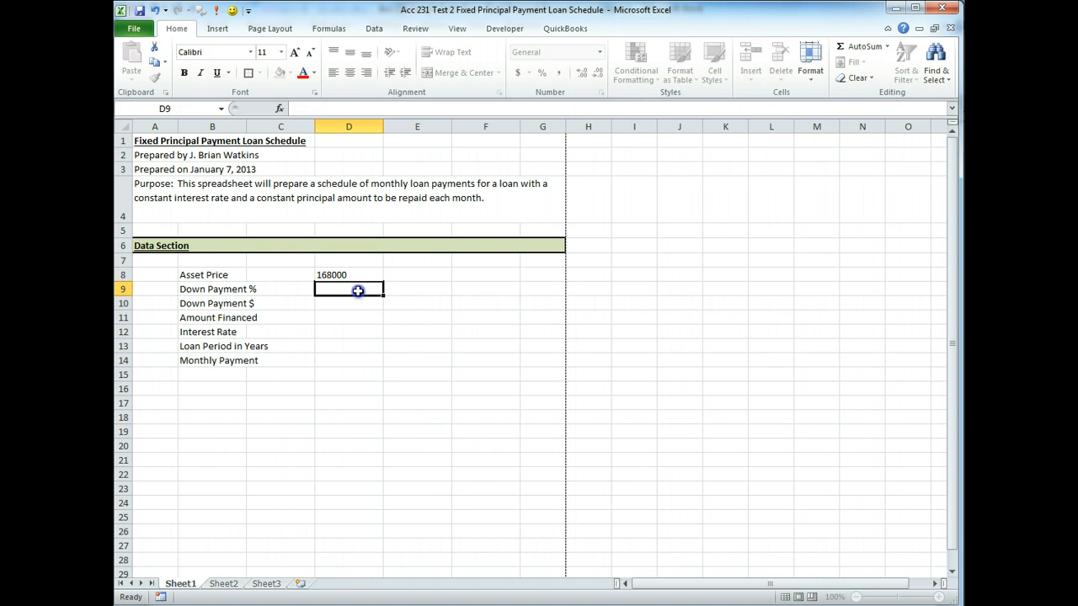
text(.25)
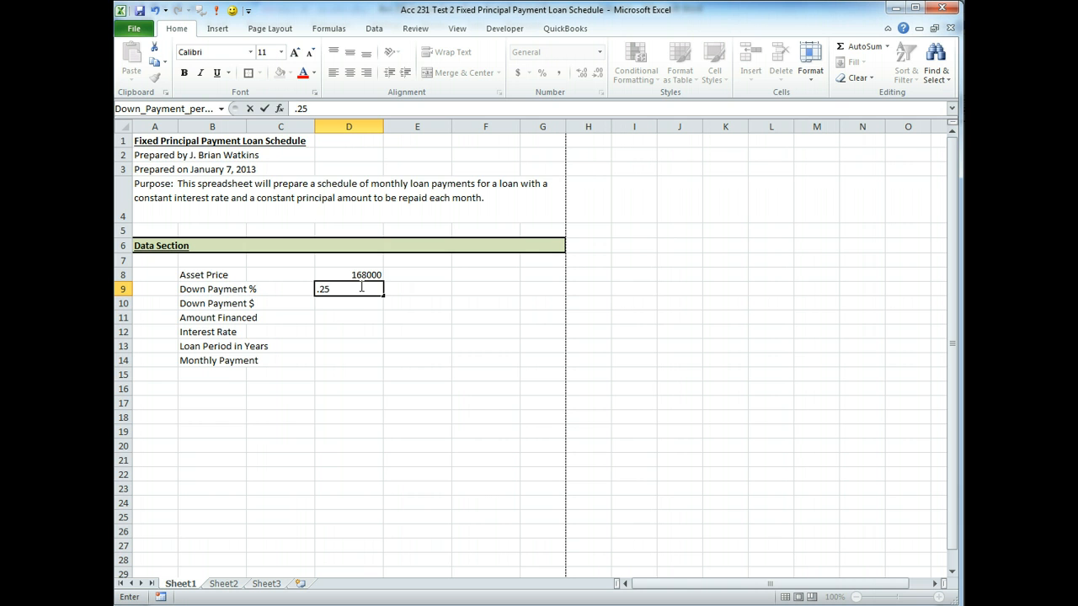
Enter the exam document's interest rate of .0485 in D12 and loan period of 10 years in D13
key(alt+Tab)
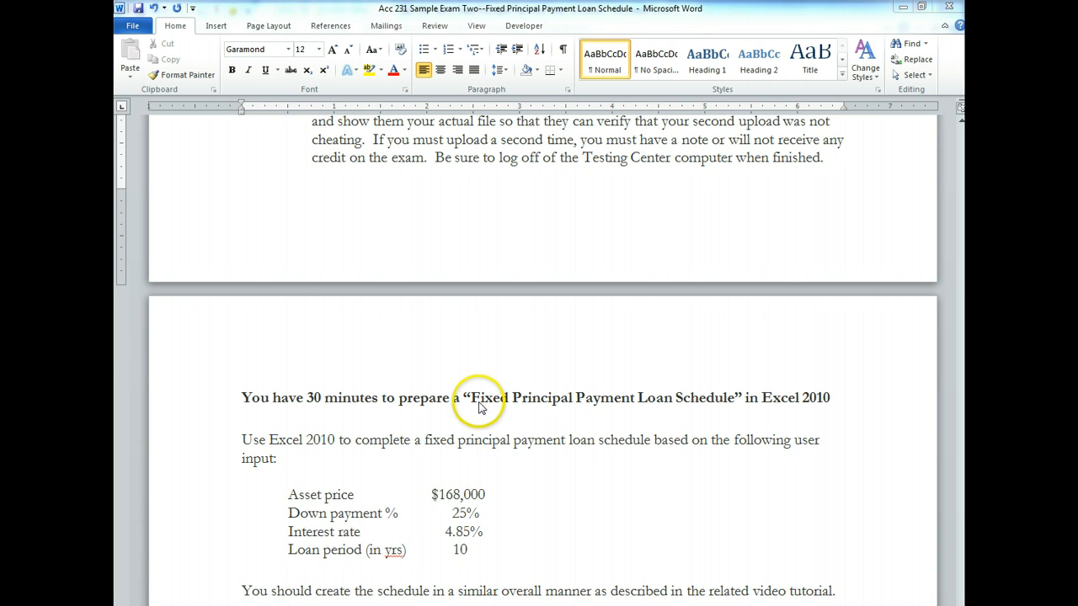
key(alt+Tab)
click(339, 331)
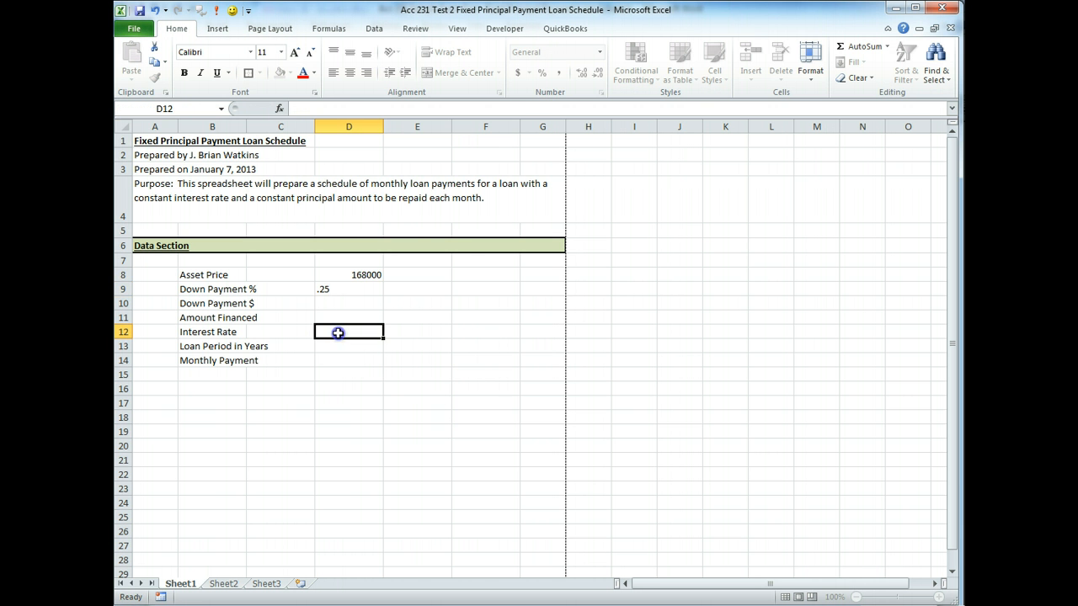
text(.0485)
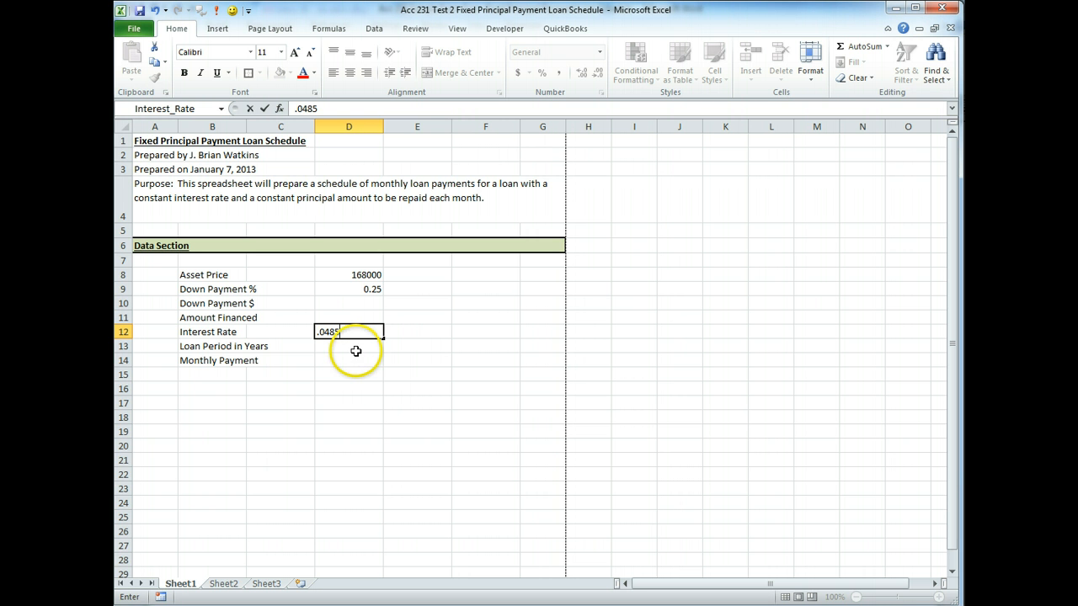
click(345, 347)
key(alt+Tab)
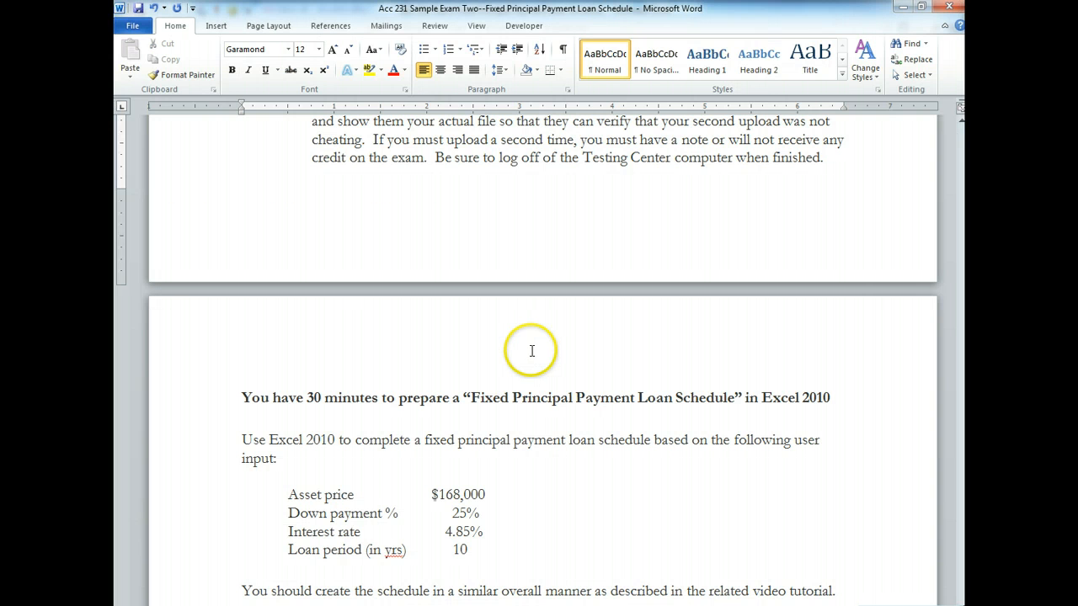
key(alt+Tab)
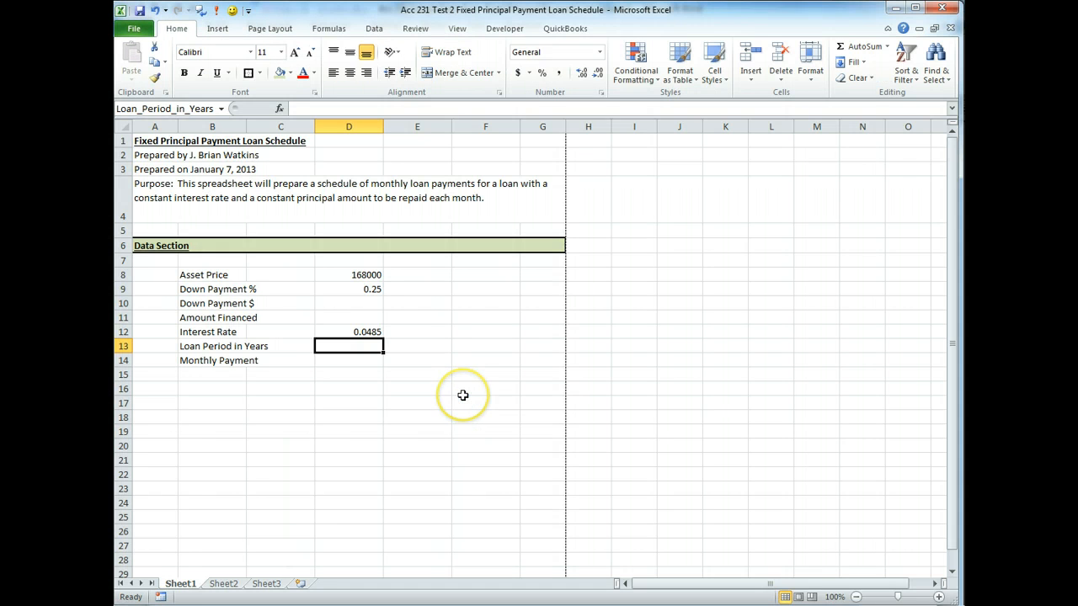
text(10)
key(Return)
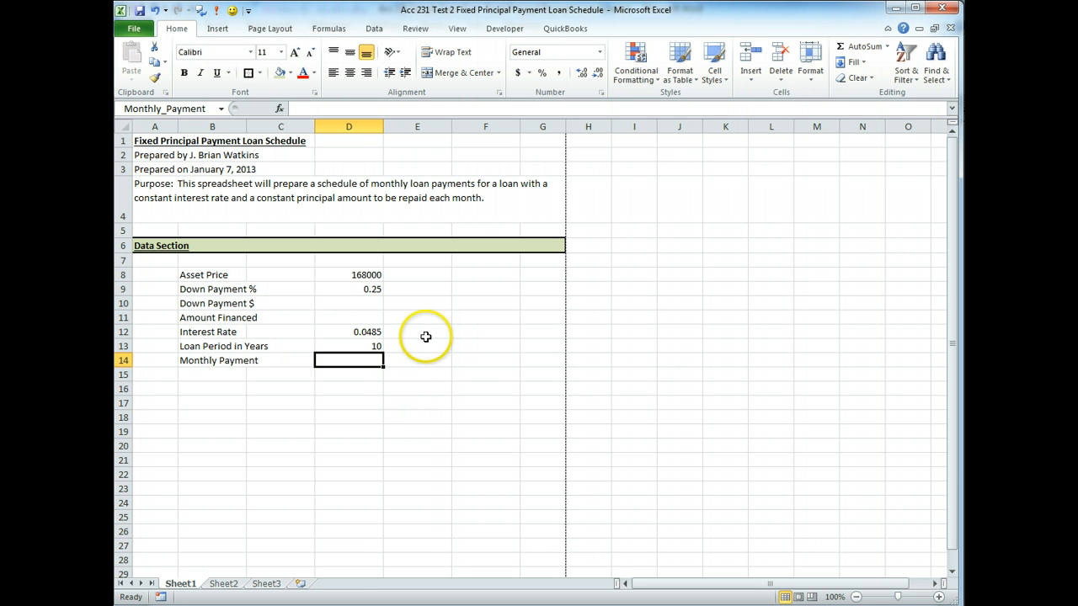
Shade cells D8, D9, D12, D13 and D14 with the same light green fill as the Data Section heading
ctrl+click(349, 275)
ctrl+click(354, 288)
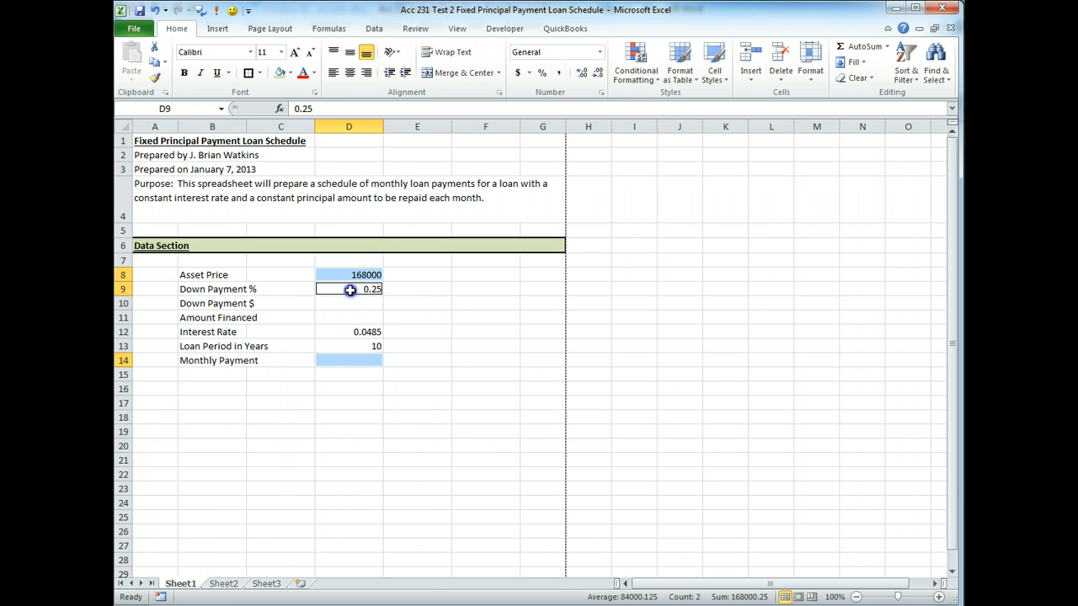
ctrl+click(361, 331)
ctrl+click(355, 345)
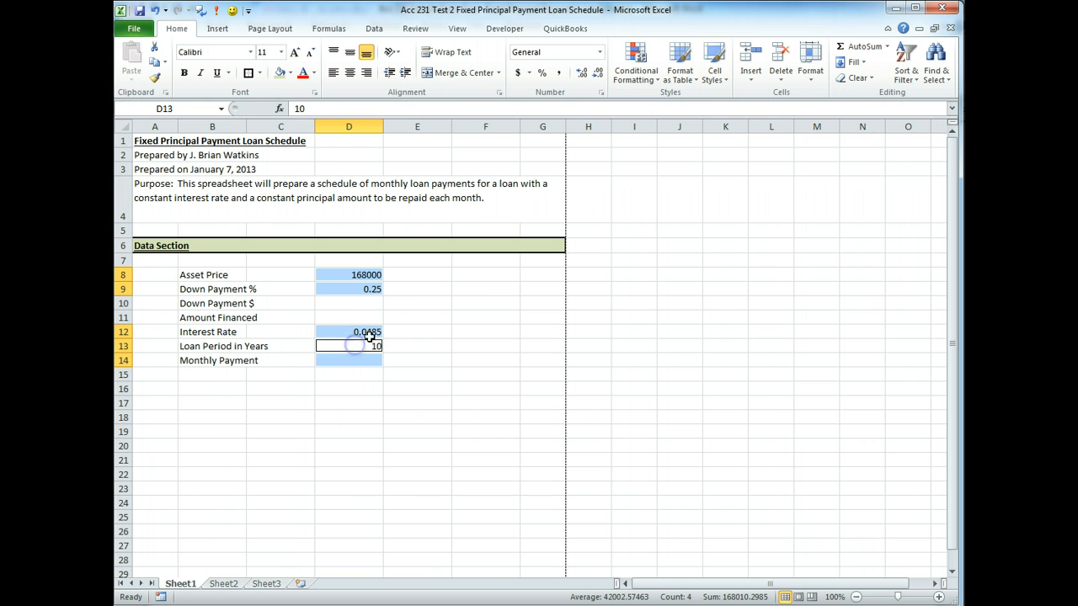
ctrl+click(347, 363)
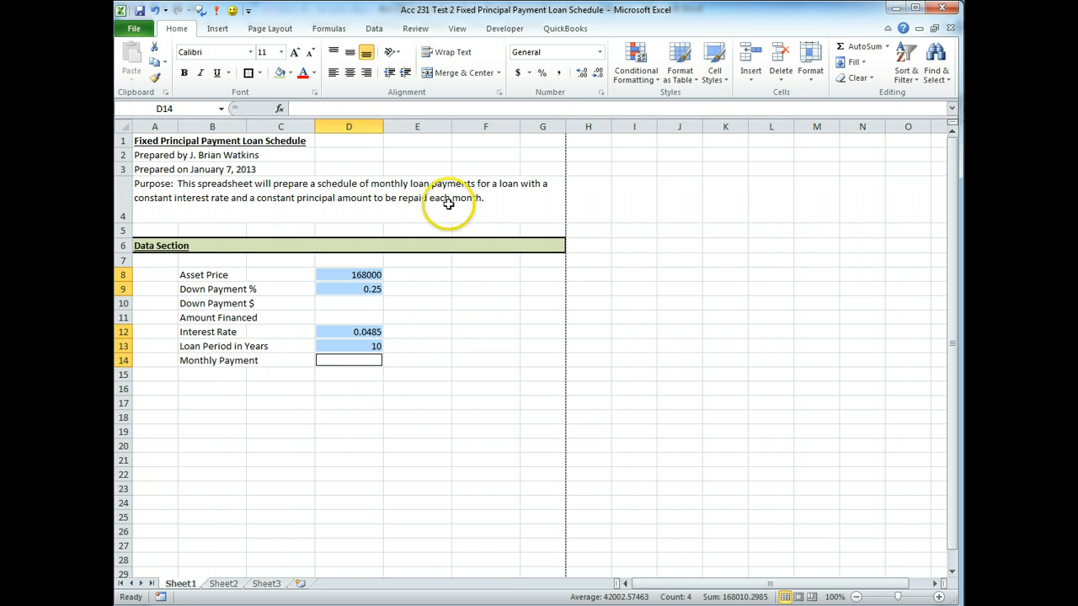
click(280, 76)
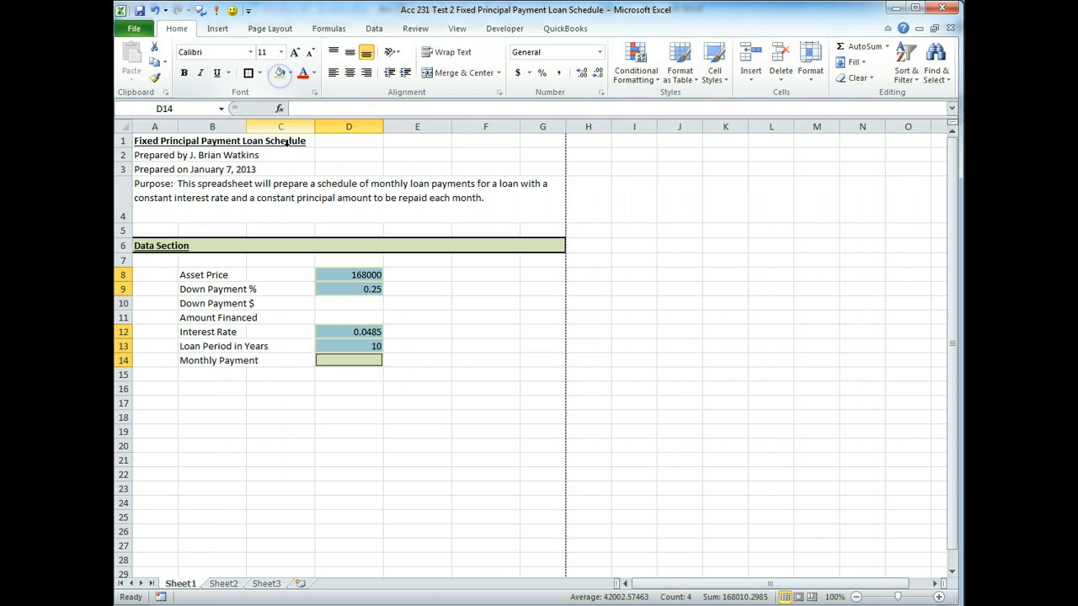
click(429, 380)
Remove the fill color from the Monthly Payment cell D14
click(355, 364)
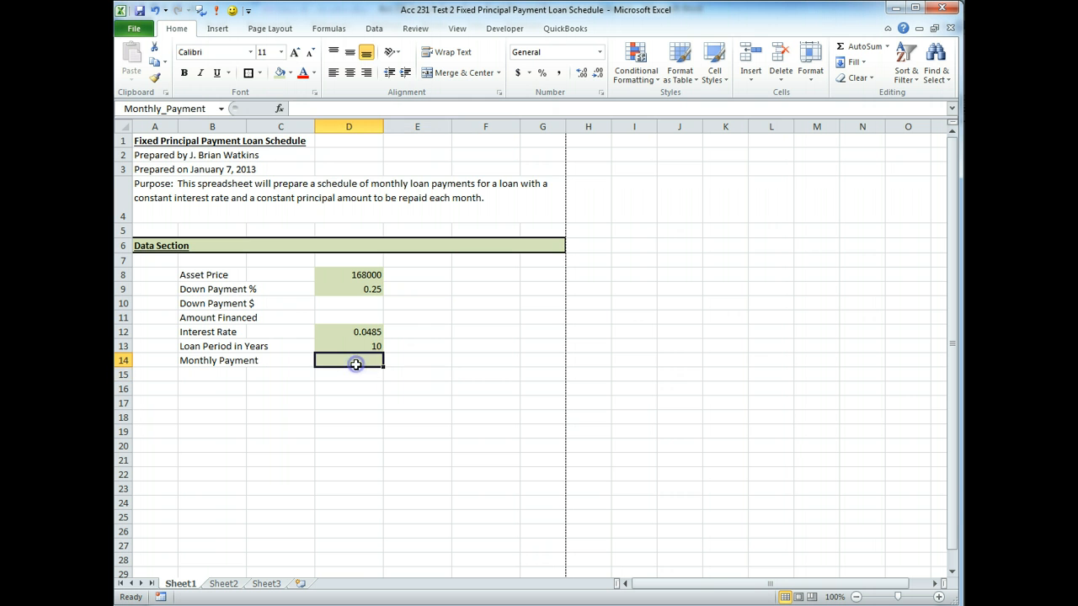
click(290, 75)
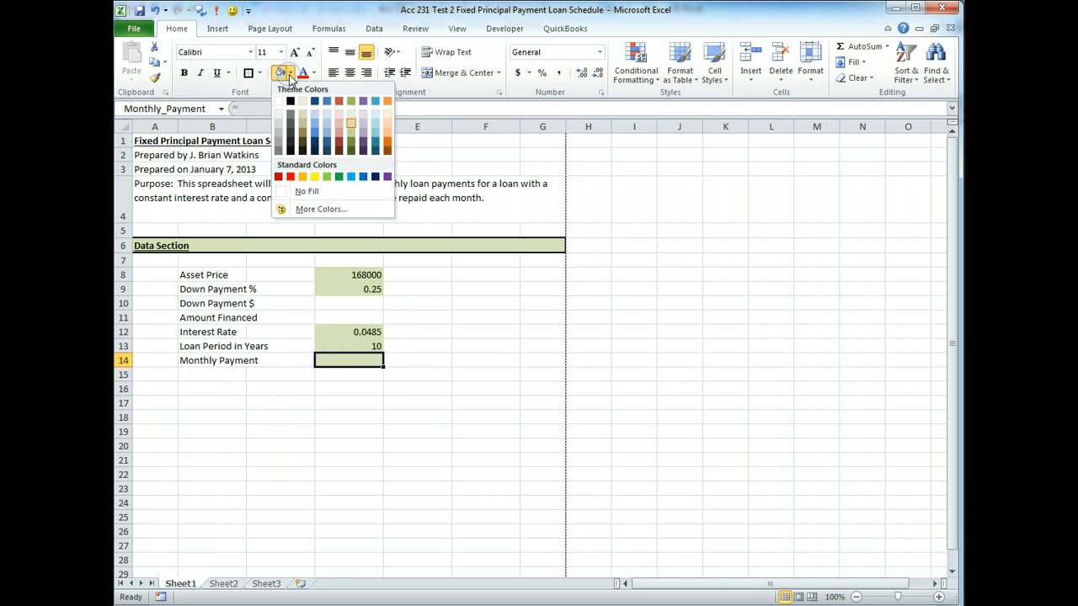
click(300, 192)
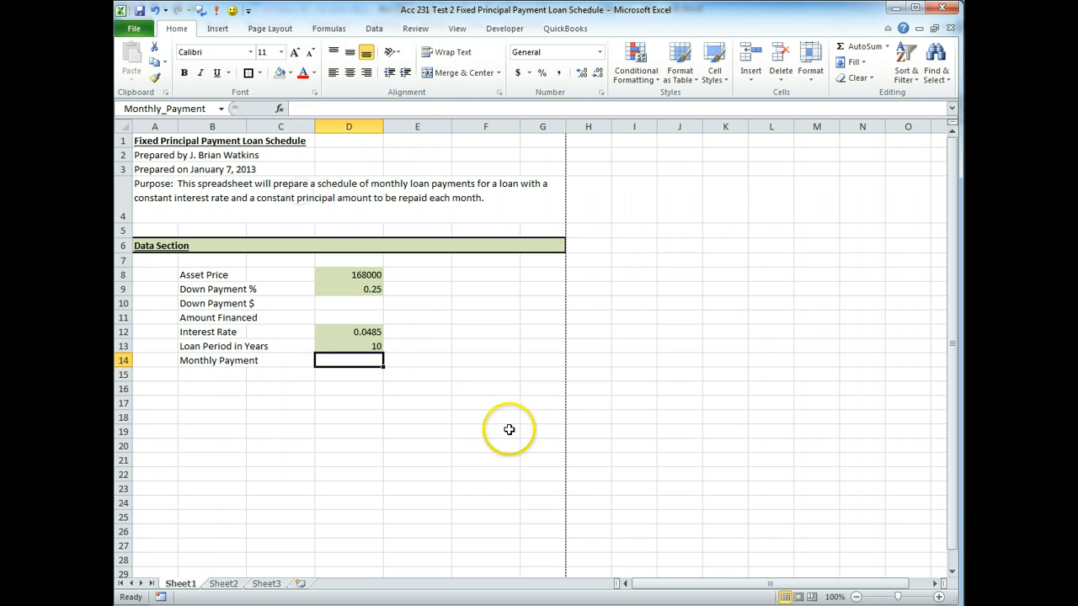
Center the contents of the data cells D8:D14 horizontally
drag(359, 271, 343, 358)
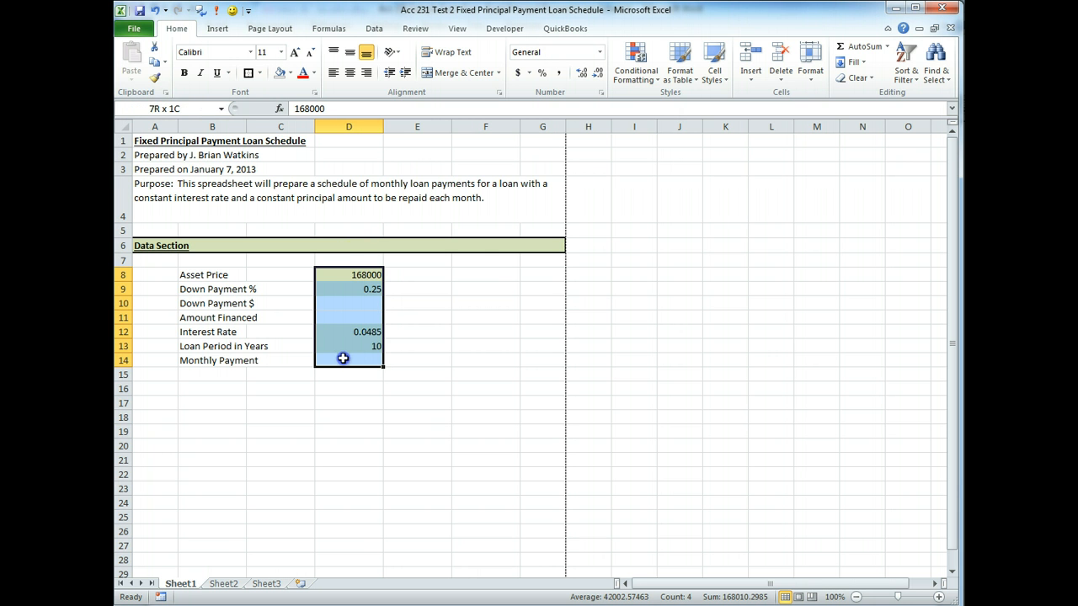
click(349, 73)
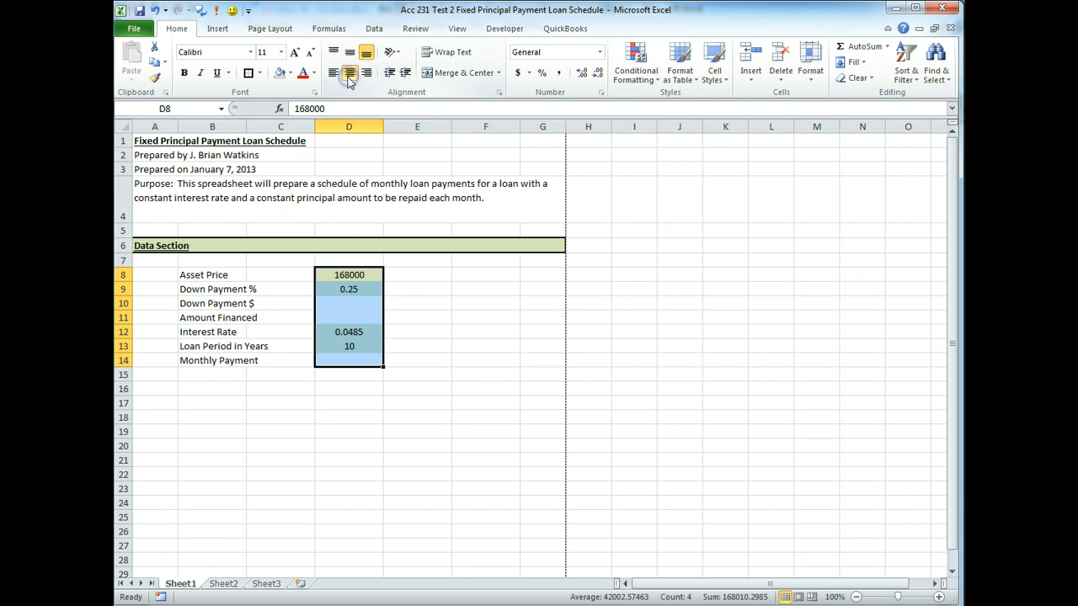
click(476, 358)
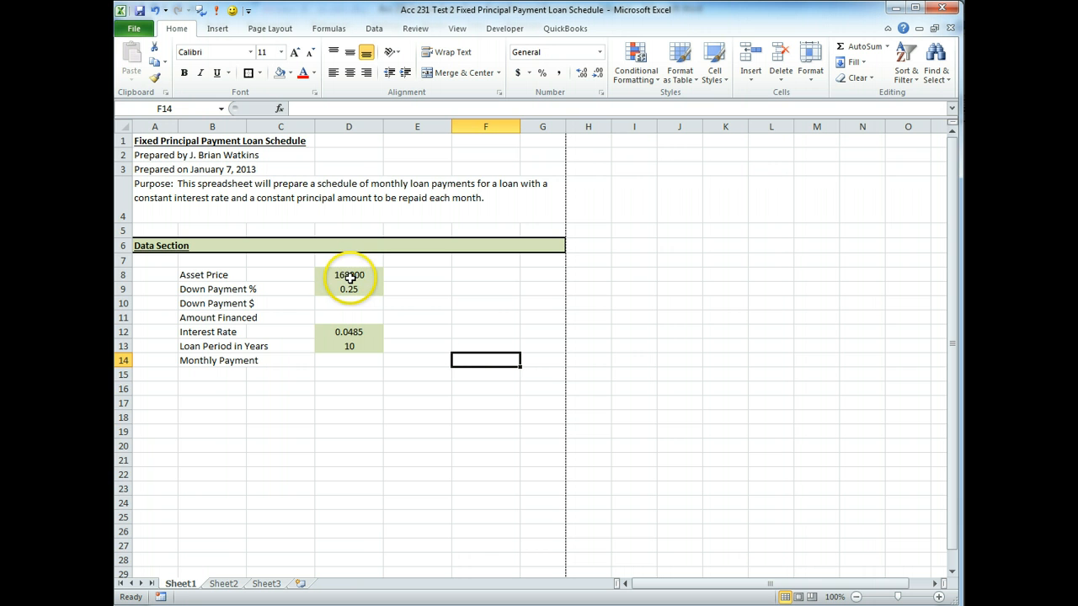
Apply the Currency number format to the dollar amount cells D8, D10, D11 and D14
click(352, 274)
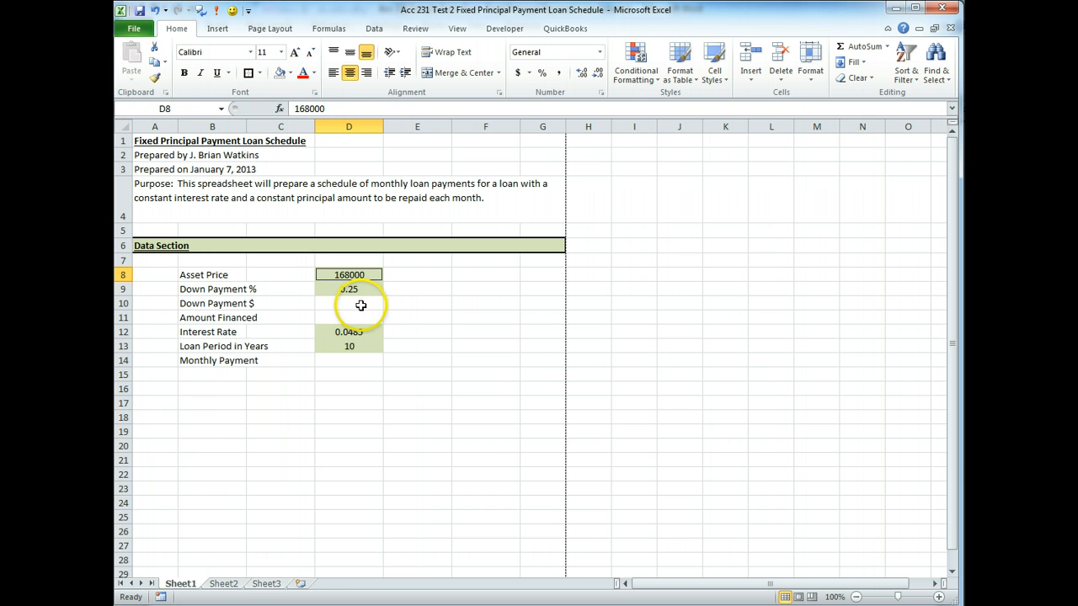
click(361, 304)
ctrl+click(360, 320)
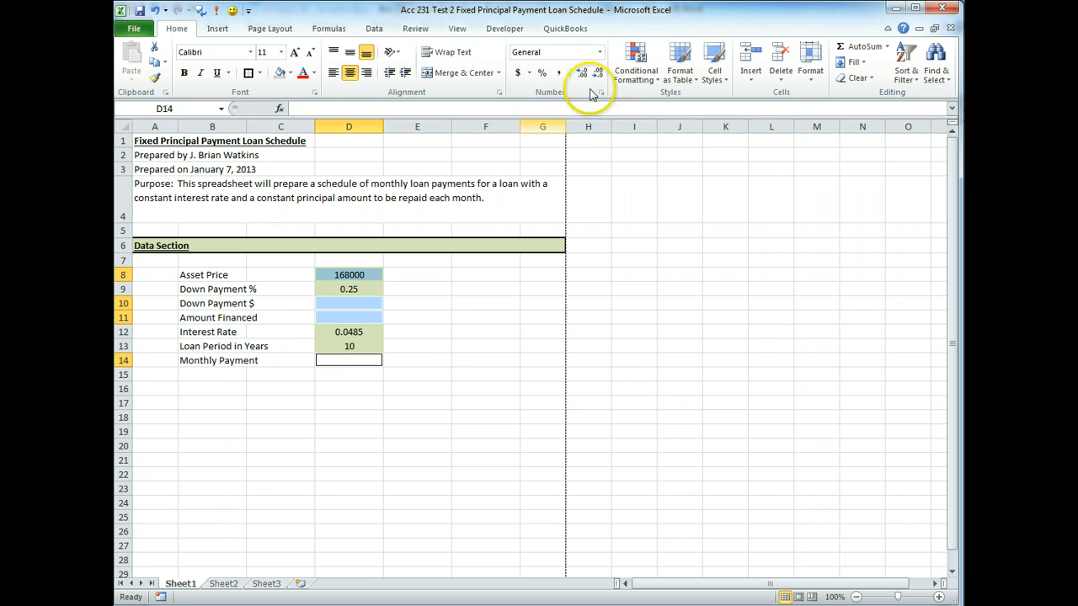
click(600, 52)
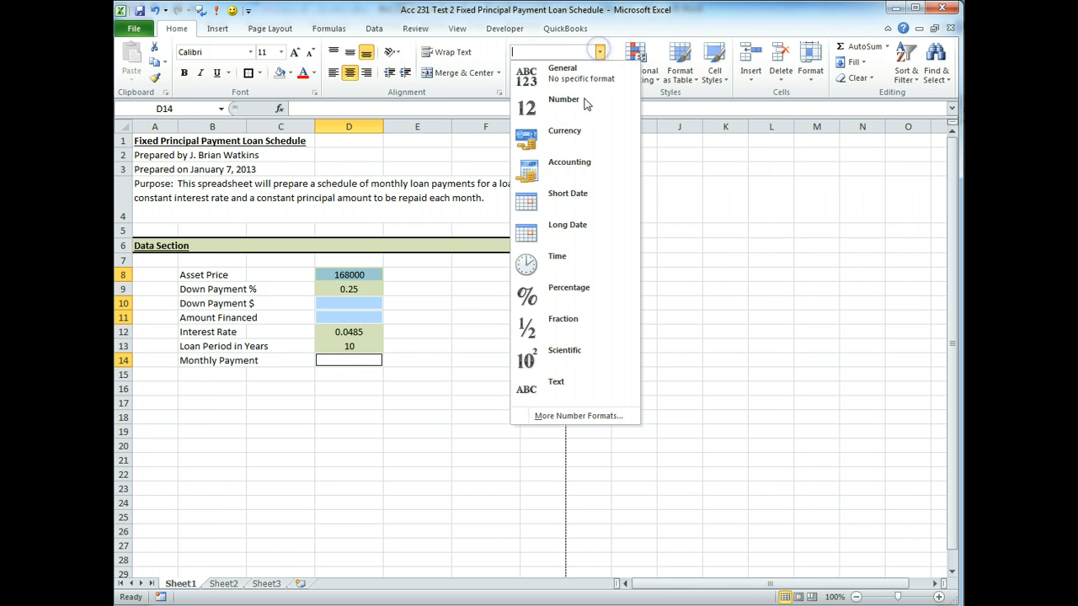
click(577, 145)
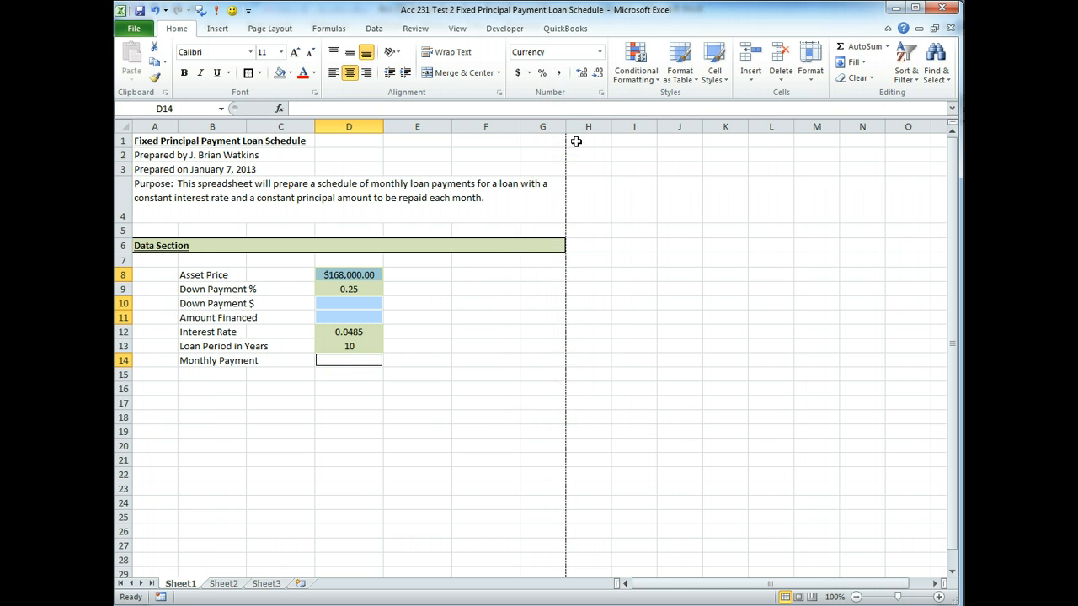
click(497, 347)
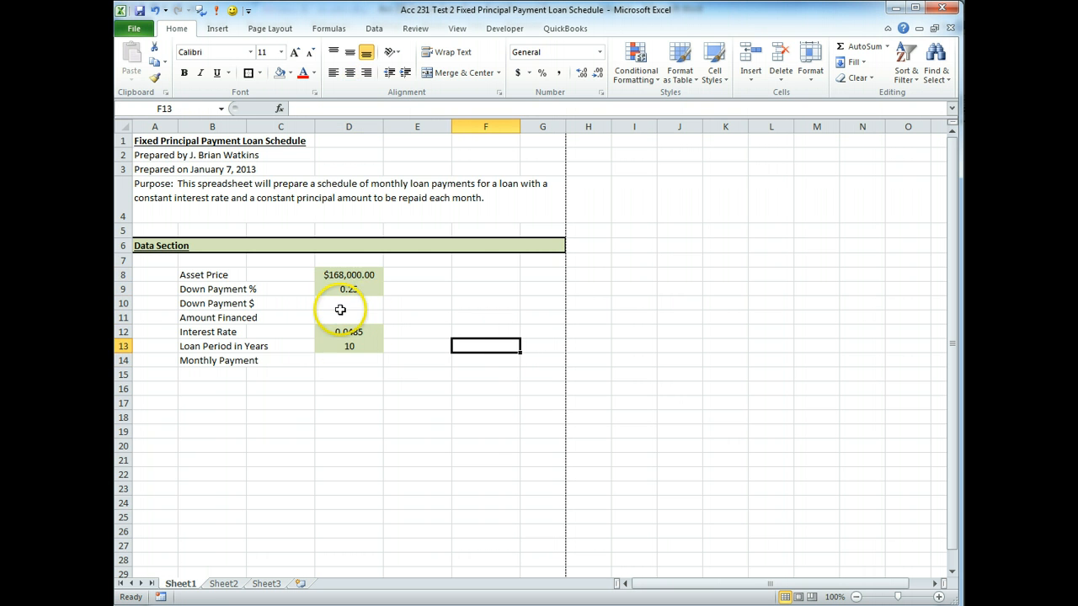
Format the down payment in D9 as a whole percentage and the interest rate in D12 as a percentage with two decimals
click(350, 292)
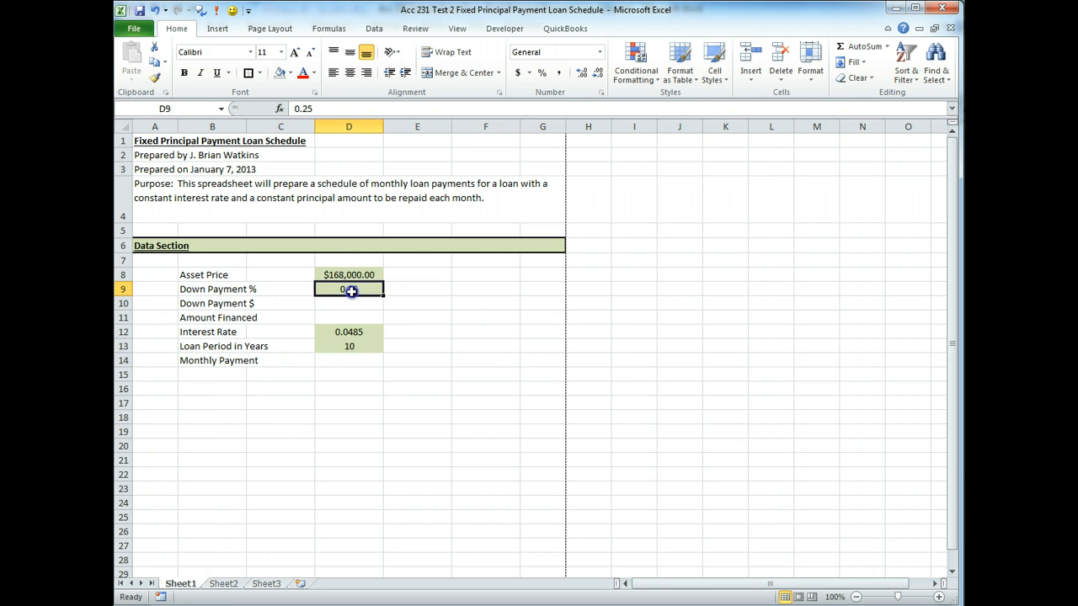
click(541, 75)
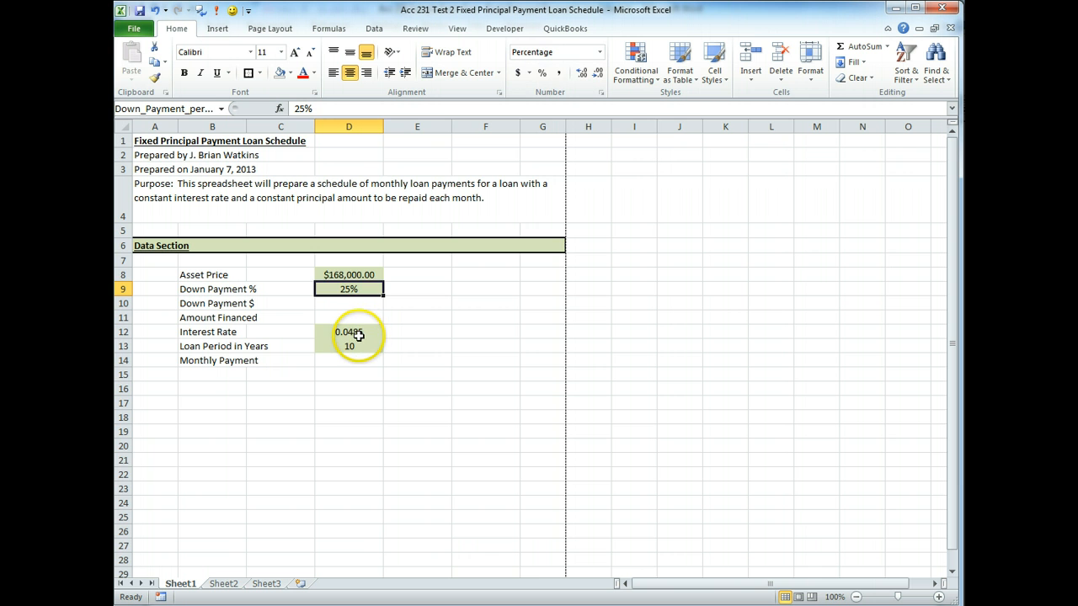
click(358, 336)
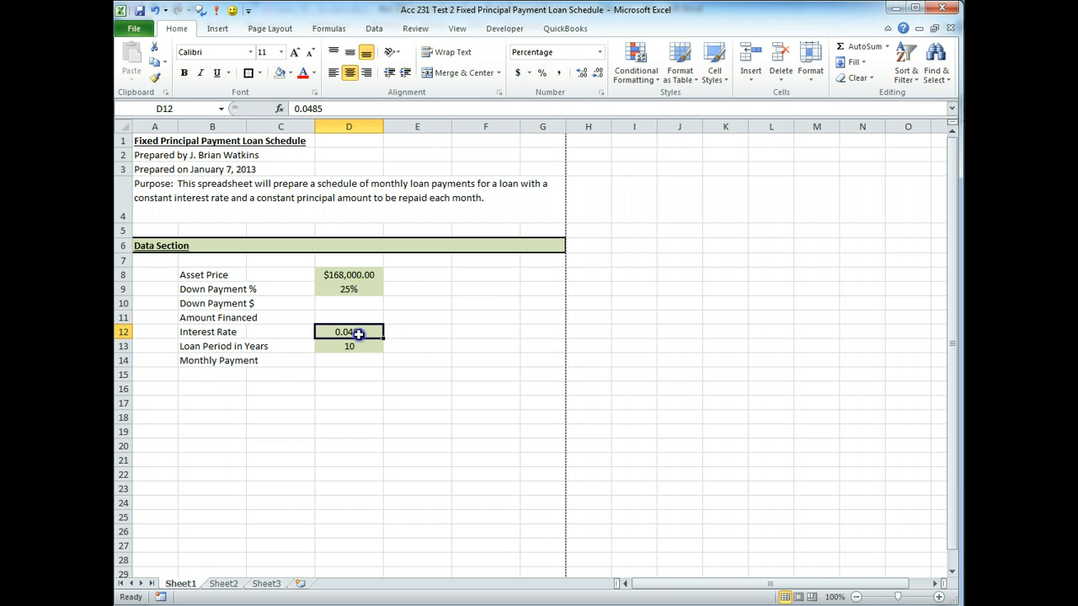
click(543, 75)
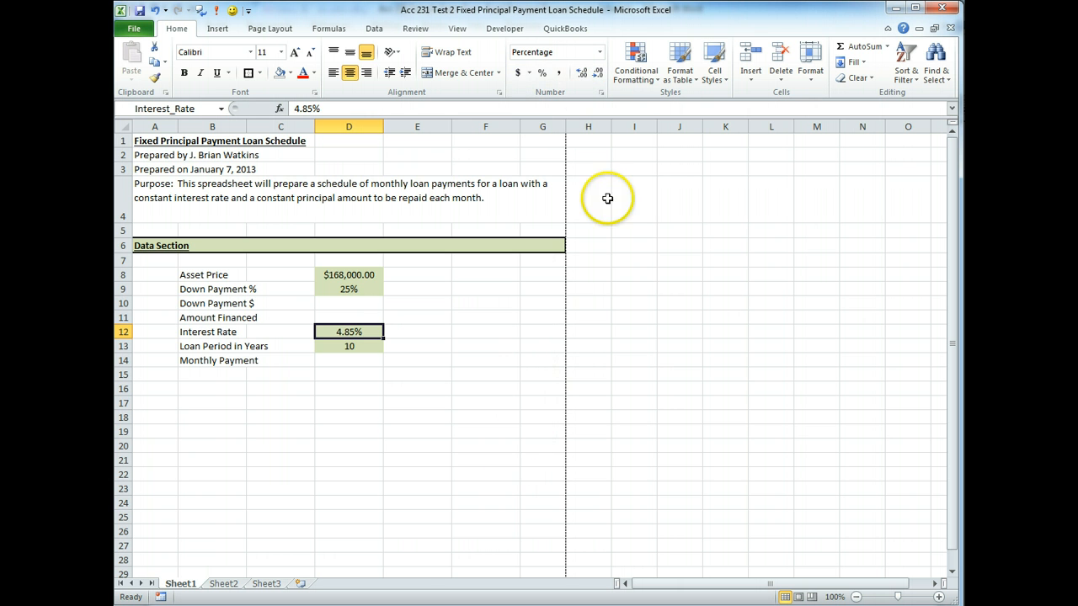
click(580, 74)
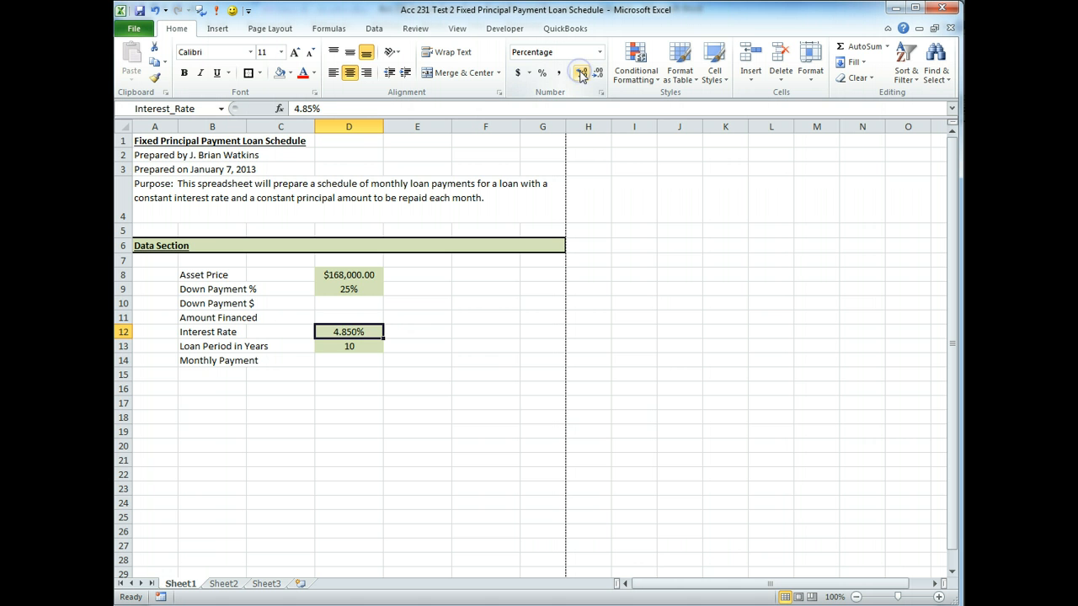
click(597, 74)
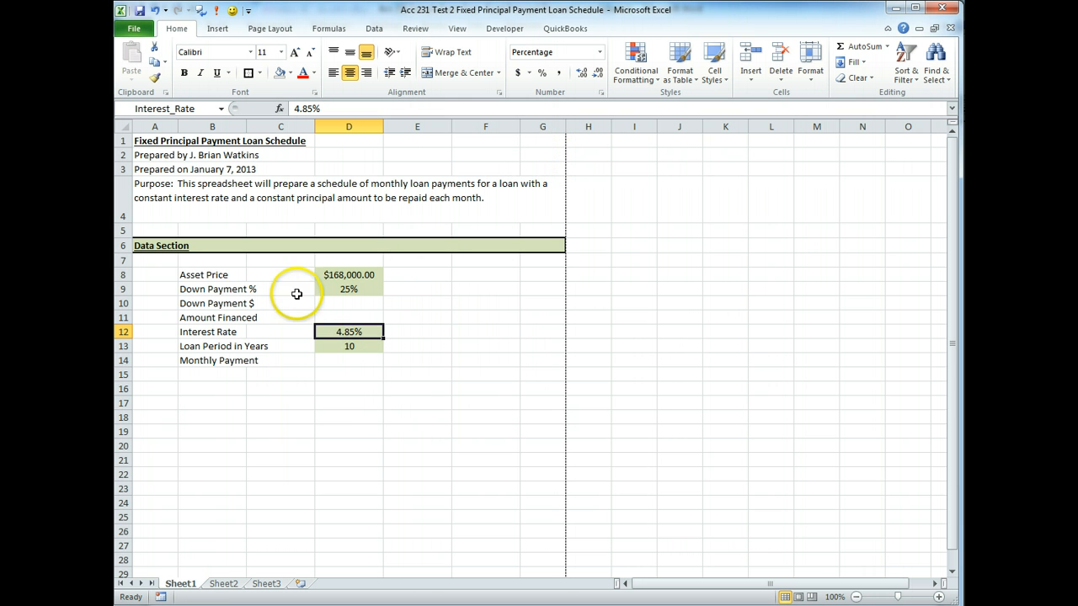
Calculate the down payment amount in D10 with the formula =Asset_Price*Down_Payment_percentage
click(328, 309)
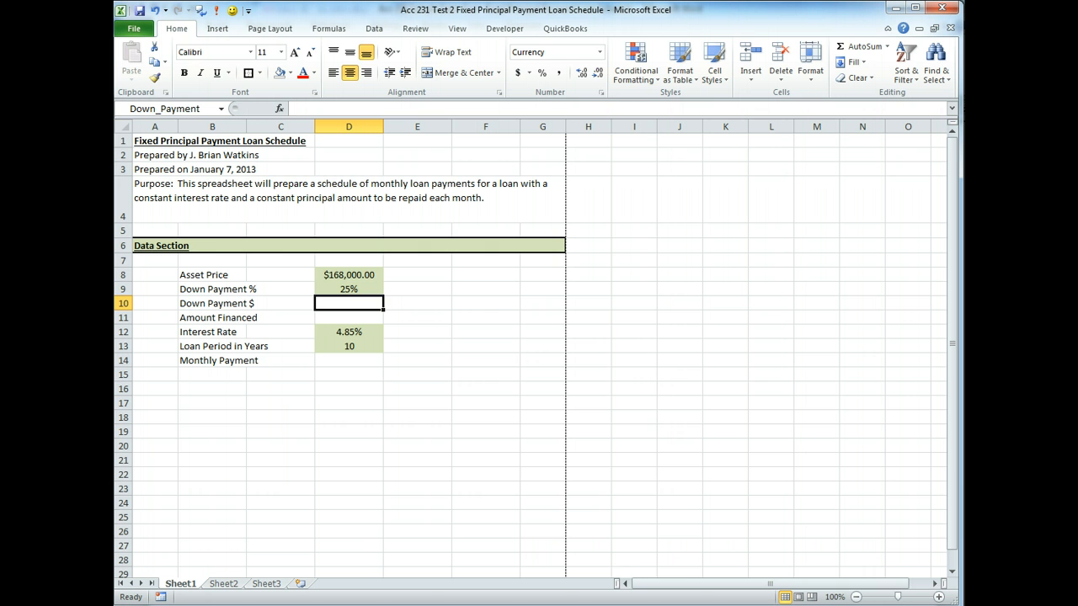
text(=)
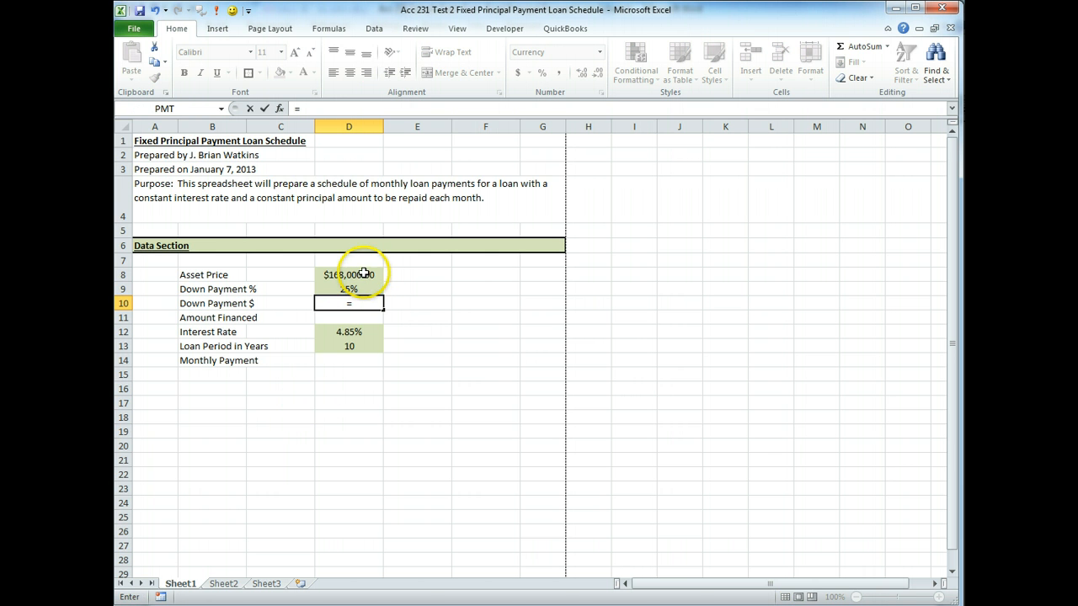
click(364, 275)
text(*)
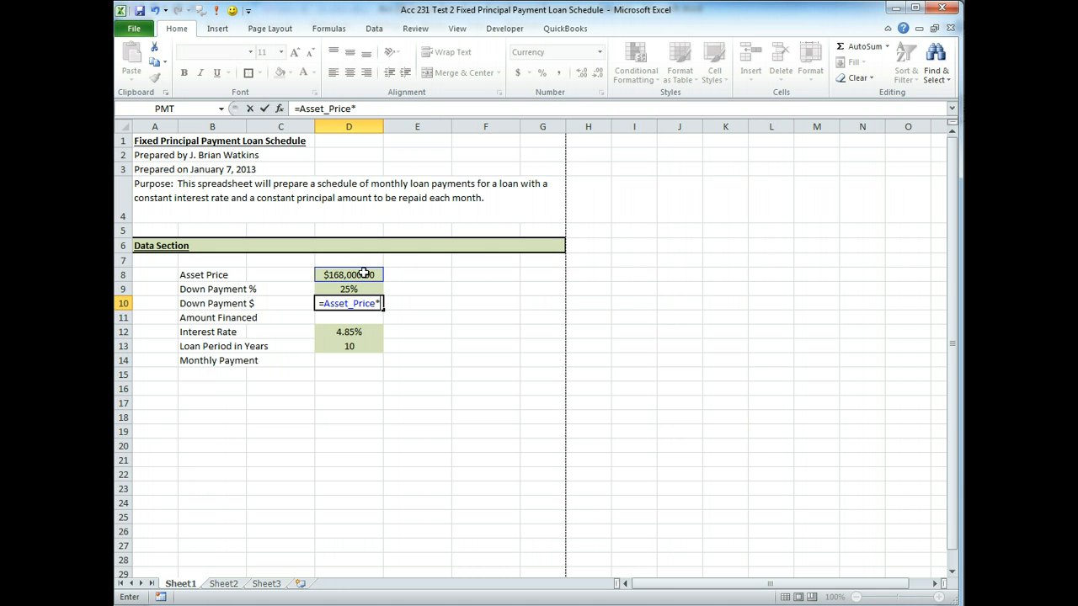
click(364, 288)
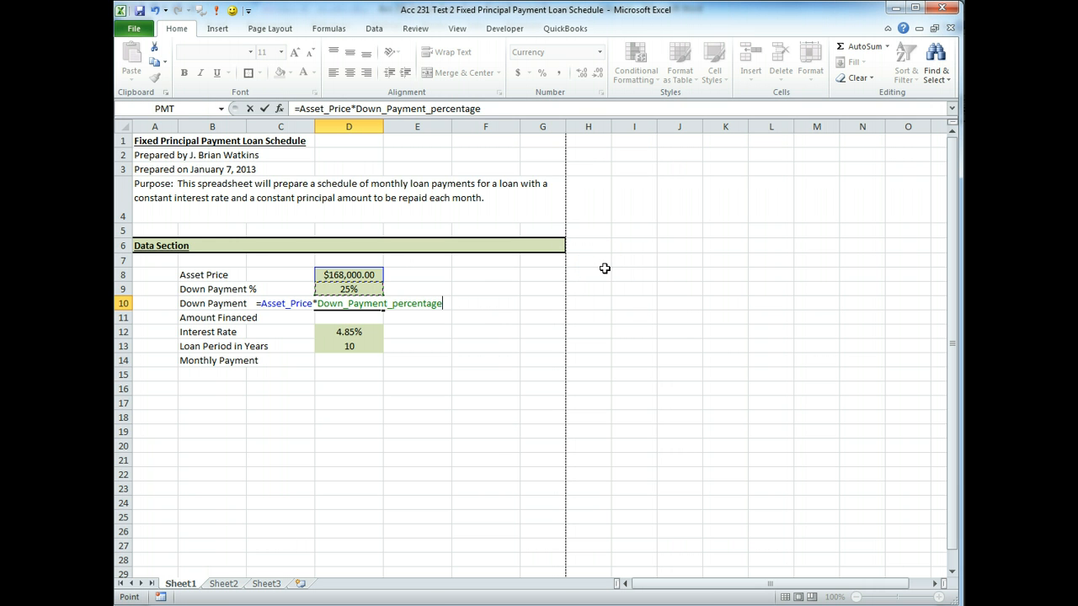
key(Return)
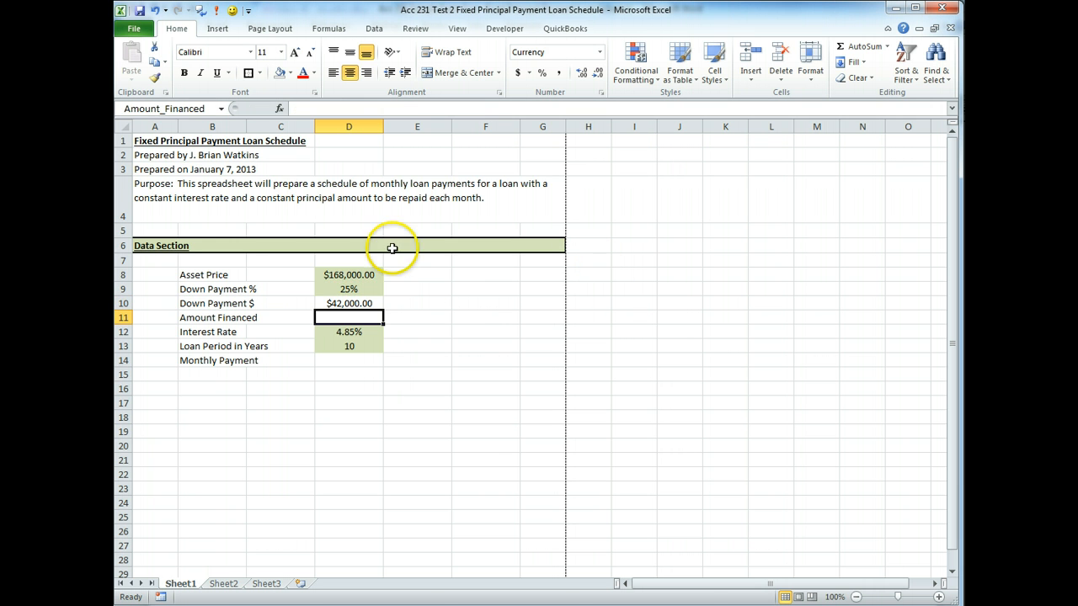
Calculate the amount financed in D11 with the formula =Asset_Price-Down_Payment
text(=)
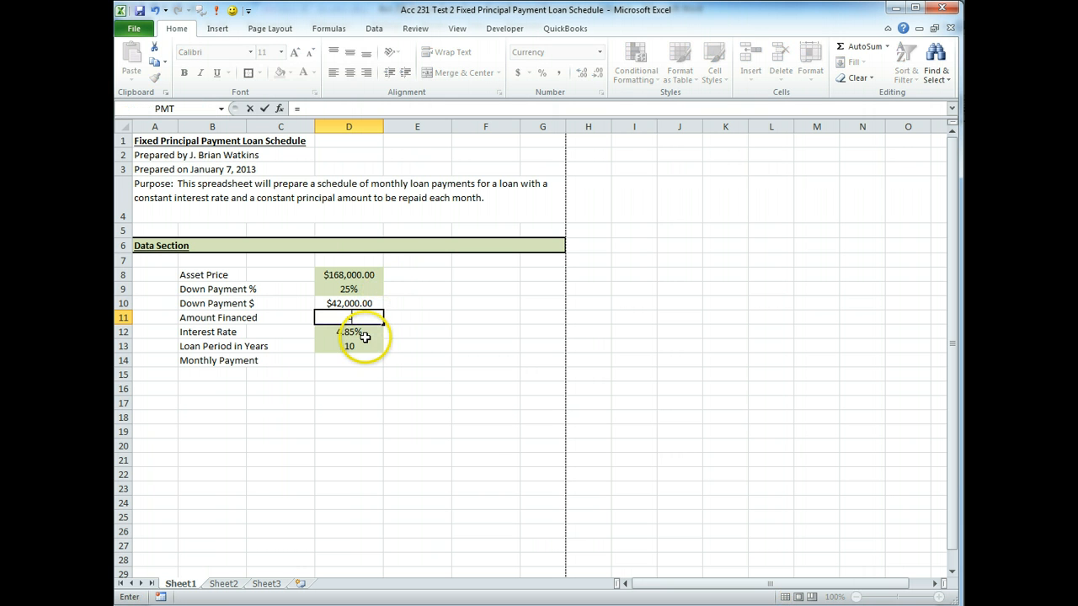
click(345, 274)
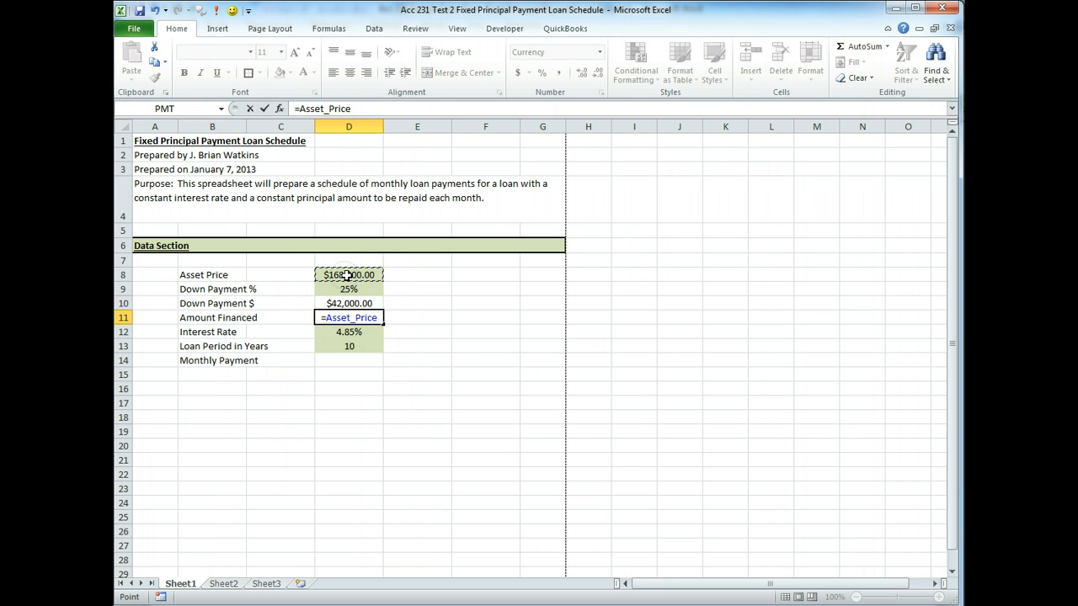
text(-)
click(351, 303)
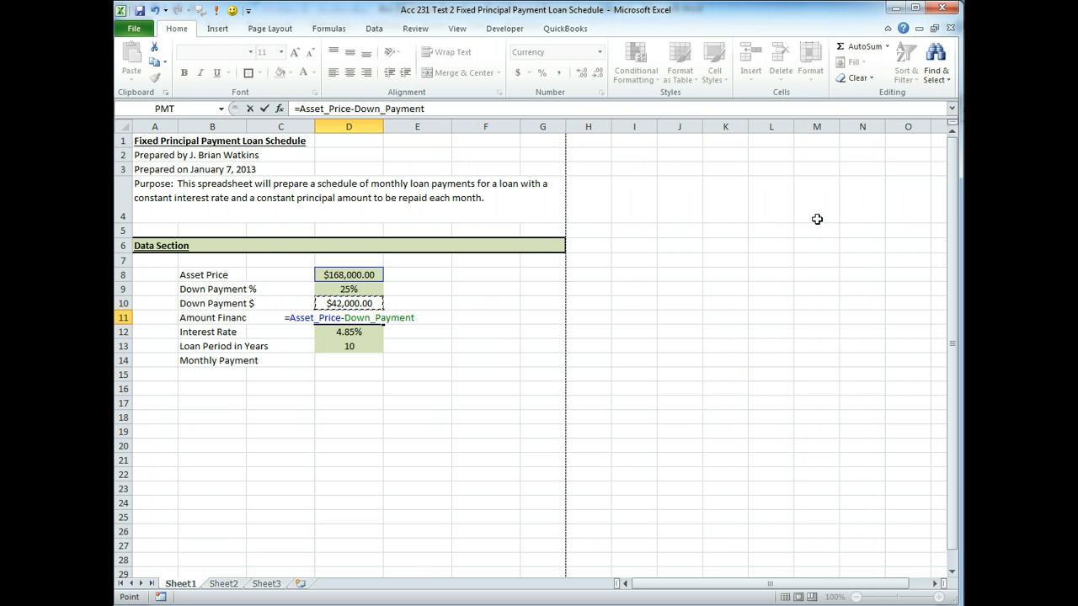
key(Return)
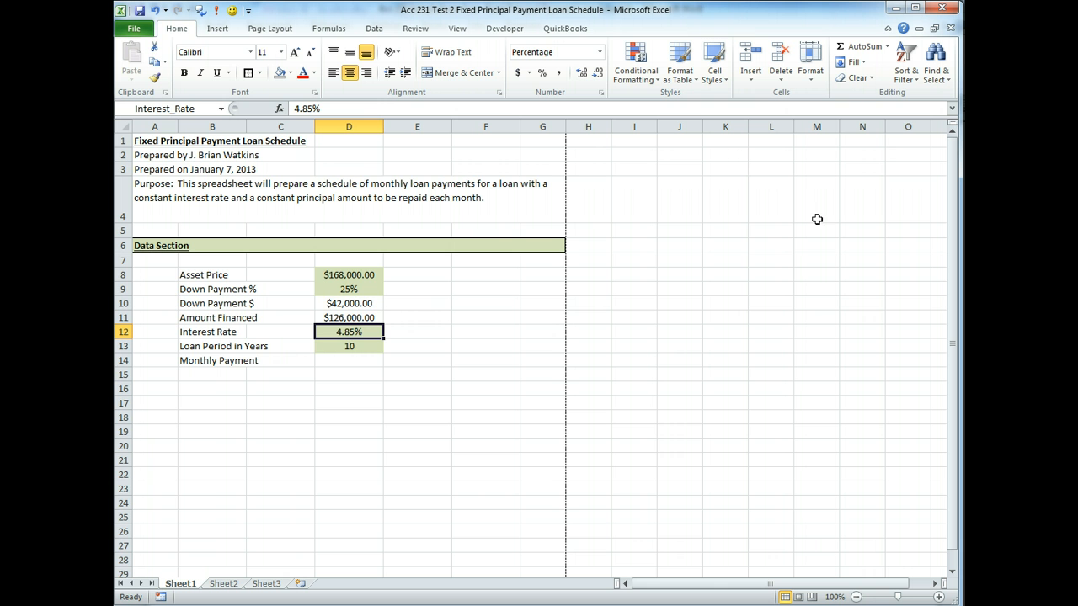
Change the Monthly Payment label in B14 to "Monthly Principal Payment"
click(357, 361)
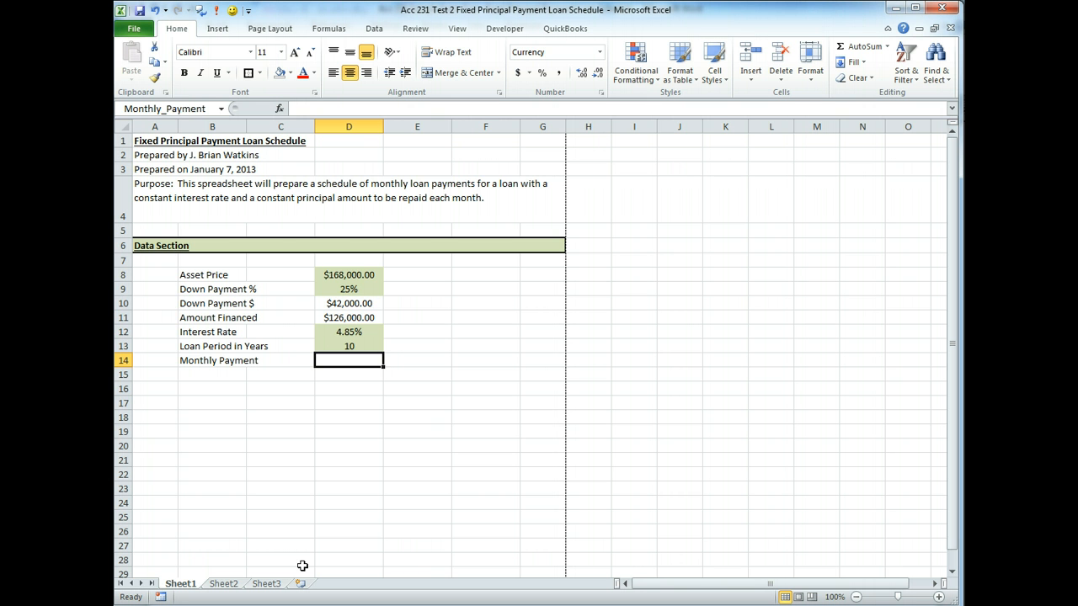
key(Left)
key(Left)
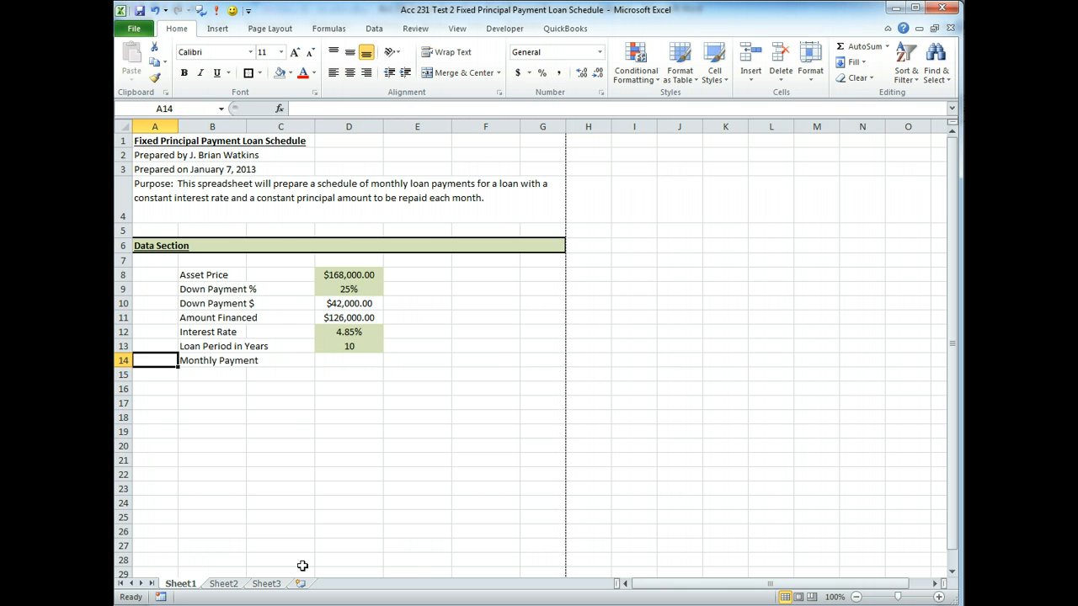
text(M)
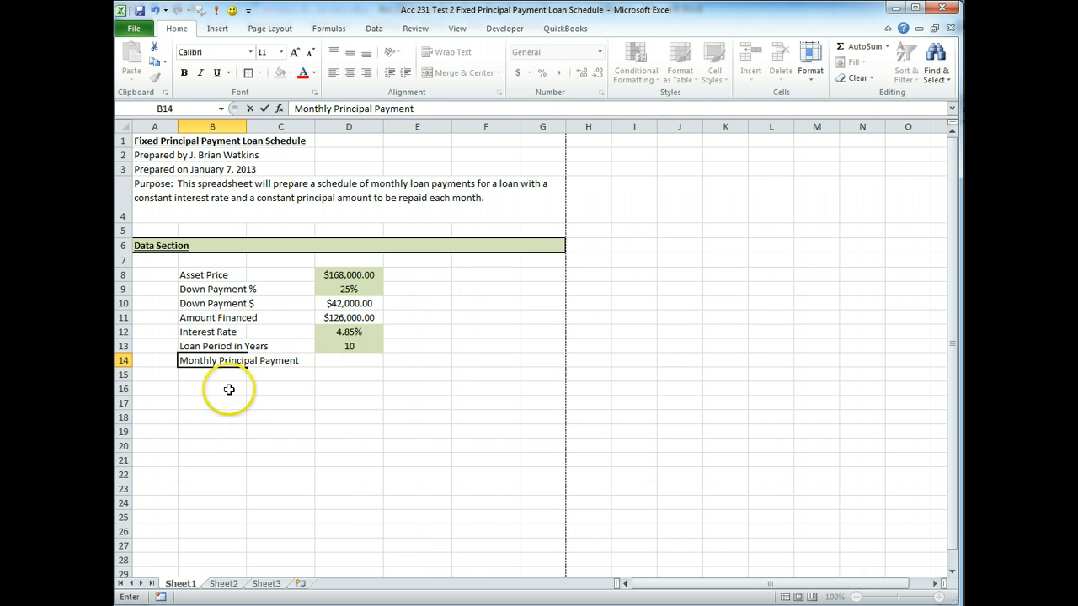
click(347, 363)
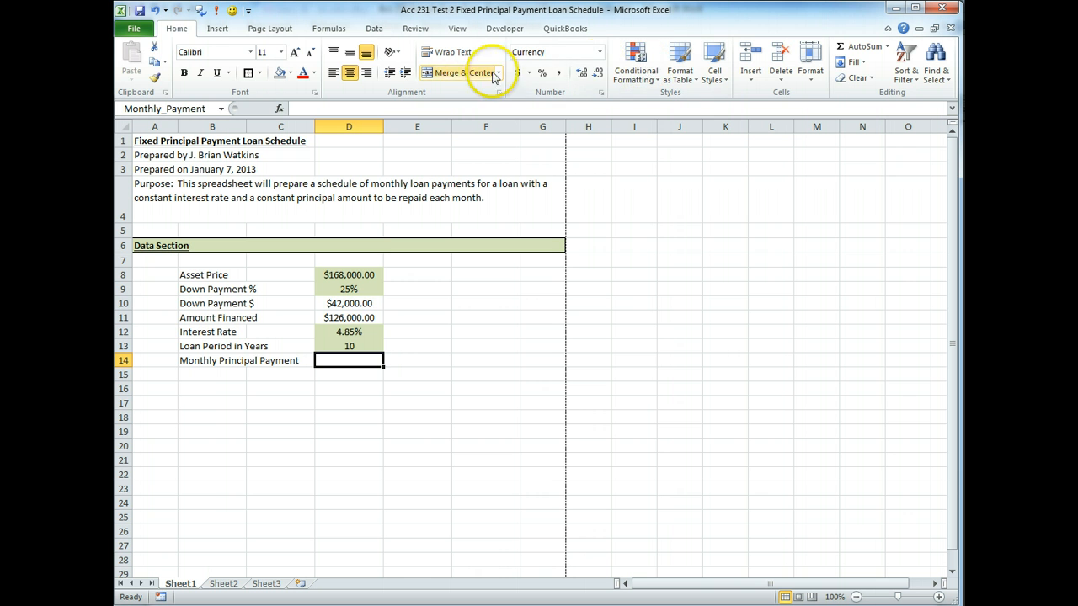
Rename the defined name Monthly_Payment, which refers to D14, as Monthly_Principal_Payment
click(331, 29)
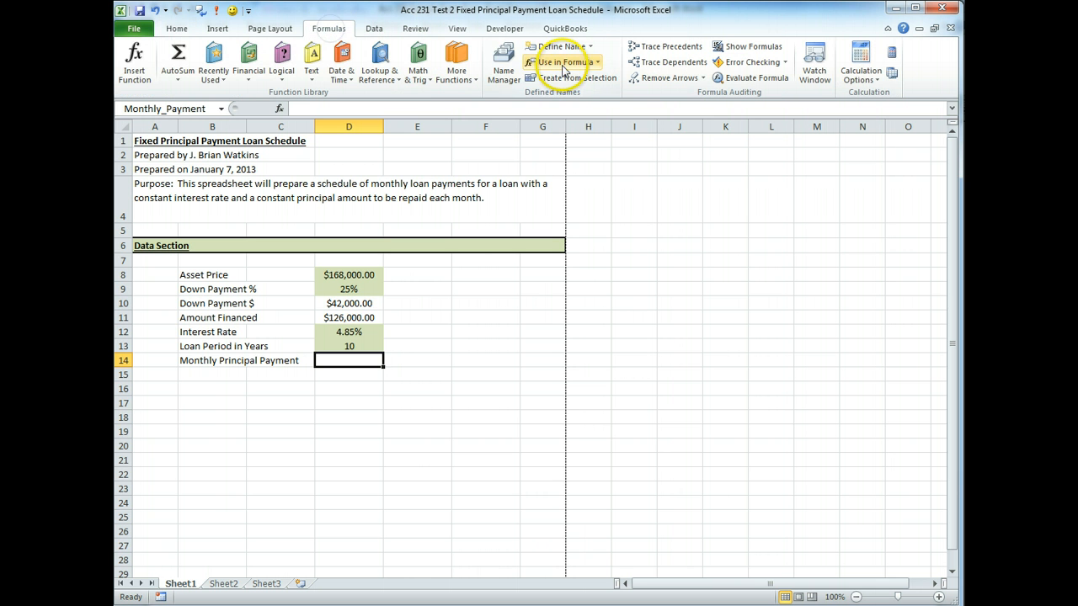
click(504, 66)
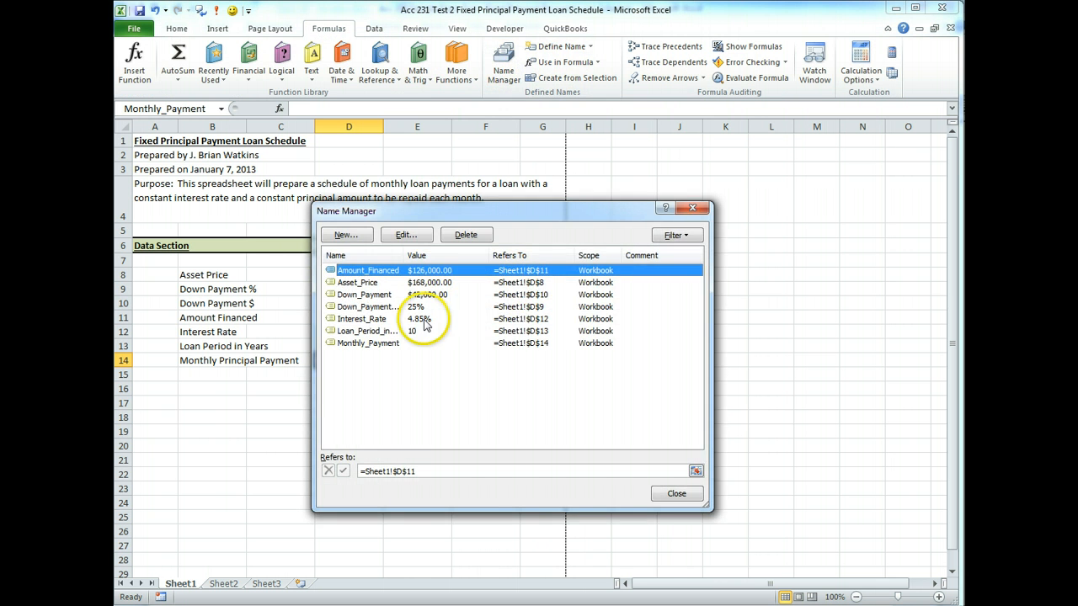
click(370, 344)
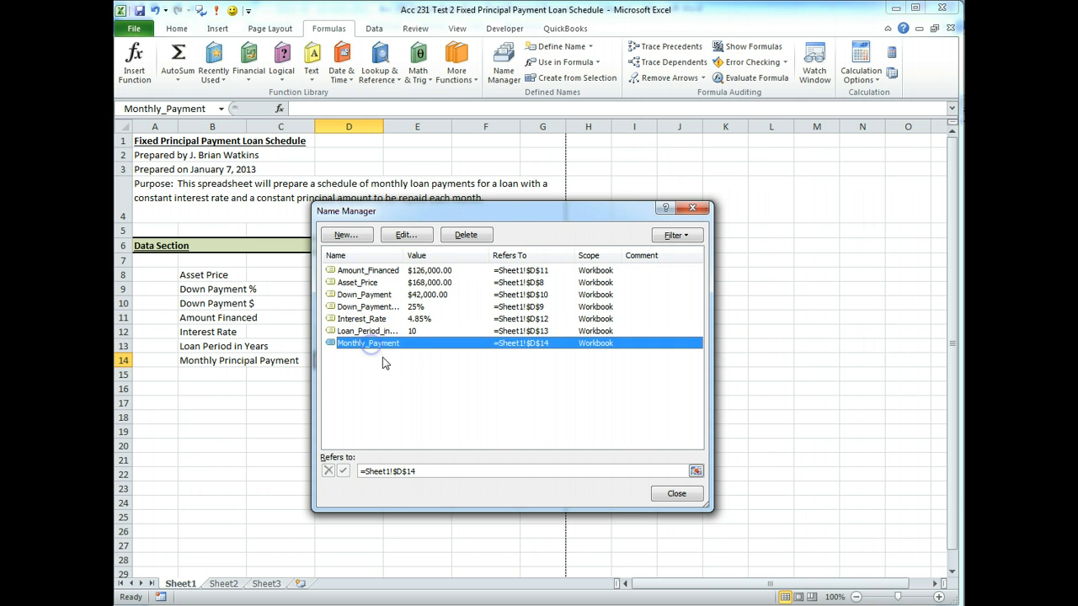
click(405, 235)
click(527, 306)
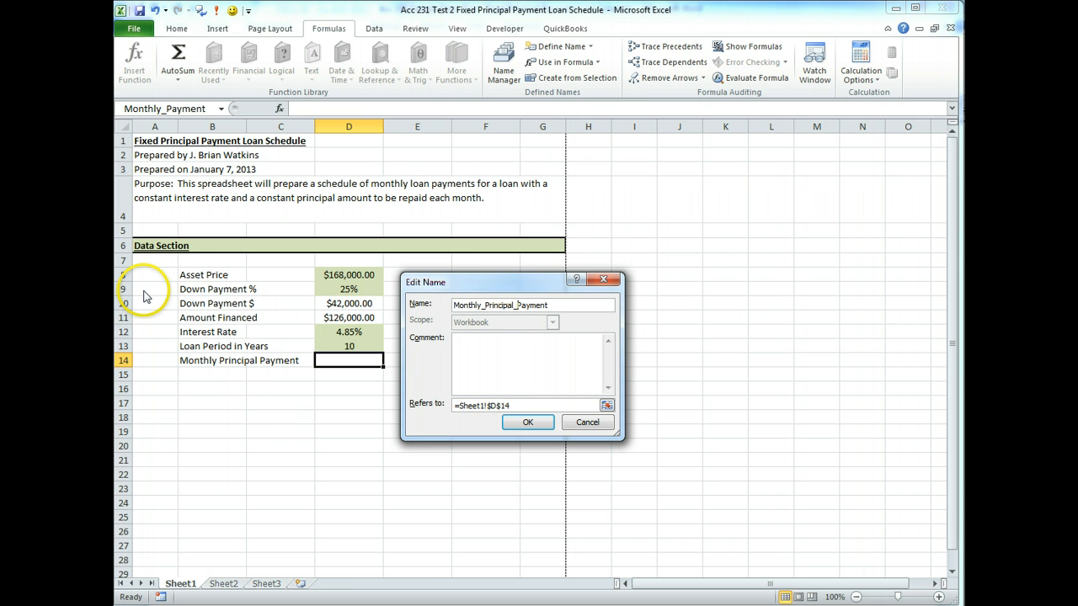
click(525, 422)
click(672, 491)
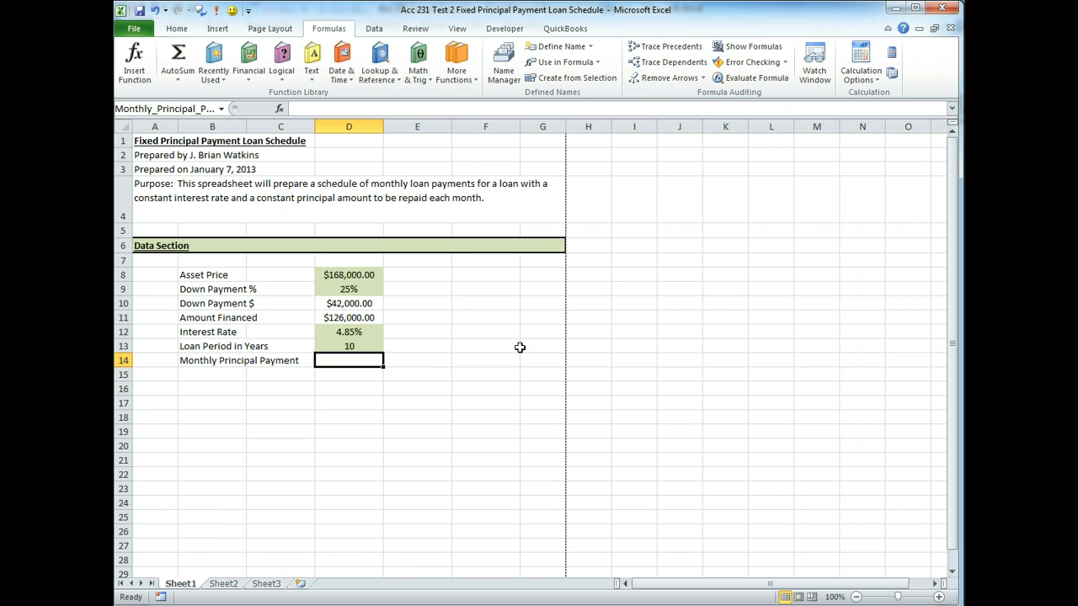
text(=()
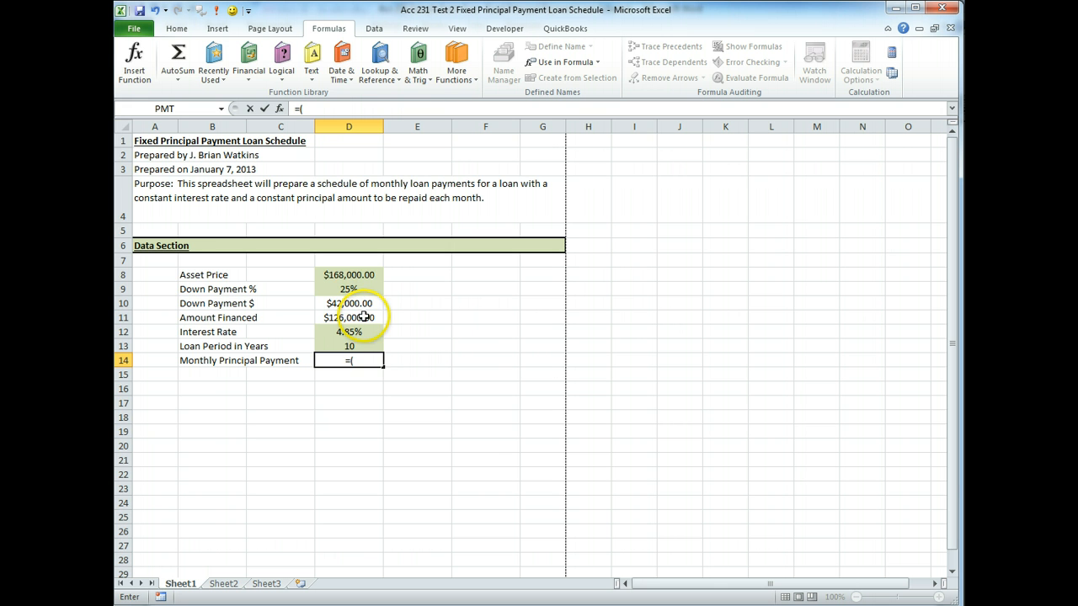
click(352, 346)
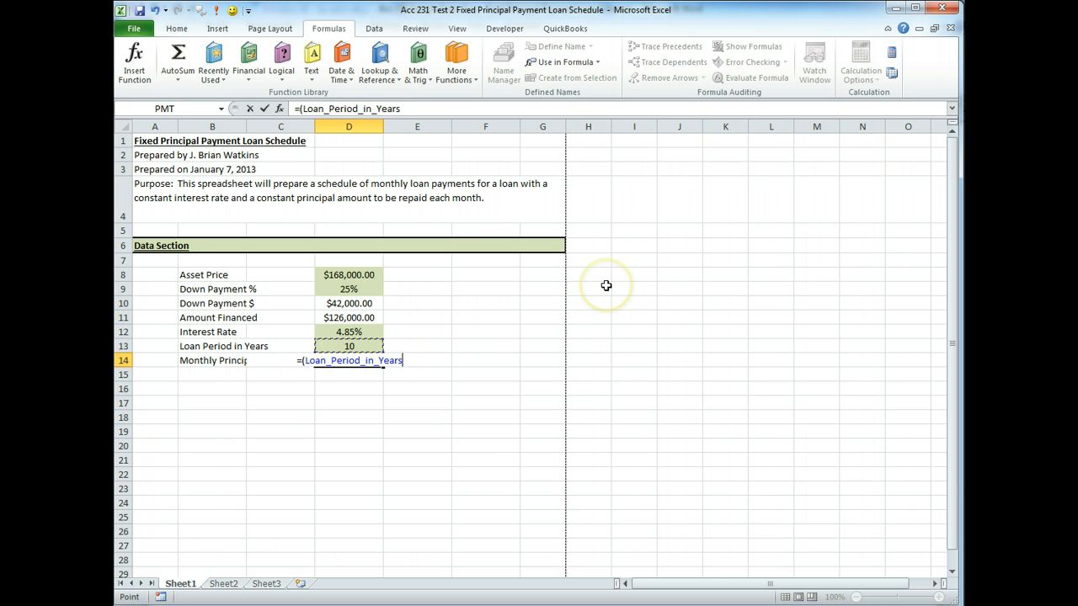
text(*12))
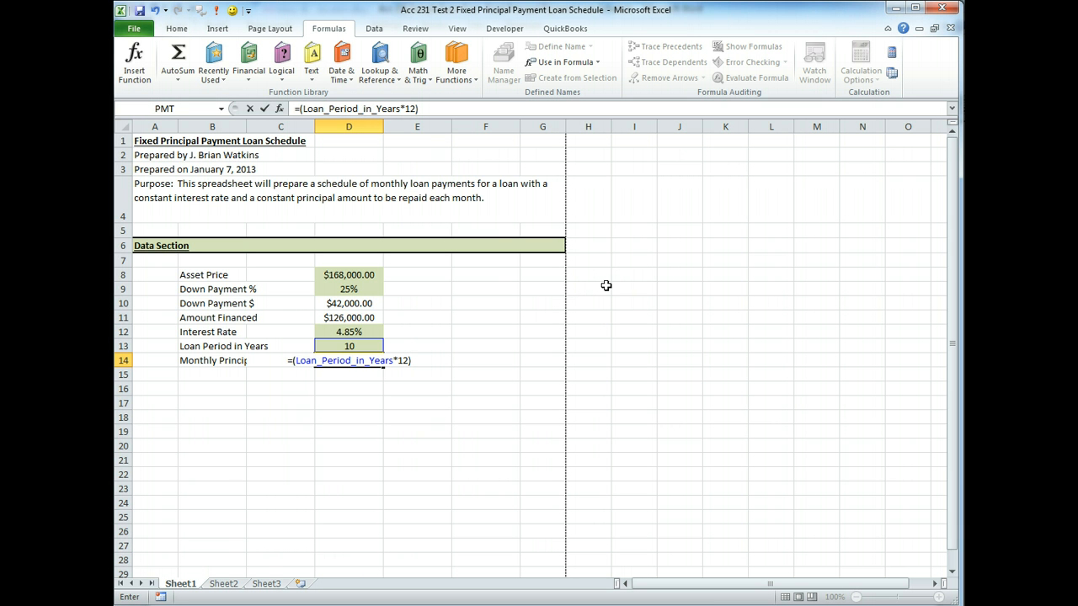
click(291, 360)
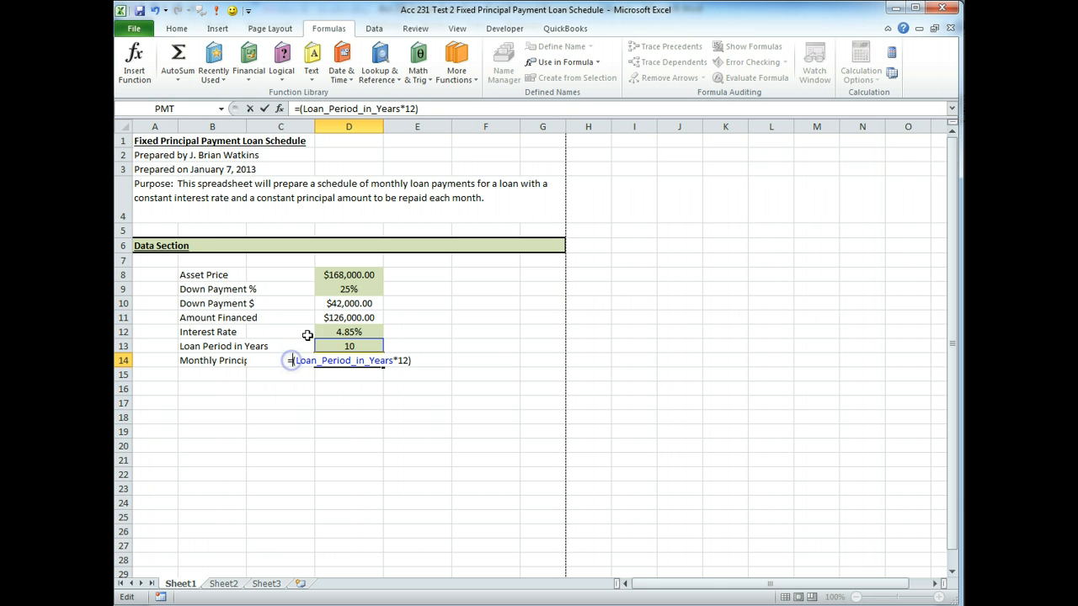
click(349, 275)
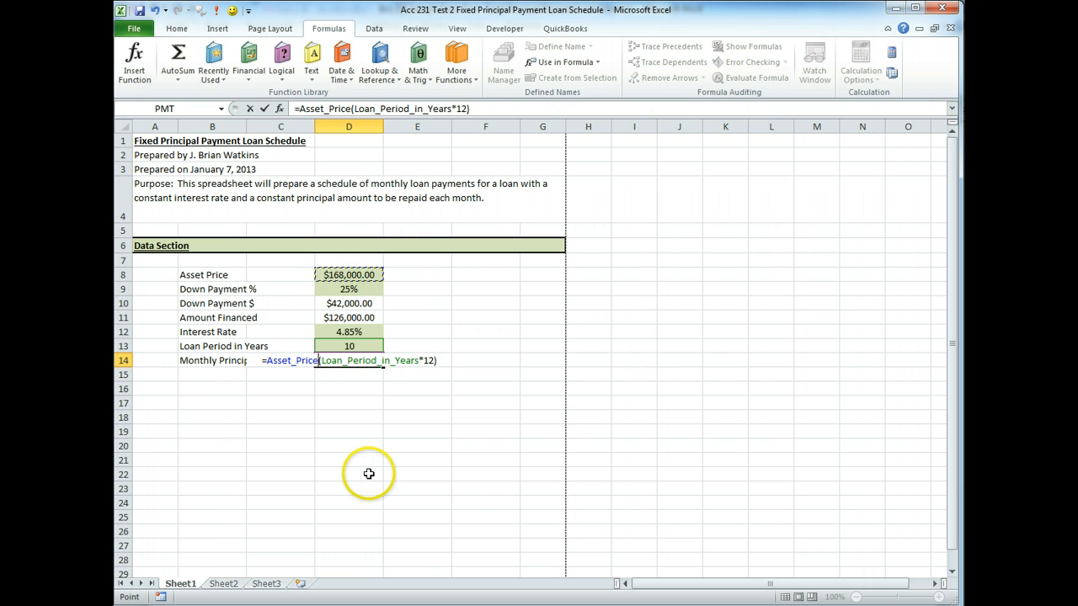
text(/)
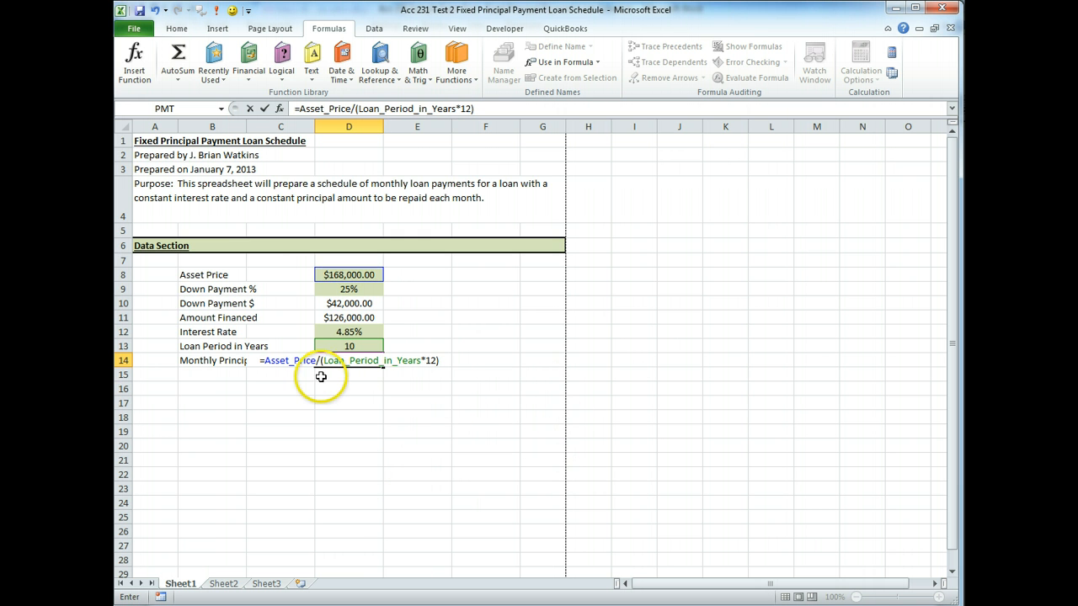
key(Escape)
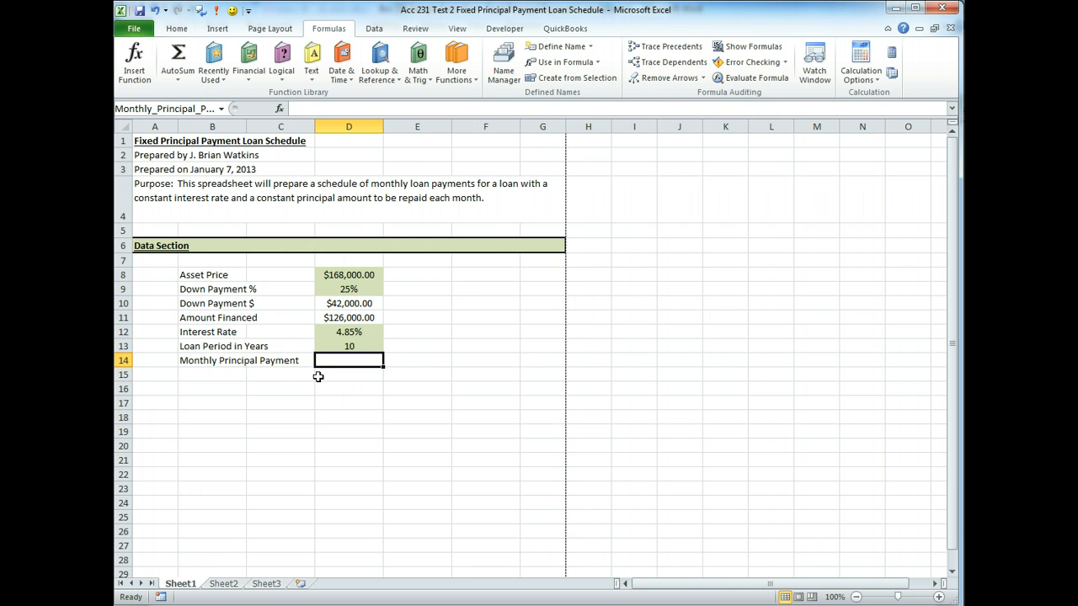
Calculate the monthly principal payment in D14 with the formula =Amount_Financed/(Loan_Period_in_Years*12)
text(=)
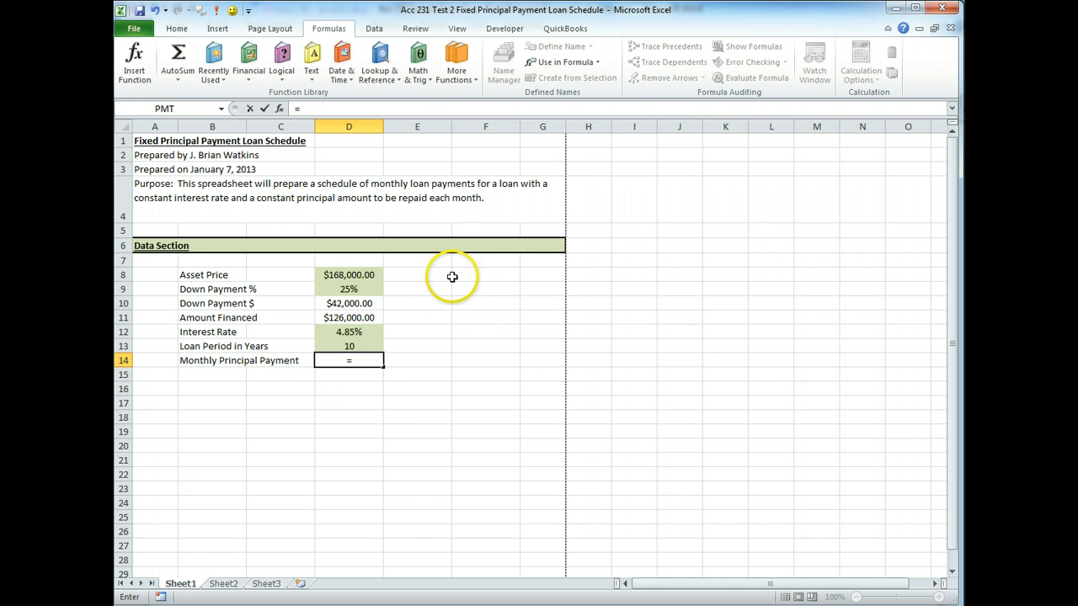
click(349, 318)
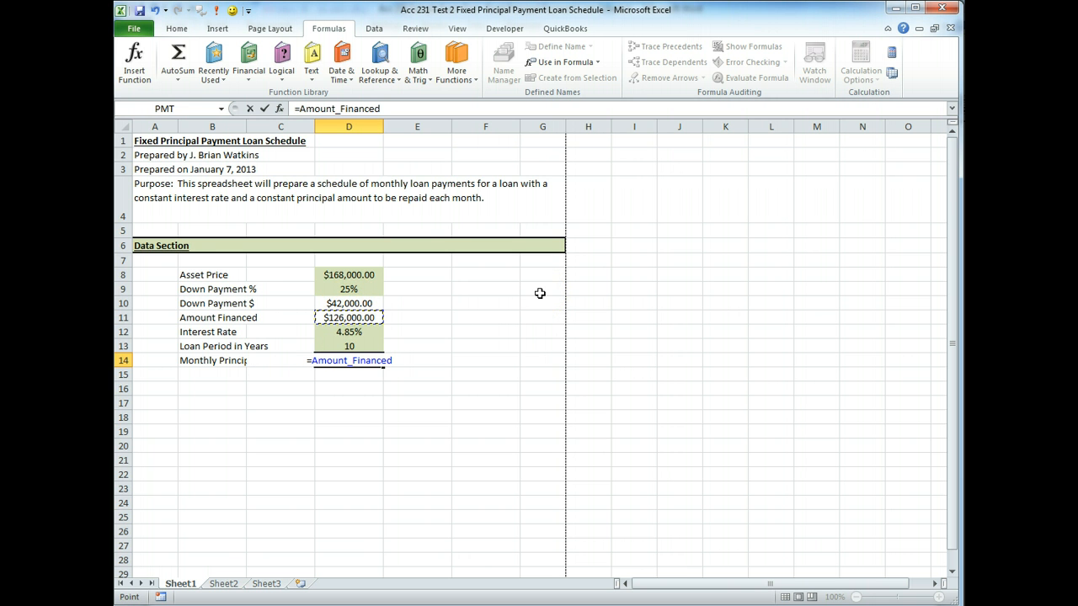
text(/)
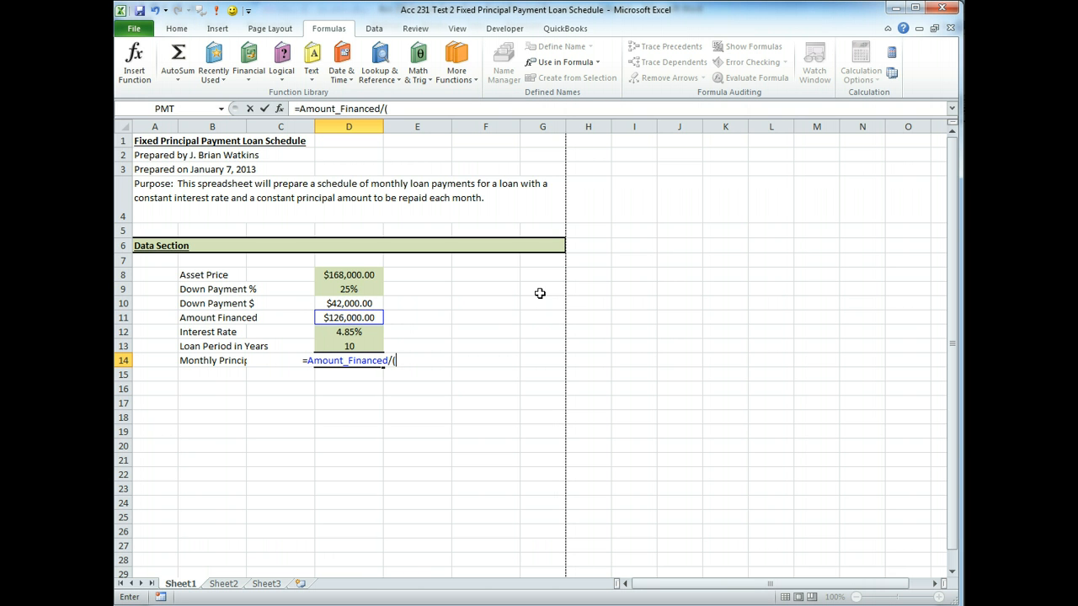
text(()
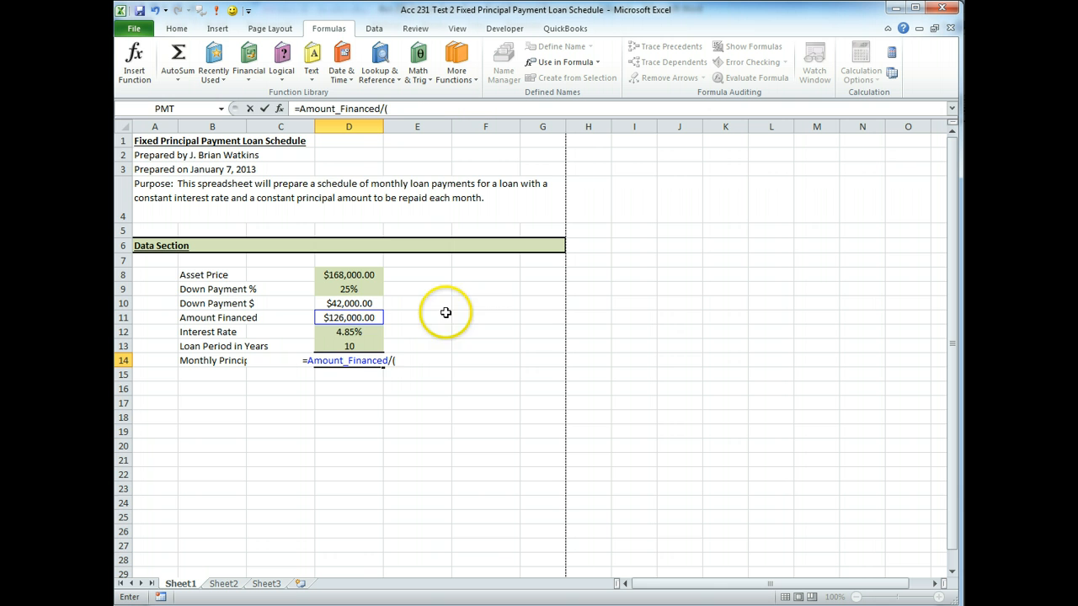
click(368, 346)
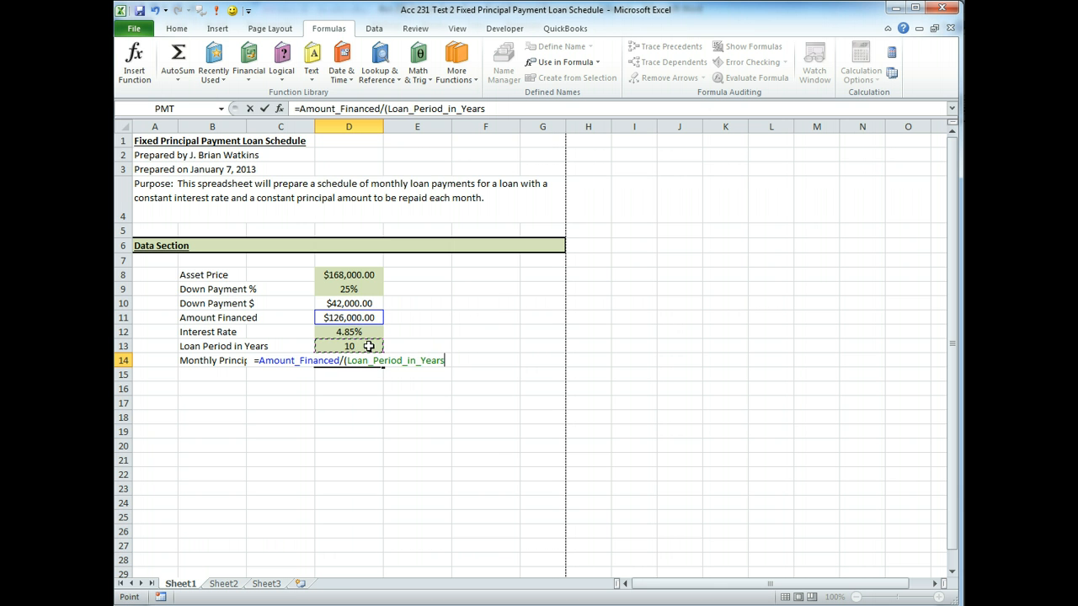
text(*12))
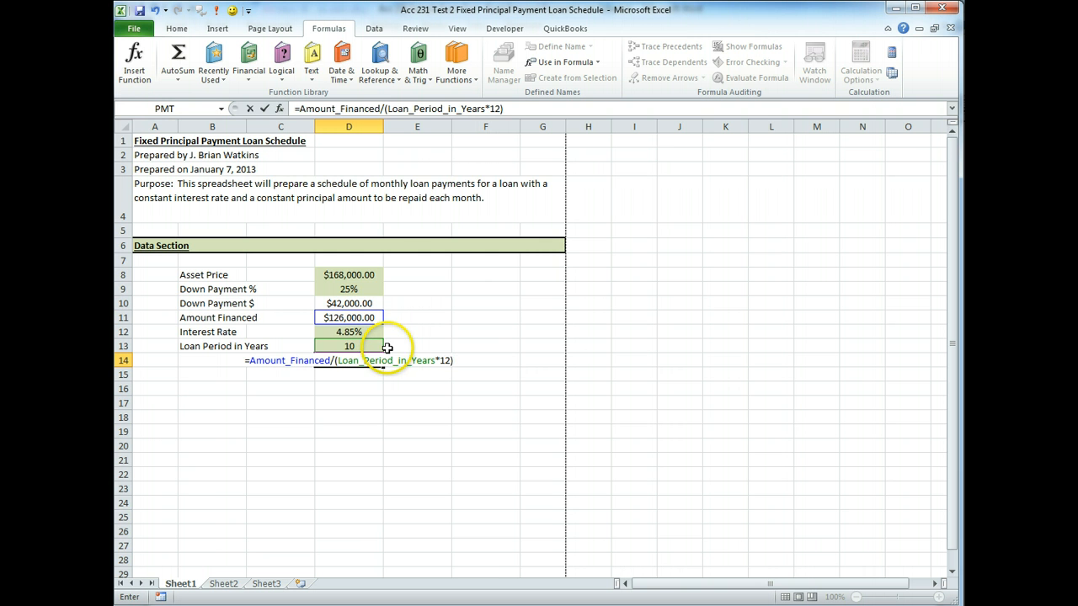
key(Return)
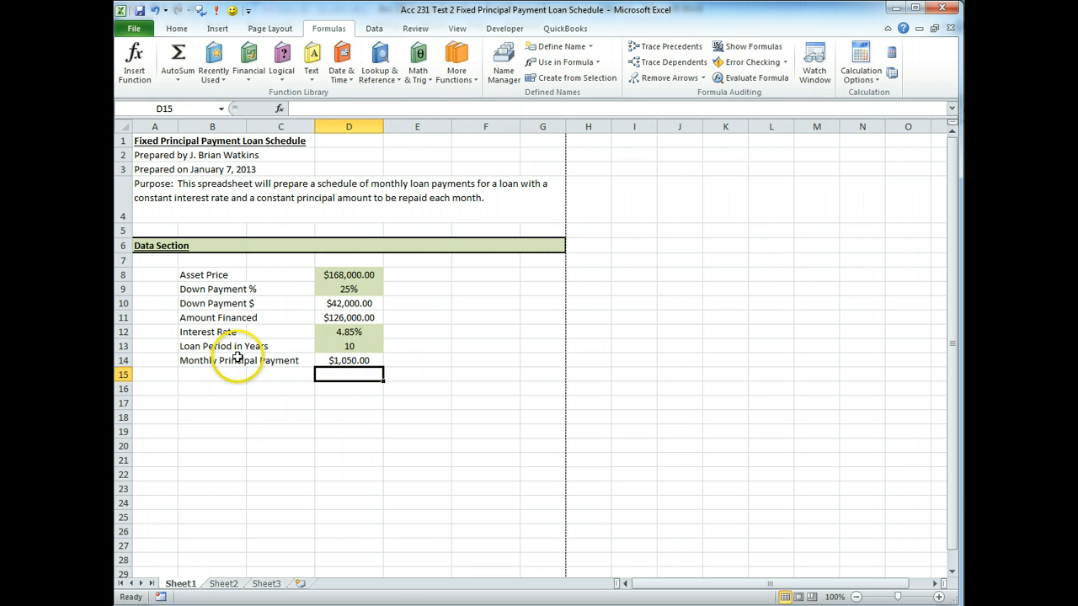
Enter the heading "Answer Section" in cell A16 below the data section
click(160, 391)
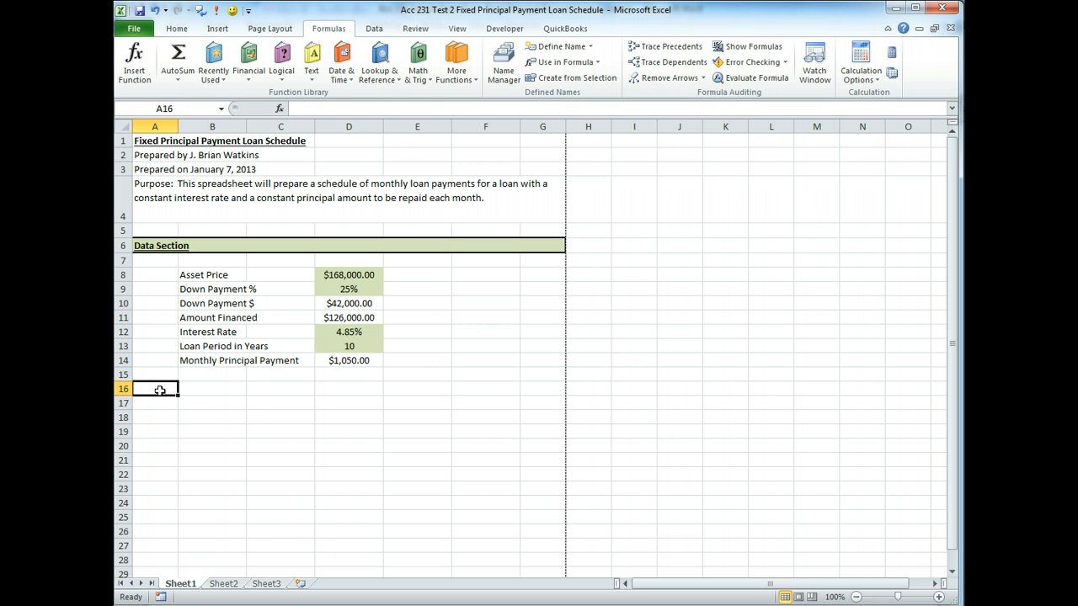
text(Answer Section)
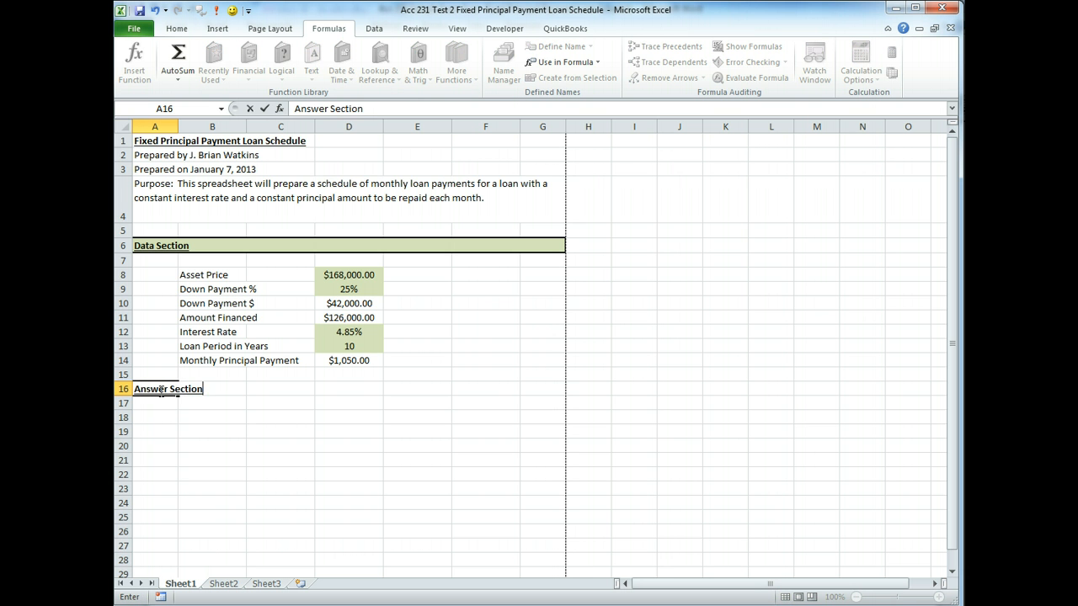
key(Return)
Format the Answer Section heading band across A16:G16 with a light orange fill and an outline border
click(159, 391)
key(shift+Right)
key(shift+Right)
key(shift+Right)
key(shift+Right)
key(shift+Right)
key(shift+Right)
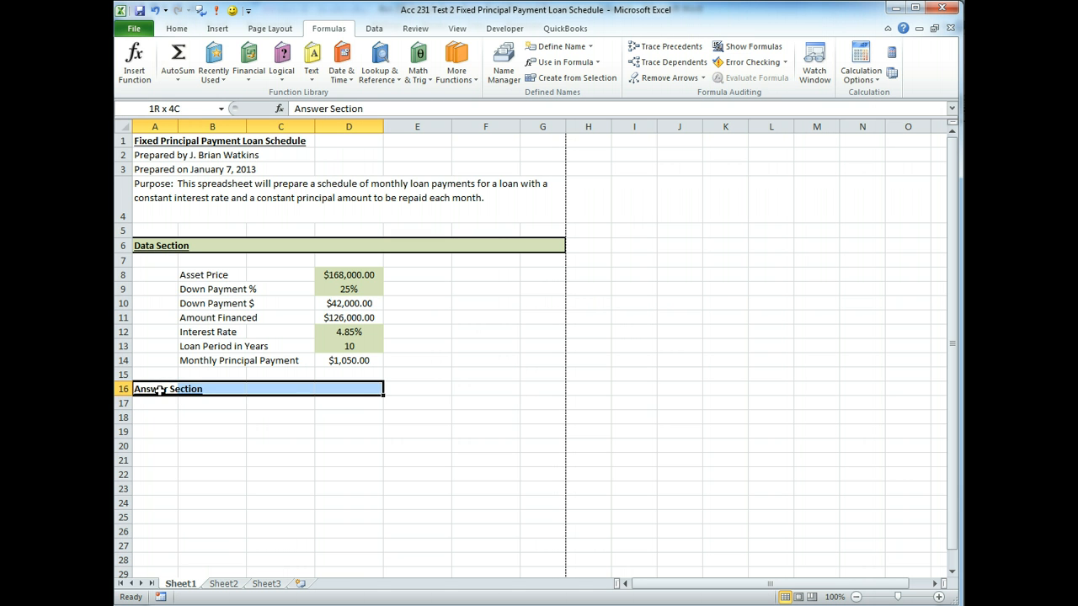
click(177, 29)
click(290, 73)
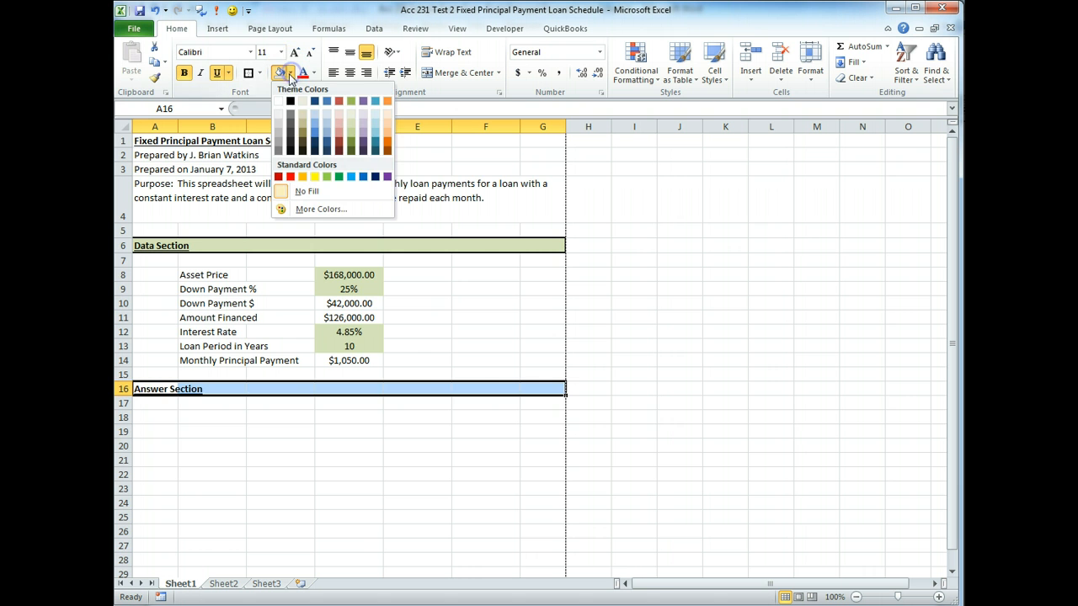
click(386, 128)
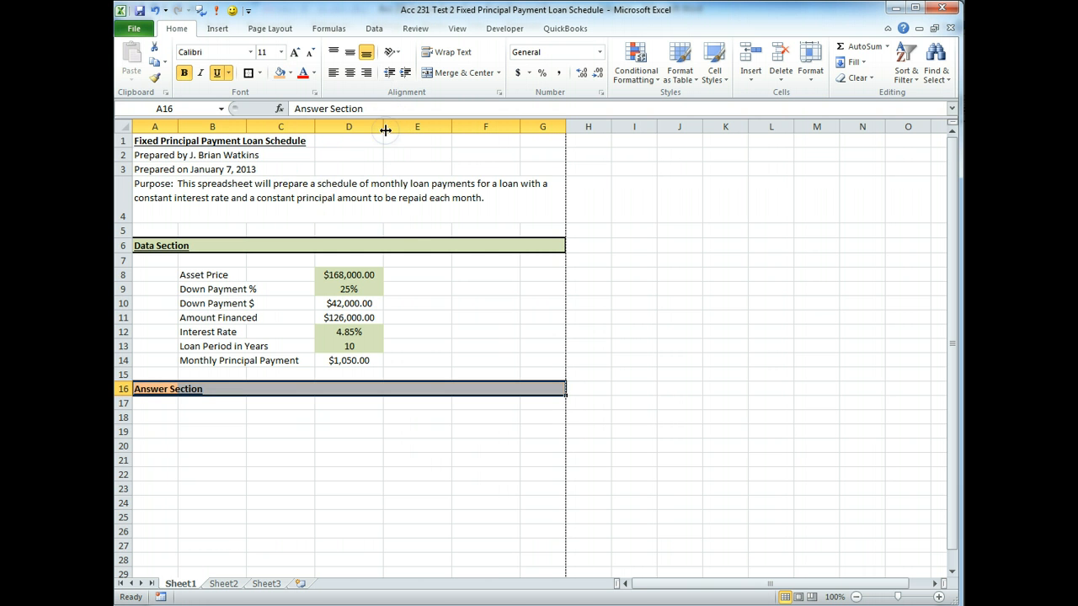
click(248, 73)
Enter the schedule headings Month, Payment, Interest, Principal and Loan Balance across B18:F18
click(212, 418)
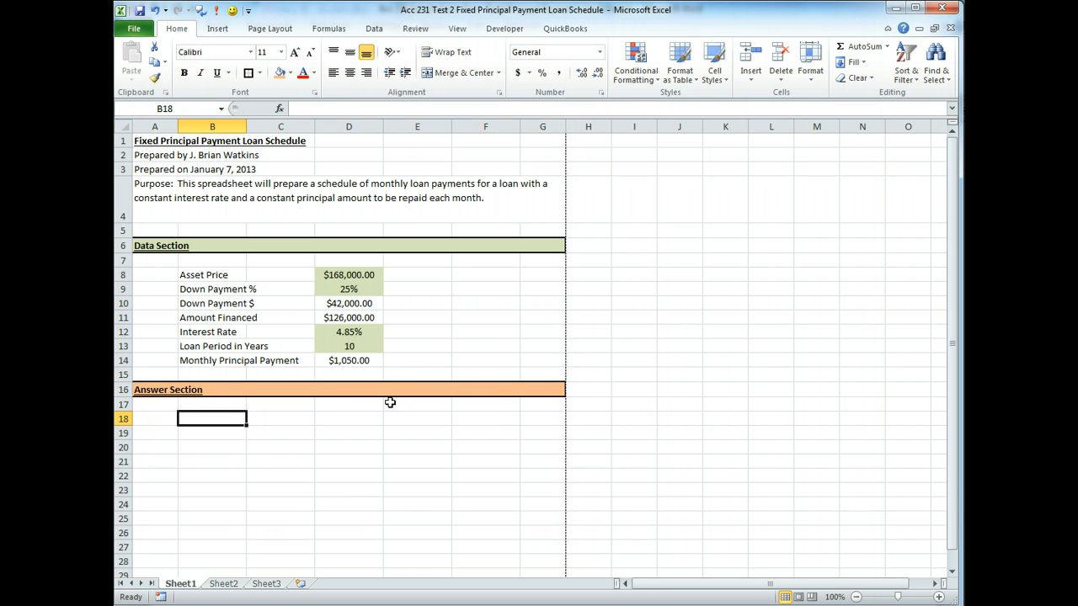
text(Month)
key(Tab)
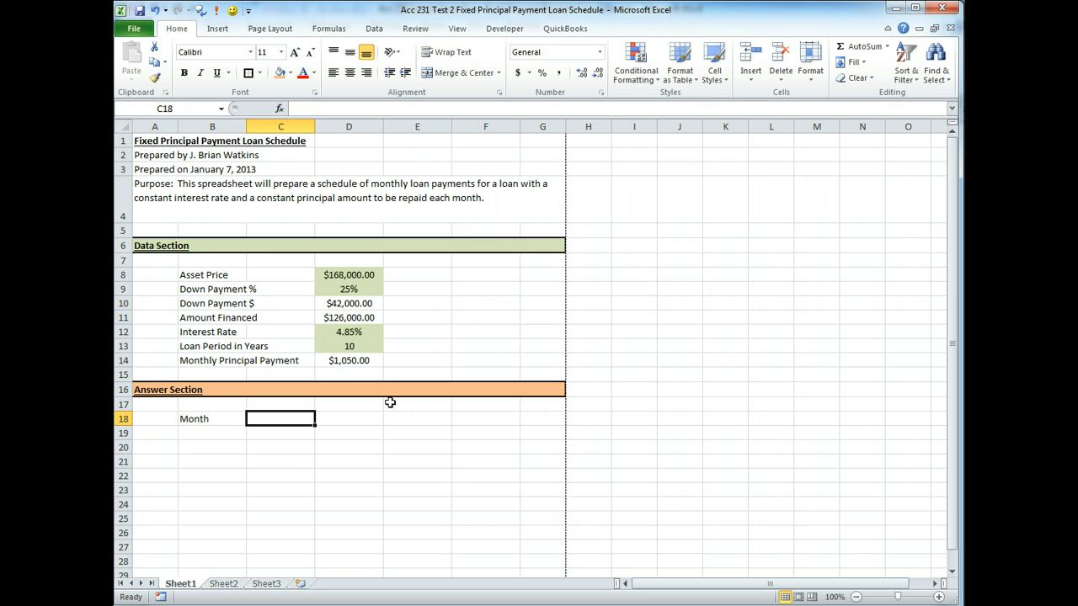
text(Payment)
key(Tab)
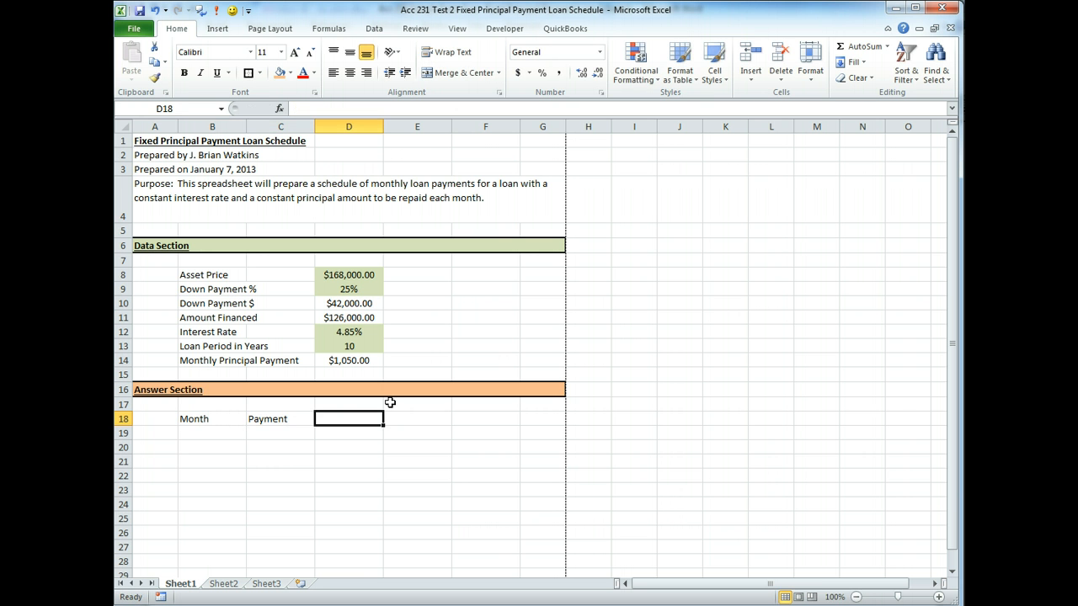
text(Interes)
text(t)
key(Tab)
text(Prin)
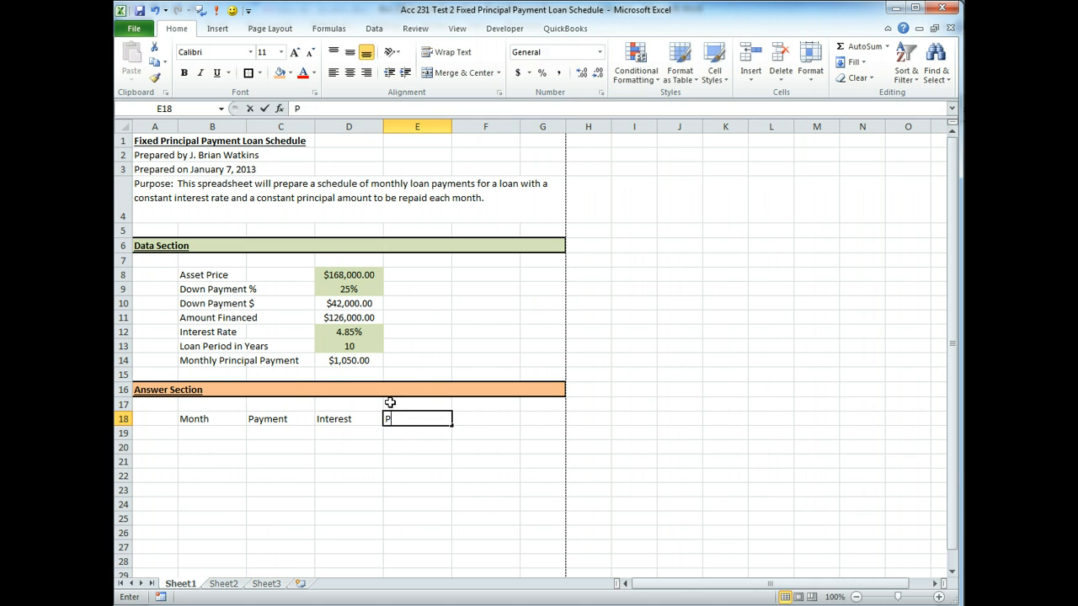
key(Tab)
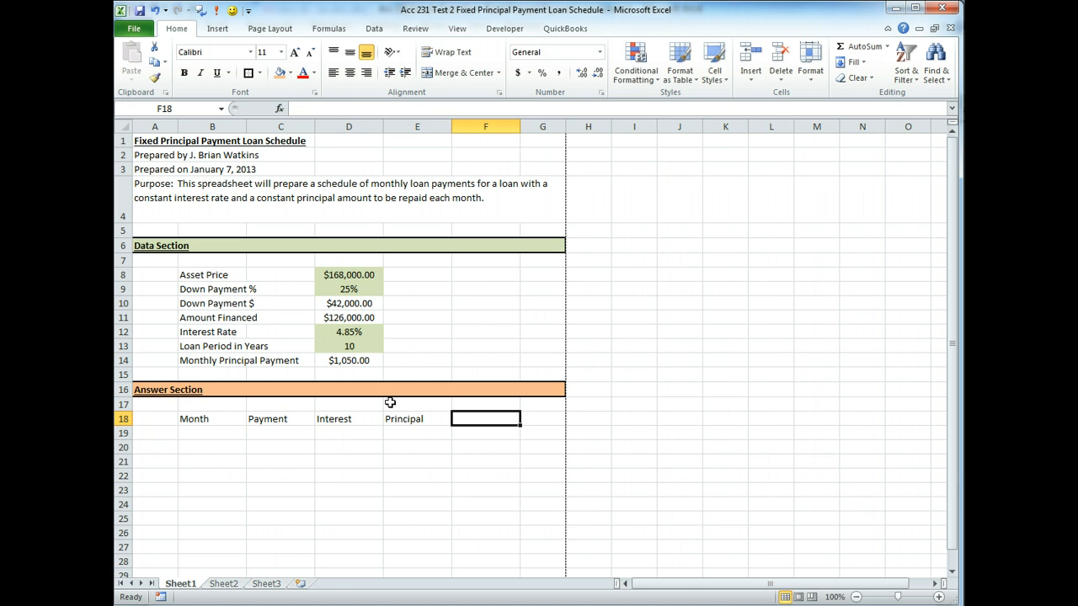
text(Lo)
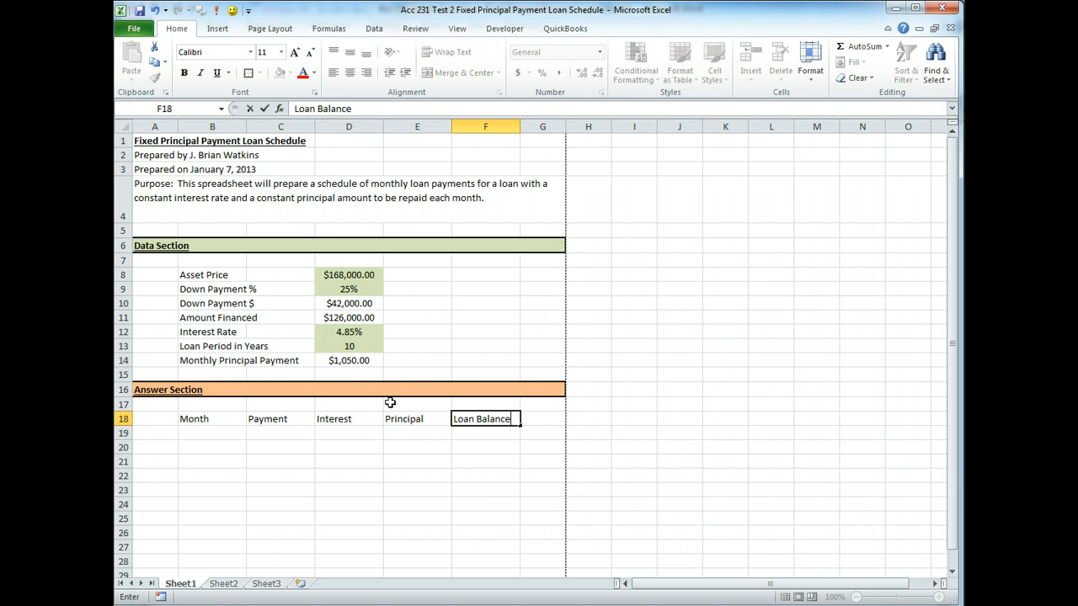
text(an Balance)
key(Return)
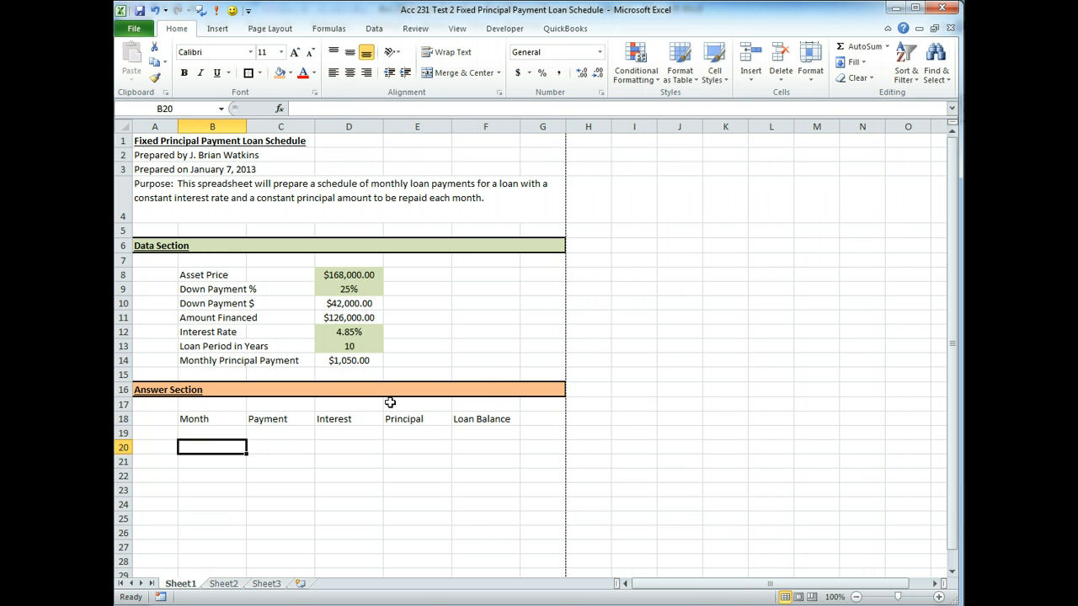
Center, bold and underline the schedule column headings in B18:F18
key(Up)
key(Up)
key(shift+Right)
key(shift+Right)
key(shift+Right)
key(shift+Right)
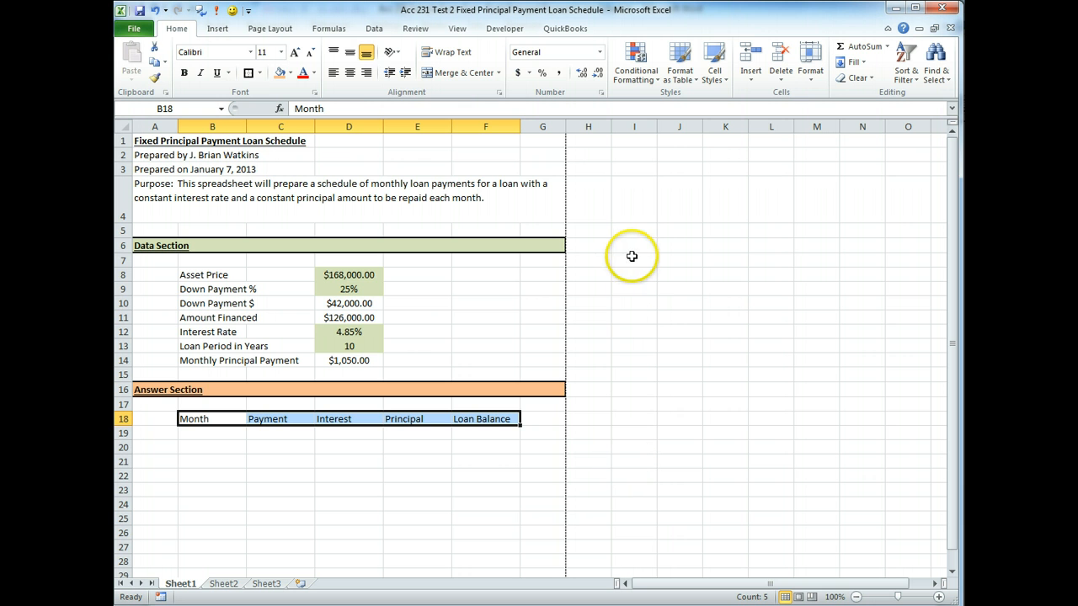
click(349, 74)
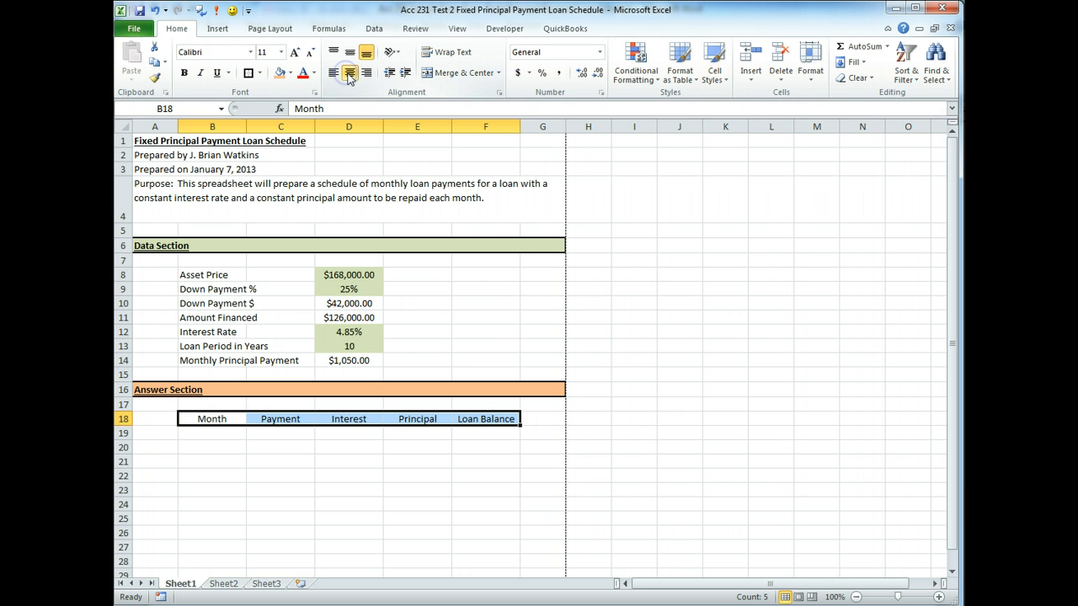
click(182, 74)
click(216, 73)
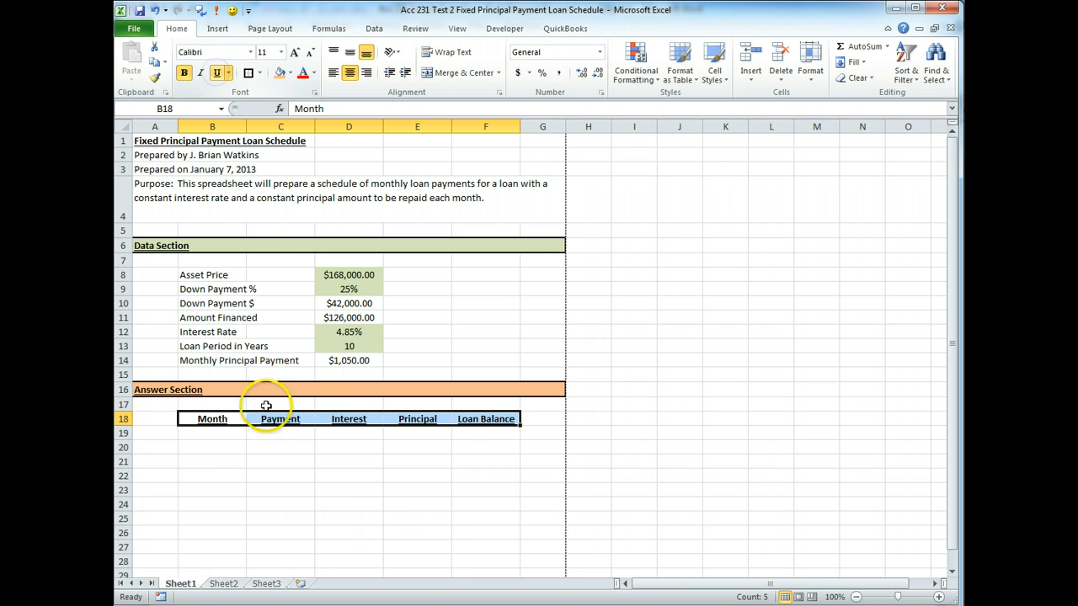
click(380, 505)
Enter 0 as the starting month in B19 and center it
click(212, 432)
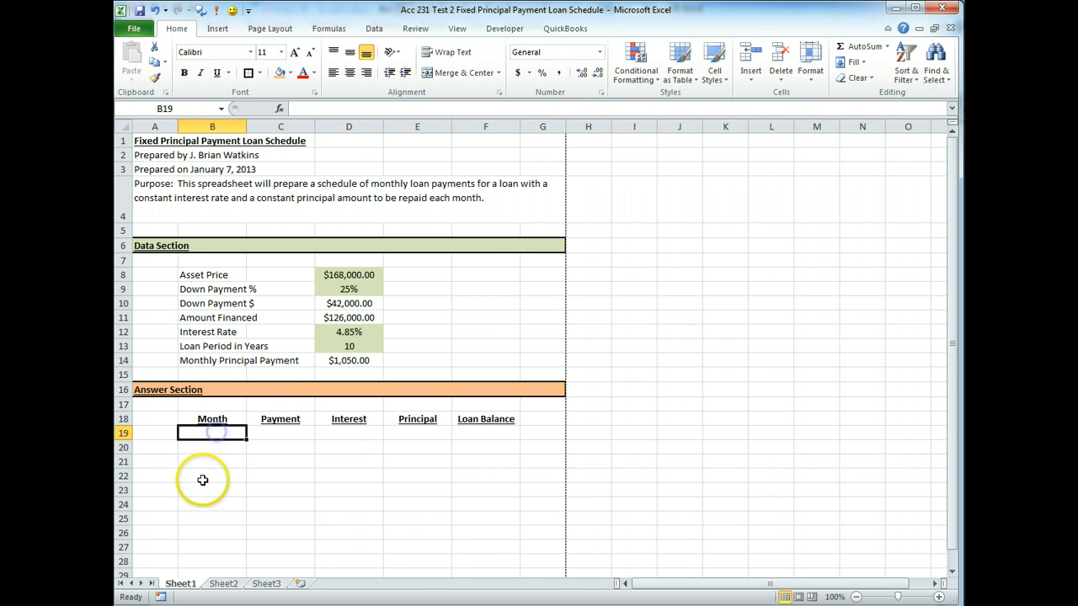
text(0)
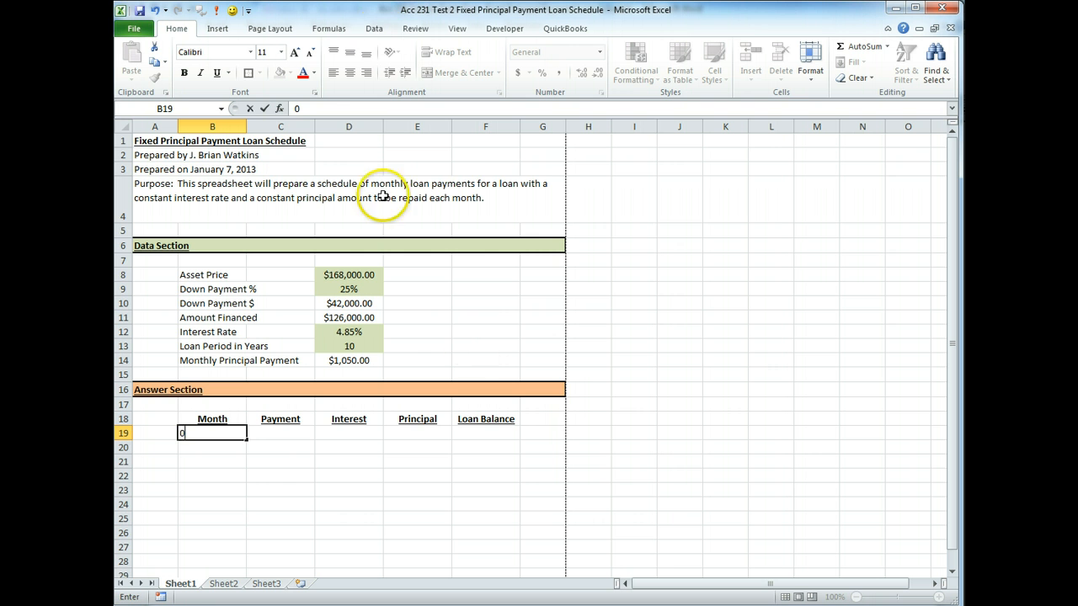
key(Return)
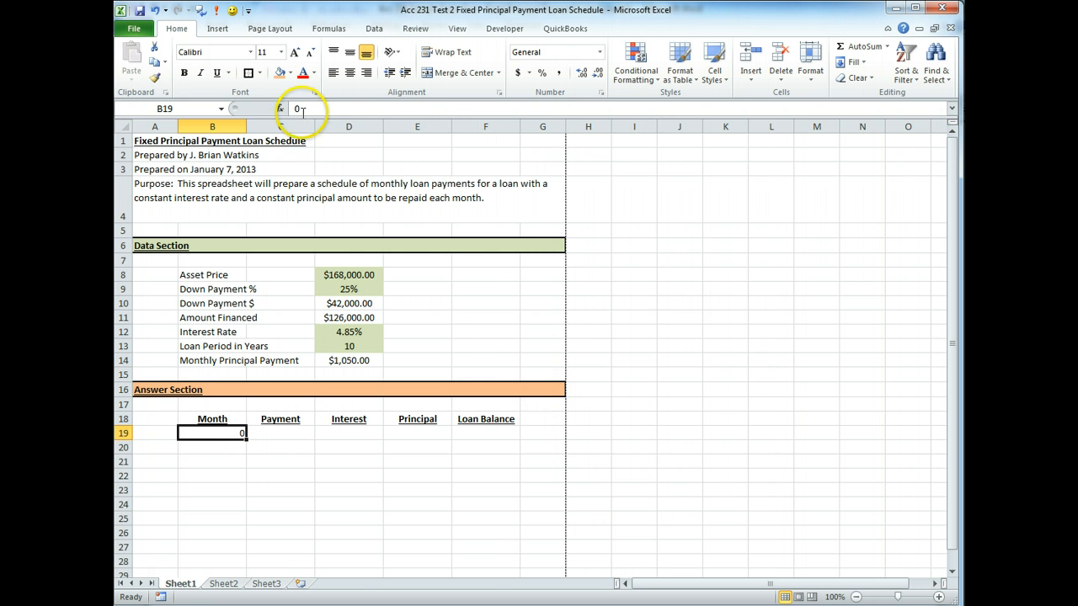
click(350, 72)
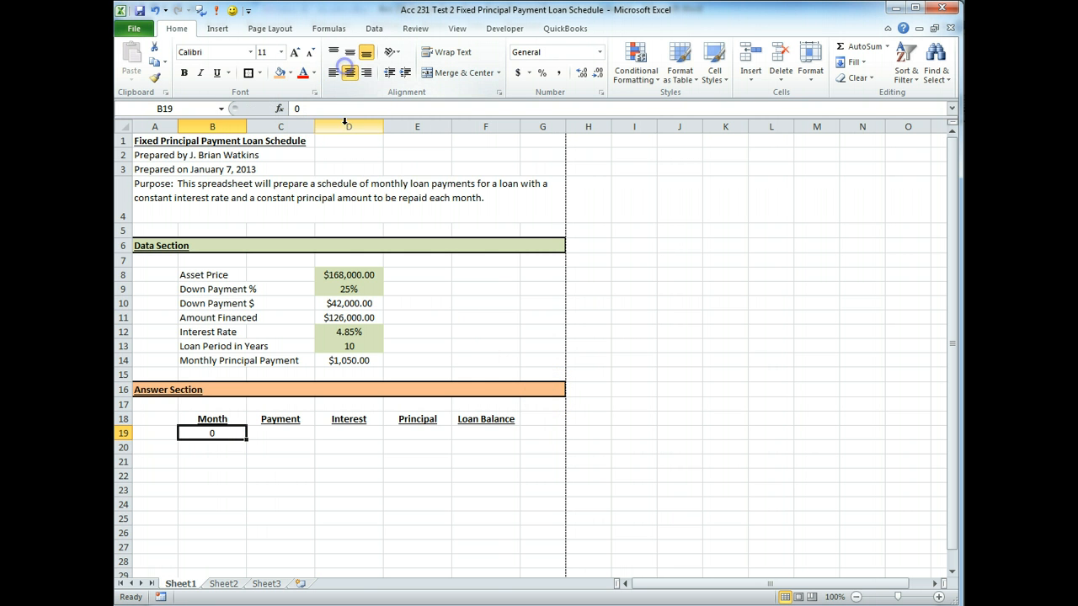
Enter months 1 and 2 in B20 and B21 and center both cells
click(207, 447)
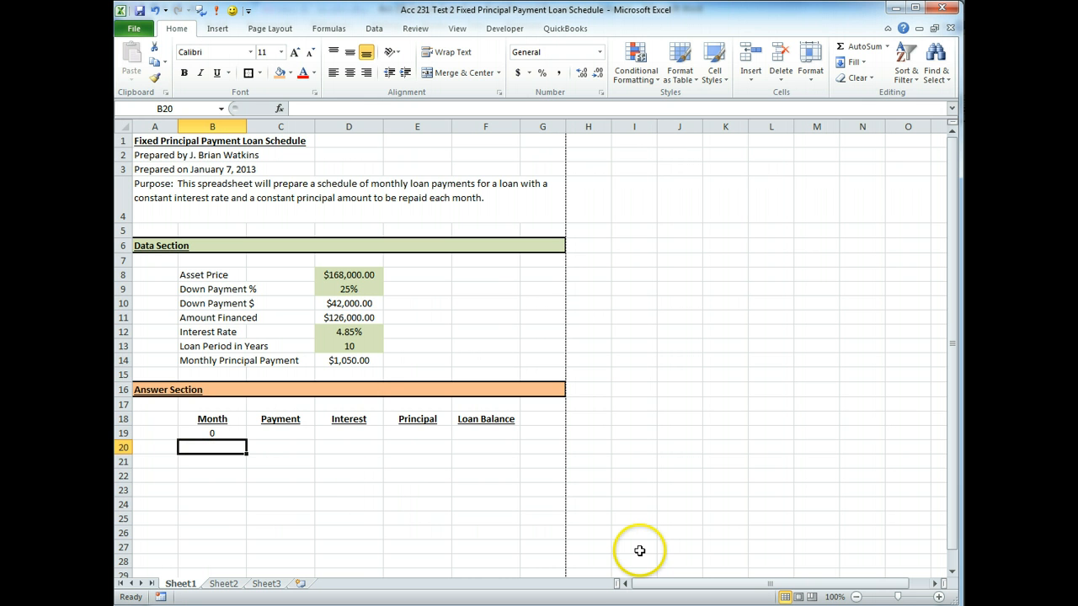
click(351, 347)
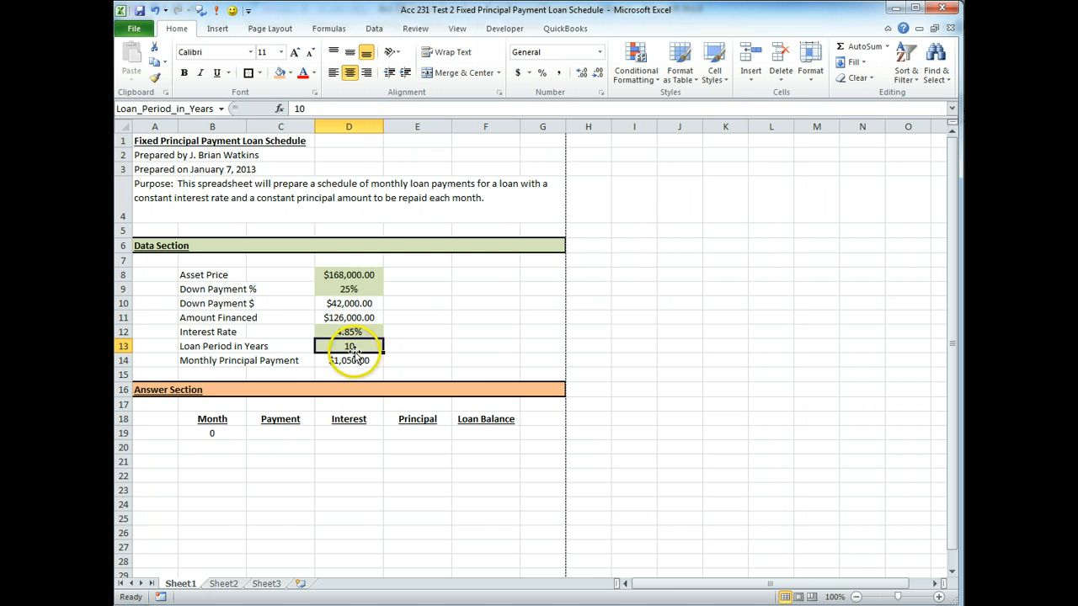
click(227, 445)
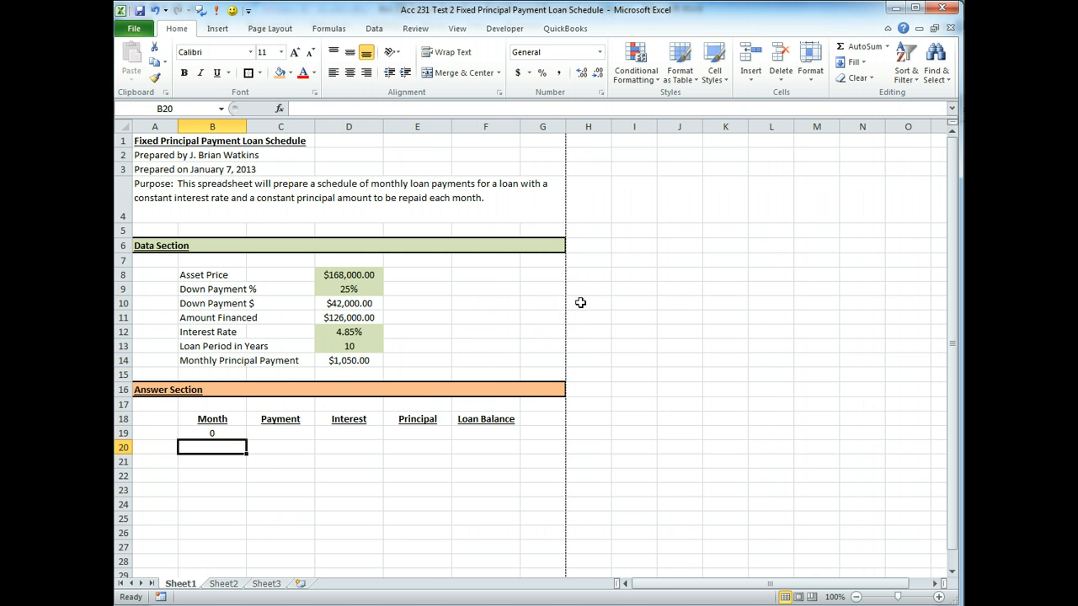
text(1)
key(Return)
text(2)
key(Up)
key(shift+Down)
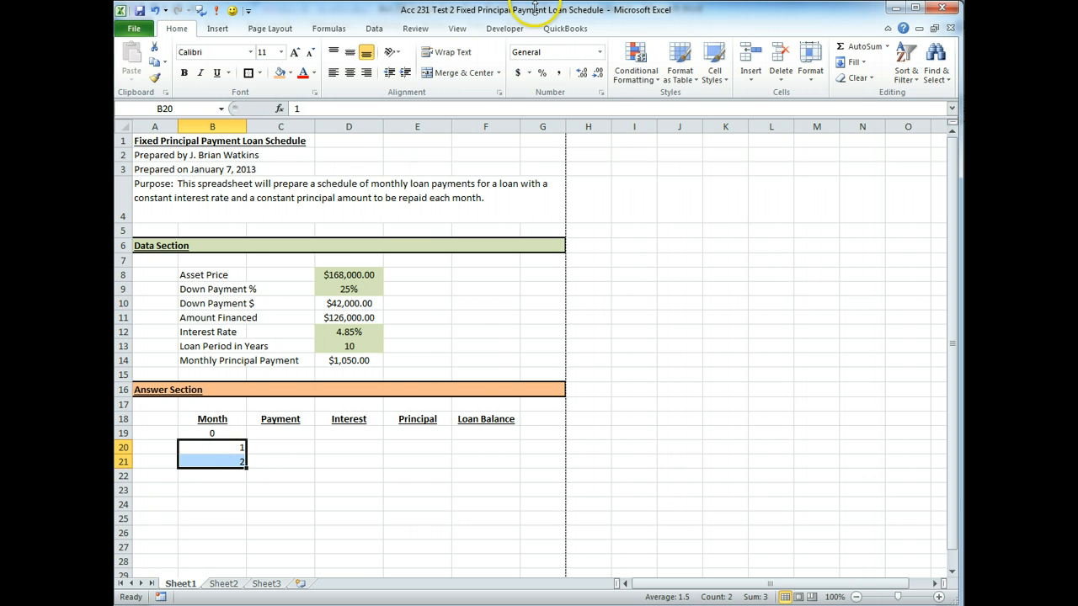
click(349, 73)
Extend the month series from B19:B21 down the Month column to month 360 in B379
click(223, 433)
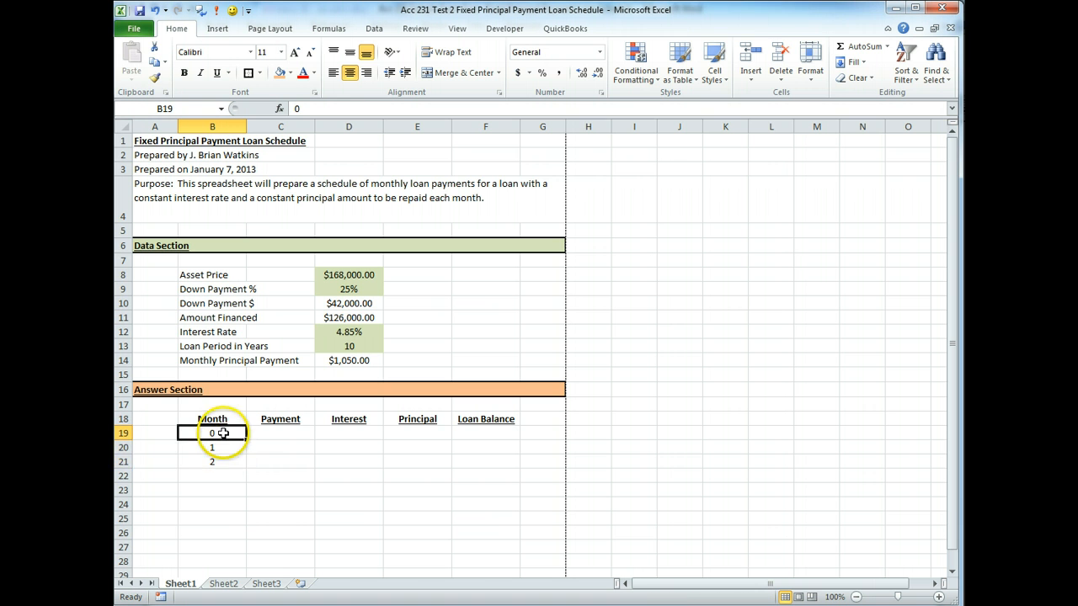
drag(223, 433, 240, 255)
scroll(464, 345, up, 20)
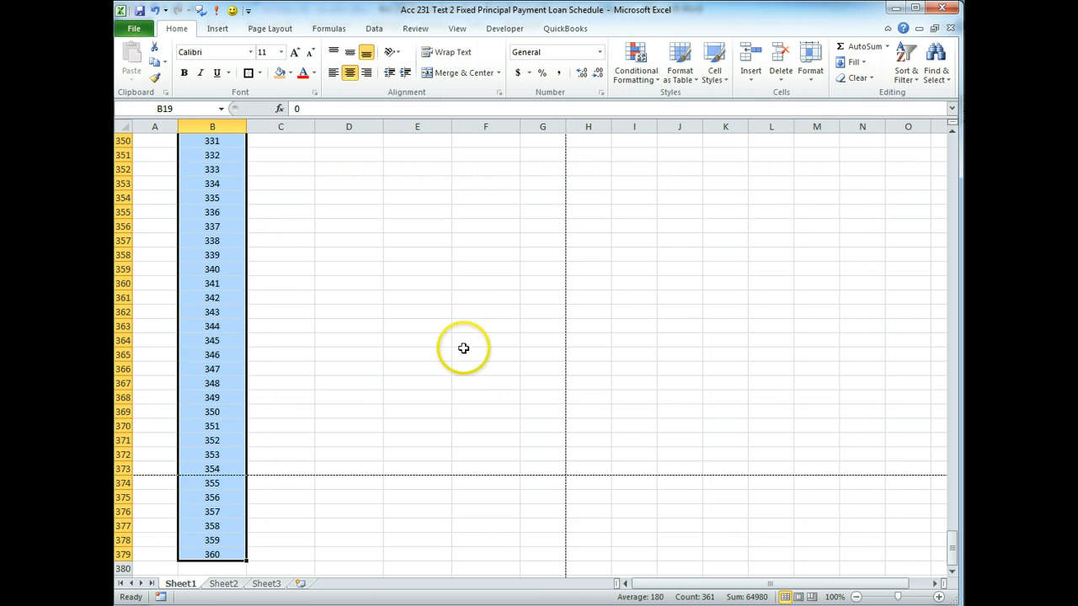
scroll(463, 350, up, 20)
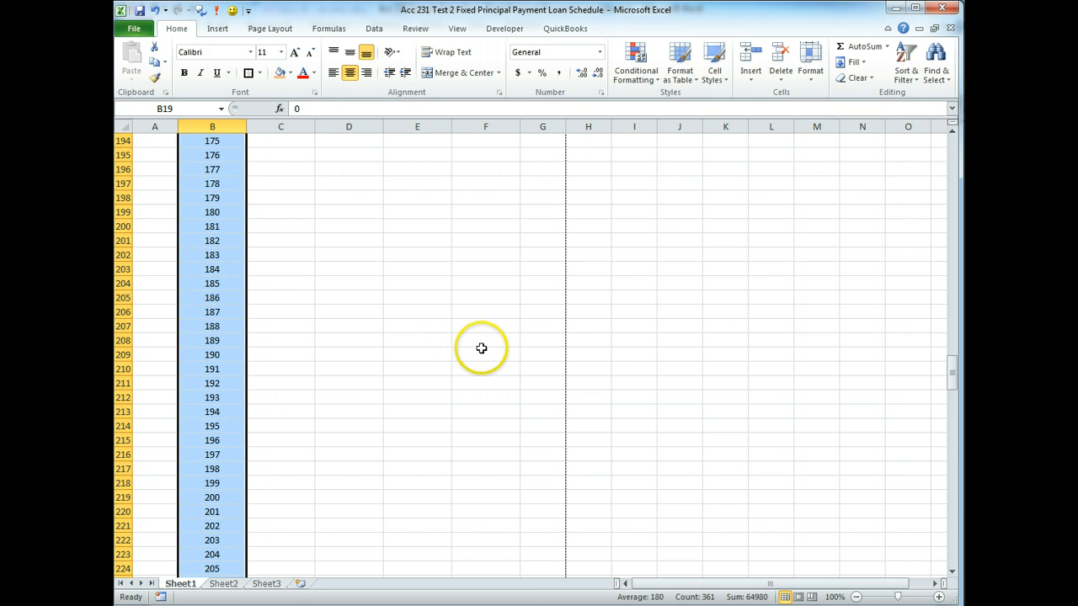
drag(953, 330, 954, 333)
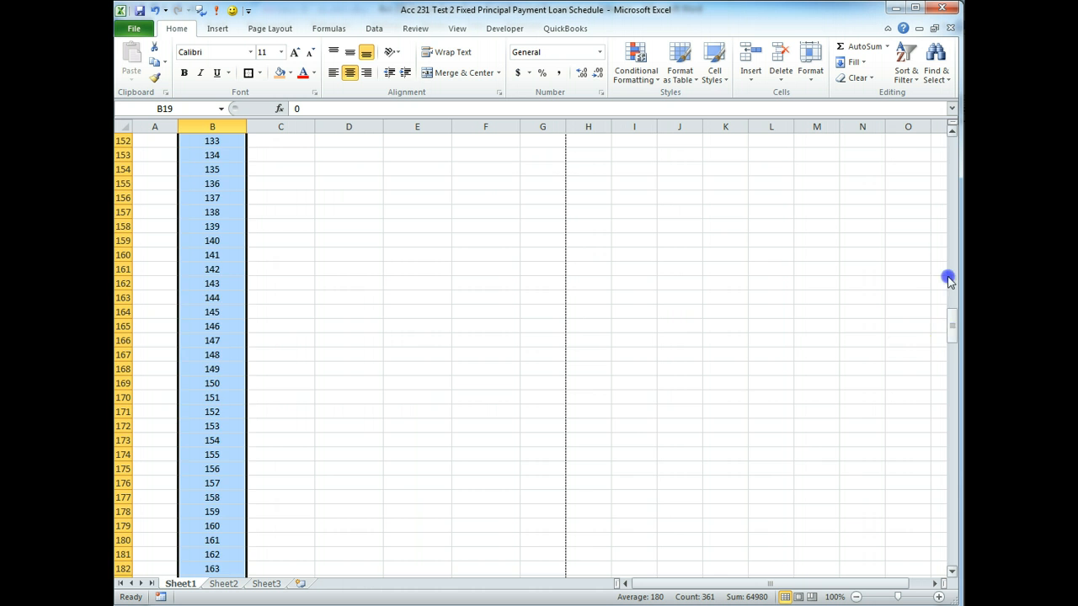
drag(948, 280, 945, 158)
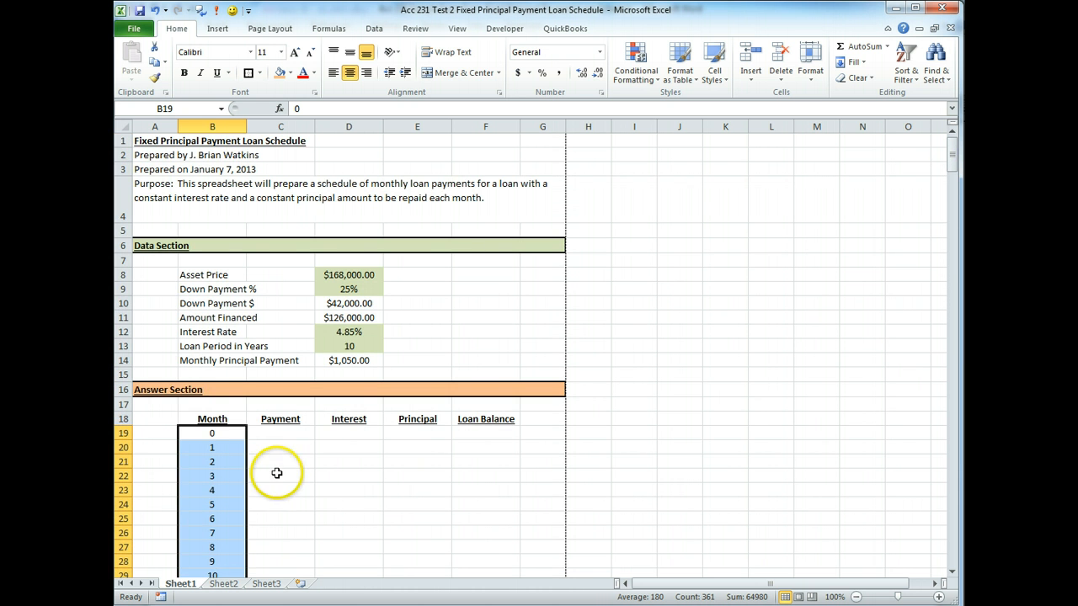
Set the month 0 loan balance in F19 to =Amount_Financed and format it in comma style with two decimals
click(505, 433)
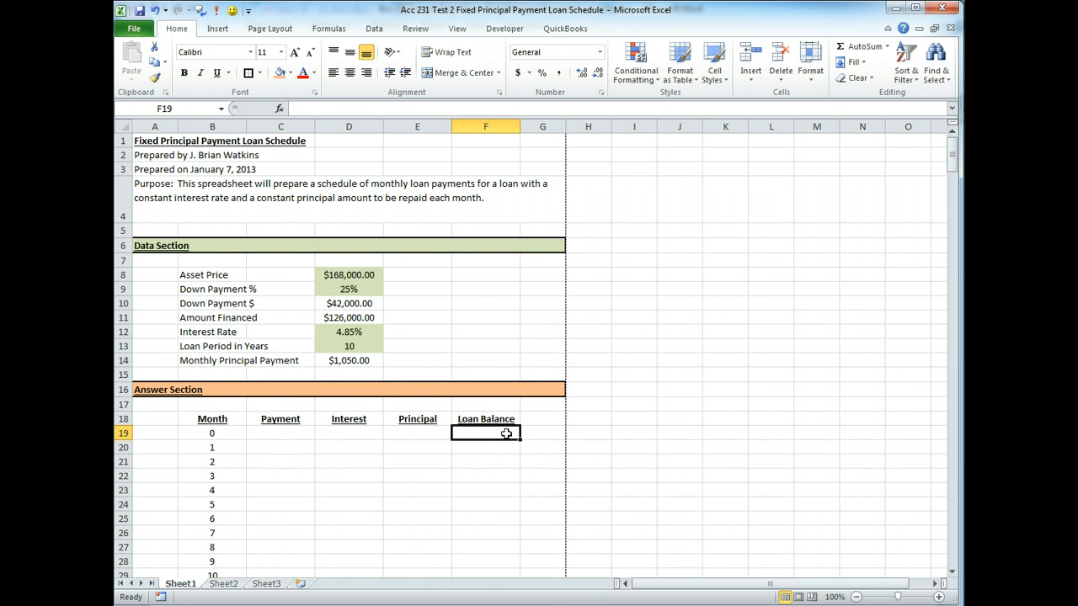
text(=)
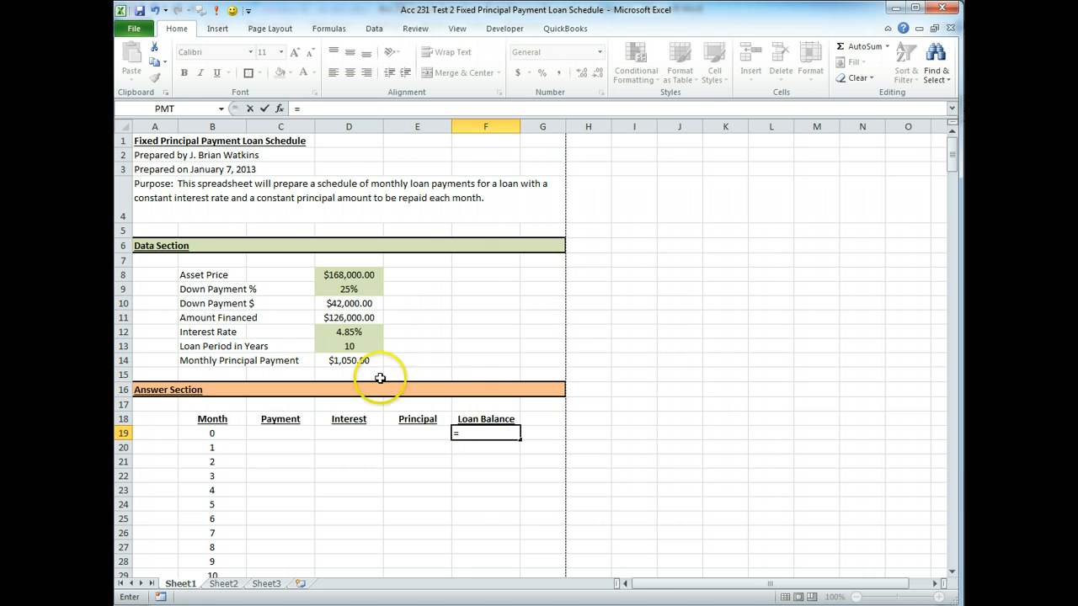
click(369, 318)
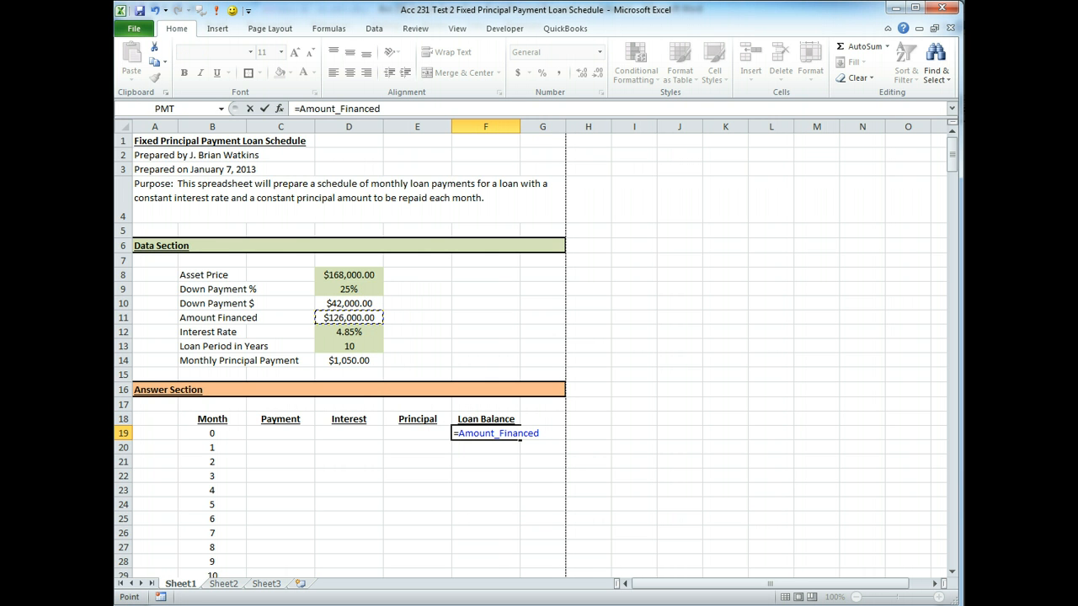
key(ctrl+Return)
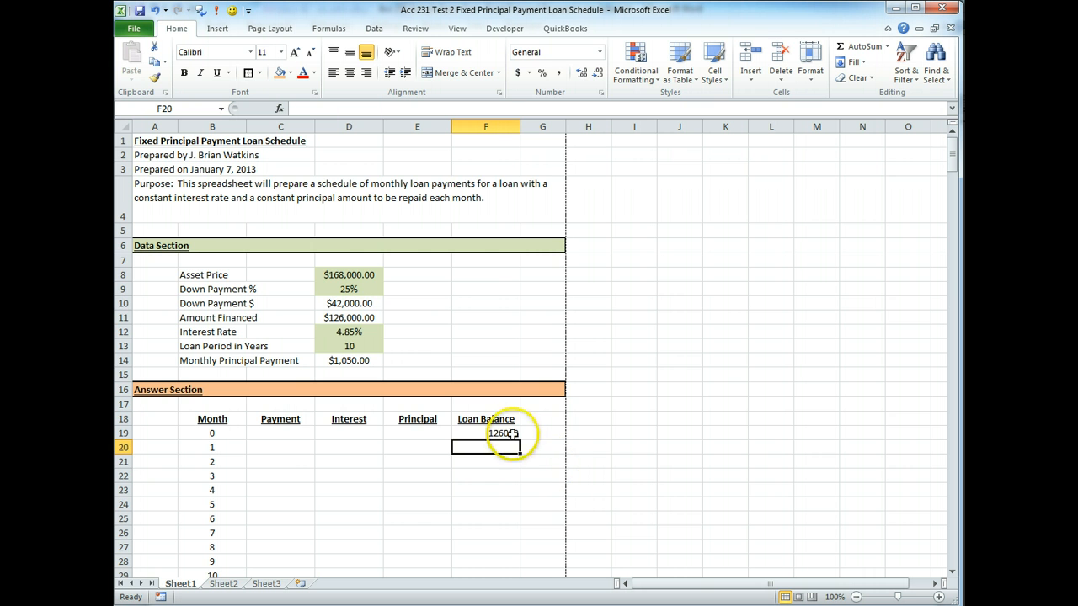
click(558, 73)
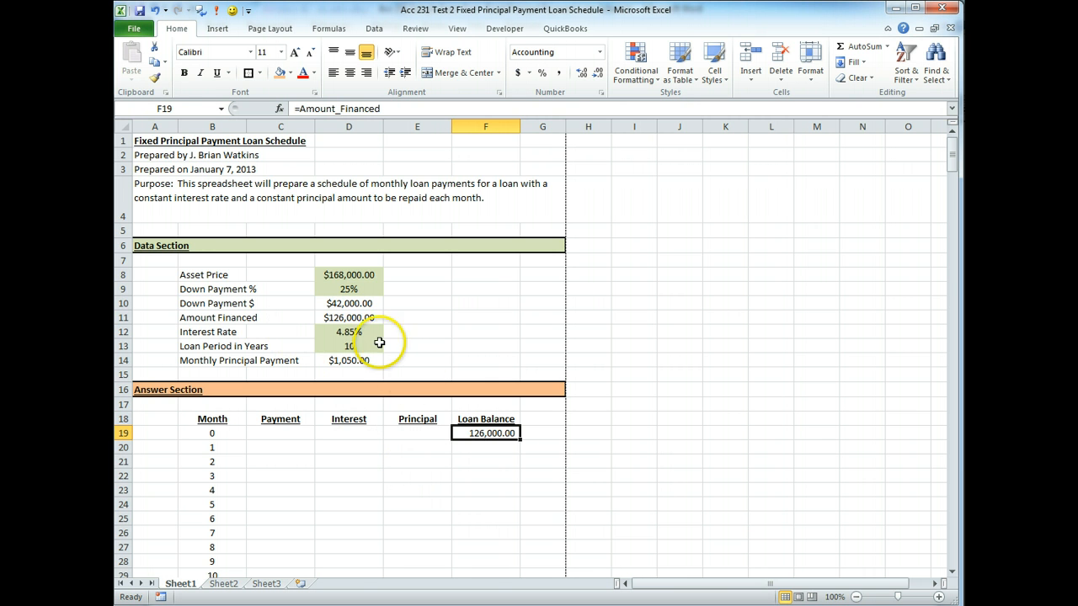
Enter the formula =Monthly_Principal_Payment in E20 as the principal for month 1
click(421, 448)
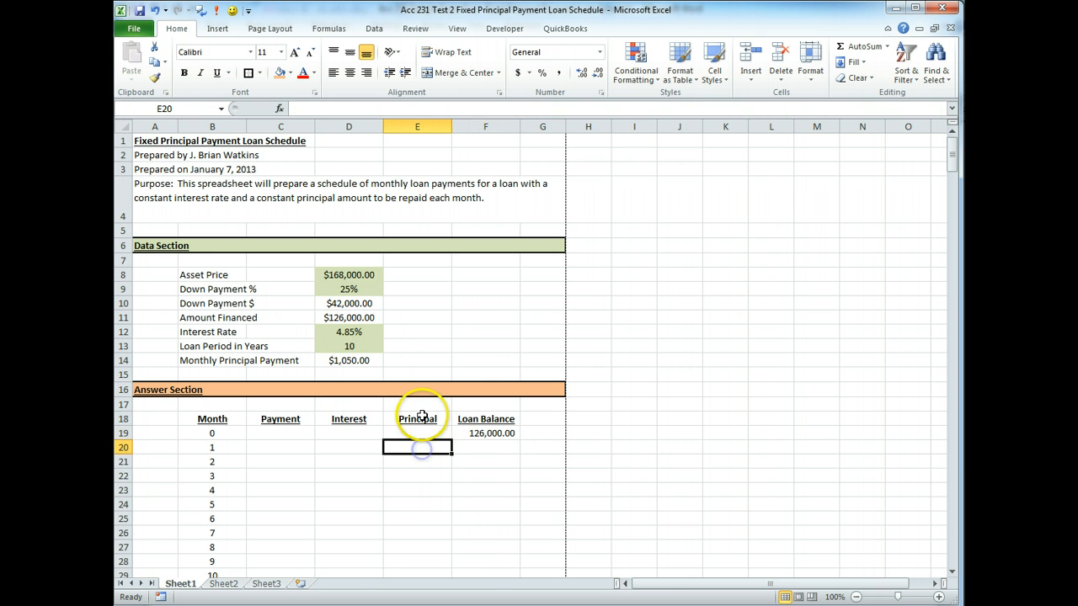
text(=)
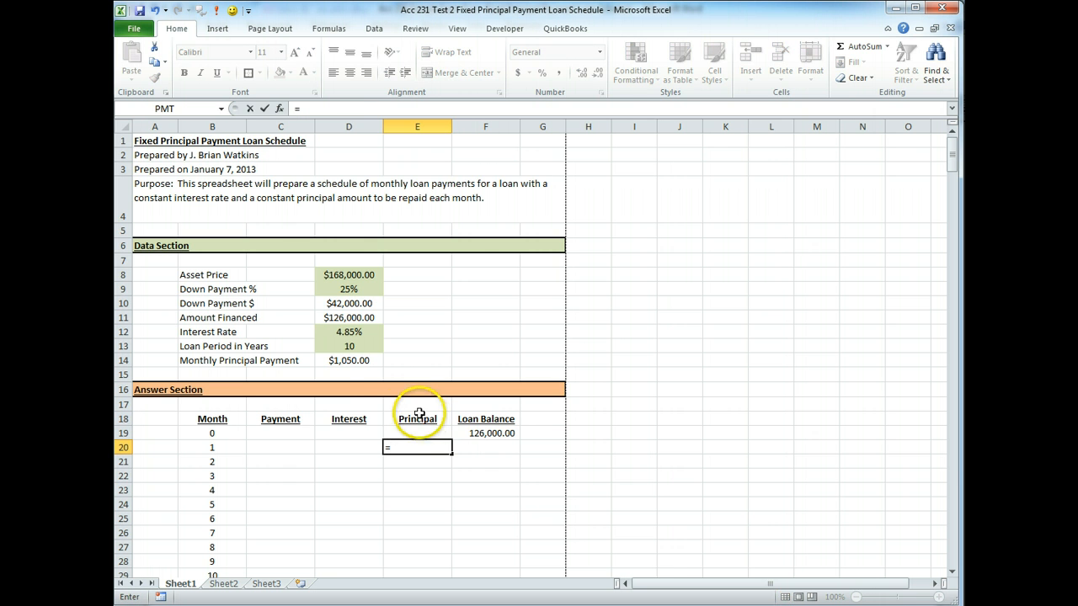
click(352, 360)
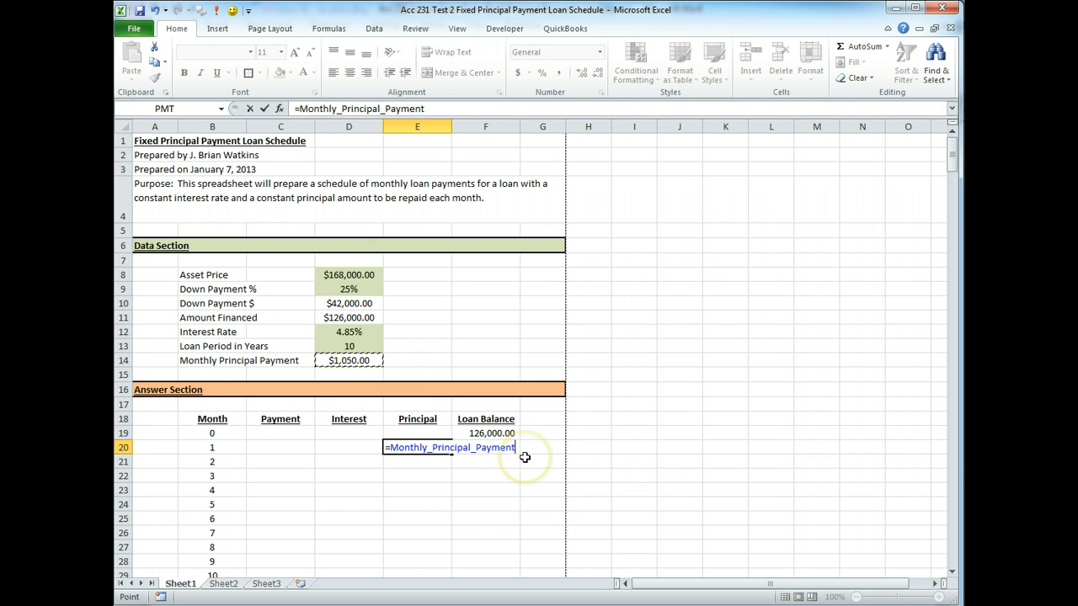
key(Return)
click(433, 447)
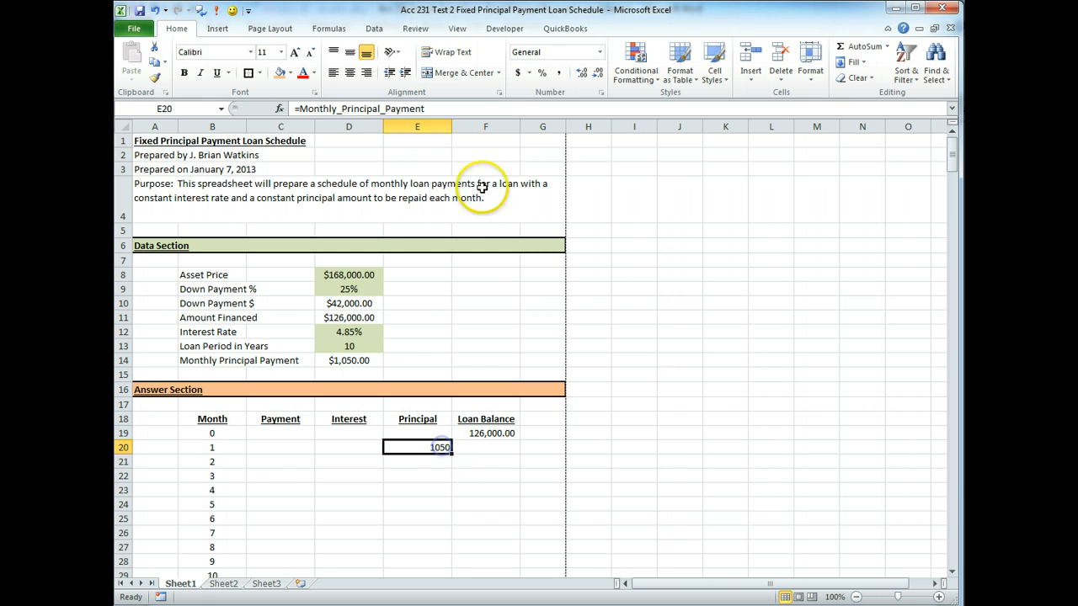
Format the month 1 principal in E20 in comma style and enter =F19*(Interest_Rate/12) in D20 as the month 1 interest
click(558, 72)
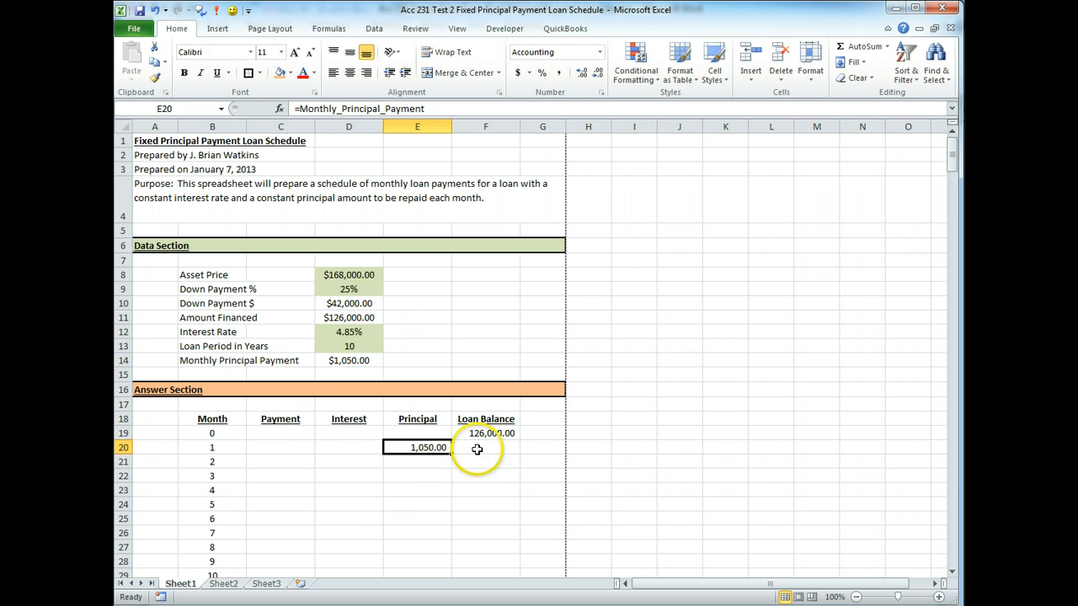
click(338, 447)
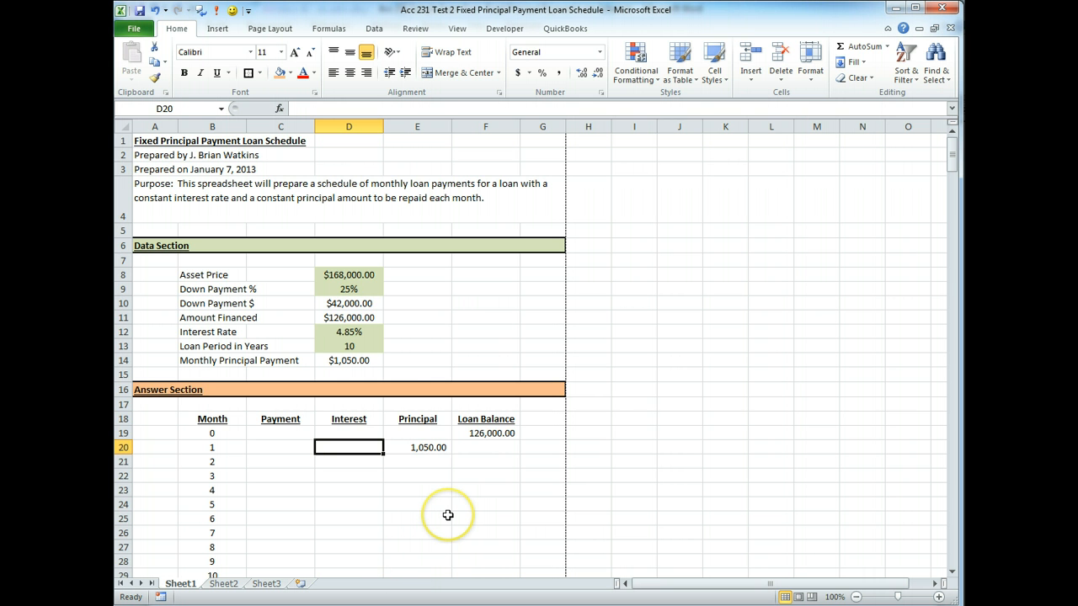
text(=)
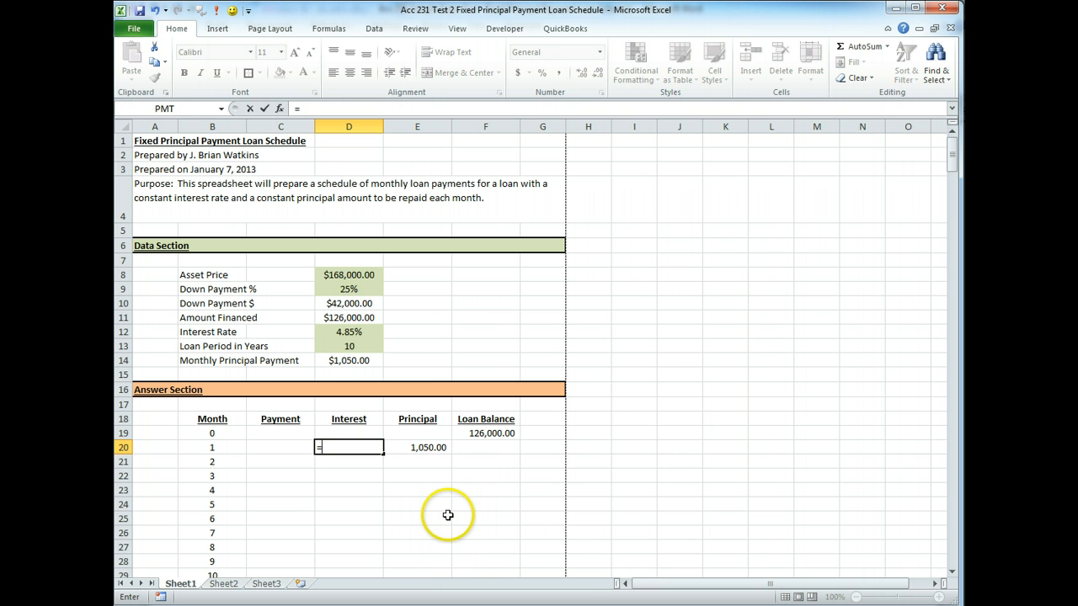
click(489, 433)
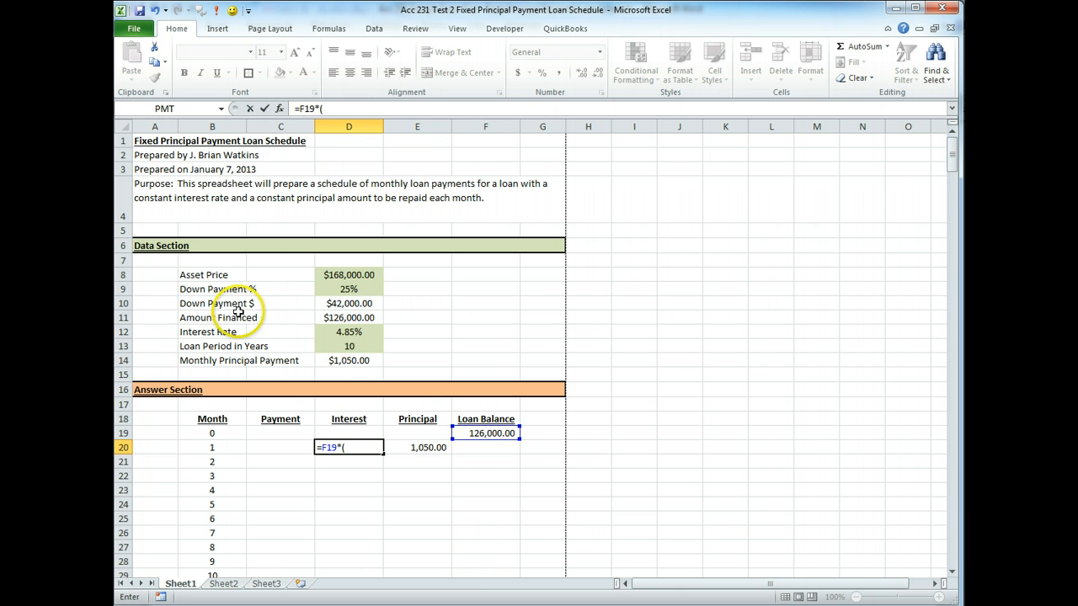
click(348, 332)
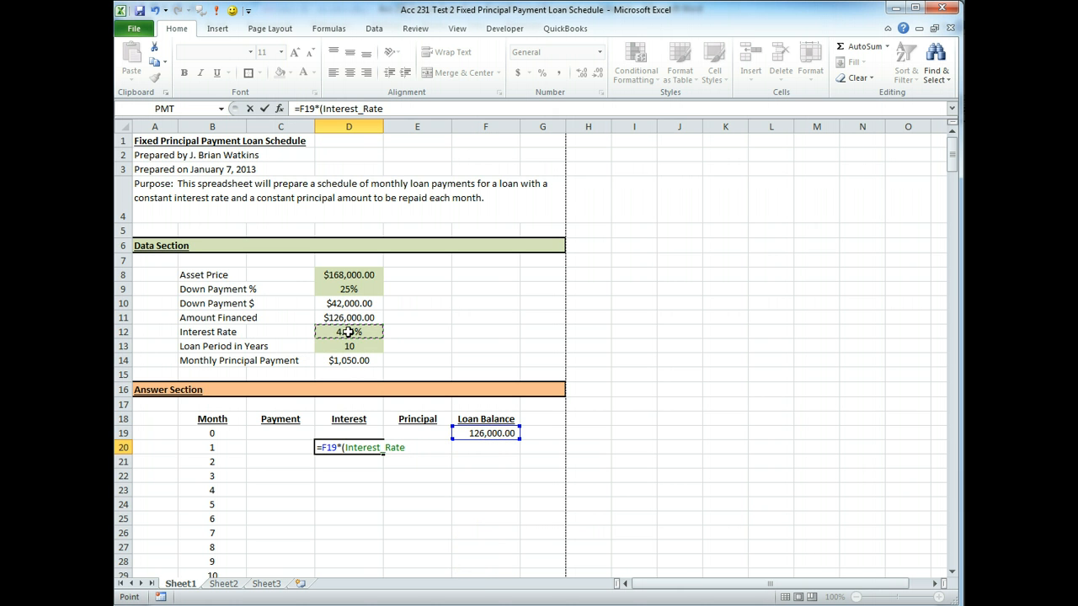
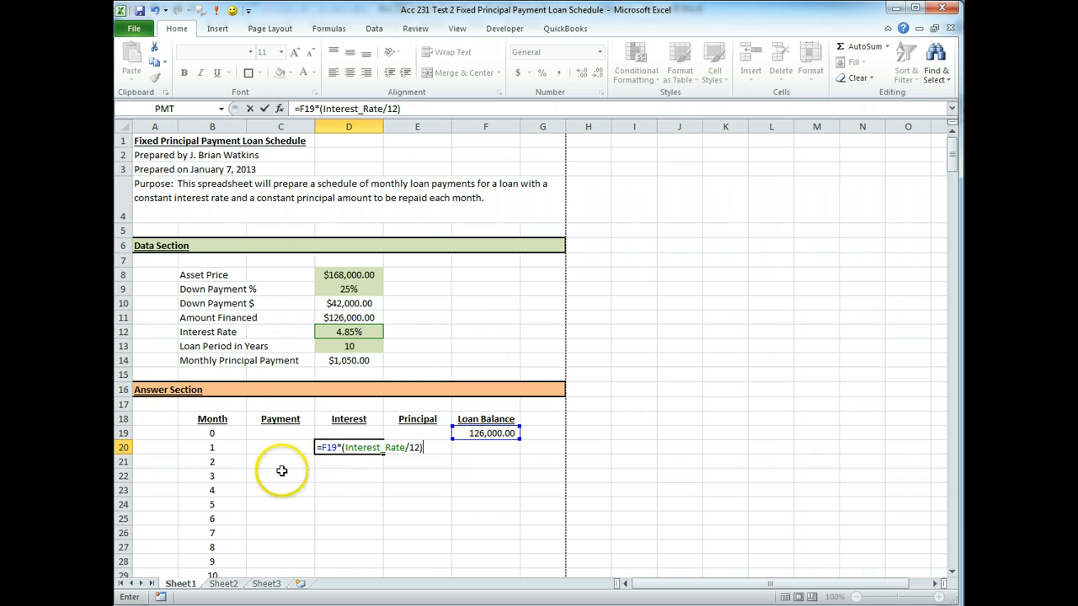
key(Return)
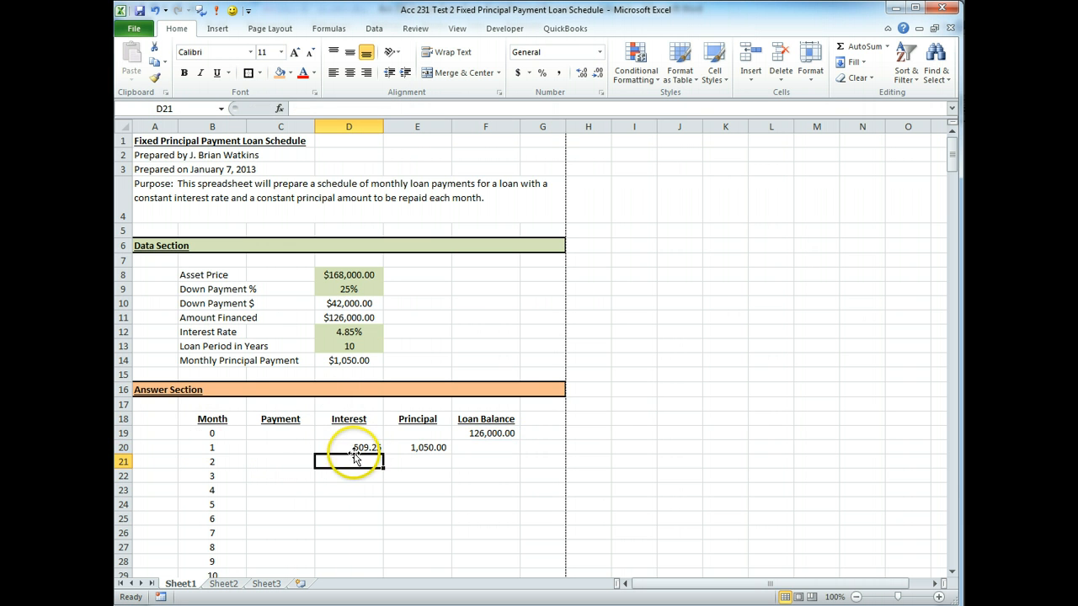
Enter the formula =D20+E20 in C20 as the payment for month 1
click(283, 450)
text(=)
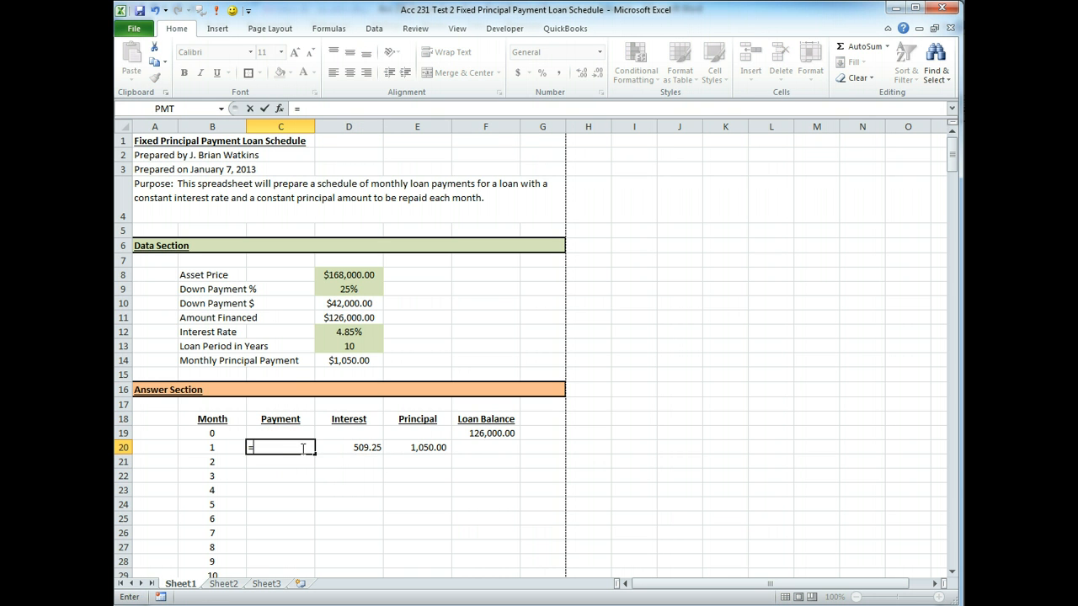
click(349, 447)
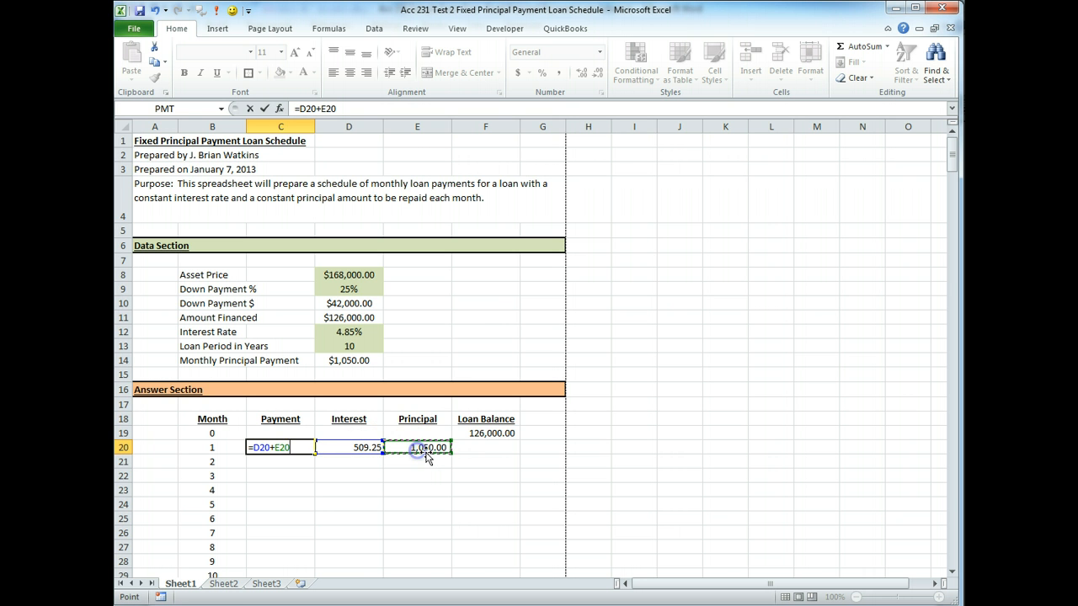
key(Return)
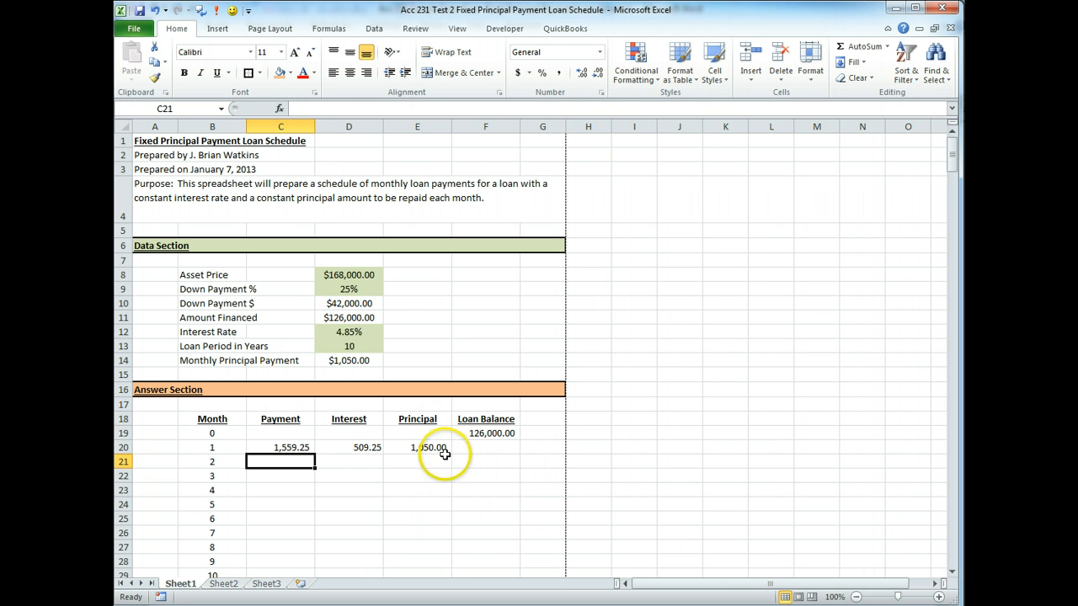
Enter the formula =F19-E20 in F20 as the loan balance after month 1
click(475, 449)
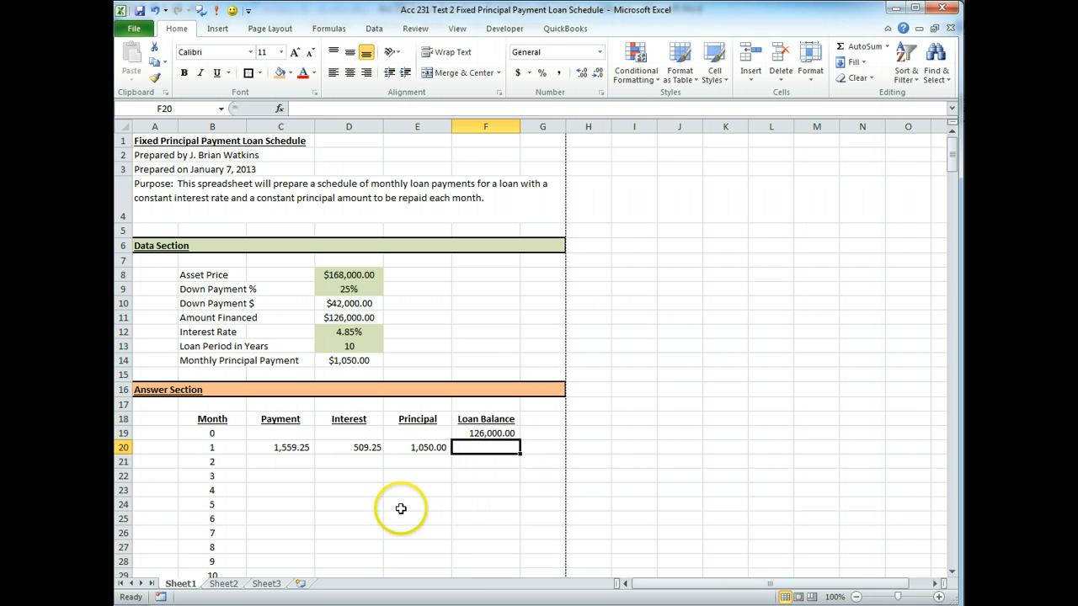
text(=)
click(488, 432)
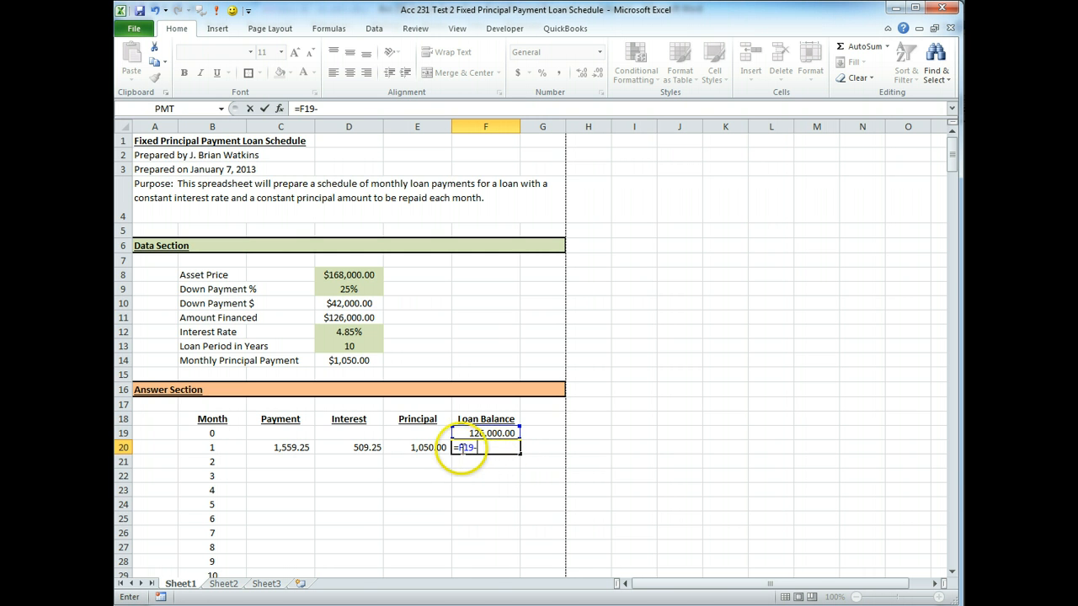
click(421, 451)
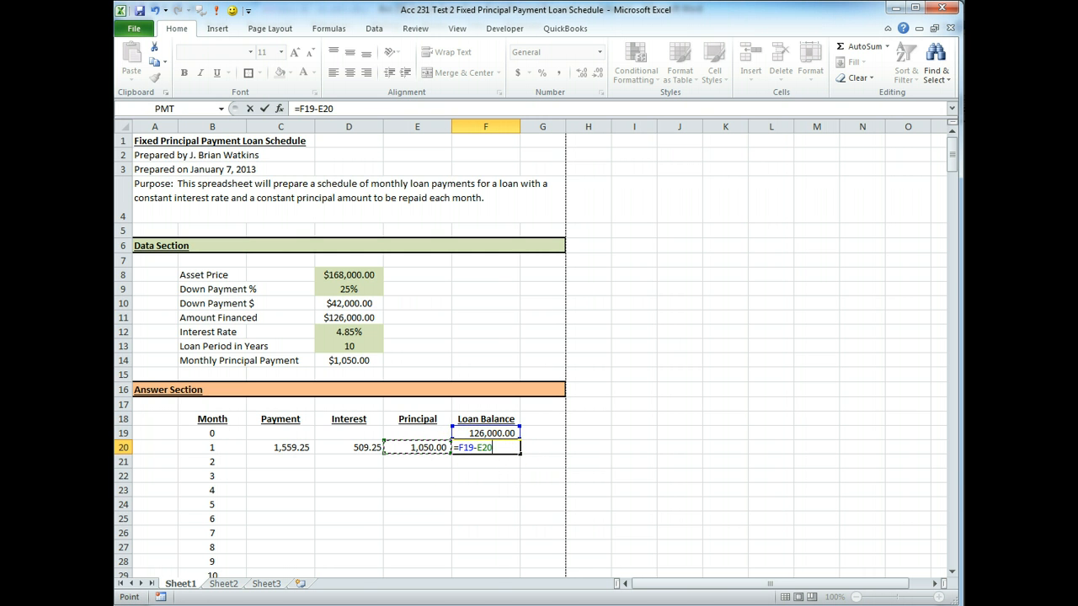
key(Return)
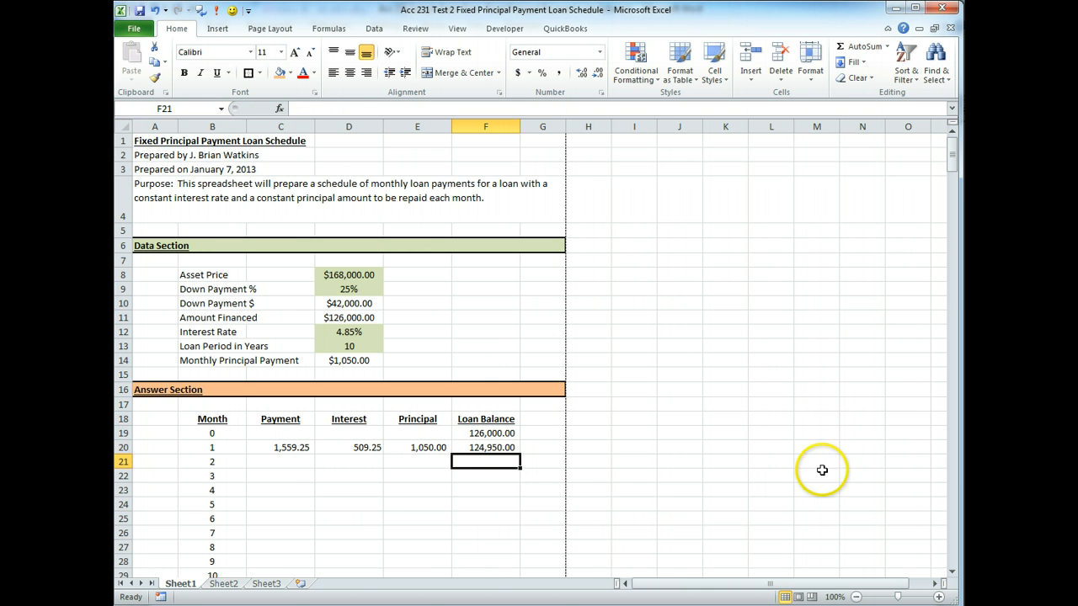
Copy the month 1 formulas in C20:F20 down the schedule to month 360
drag(285, 446, 487, 451)
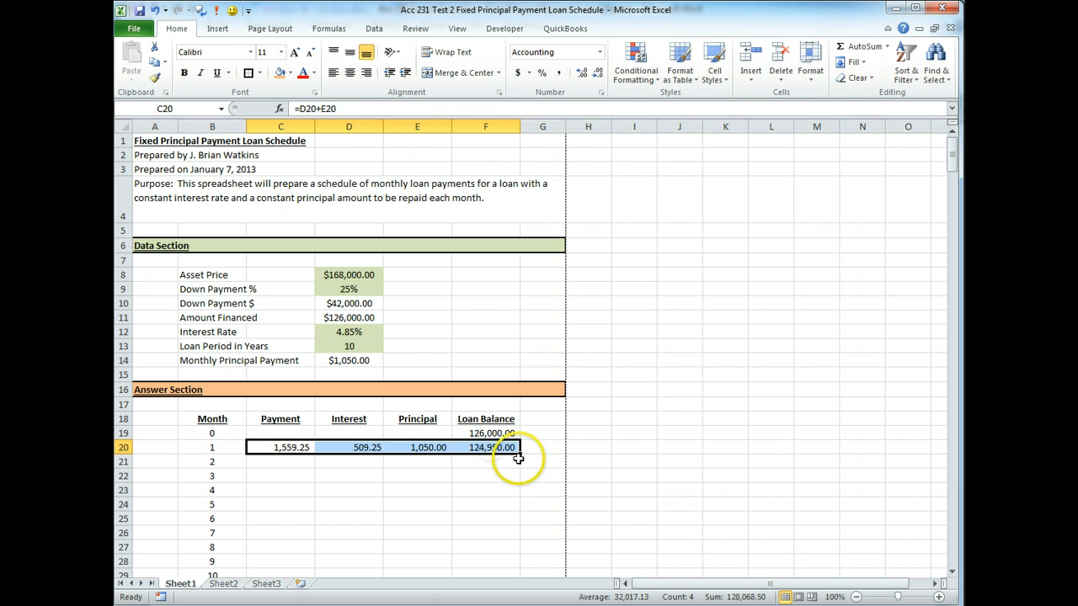
double_click(521, 455)
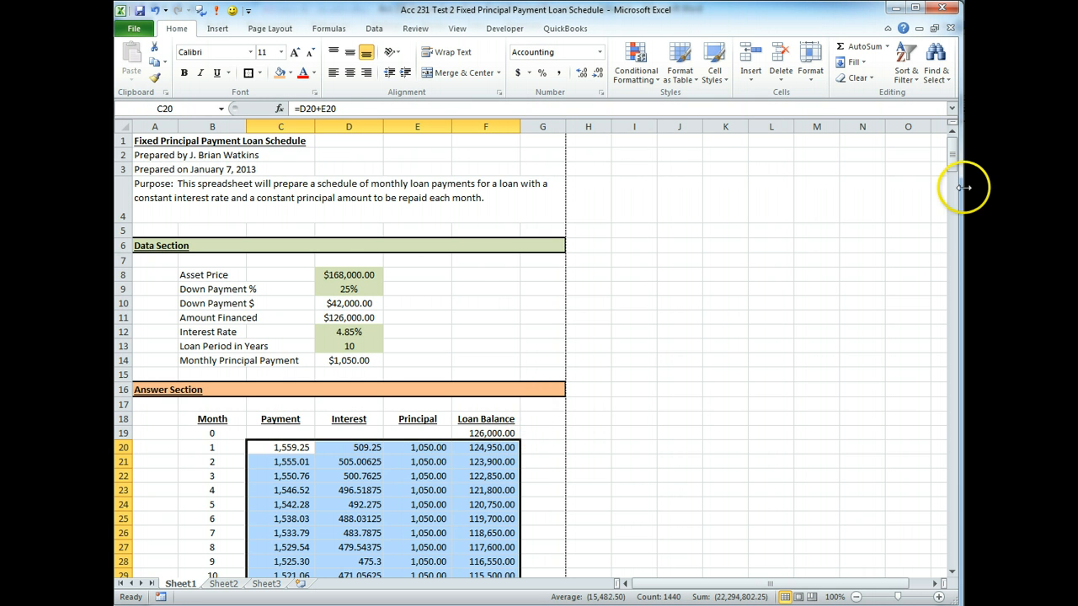
mouse_move(956, 166)
mouse_down()
mouse_move(935, 568)
mouse_move(925, 586)
mouse_move(955, 233)
mouse_move(949, 152)
mouse_up()
drag(841, 202, 615, 424)
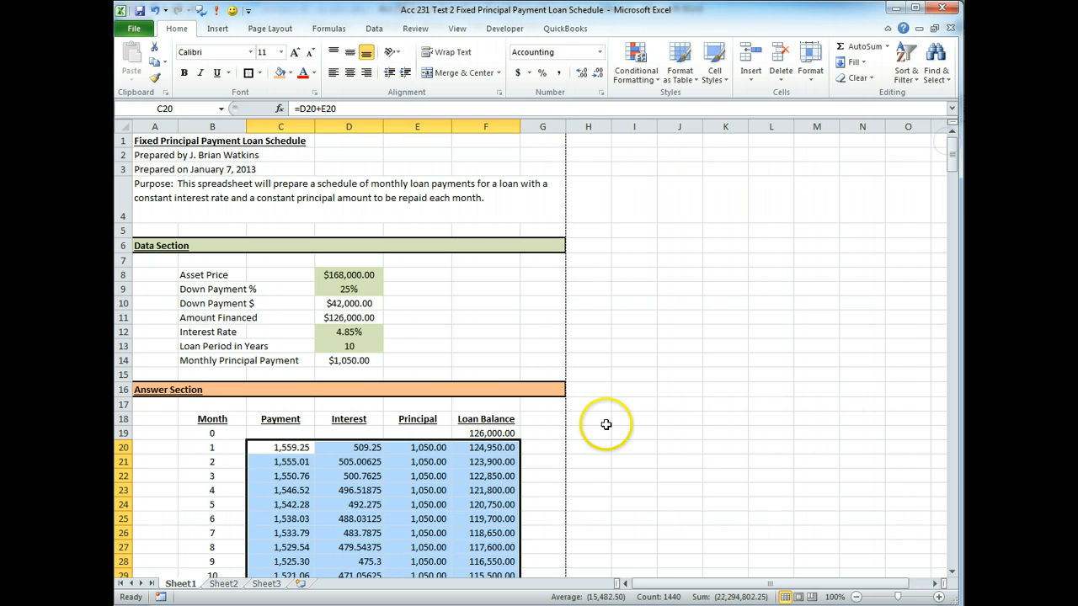
click(675, 430)
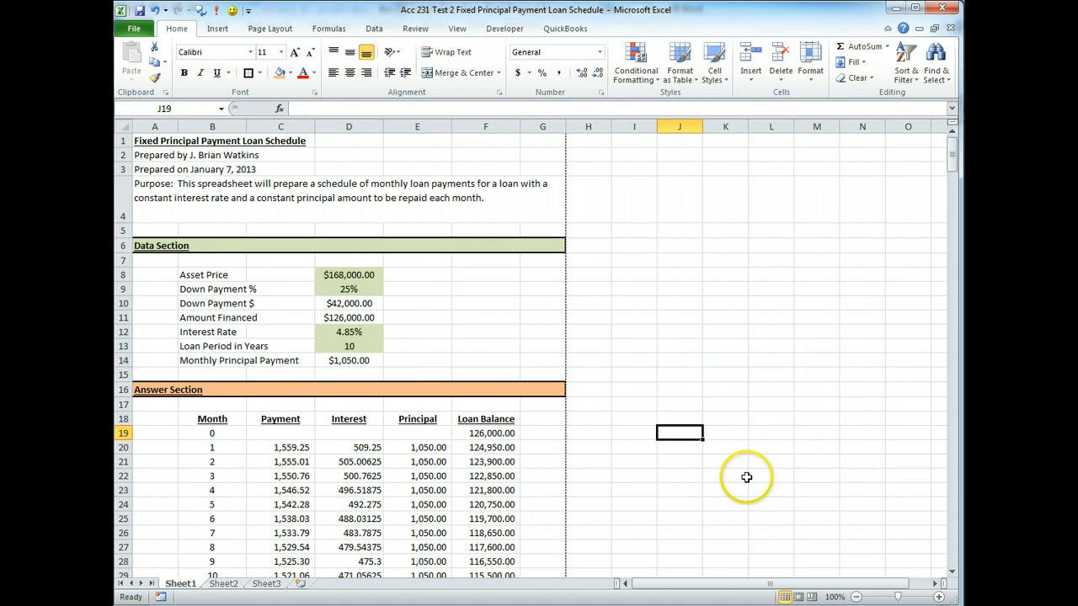
Format the month 1 interest in D20 in comma style and fill it down the Interest column
click(357, 446)
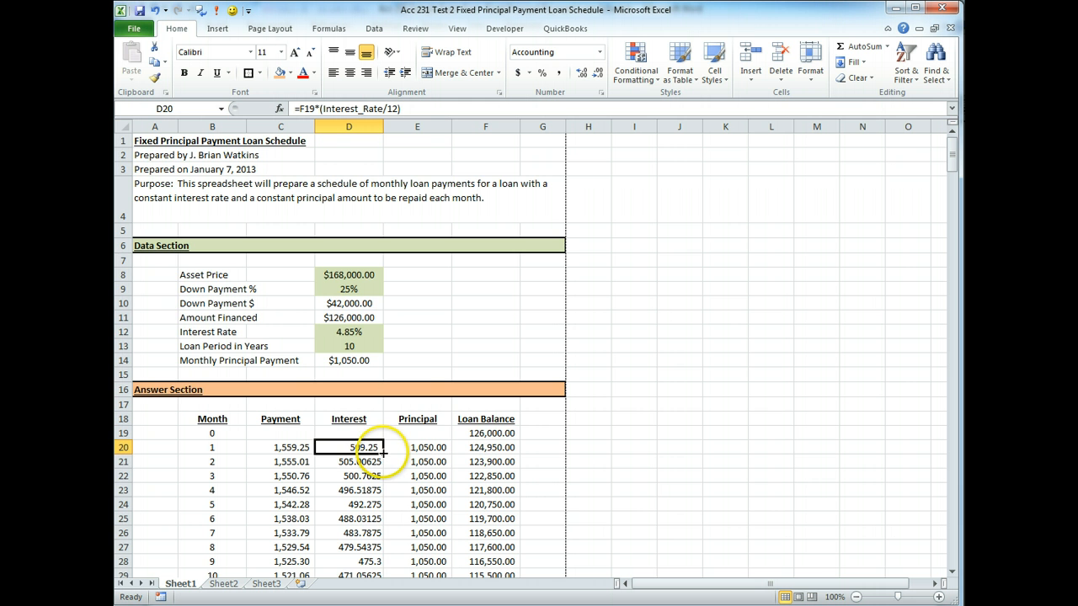
double_click(382, 453)
Examine the schedule down to the end of the 10-year loan, highlighting the month 120 row B139:F139
scroll(433, 444, down, 8)
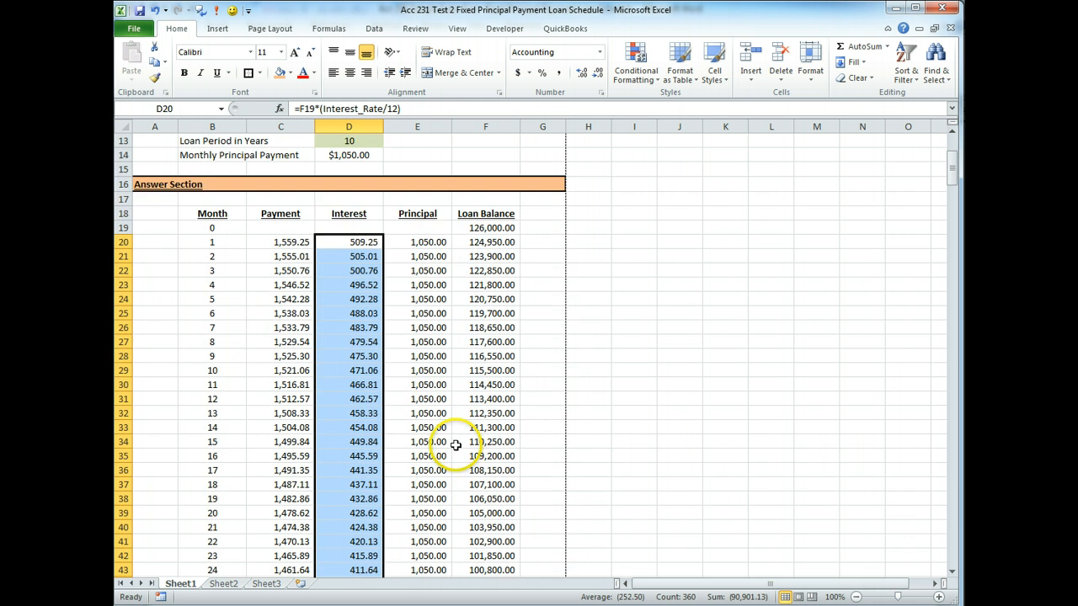
scroll(457, 444, down, 20)
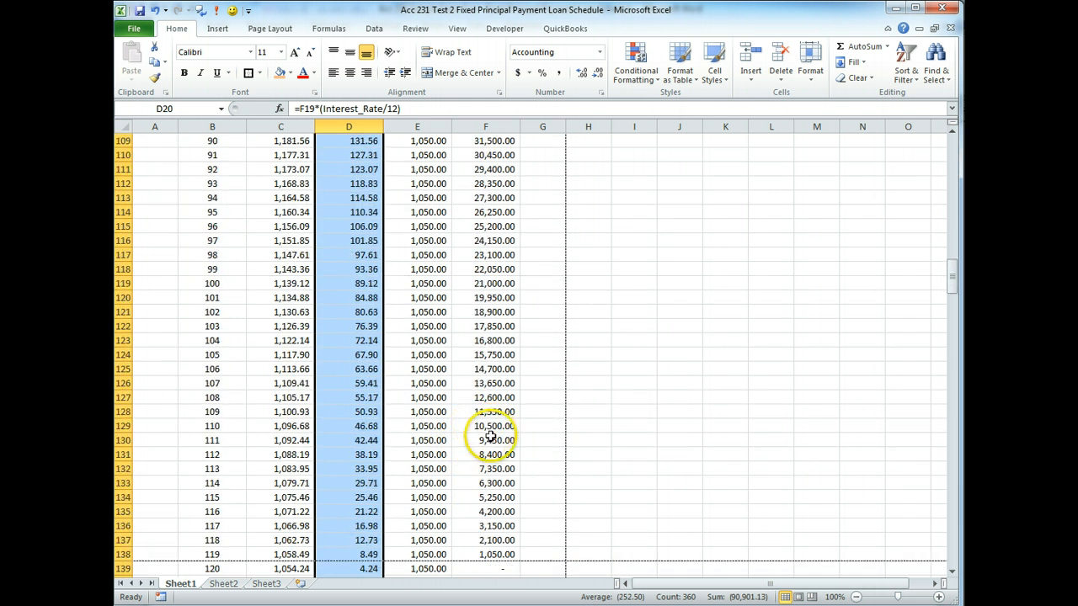
scroll(497, 444, up, 2)
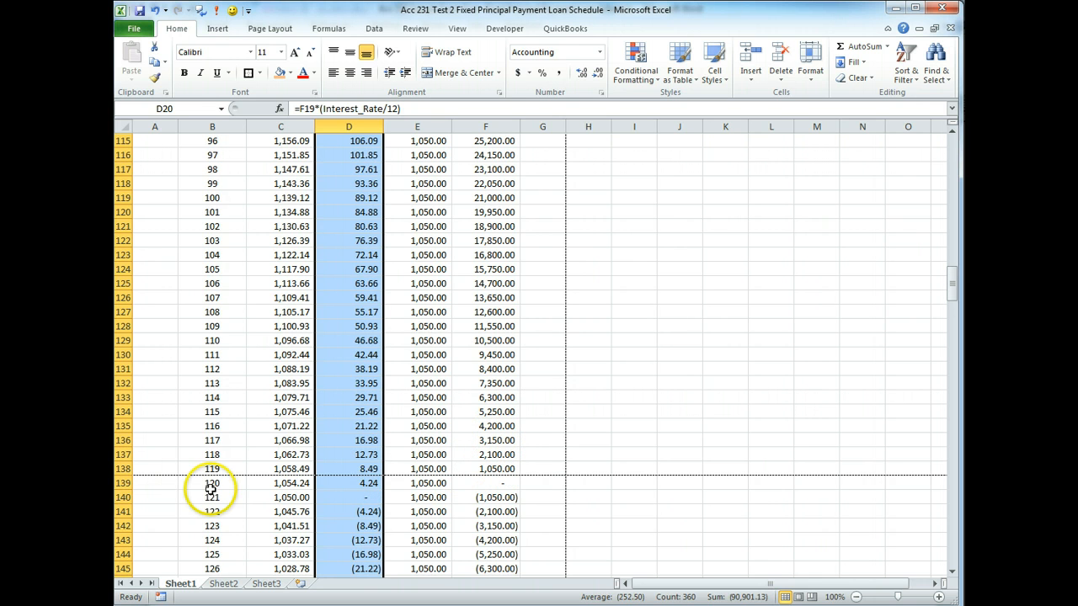
drag(211, 483, 488, 486)
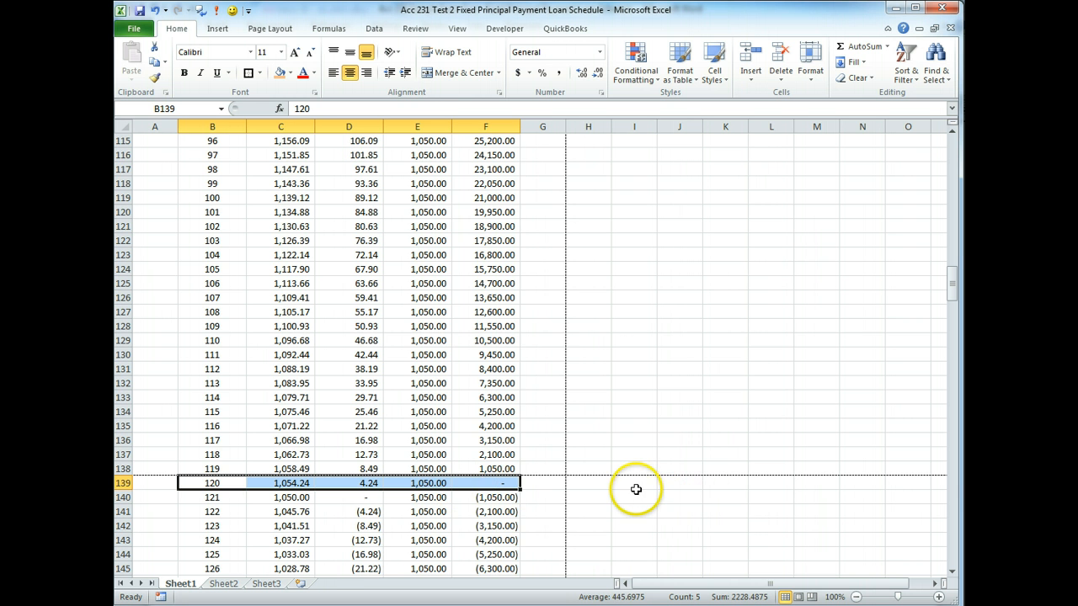
scroll(639, 483, up, 5)
scroll(640, 483, up, 20)
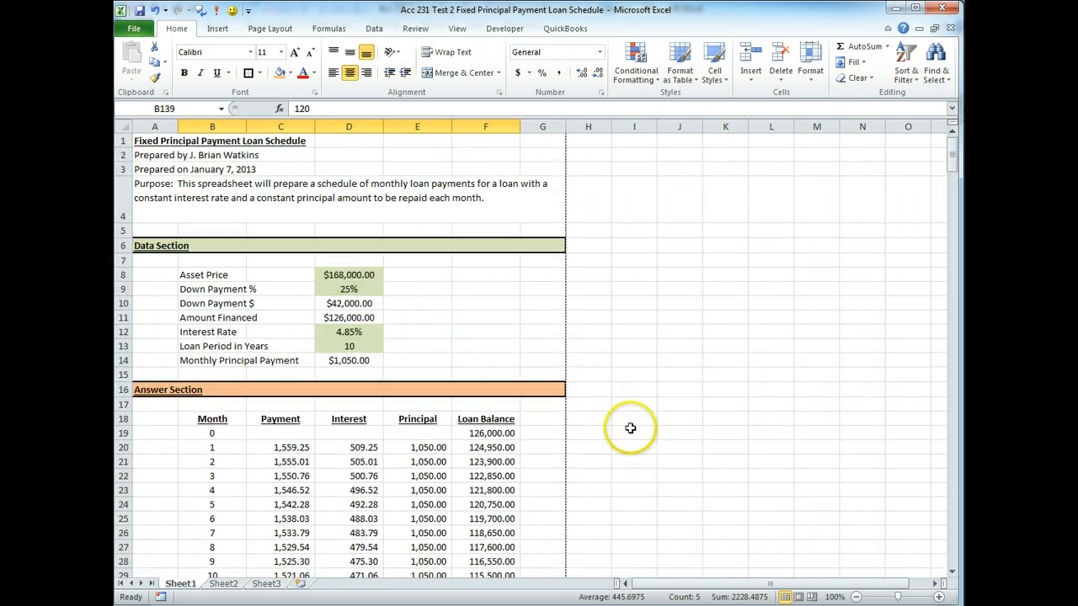
Reapply comma style to the month 0 loan balance in F19 and review its formula
click(488, 433)
click(559, 72)
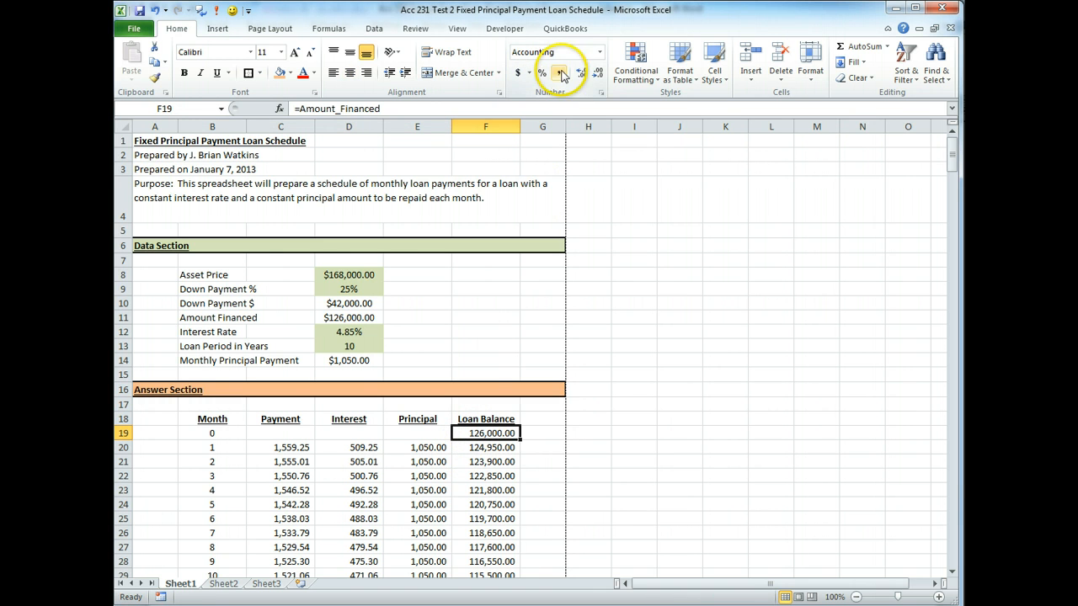
click(501, 447)
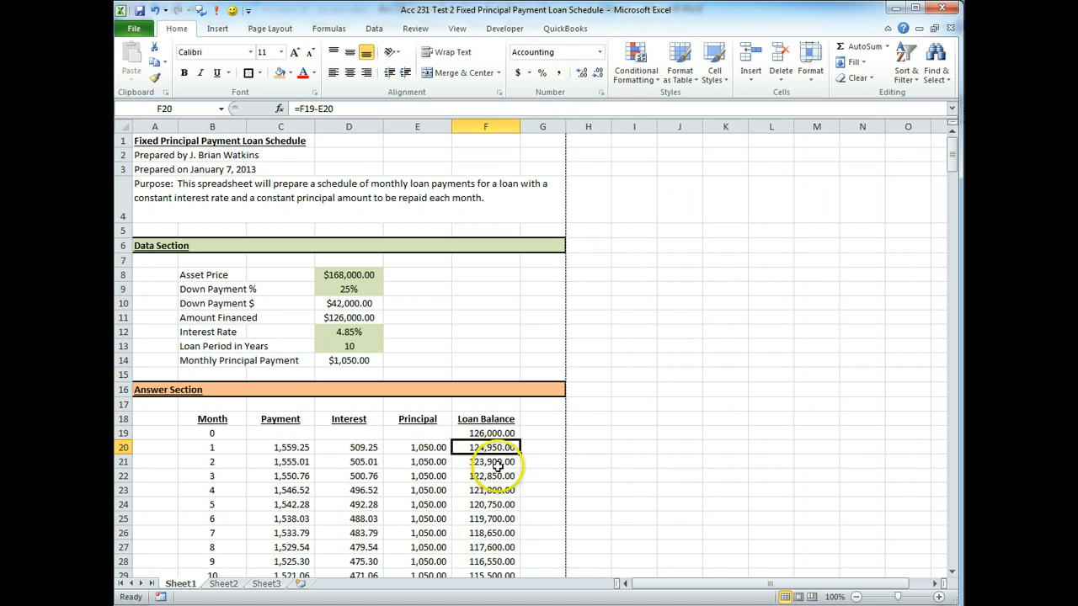
click(502, 433)
double_click(456, 437)
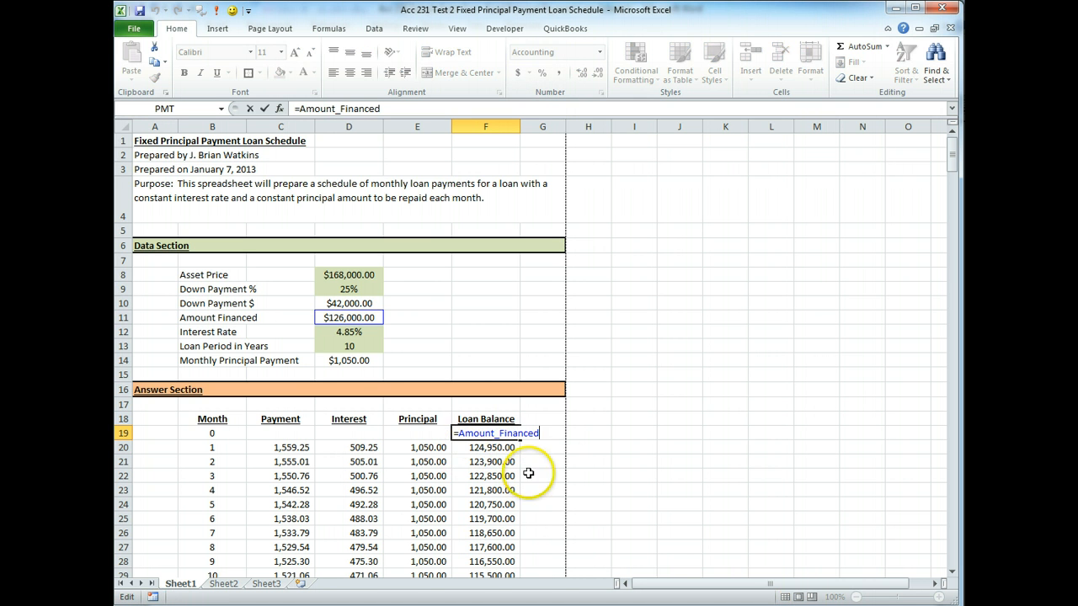
click(493, 448)
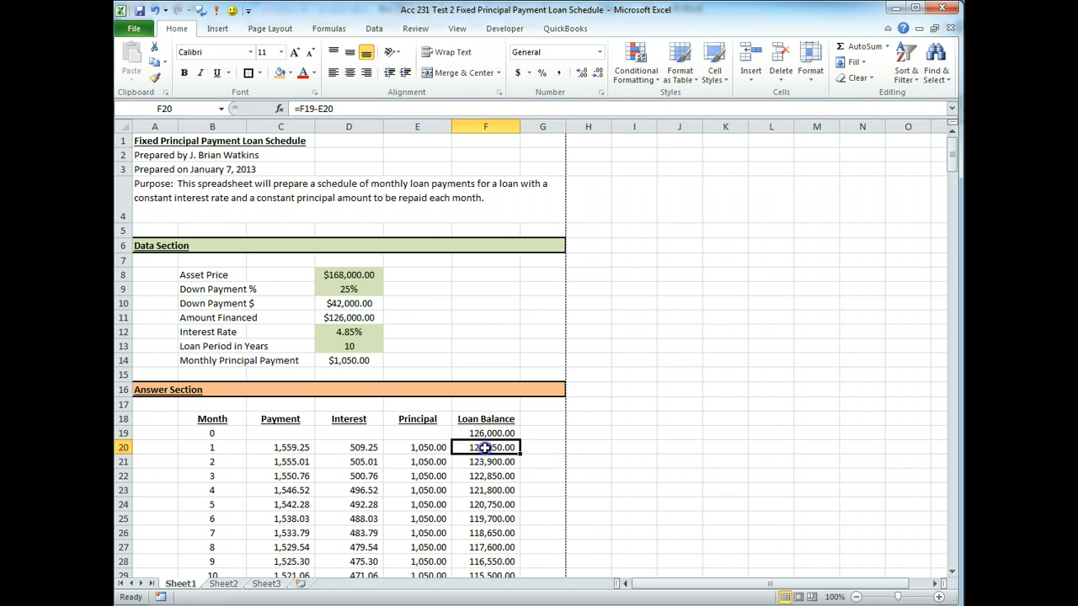
Review the month 1 loan balance formula in F20 and fill it down the Loan Balance column again
double_click(490, 451)
click(558, 449)
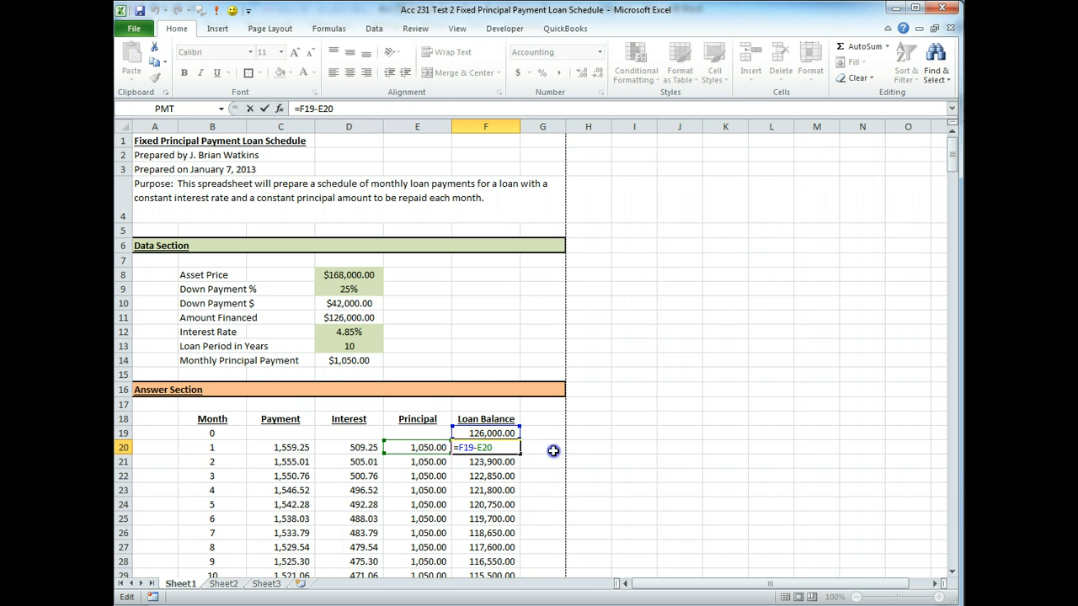
click(513, 450)
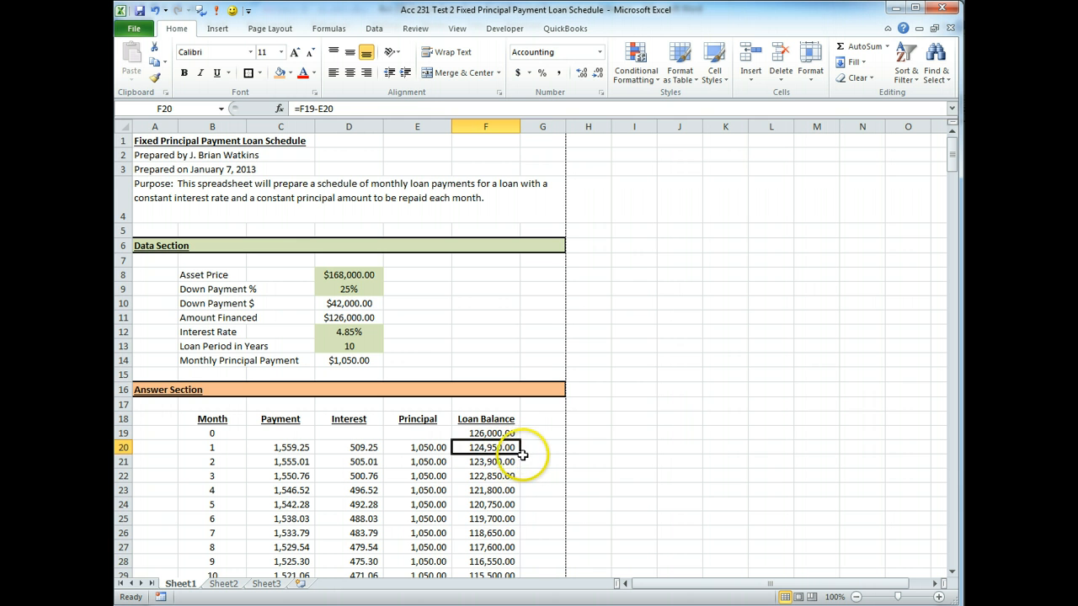
double_click(520, 454)
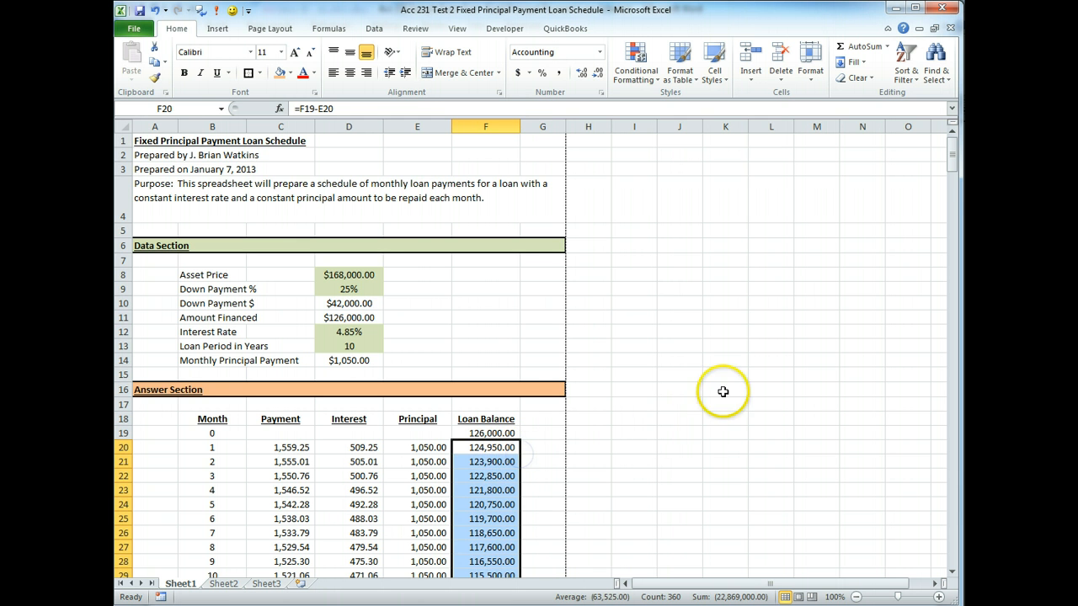
mouse_move(952, 152)
mouse_down()
mouse_move(943, 350)
mouse_move(956, 158)
mouse_up()
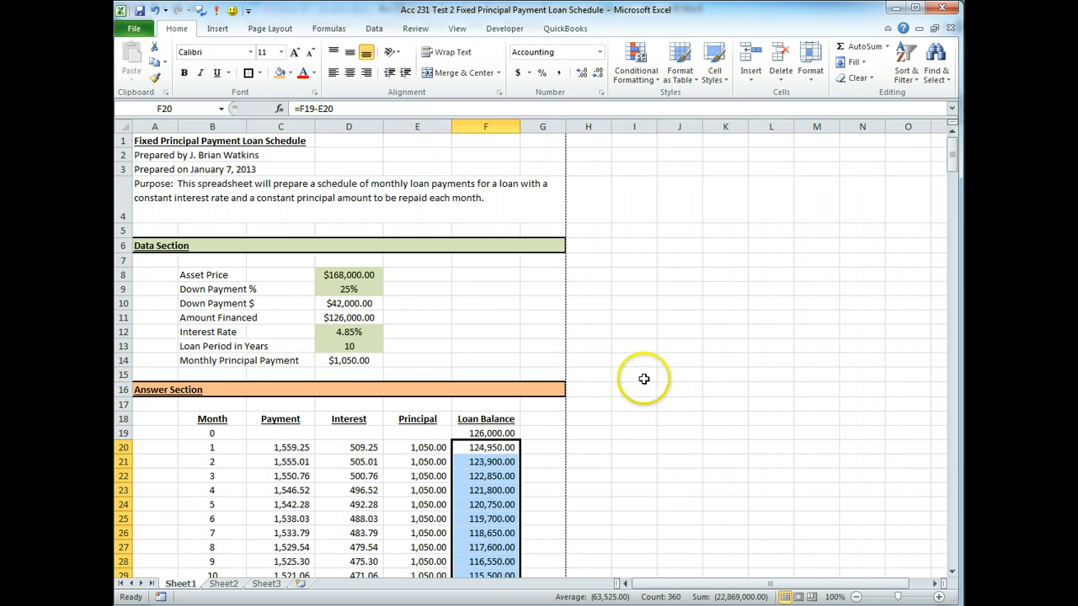
Look through the schedule rows up to and beyond month 120, and return to the start of the sheet
scroll(522, 429, down, 4)
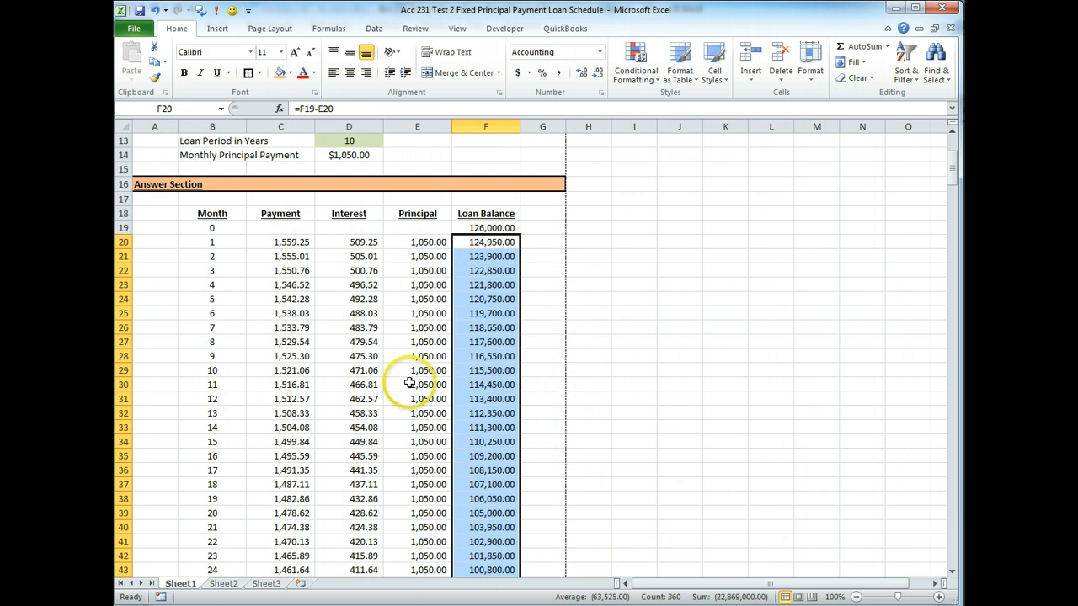
click(621, 361)
scroll(433, 413, down, 5)
scroll(480, 383, down, 20)
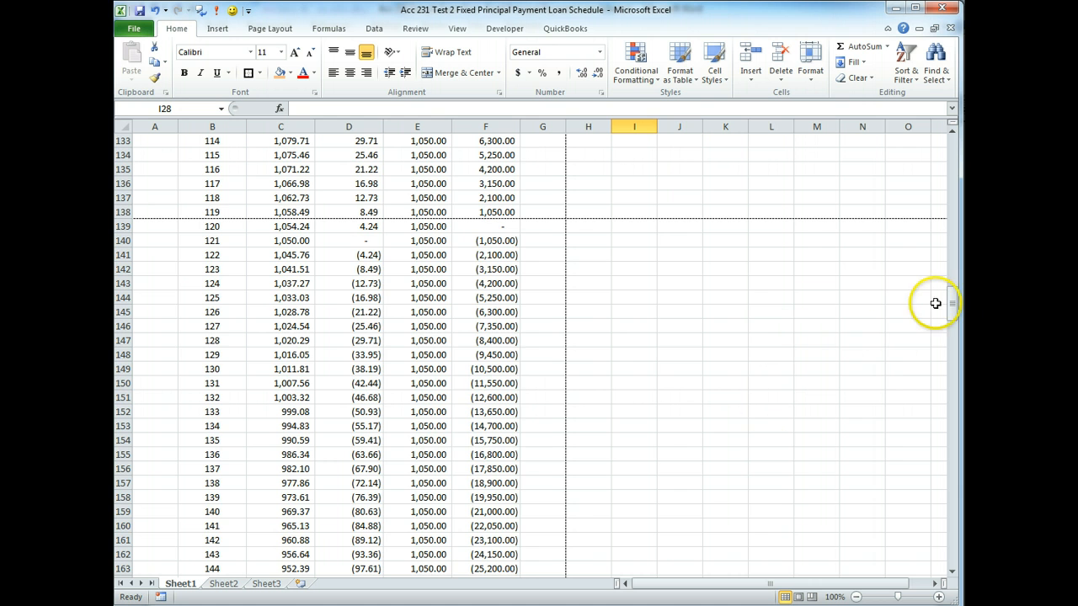
drag(954, 312, 954, 150)
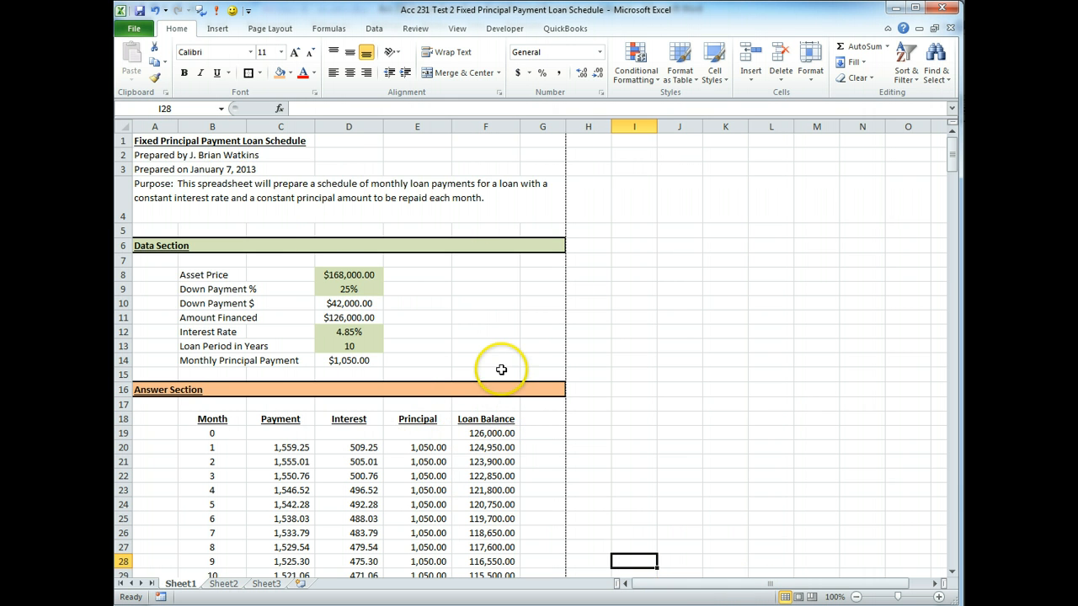
Group the schedule rows past month 120, A140:F379, as an outline by rows
scroll(383, 286, down, 20)
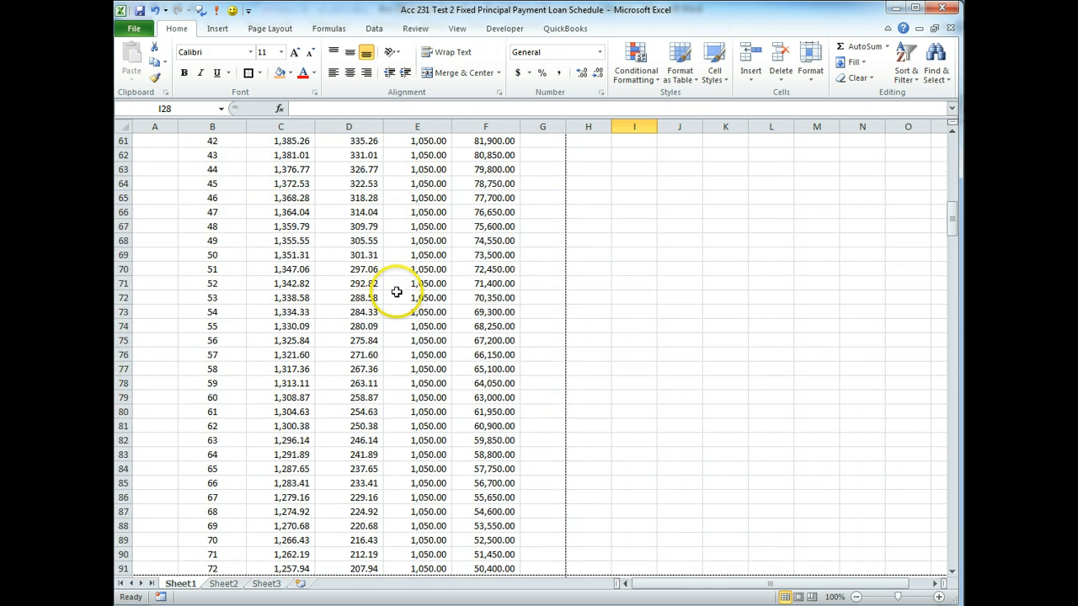
scroll(396, 292, down, 20)
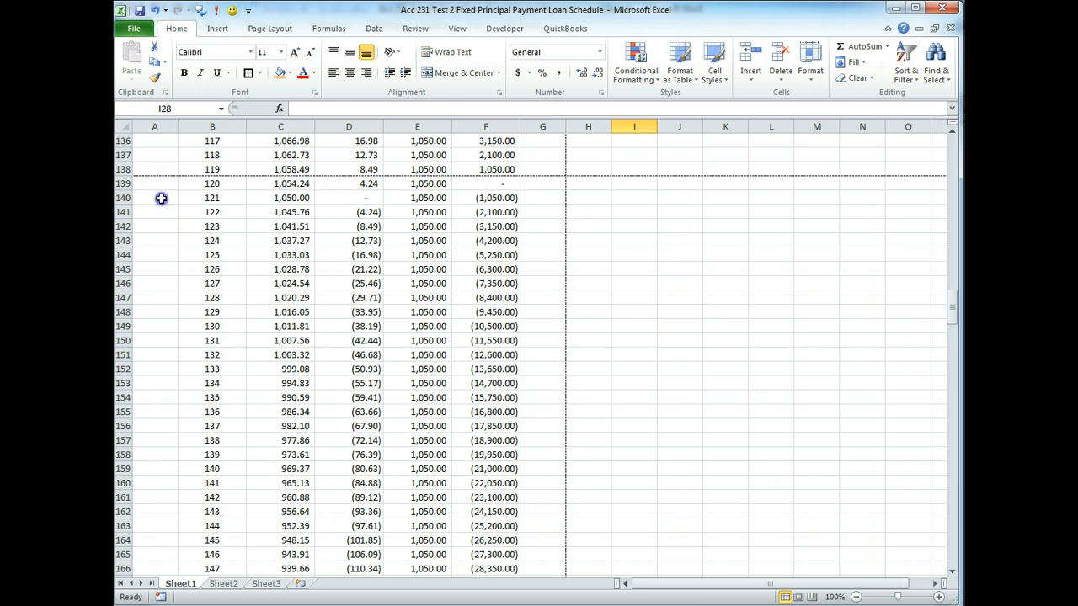
drag(161, 198, 492, 512)
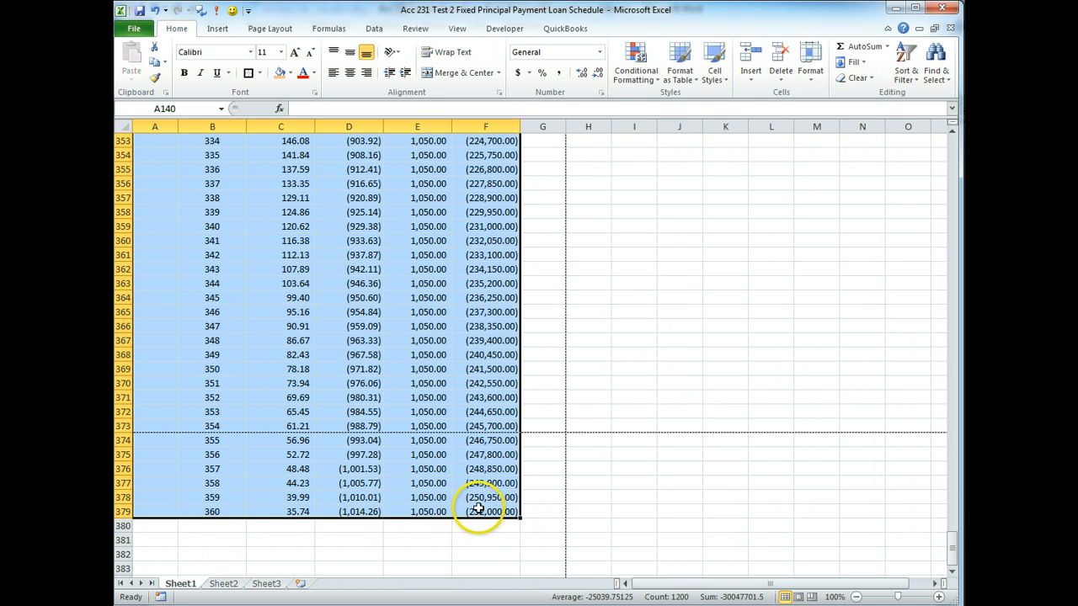
click(375, 30)
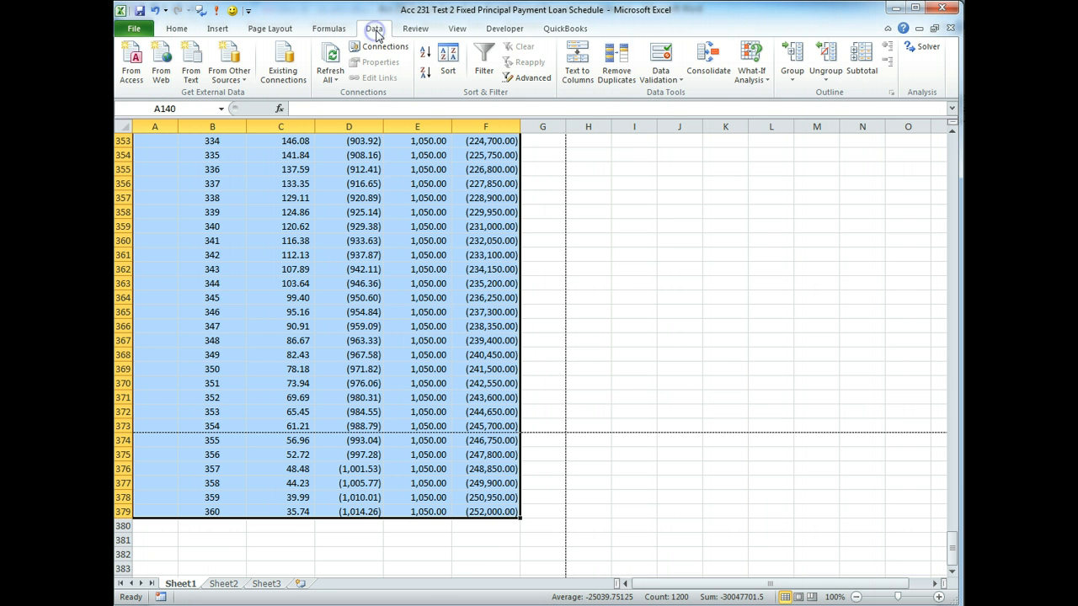
click(792, 81)
click(813, 96)
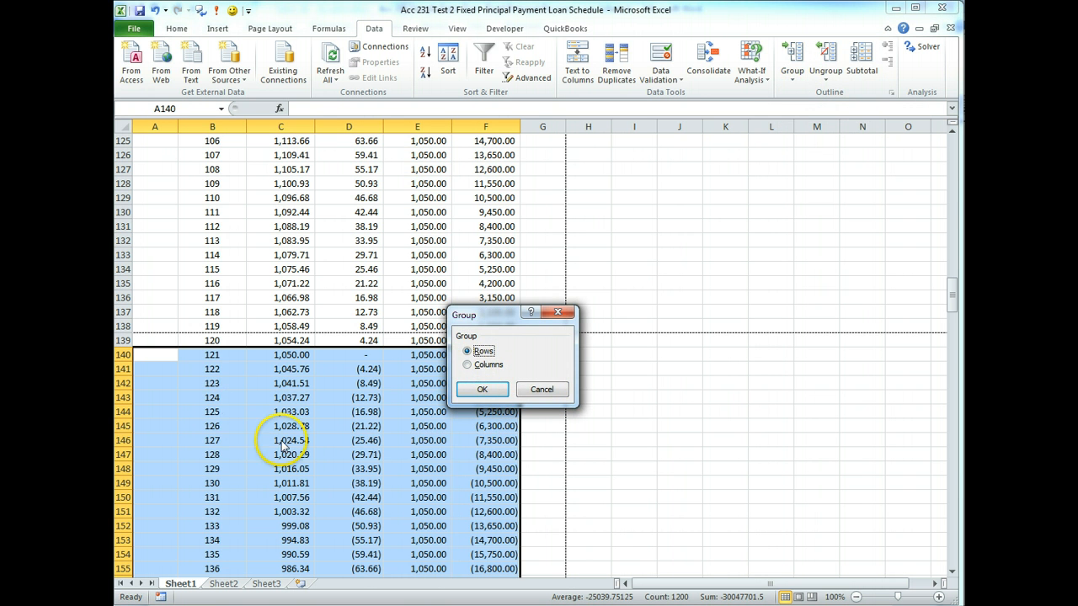
click(482, 390)
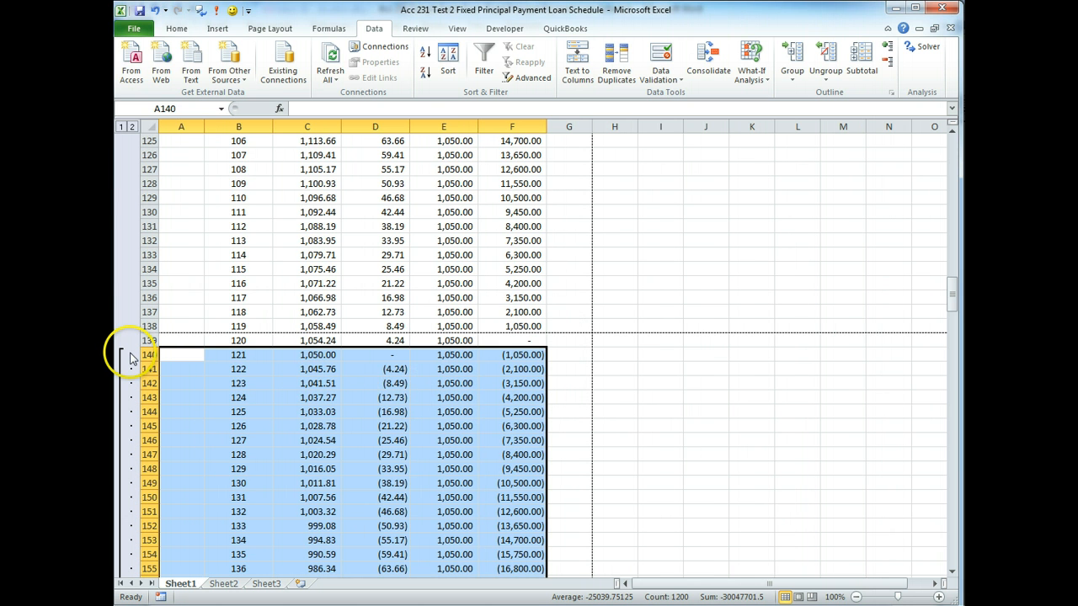
Collapse the outline to level 1 to hide the months past 120, and check the sheet from its start
click(121, 127)
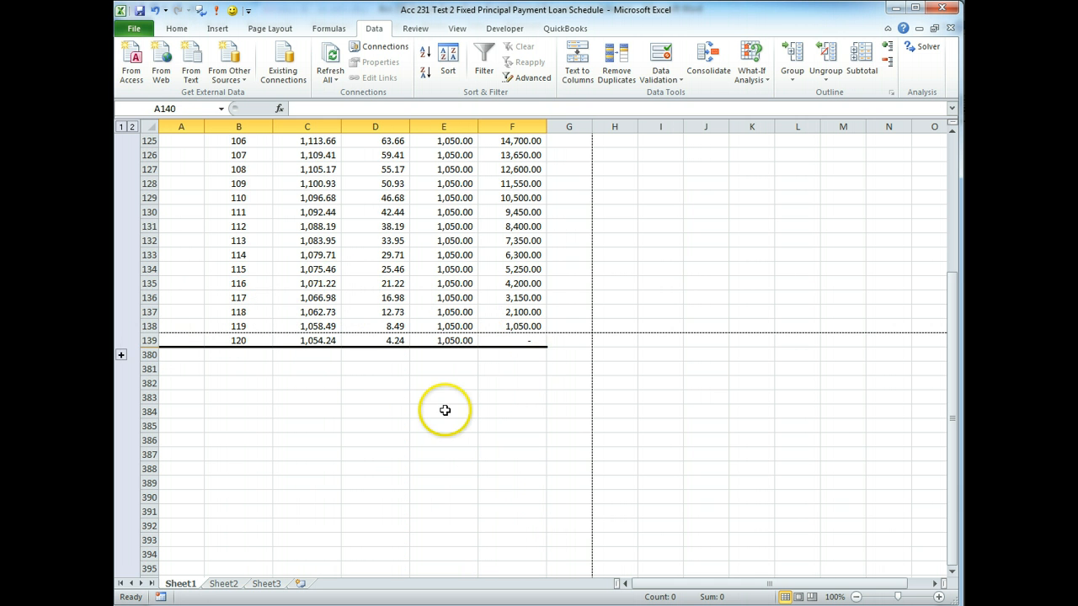
scroll(444, 410, up, 20)
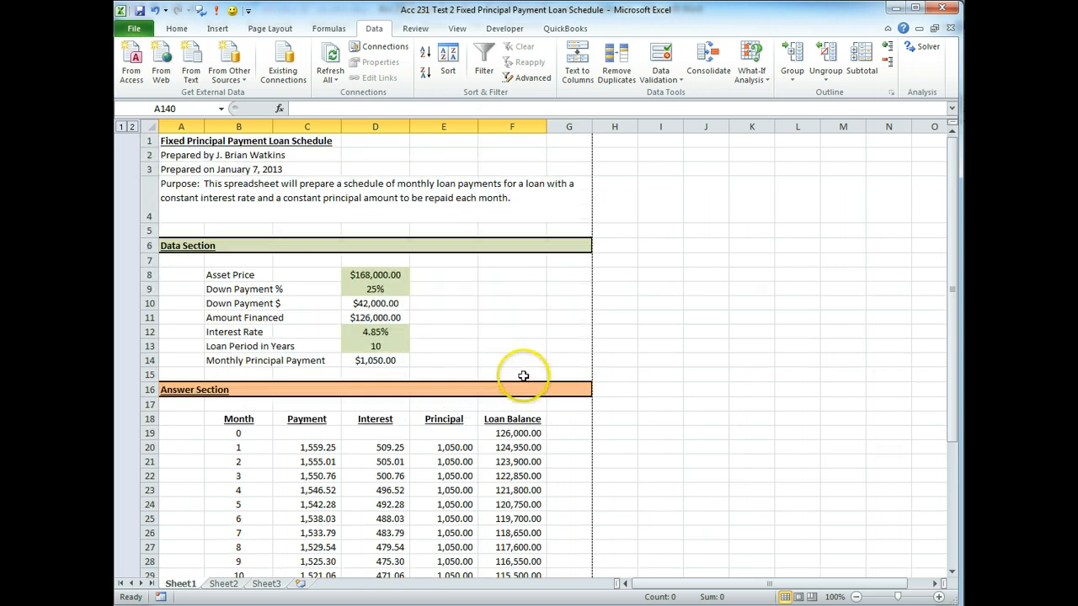
scroll(565, 479, down, 6)
scroll(577, 479, up, 6)
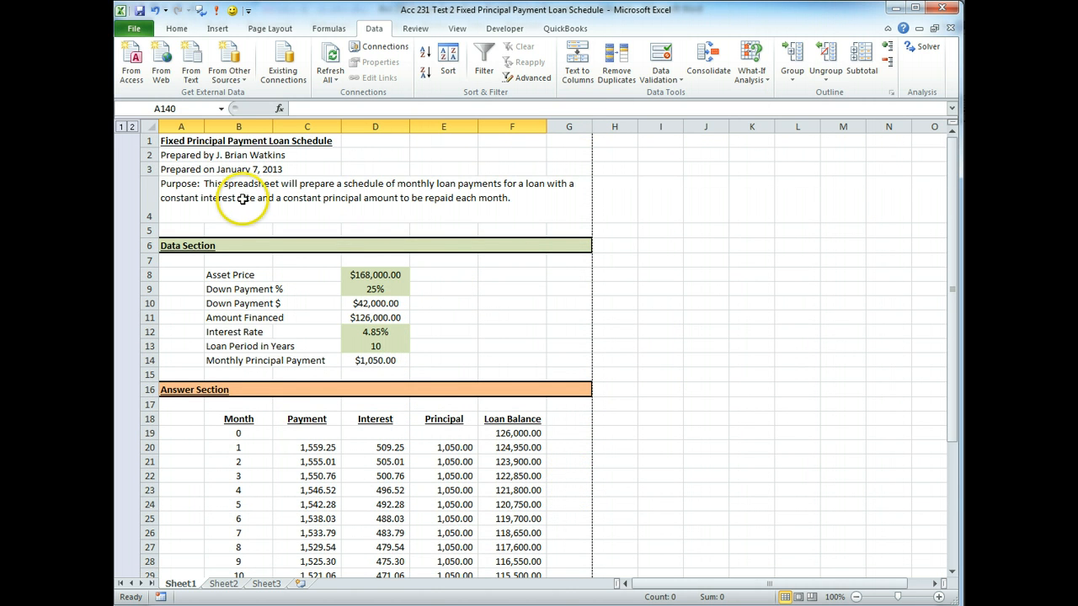
Reduce the height of row 4 to fit the two-line purpose text and preview the printout
drag(152, 222, 151, 205)
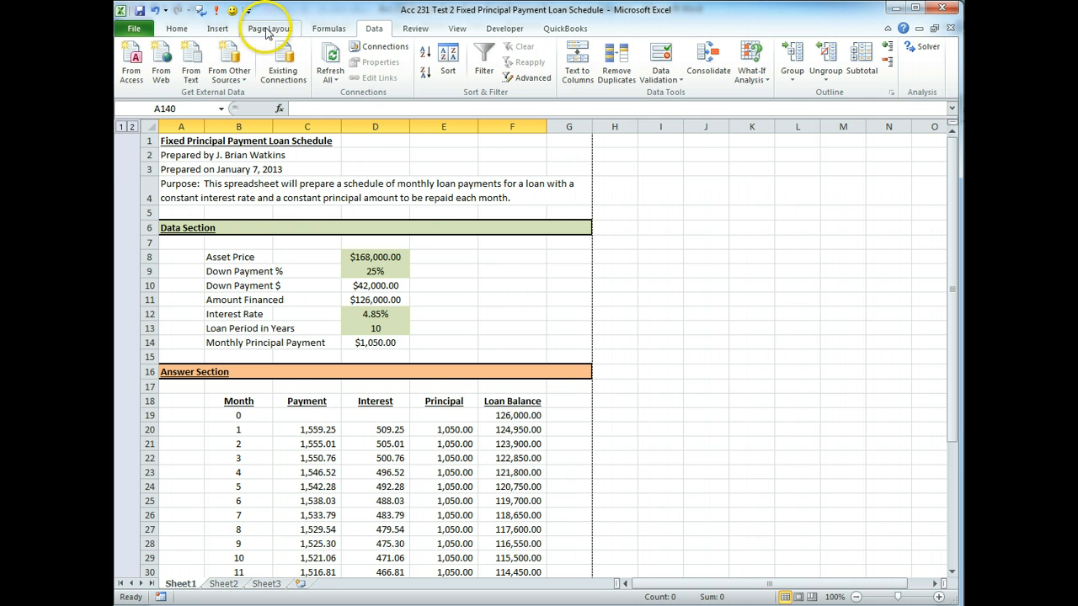
click(175, 29)
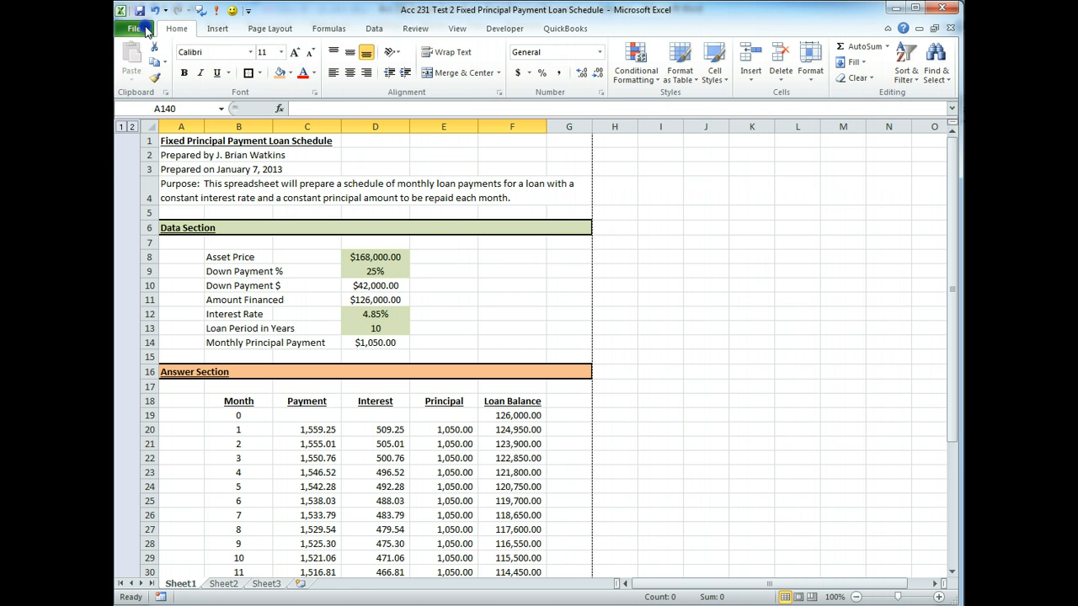
click(146, 30)
click(145, 216)
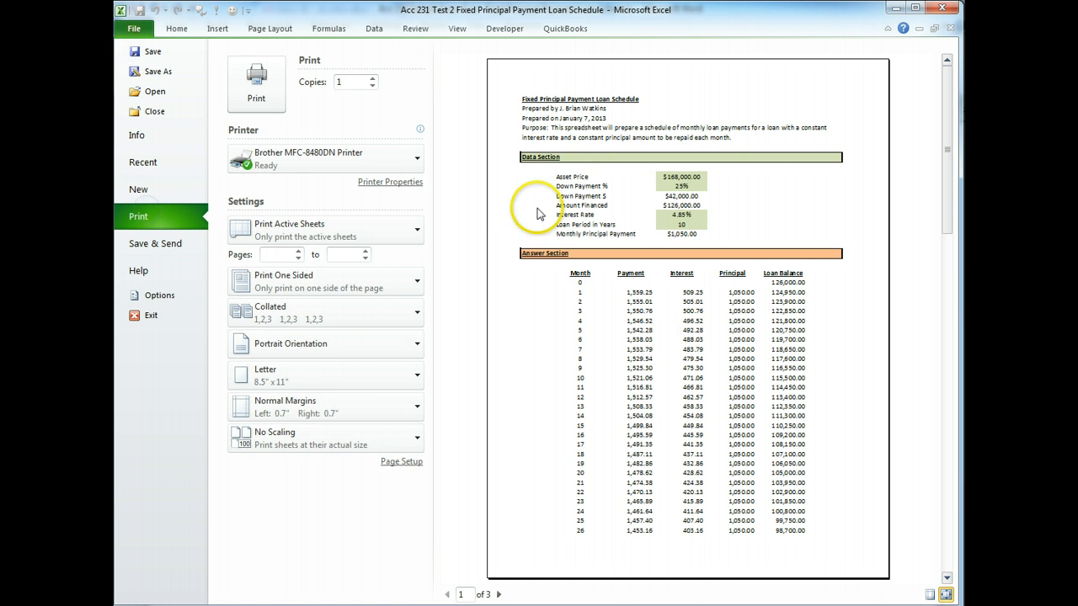
Add a custom footer with the file path and file name in its center section
click(268, 29)
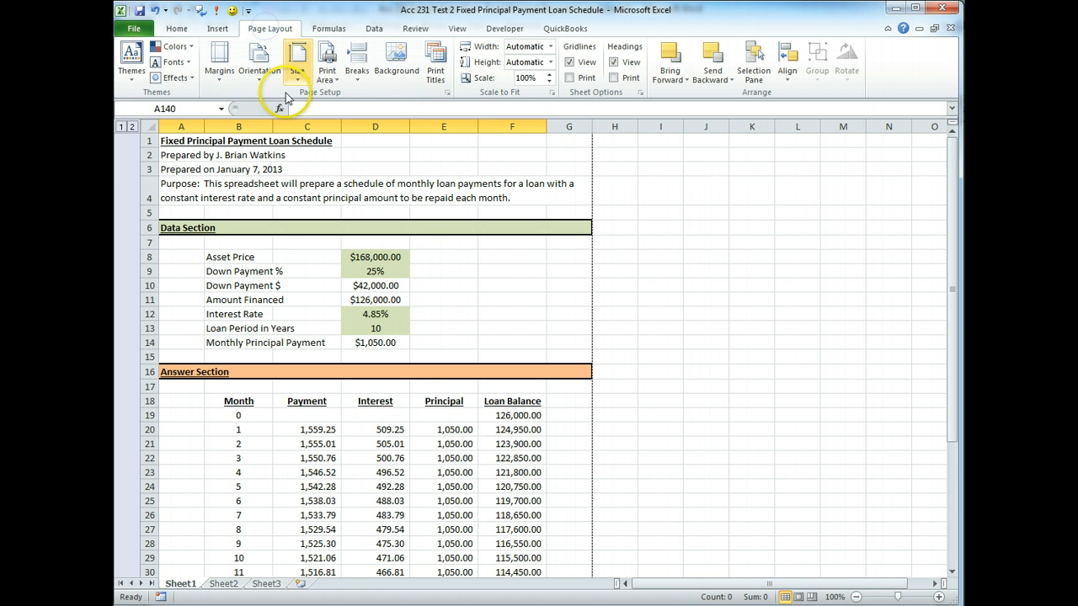
click(437, 81)
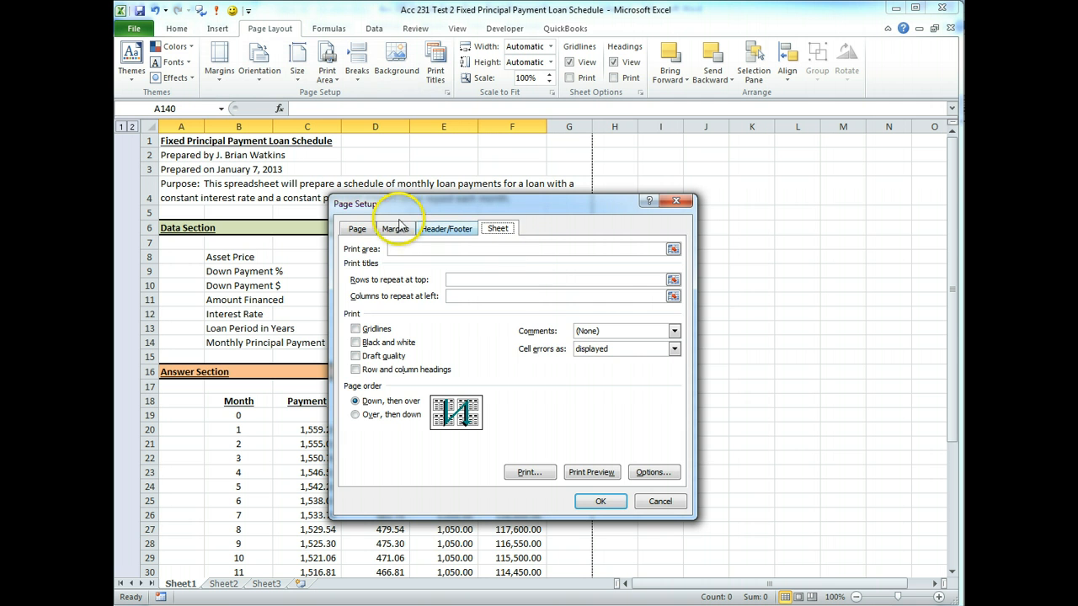
click(441, 229)
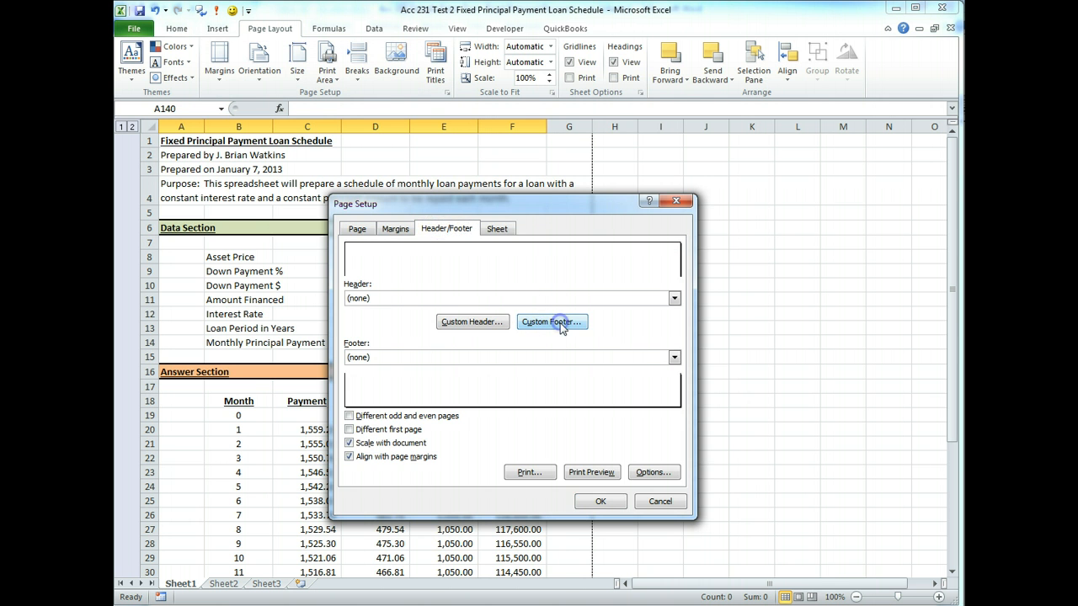
click(560, 325)
click(531, 357)
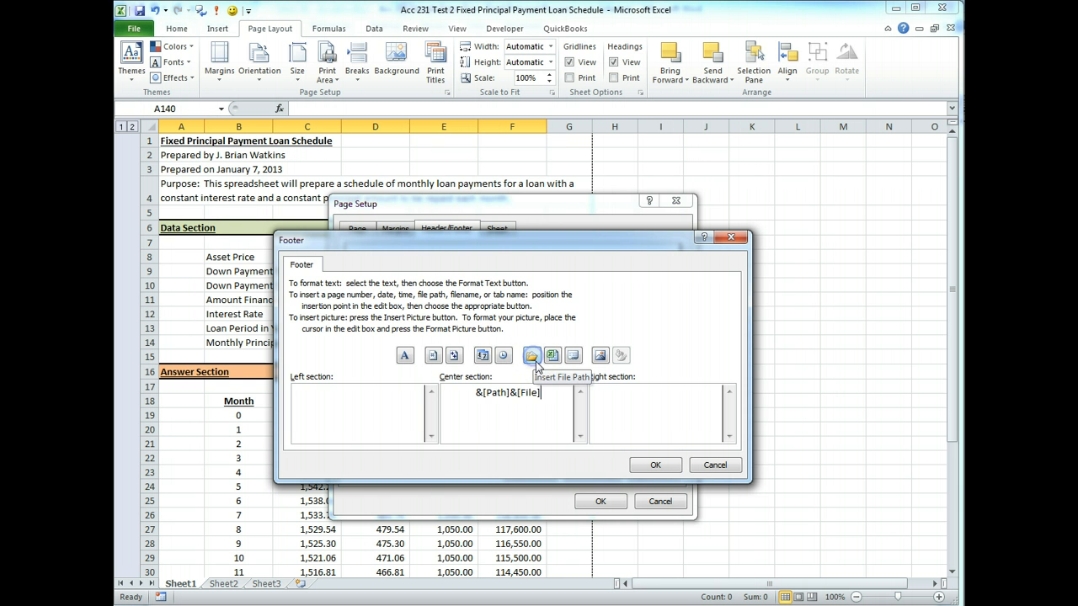
click(654, 465)
click(602, 500)
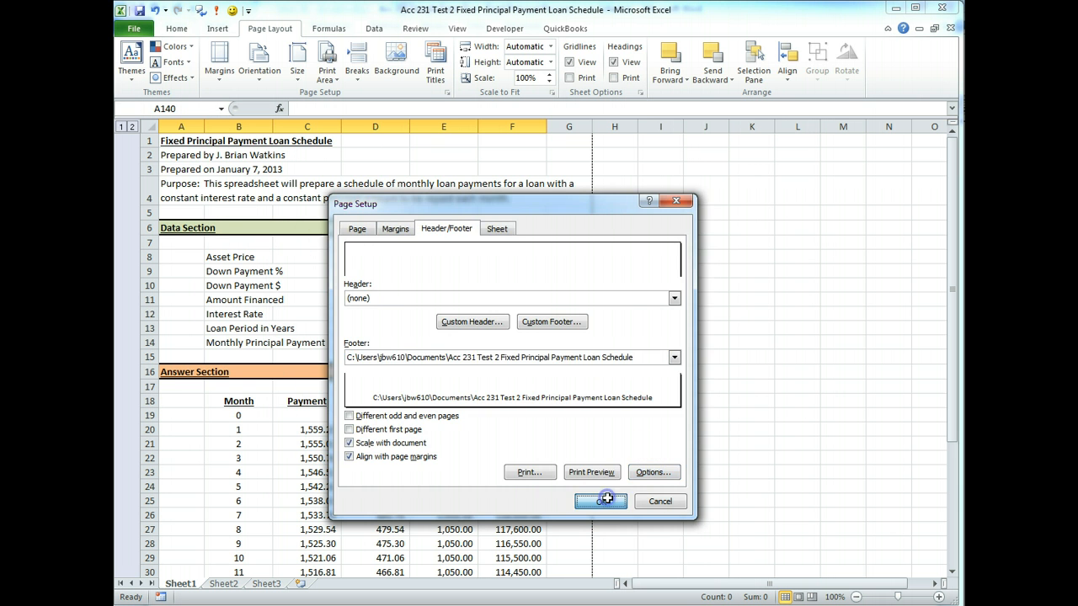
Preview the printout through page 3 to check the footer and the last schedule rows
click(181, 30)
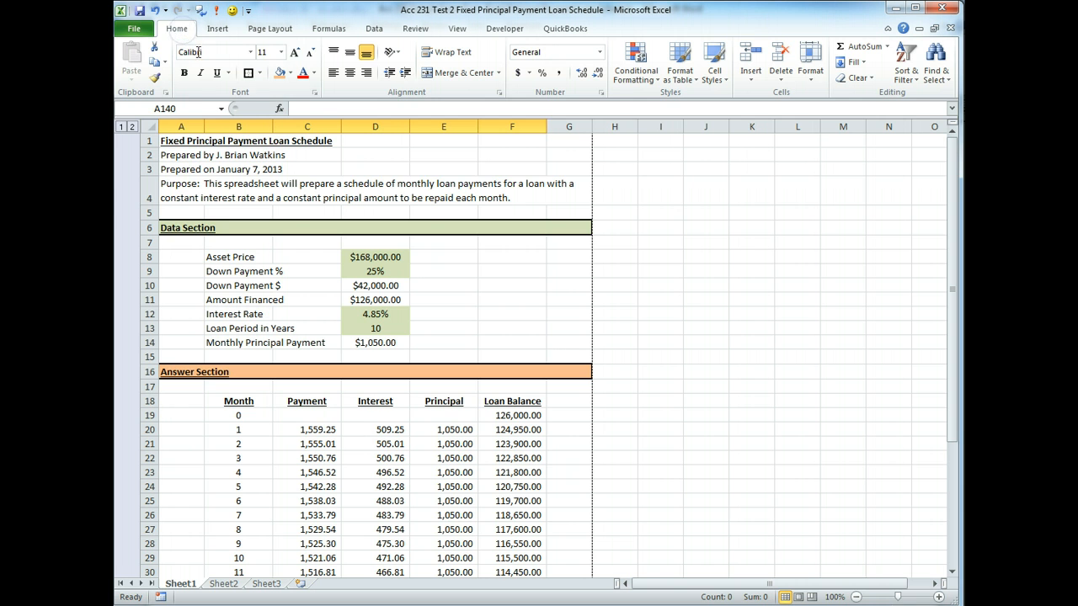
click(134, 29)
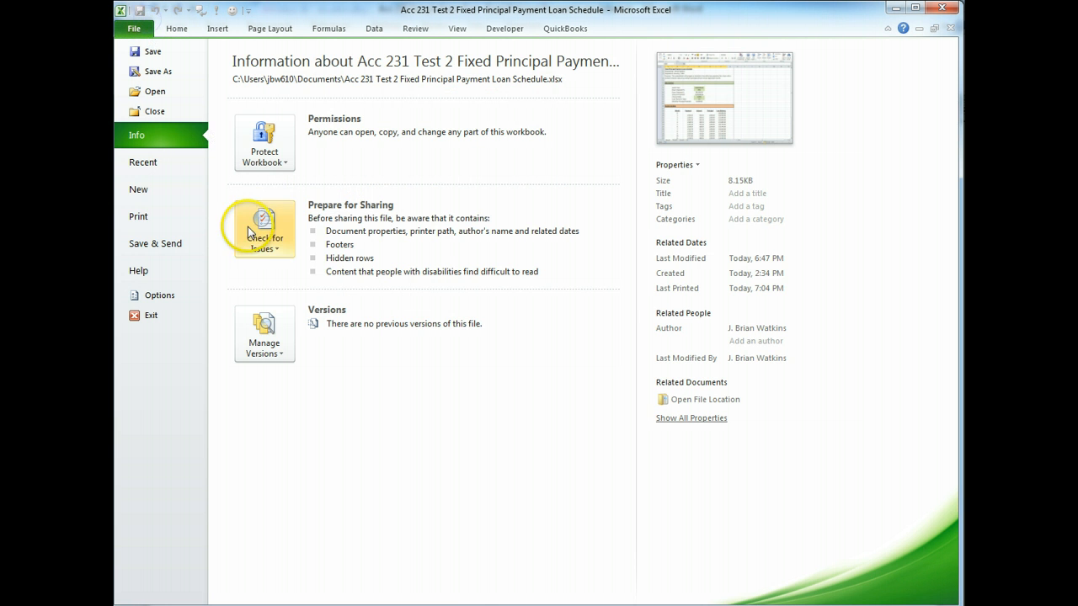
click(140, 216)
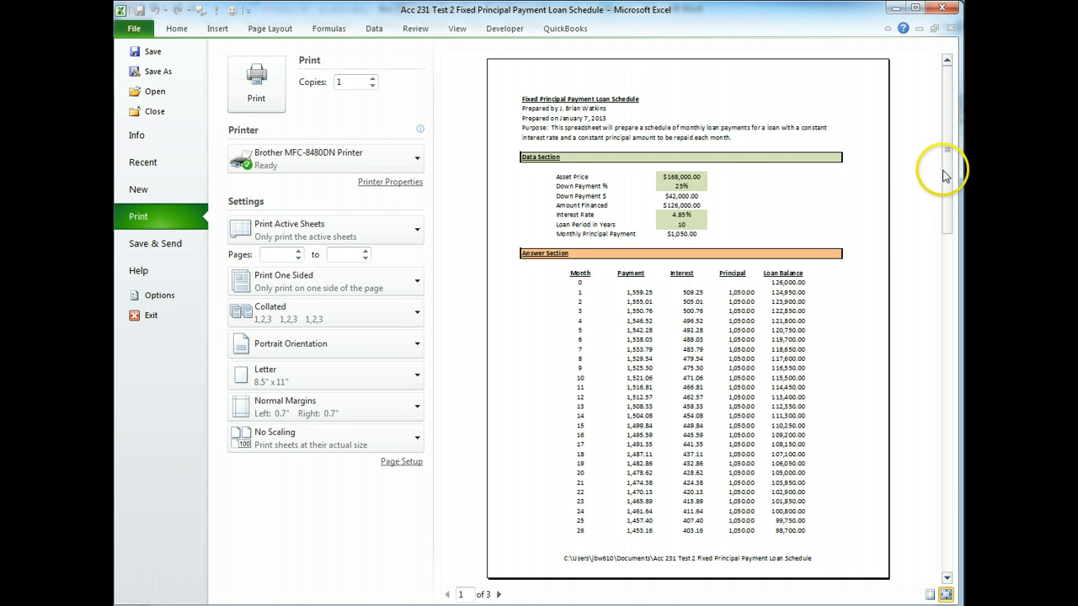
drag(944, 175, 916, 484)
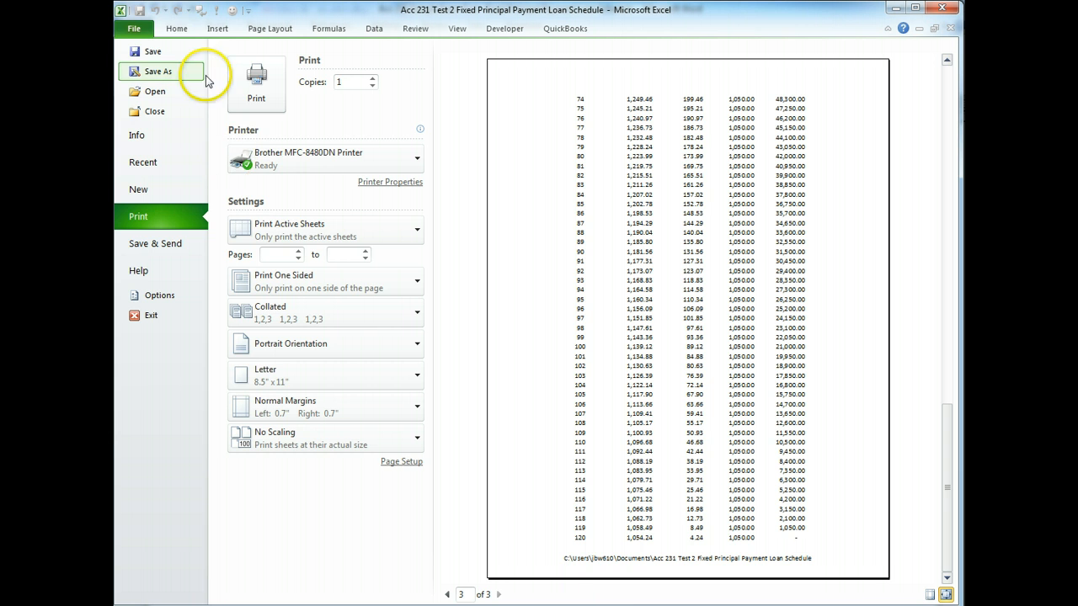
click(177, 29)
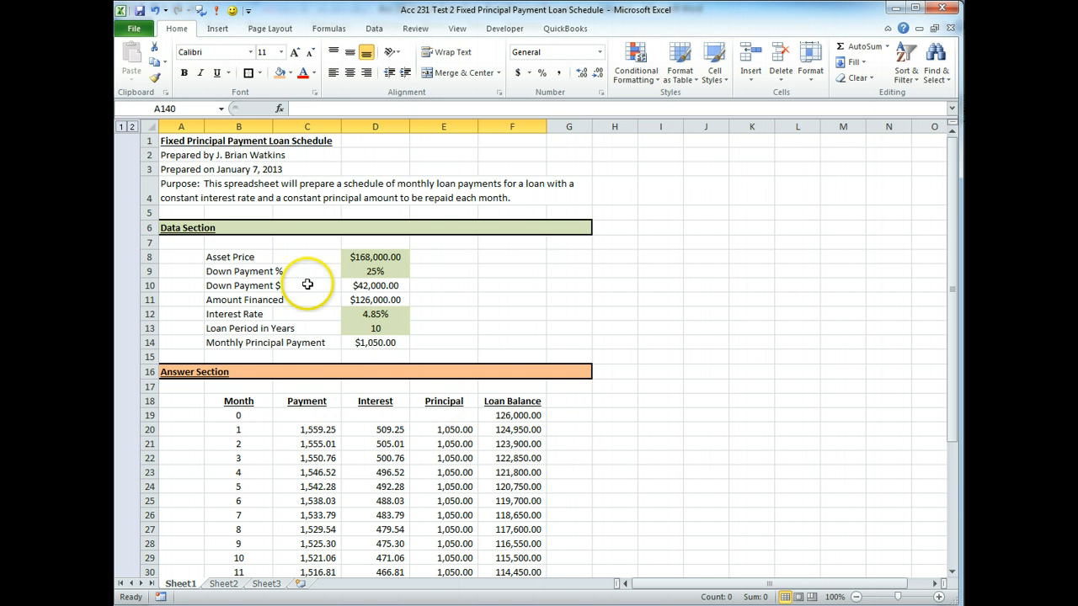
Check the end of the collapsed schedule and set the loan period in D13 to 25 years
scroll(307, 285, down, 20)
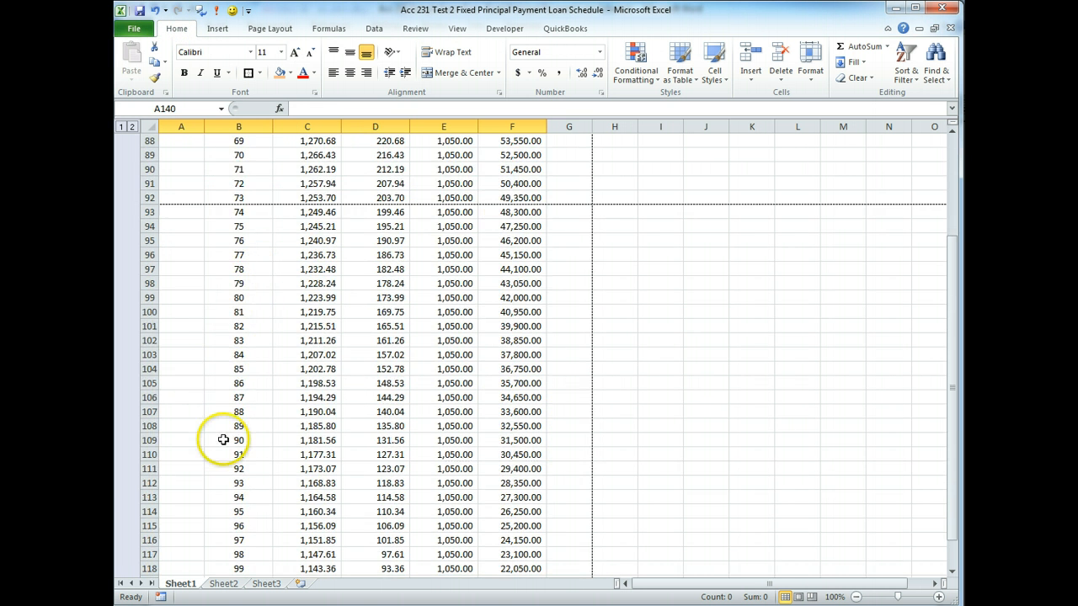
scroll(224, 440, down, 17)
scroll(225, 442, up, 6)
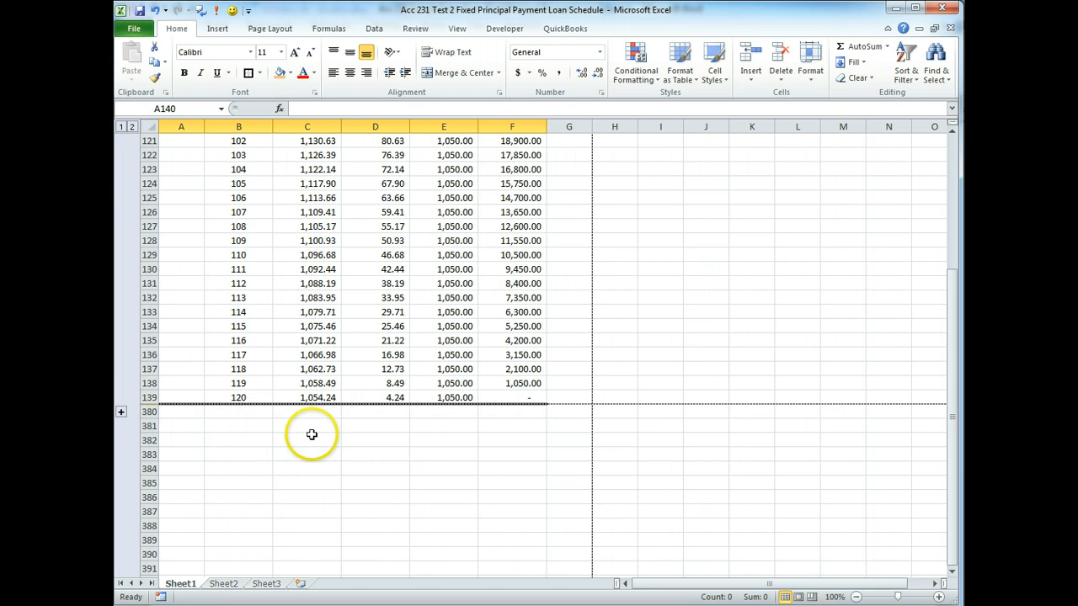
scroll(421, 362, up, 20)
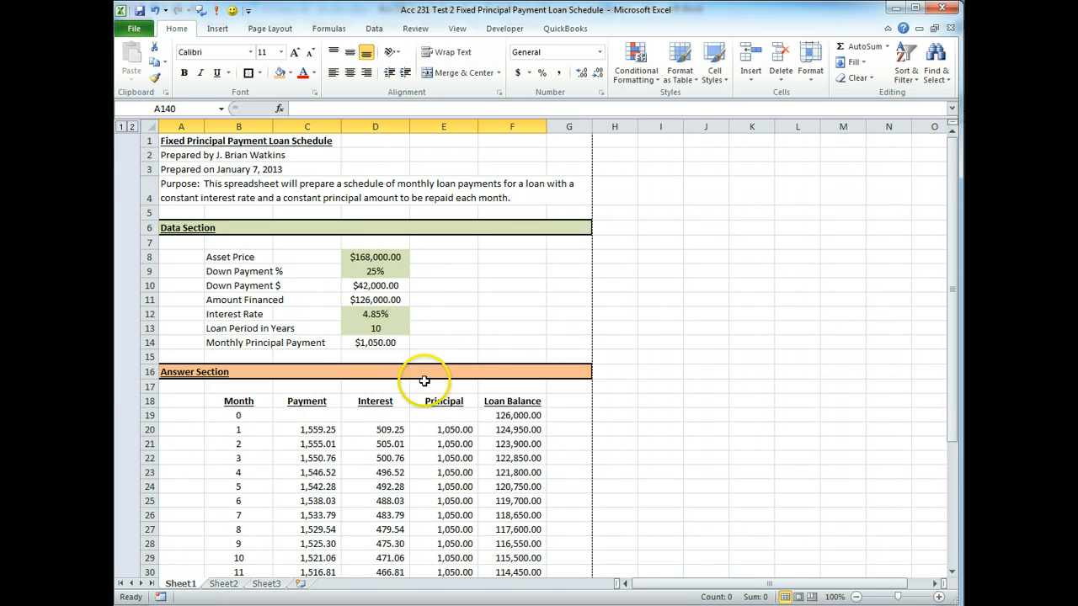
click(364, 327)
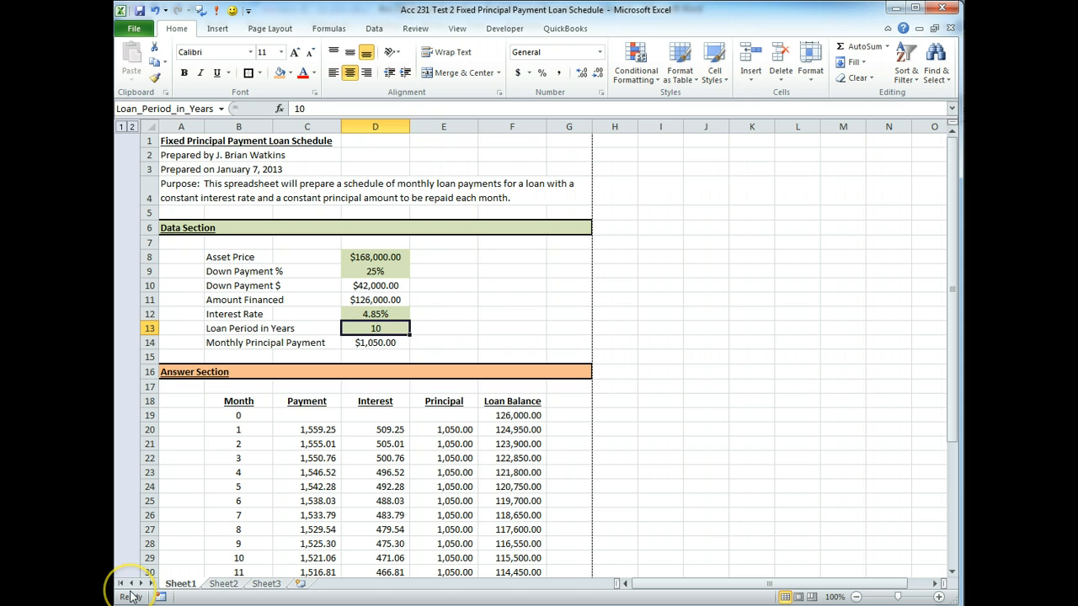
text(25)
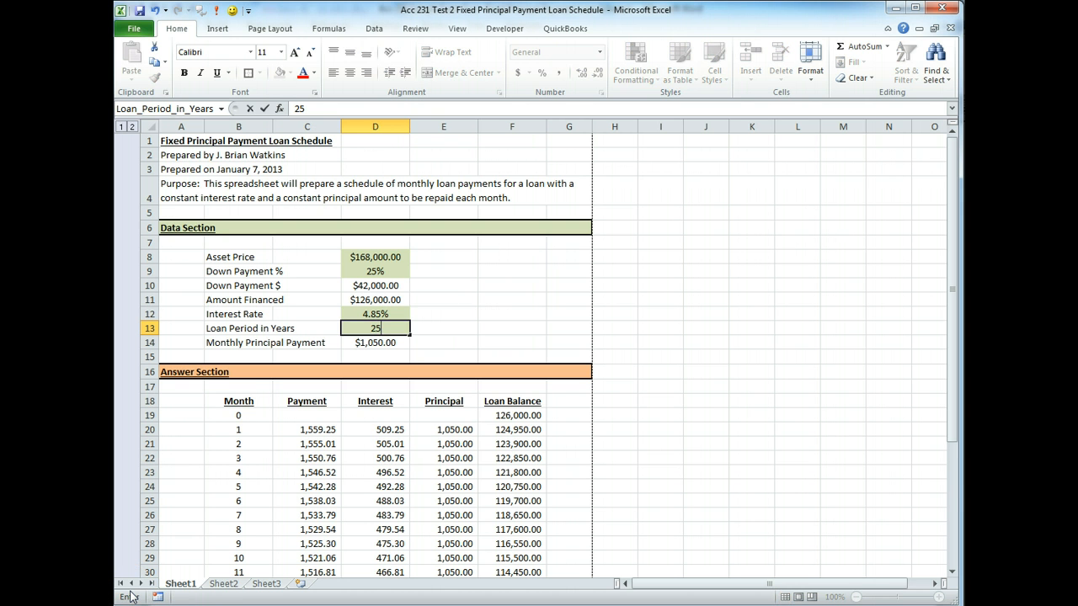
key(Return)
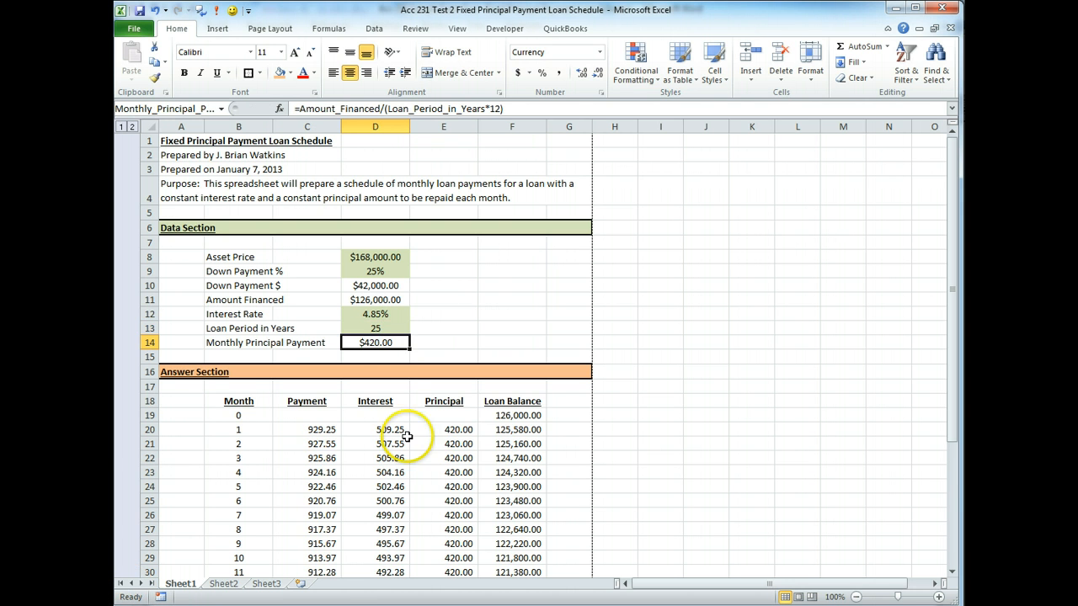
Expand the grouped rows below month 120
scroll(401, 352, down, 20)
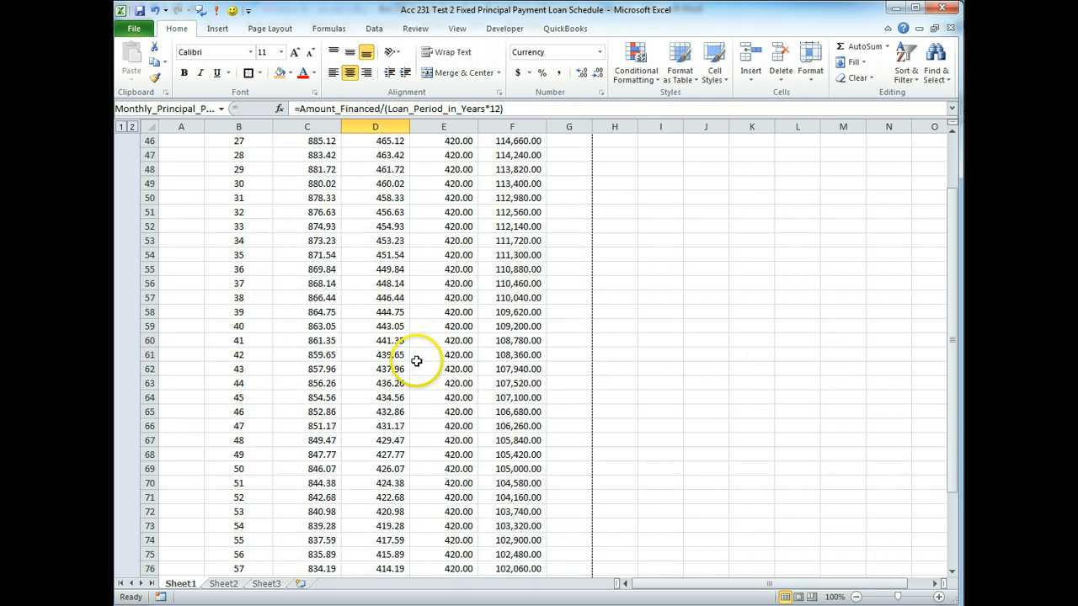
scroll(353, 430, down, 6)
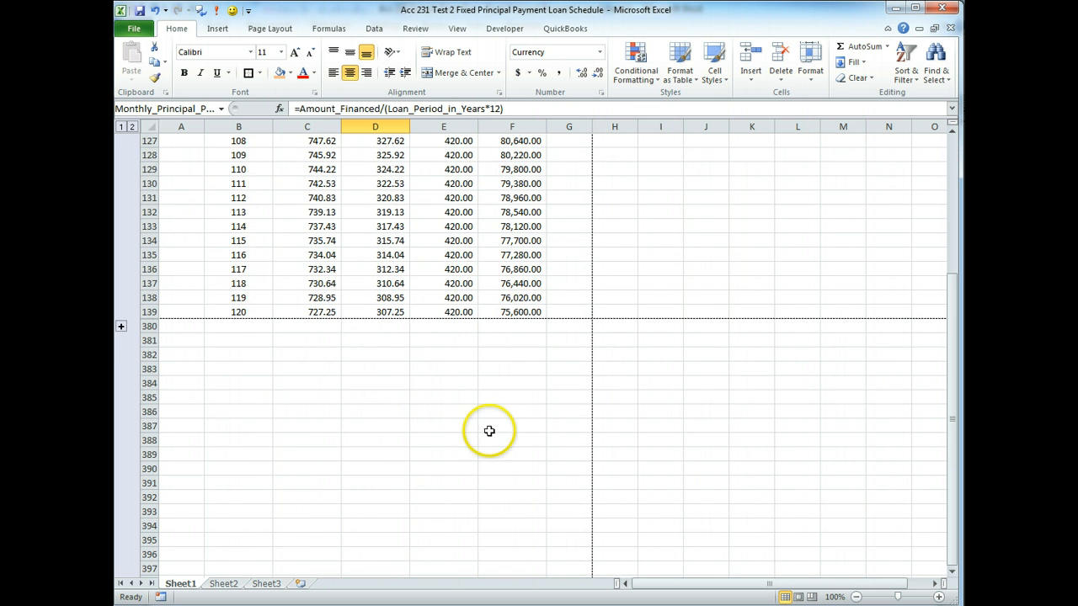
click(122, 325)
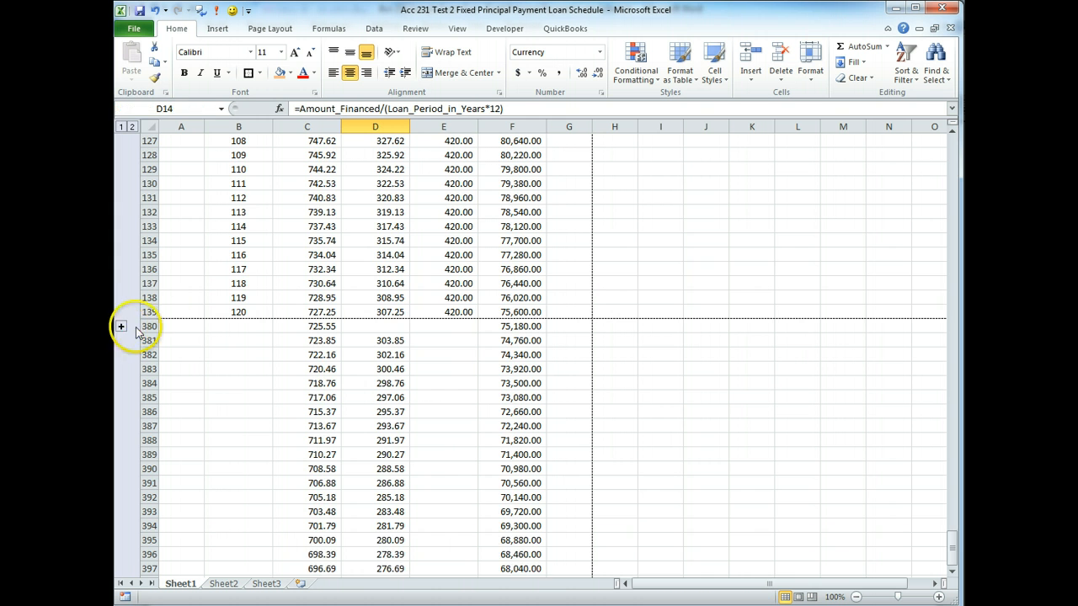
Find the end of the 25-year loan and highlight the month 300 row B319:F319
scroll(313, 289, down, 20)
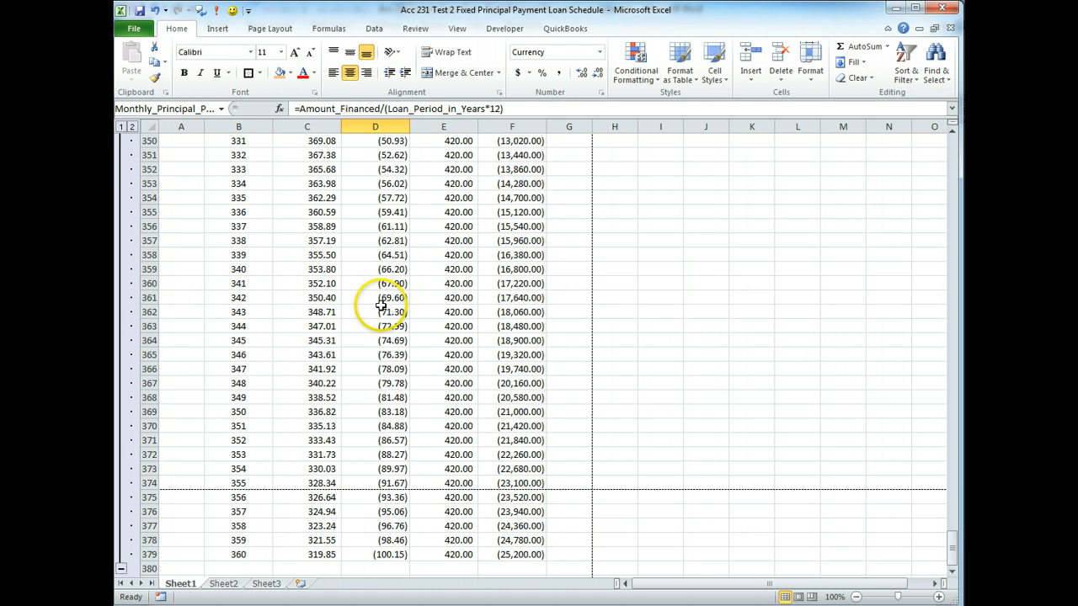
scroll(380, 305, up, 15)
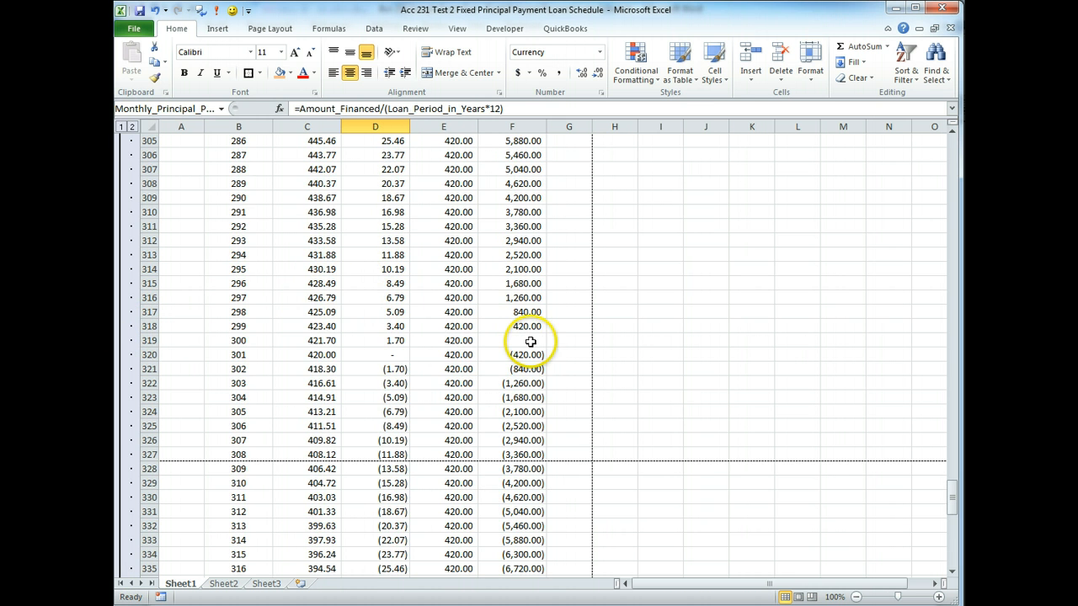
drag(530, 341, 235, 340)
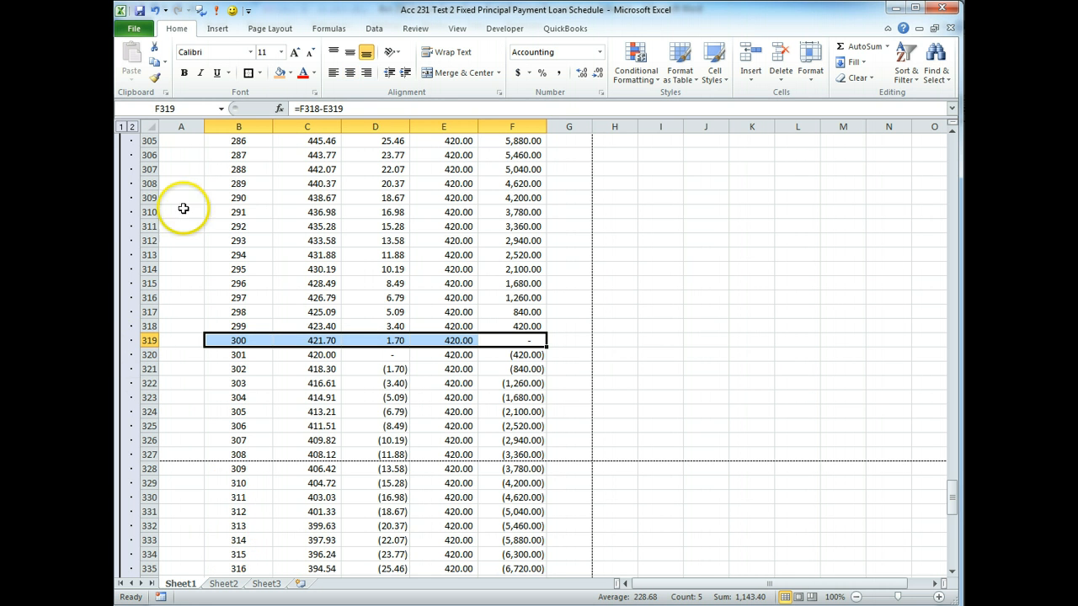
scroll(481, 441, up, 3)
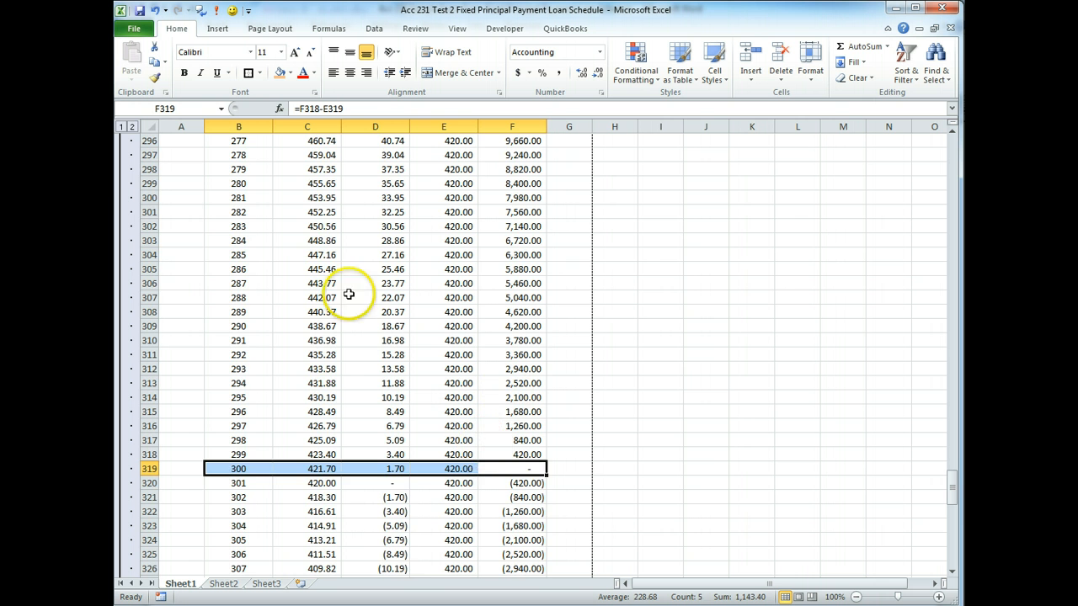
Clear the outline from the month 300 row B319:F319
scroll(216, 233, up, 20)
scroll(182, 265, up, 20)
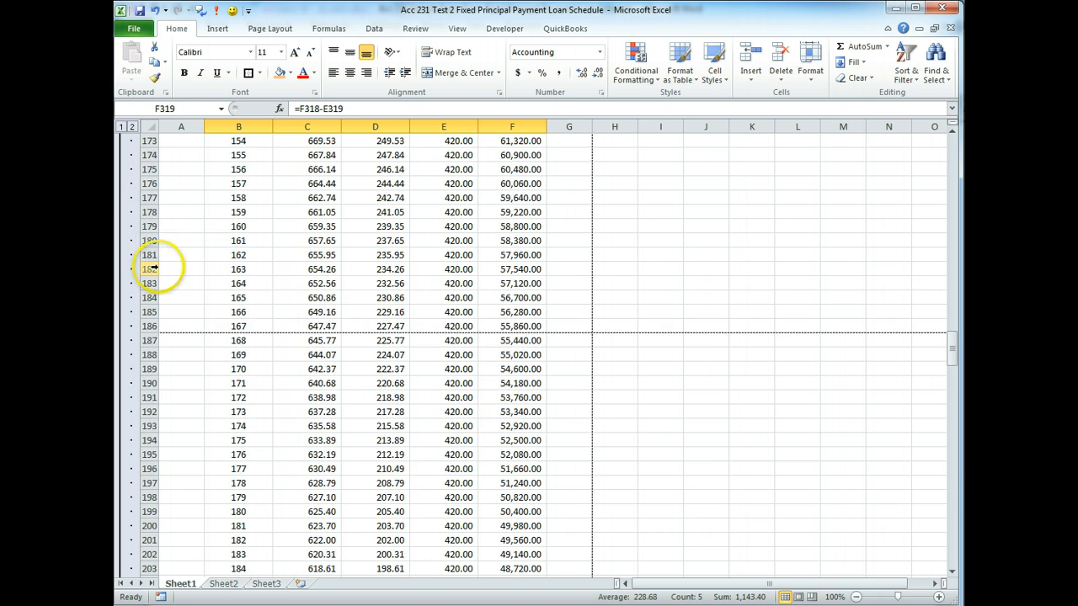
click(374, 30)
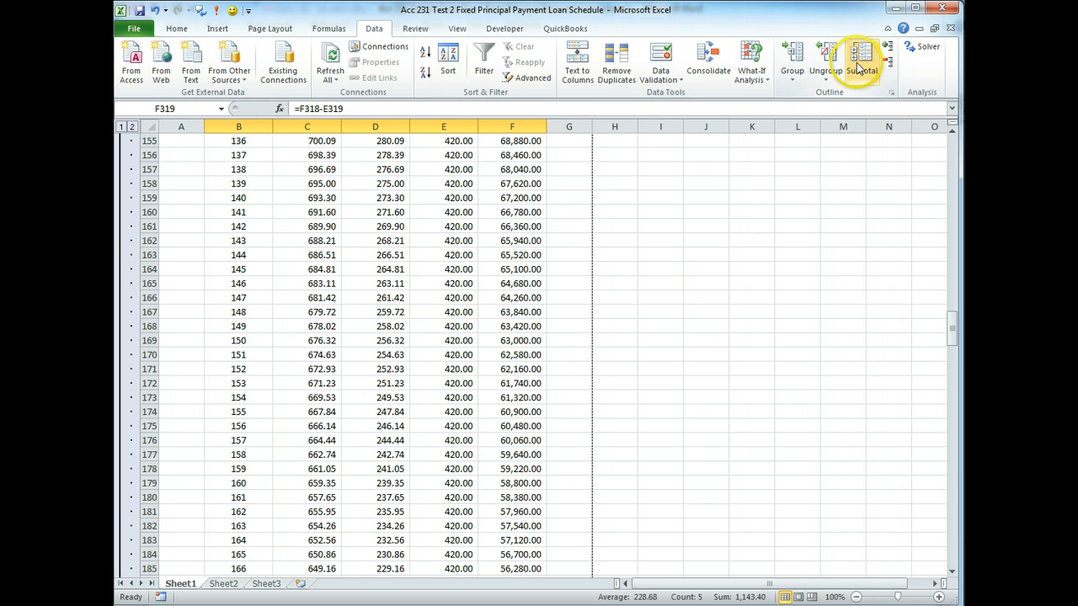
click(791, 74)
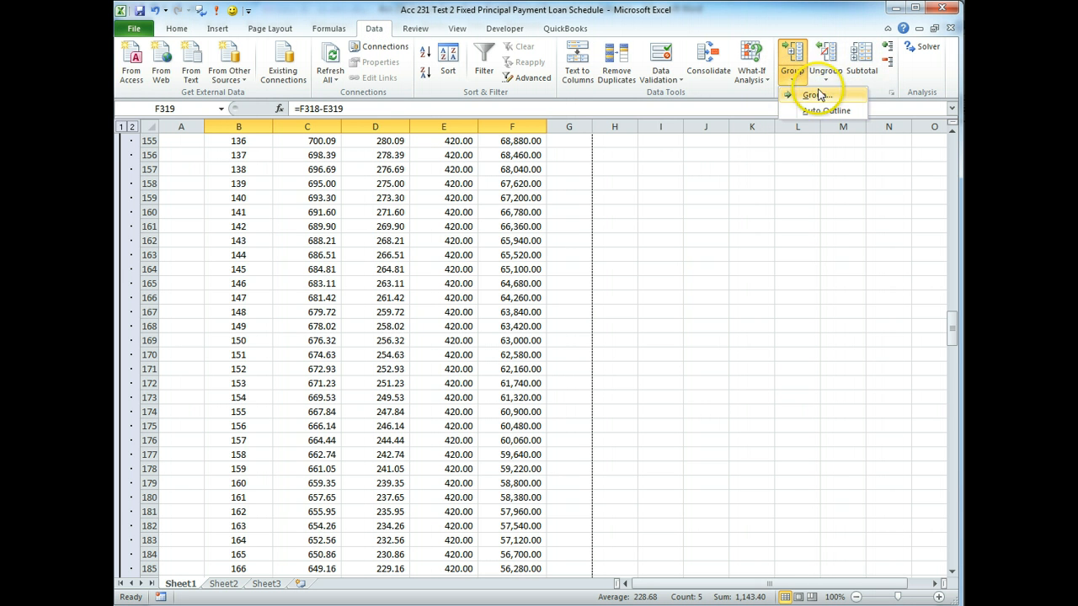
click(826, 71)
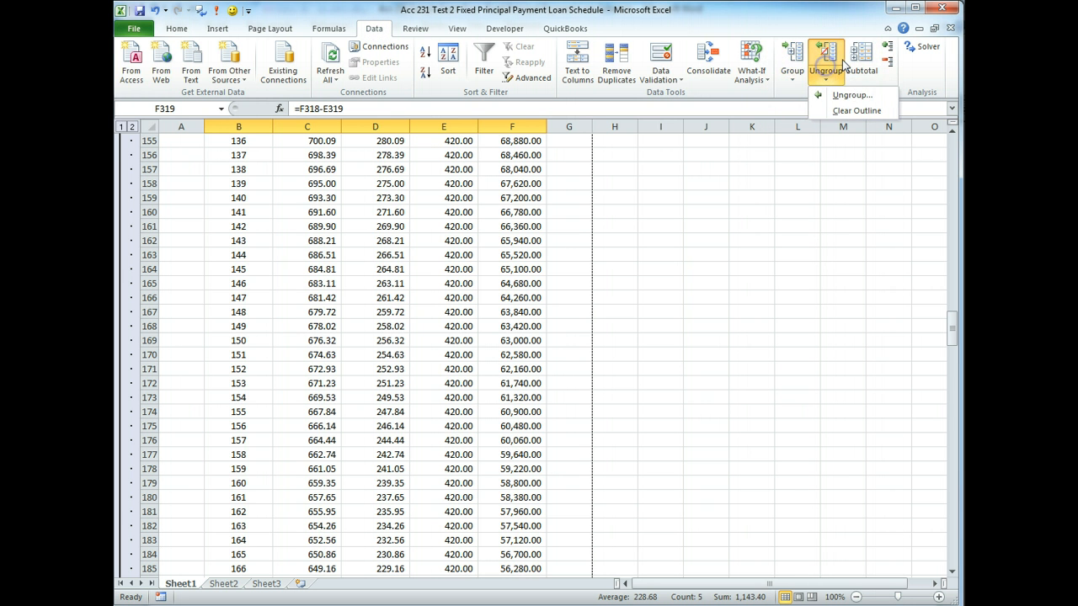
click(854, 111)
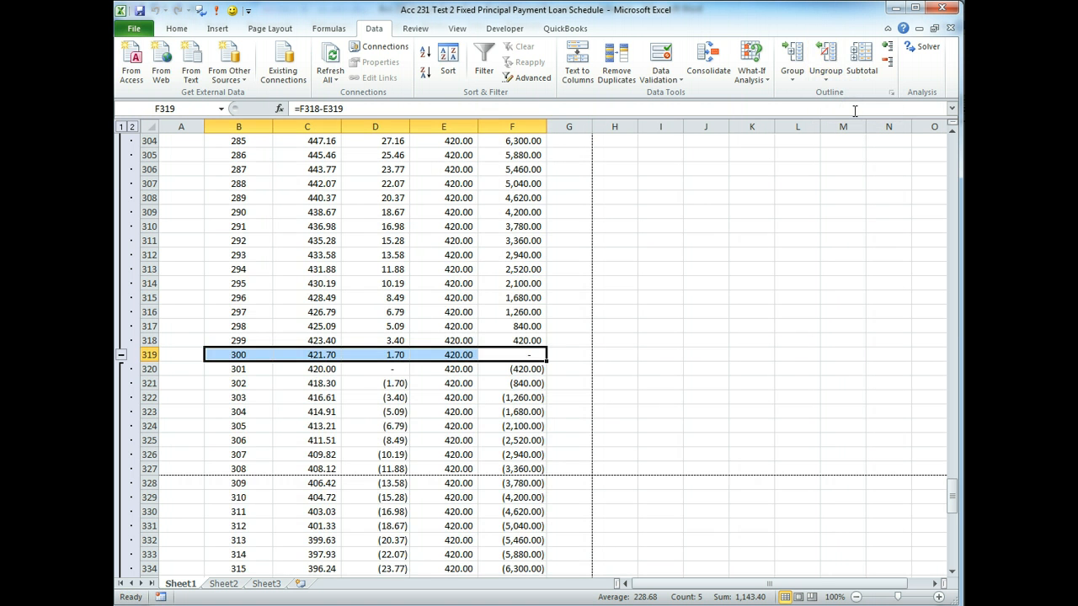
click(854, 110)
click(788, 293)
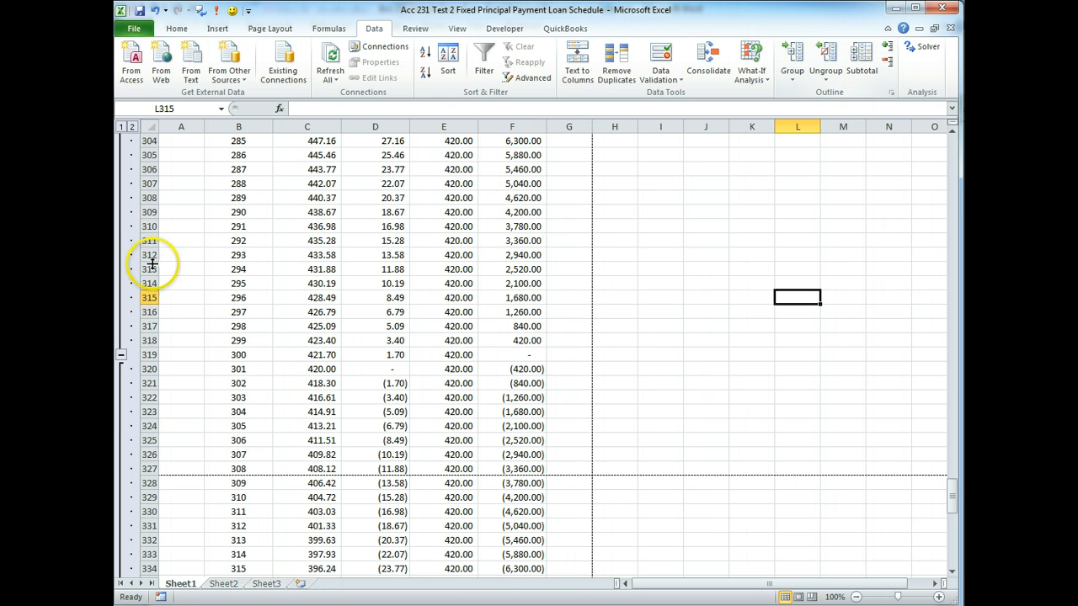
Collapse the grouped rows for months 121 to 299 and check the schedule rows on both sides of month 300
scroll(360, 360, down, 3)
scroll(360, 361, up, 4)
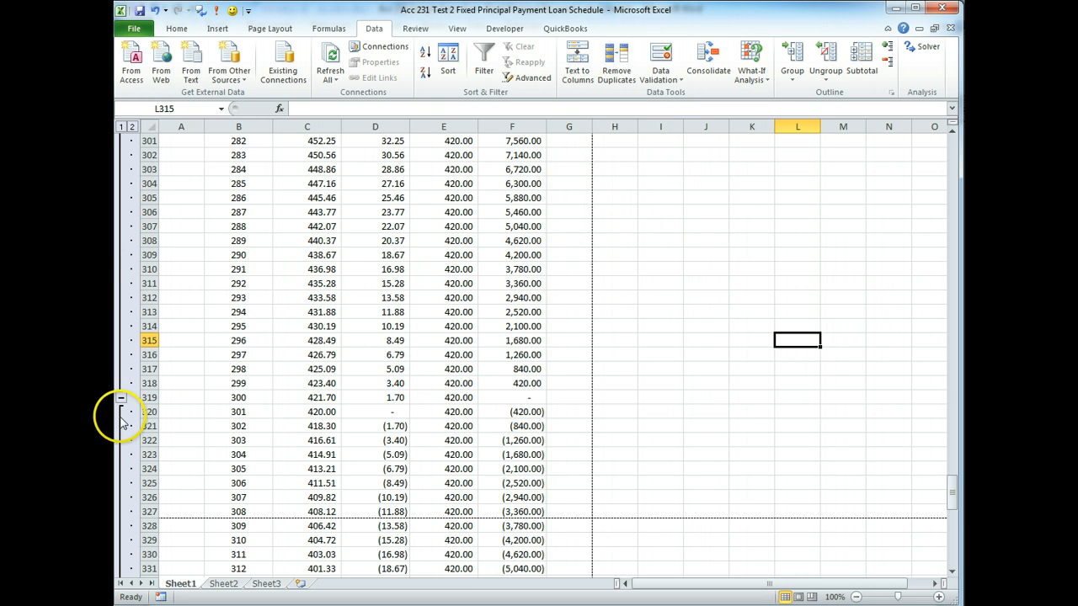
scroll(120, 400, down, 14)
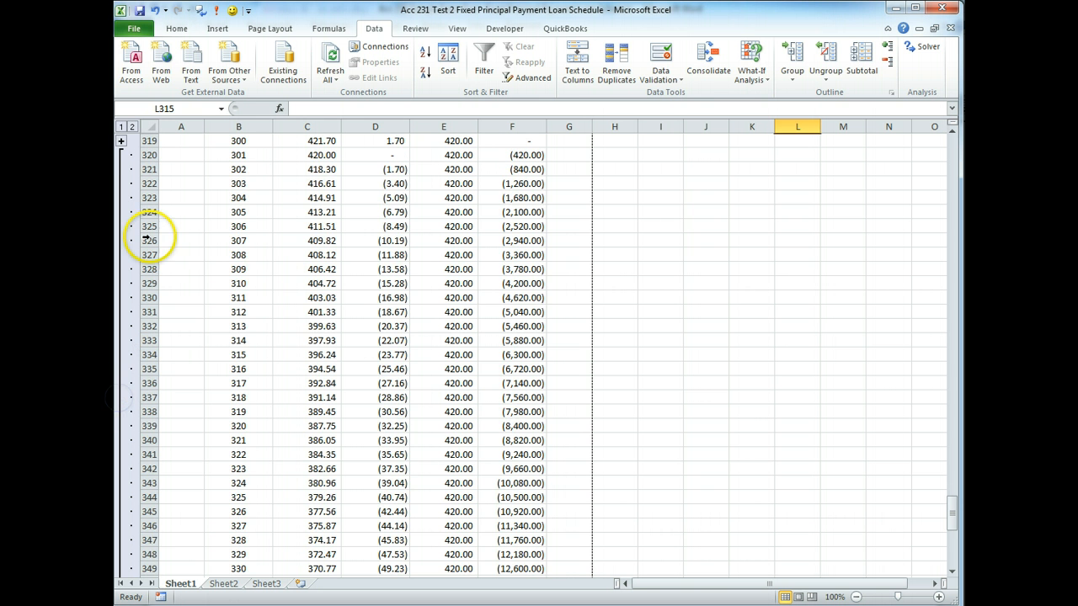
scroll(200, 338, down, 9)
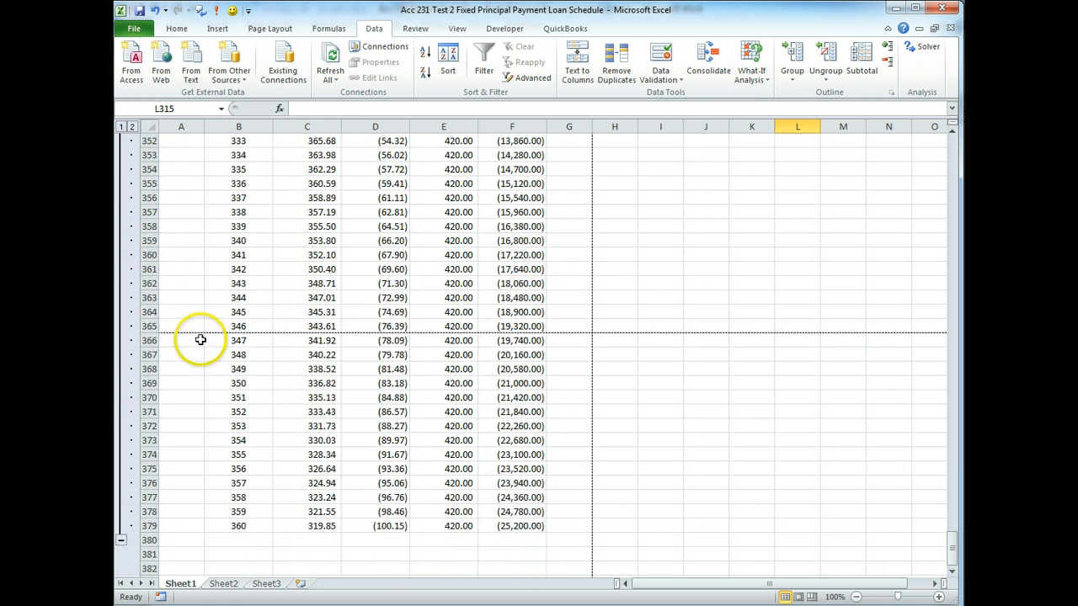
scroll(206, 362, up, 4)
scroll(219, 449, up, 20)
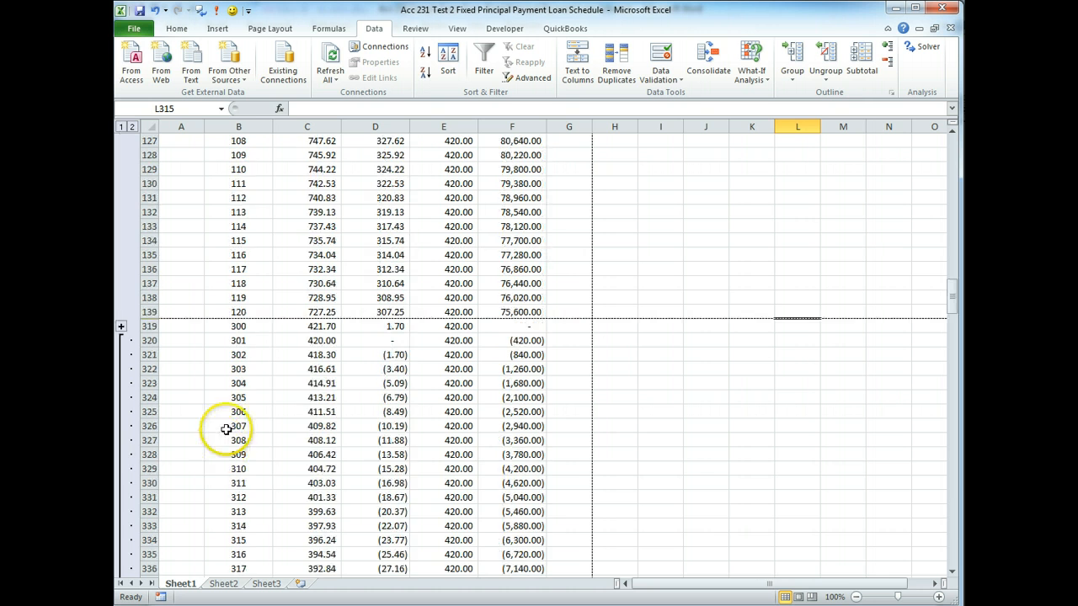
scroll(228, 435, down, 3)
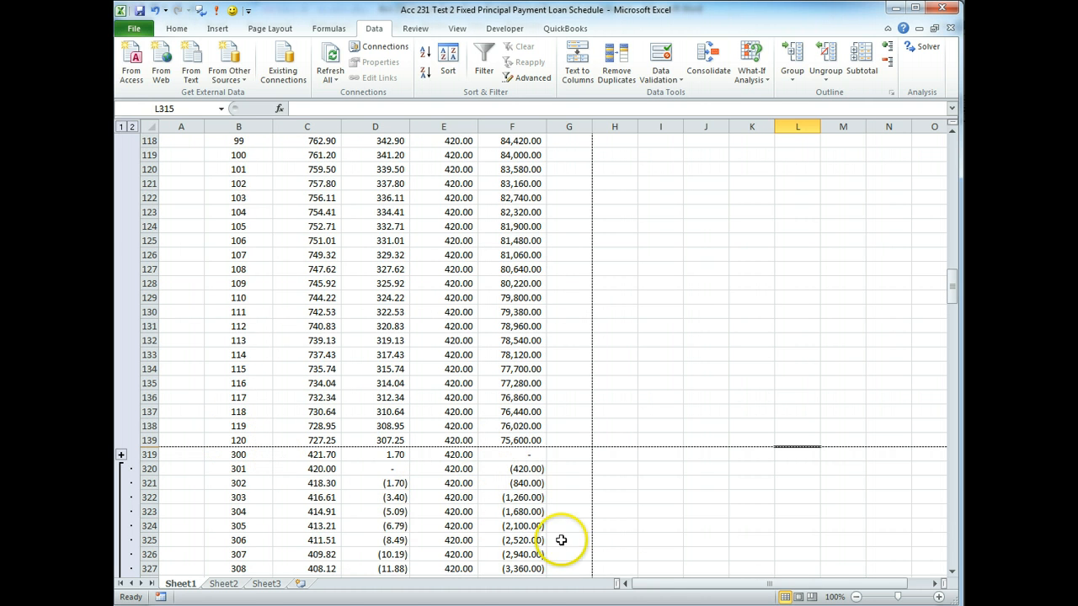
scroll(674, 354, down, 3)
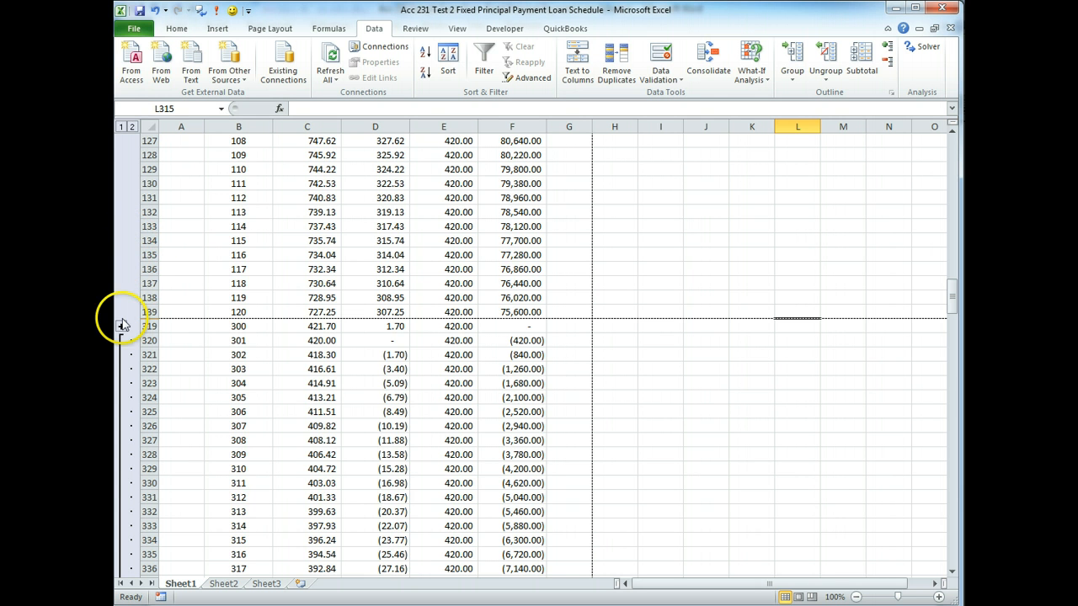
scroll(185, 378, down, 19)
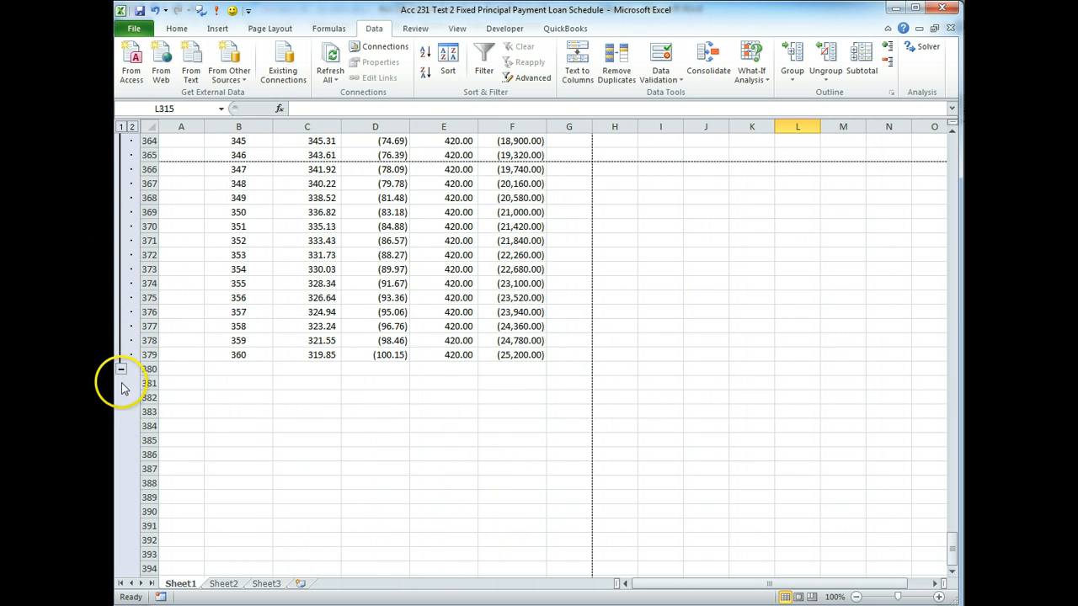
Collapse the grouped rows for months 301 to 360, and expand both row groups around month 300 again
click(121, 371)
scroll(255, 228, up, 7)
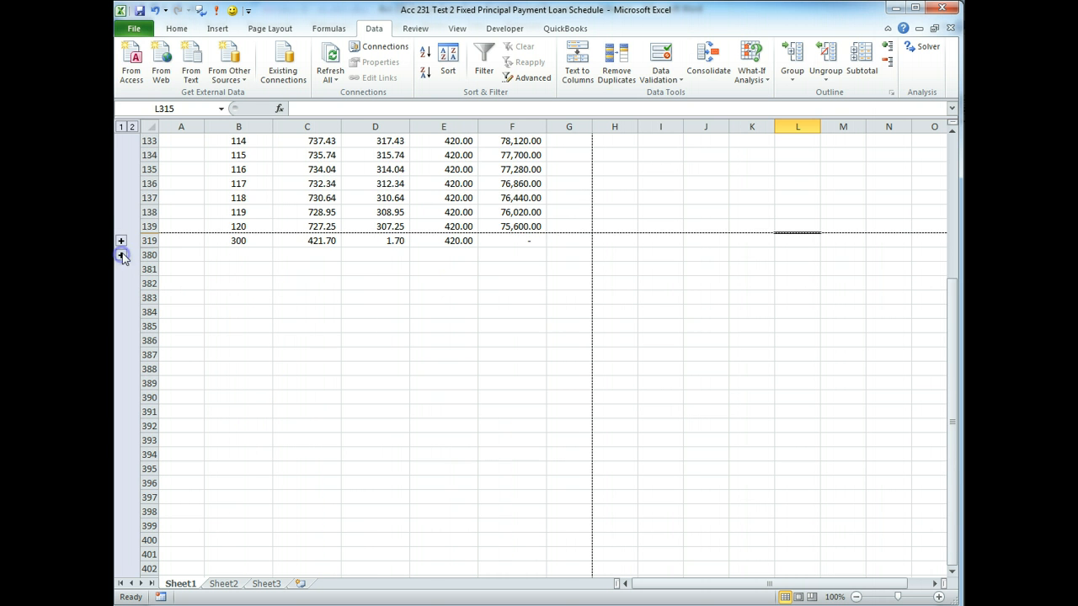
click(121, 254)
scroll(126, 261, up, 15)
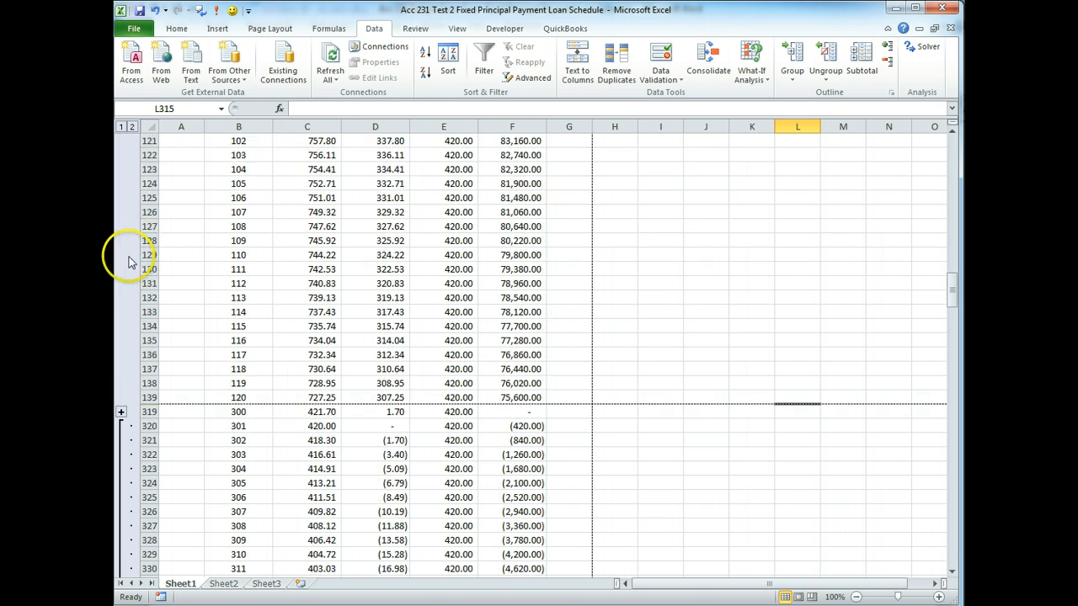
click(120, 412)
Ungroup the rows of A137:F382, from month 118 to below the end of the schedule
scroll(327, 429, up, 20)
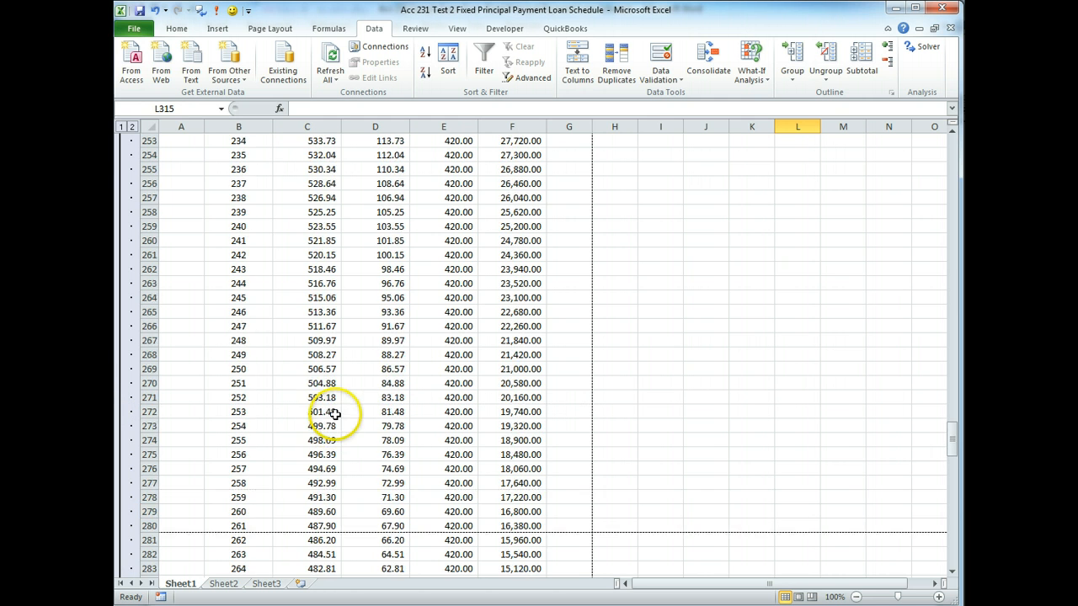
scroll(285, 333, up, 20)
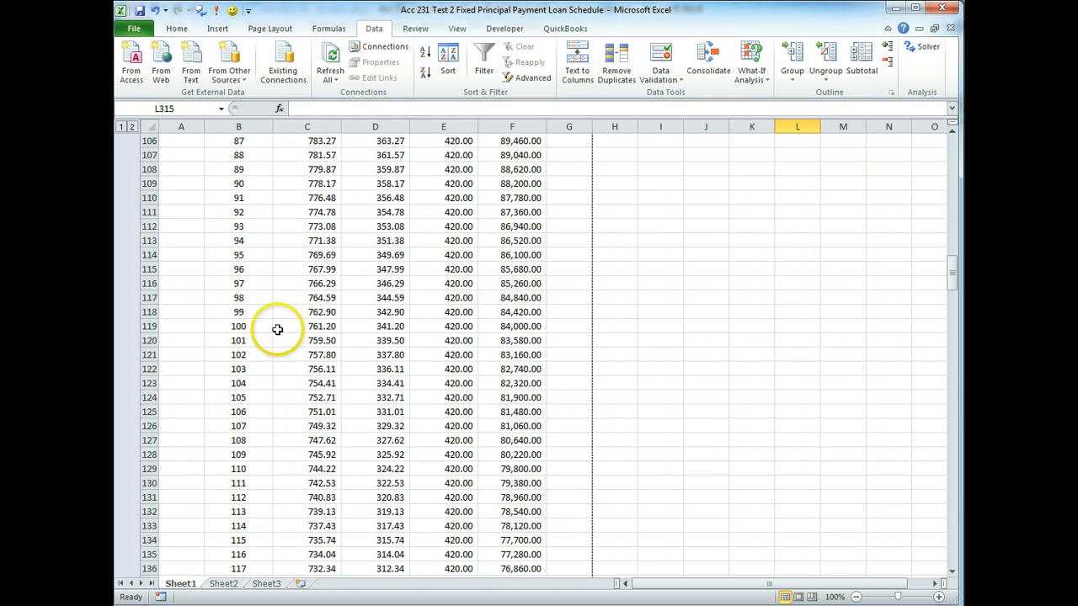
scroll(186, 440, down, 10)
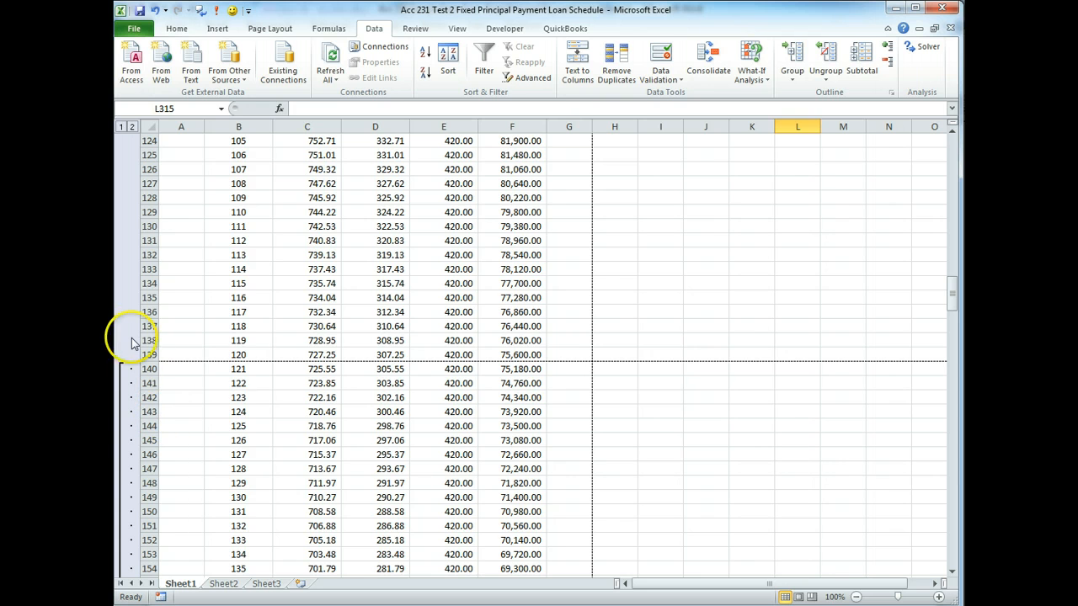
drag(186, 325, 519, 539)
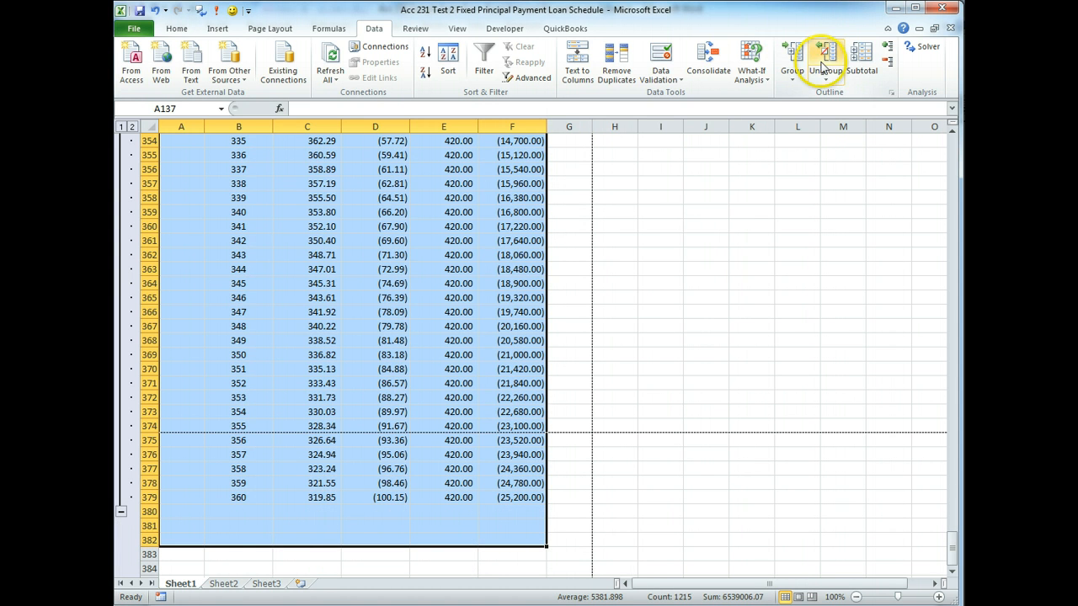
click(825, 76)
click(846, 95)
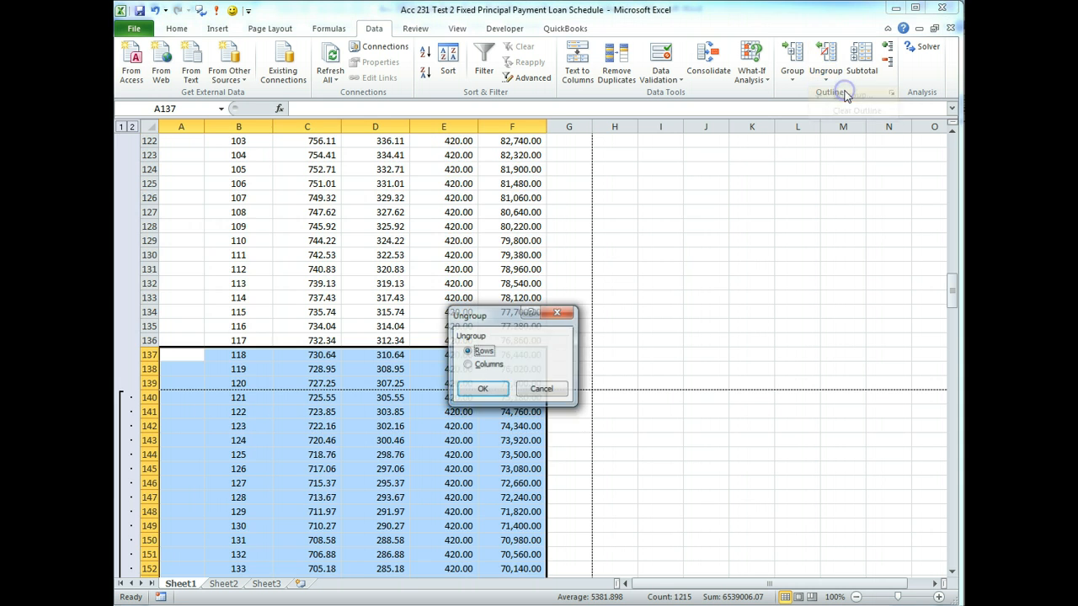
click(495, 388)
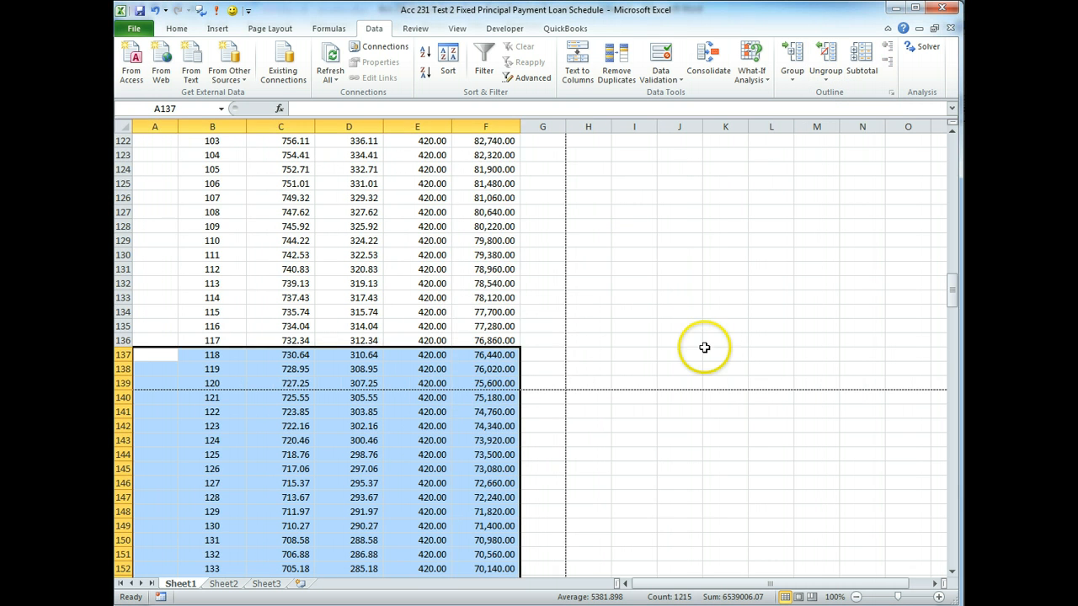
Group the rows of B320:F382, from month 301 to below the end of the schedule
scroll(702, 346, down, 20)
scroll(675, 428, down, 20)
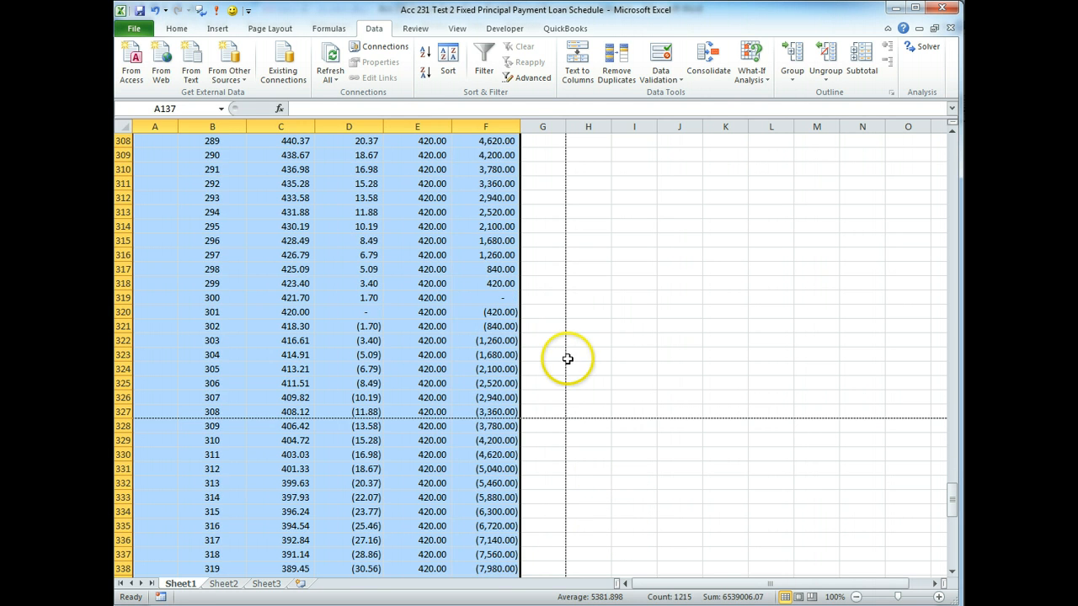
click(623, 312)
click(210, 312)
drag(297, 325, 514, 565)
click(787, 59)
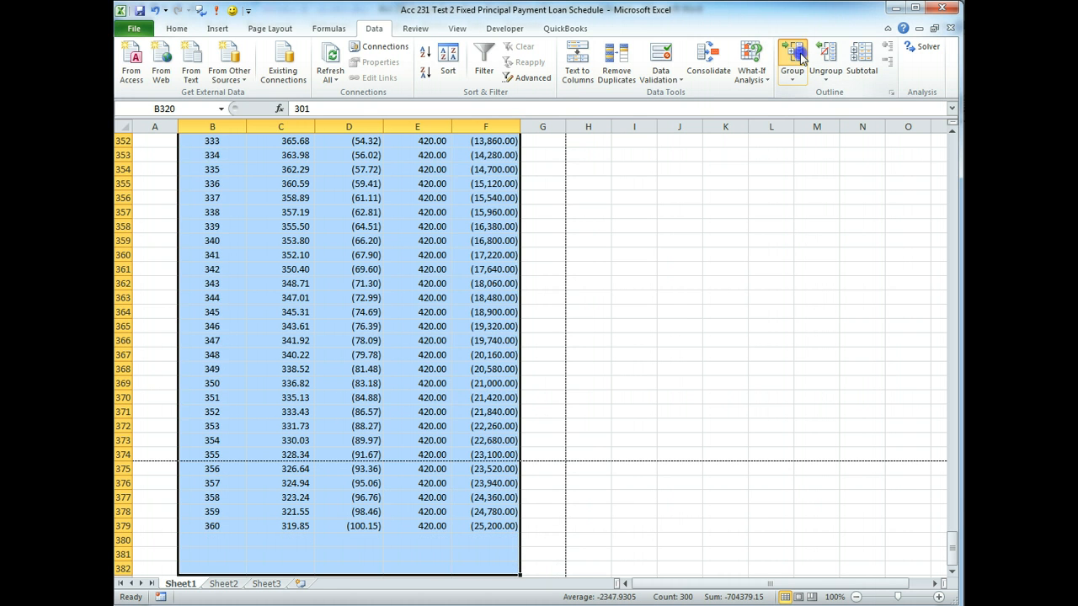
click(493, 389)
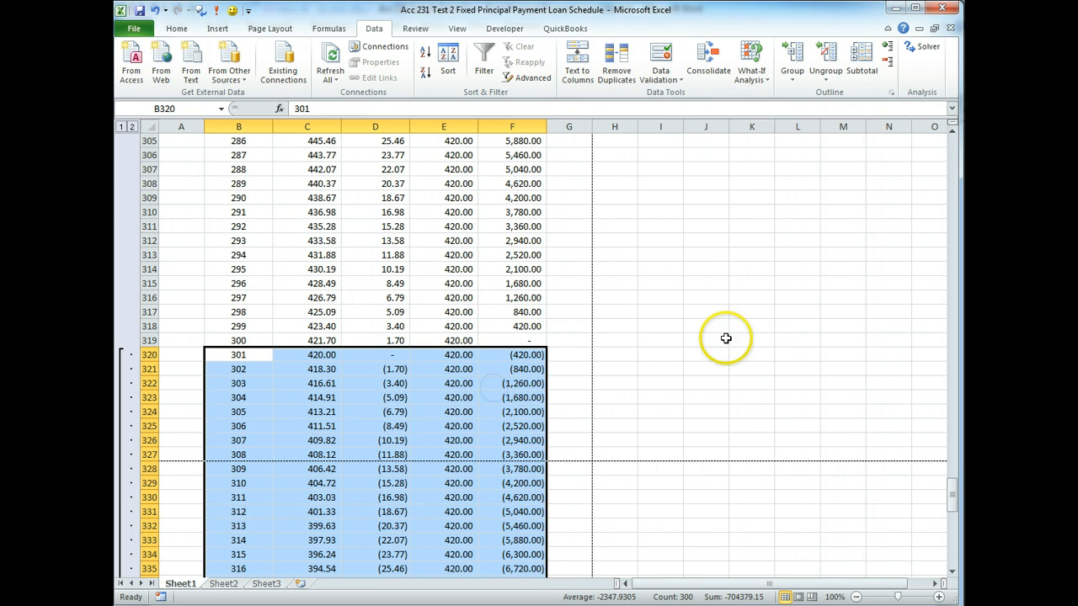
Collapse the grouped rows below month 300 to check the end of the schedule, and expand them again
click(122, 127)
scroll(687, 319, up, 1)
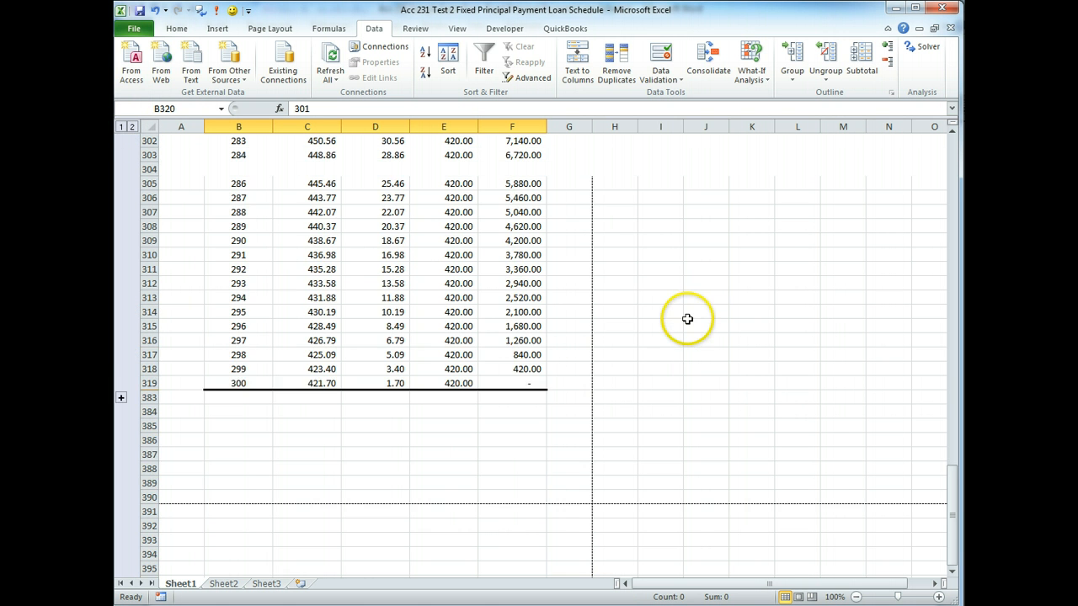
scroll(687, 319, up, 20)
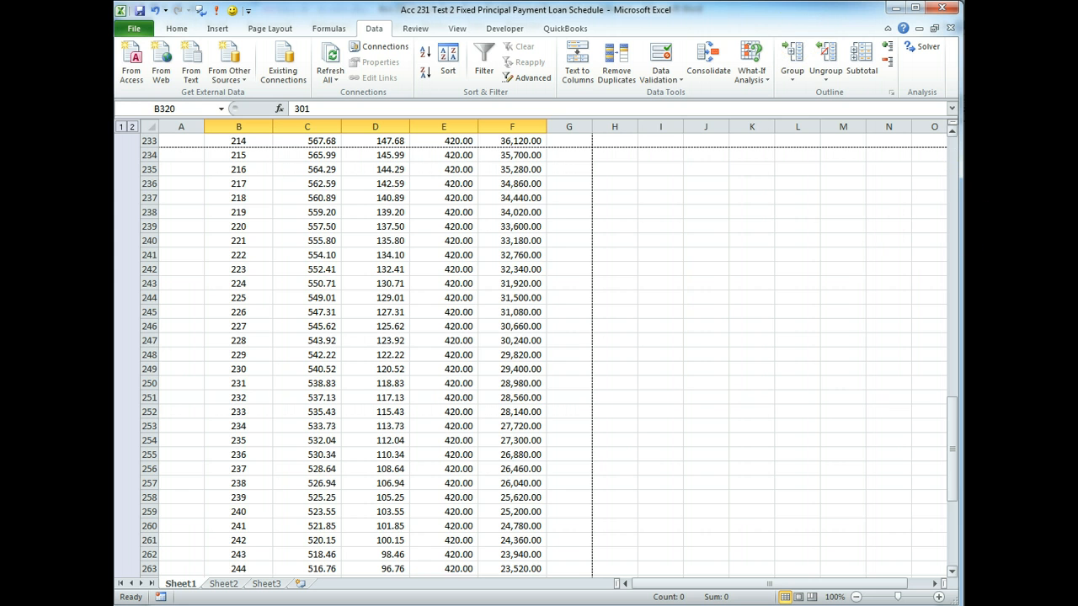
drag(952, 402, 945, 485)
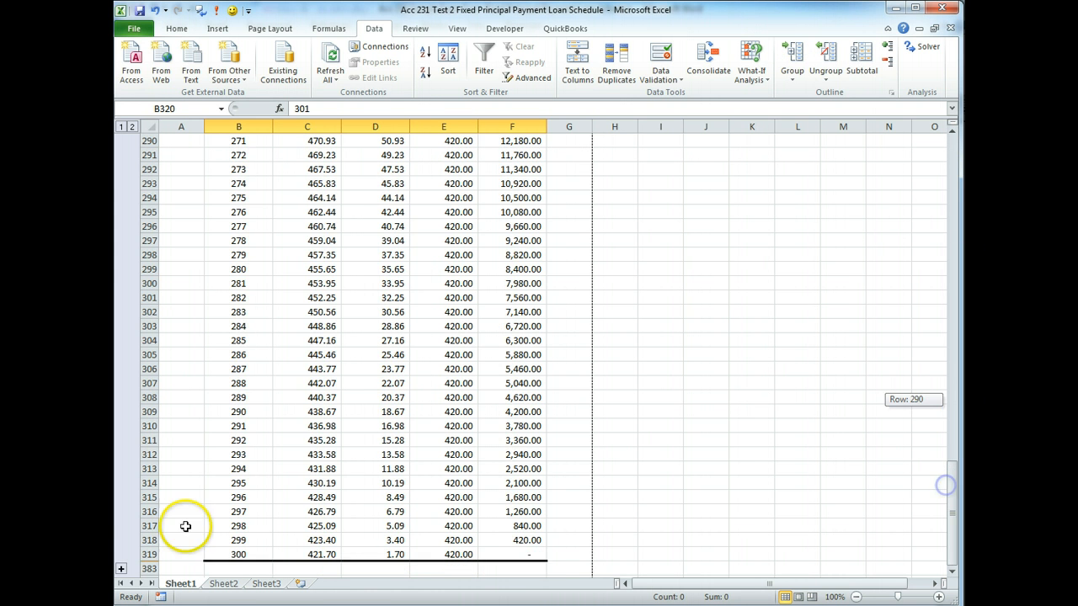
click(120, 569)
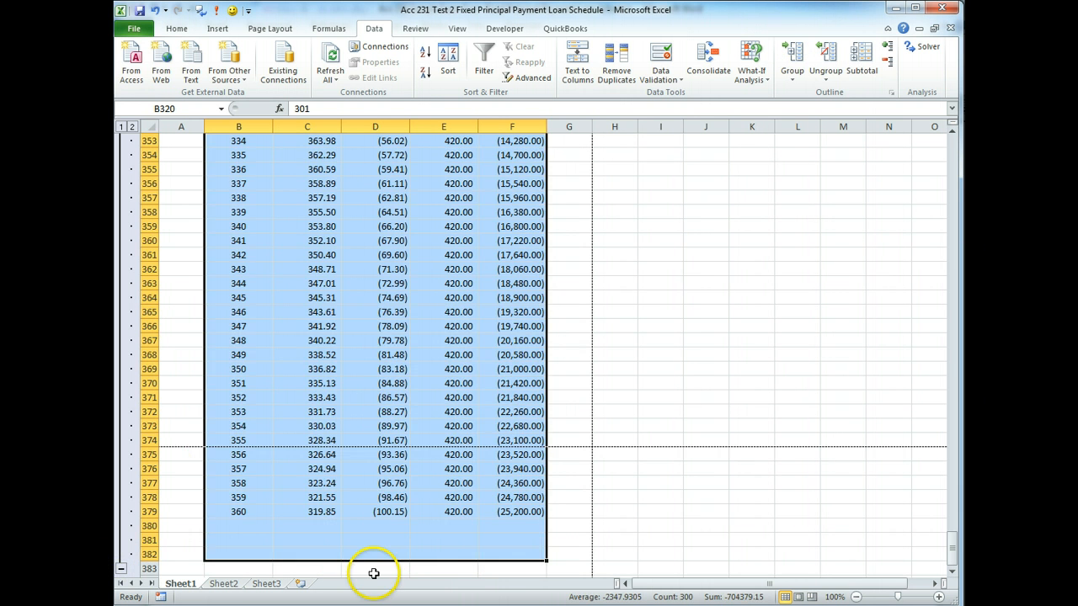
Return to the data section and review the schedule from the first month down to the grouped rows below month 300
drag(385, 556, 214, 124)
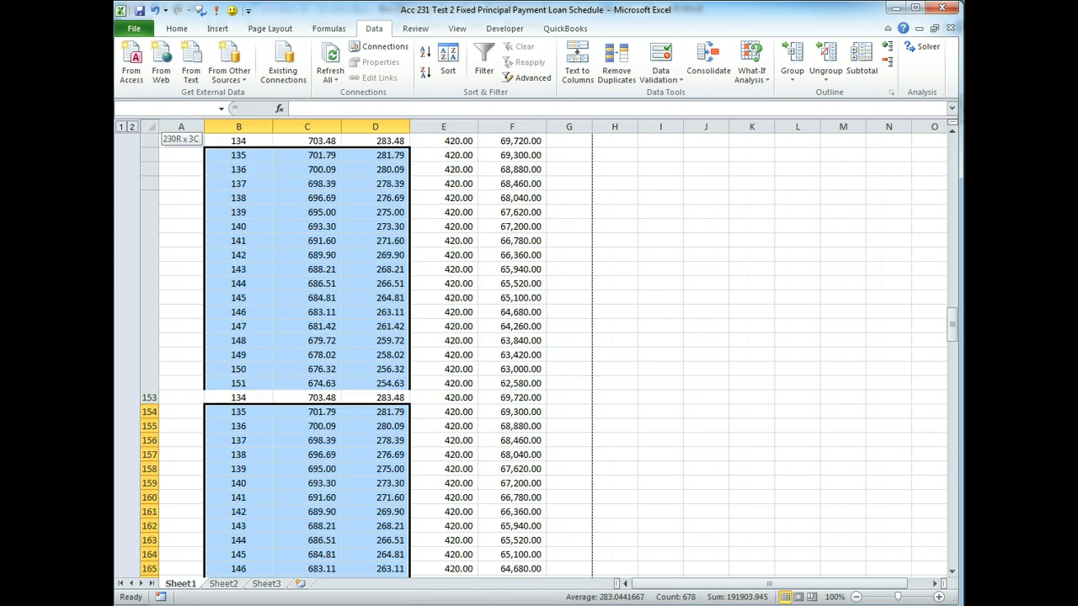
drag(241, 17, 500, 486)
click(762, 485)
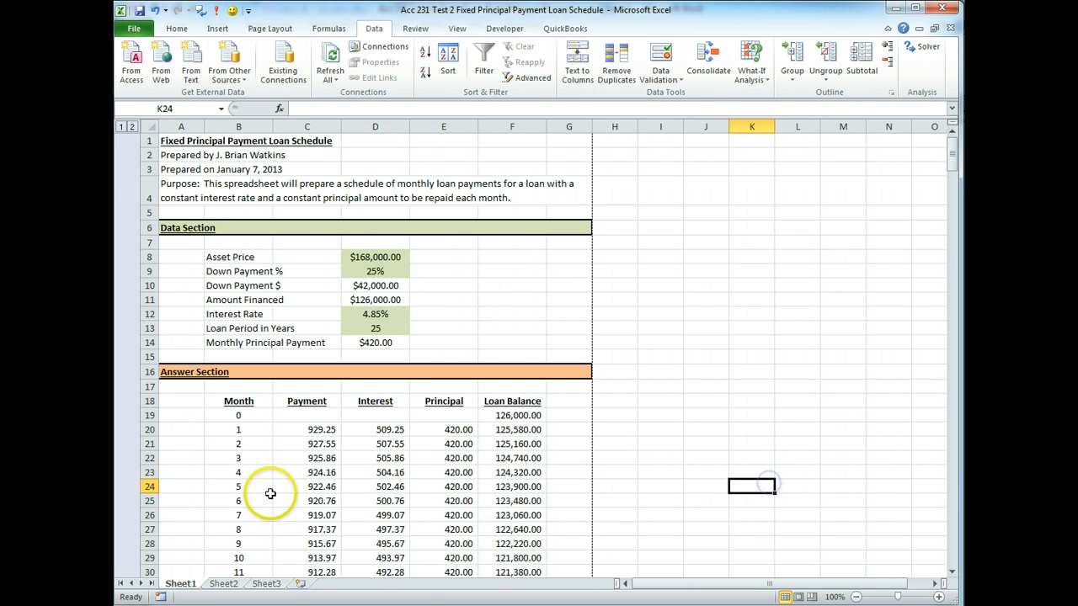
scroll(286, 486, down, 20)
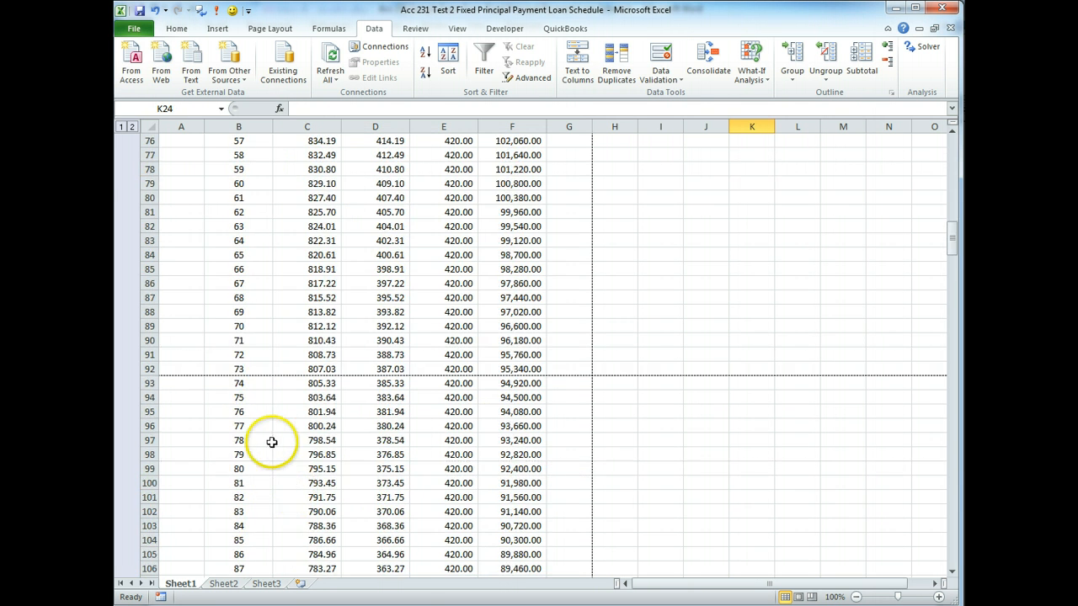
scroll(271, 442, down, 9)
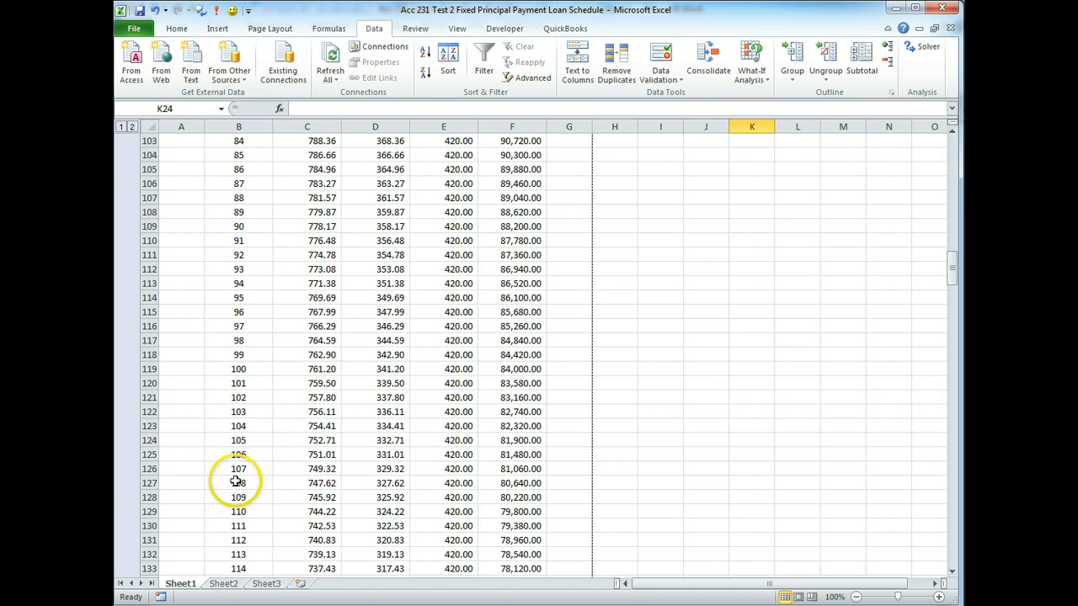
scroll(236, 481, down, 20)
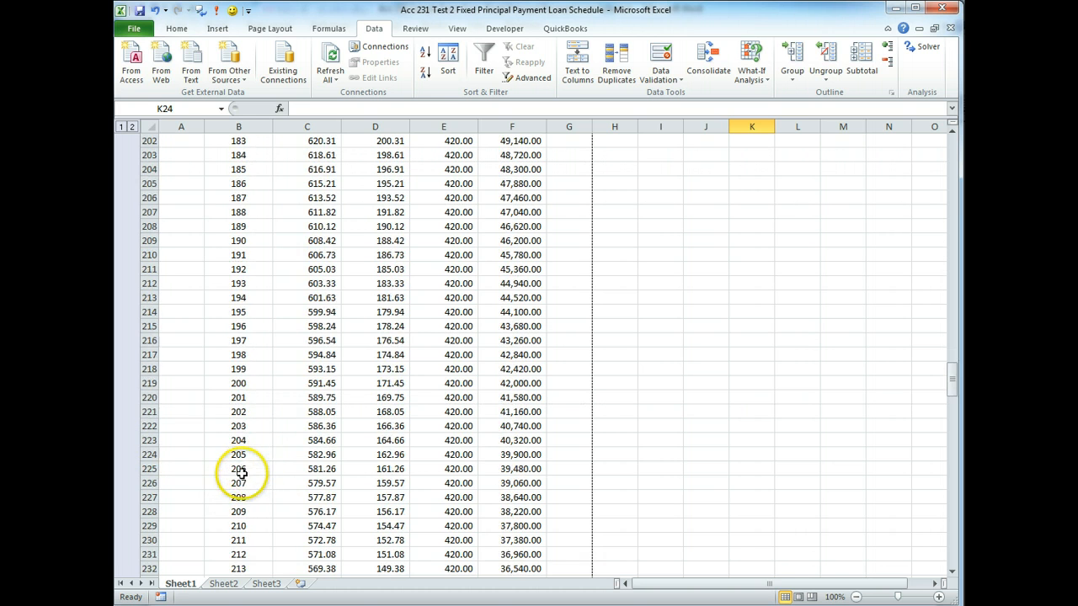
scroll(242, 473, down, 20)
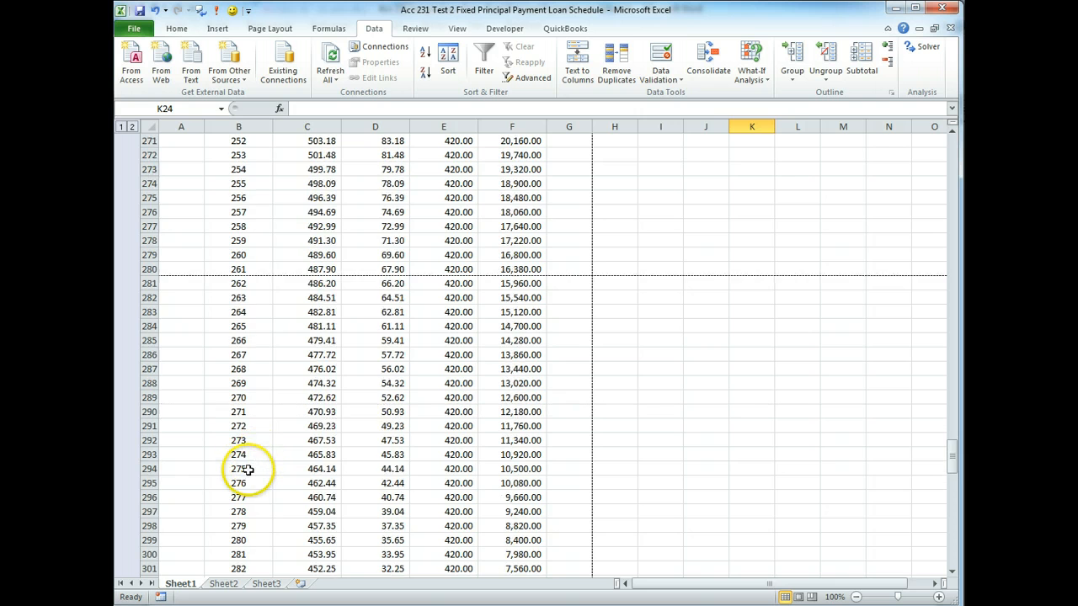
scroll(247, 472, down, 13)
scroll(244, 472, up, 6)
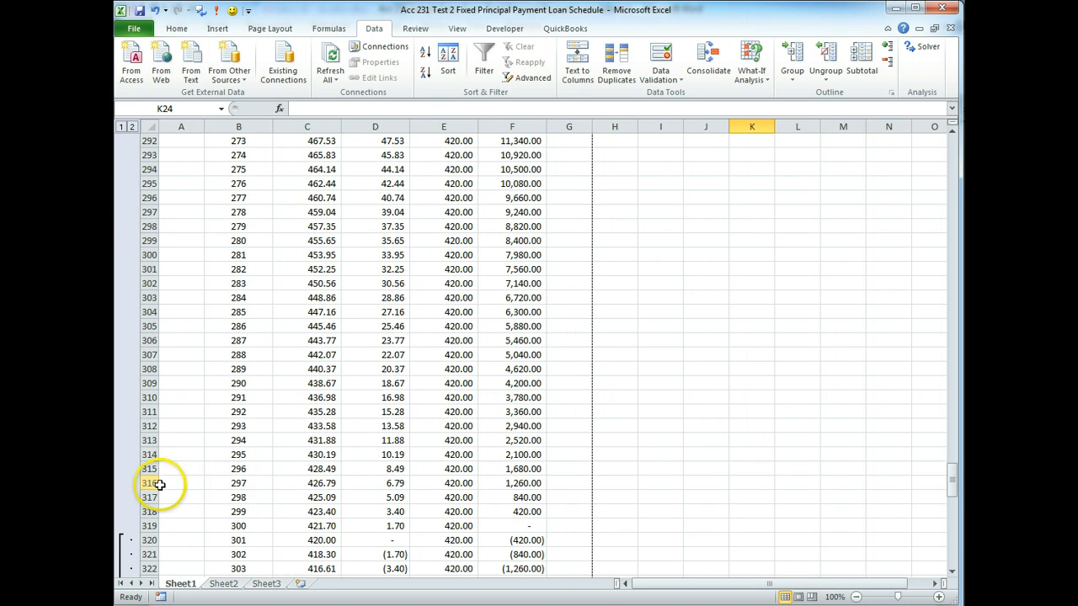
Ungroup the rows of A316:G388, from month 297 to below the end of the schedule
drag(160, 484, 581, 515)
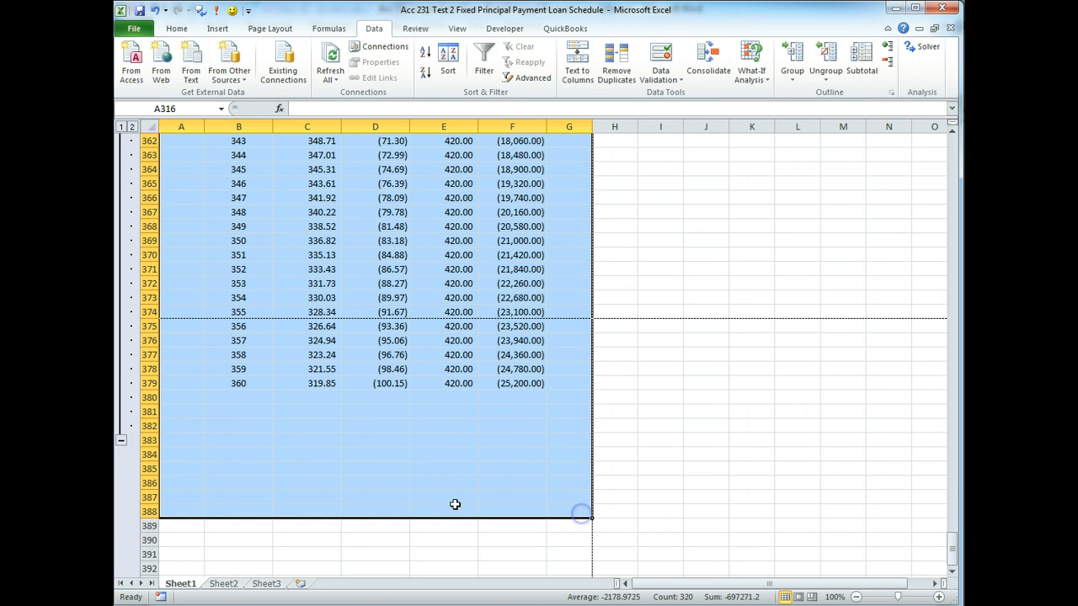
click(820, 84)
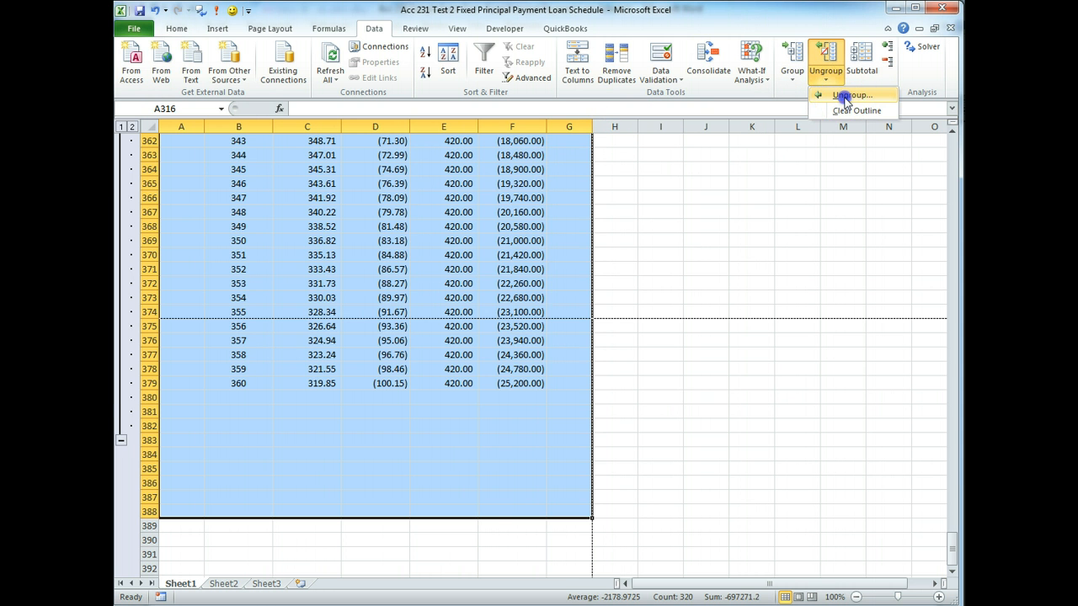
click(845, 96)
click(491, 386)
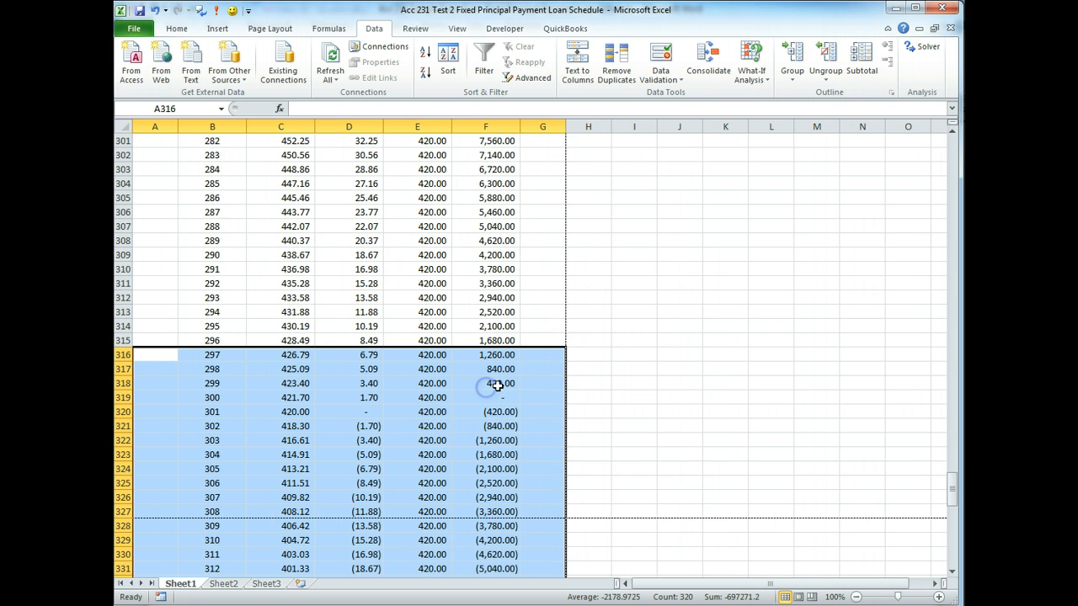
click(753, 362)
Return to the data section and open the Monthly Principal Payment formula in D14 for editing
scroll(729, 364, up, 20)
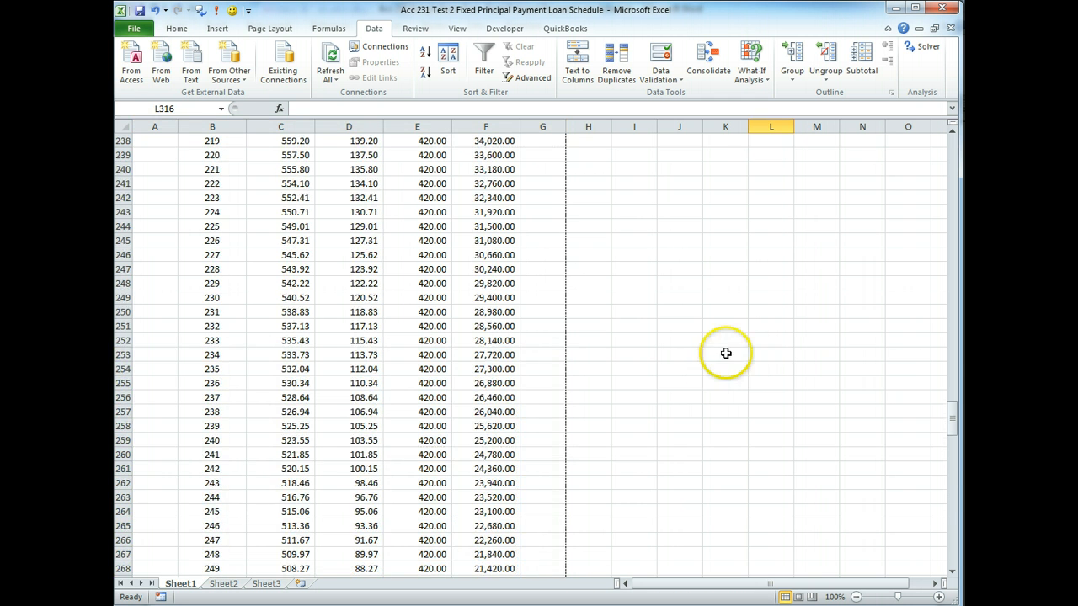
scroll(725, 353, up, 5)
drag(955, 409, 924, 139)
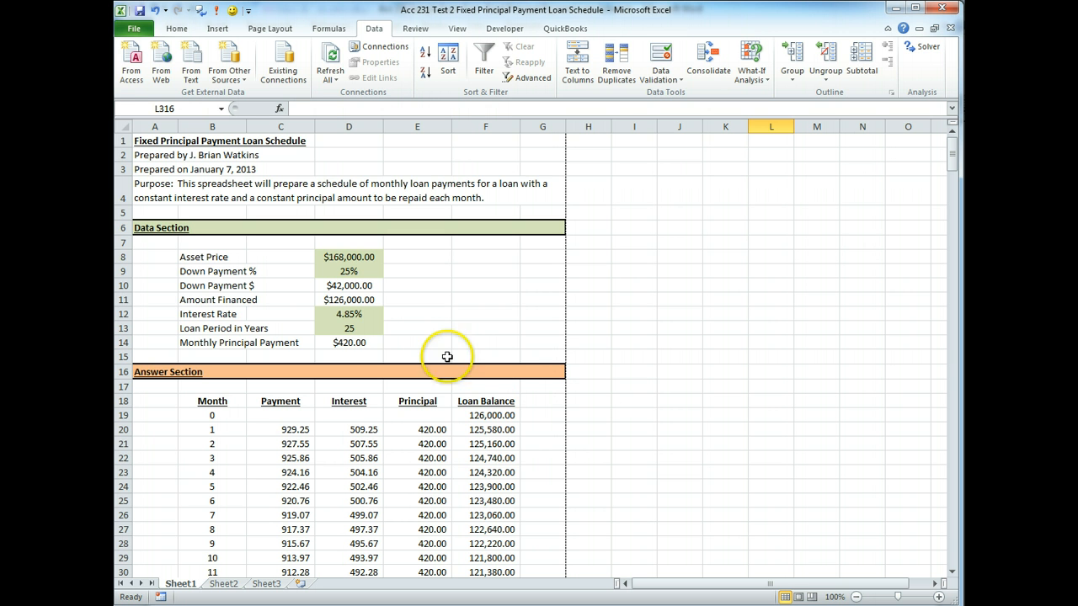
click(357, 341)
key(F2)
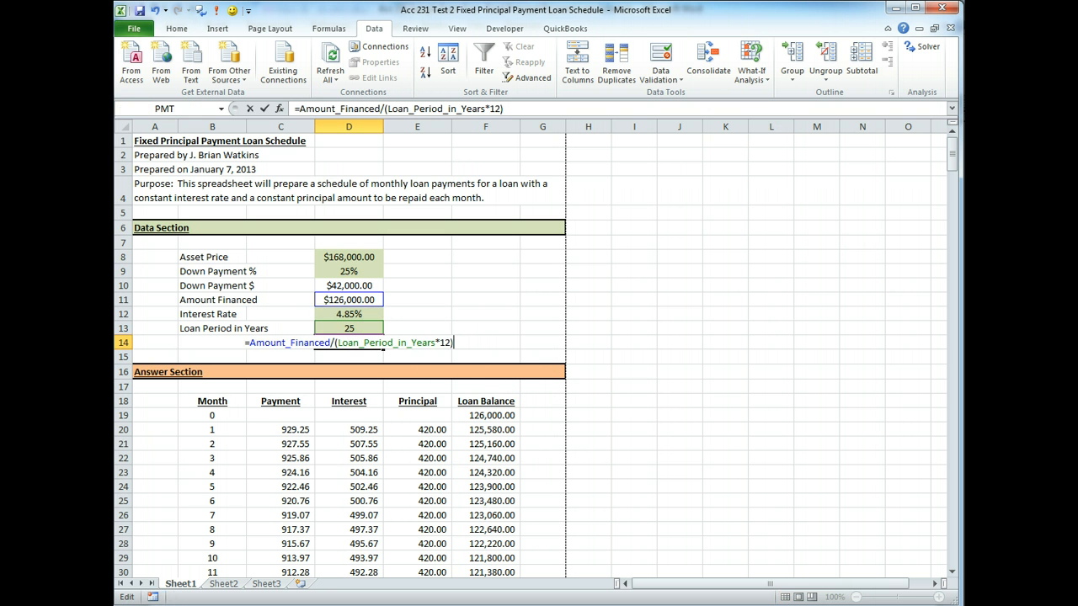